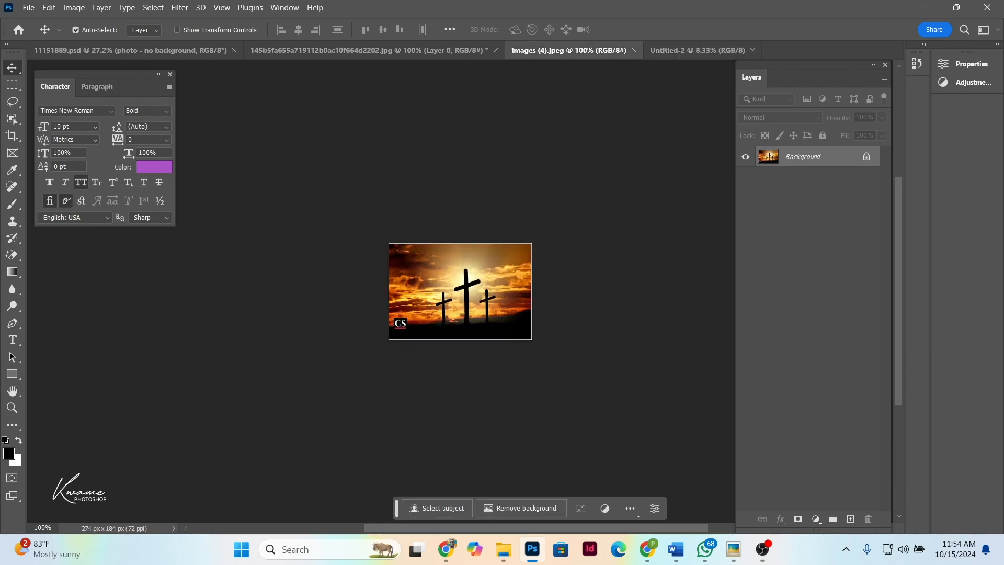
# Review the open circular frame, three-crosses and cut-out portrait images, ending on the blank Untitled-2 document
pyautogui.click(368, 50)
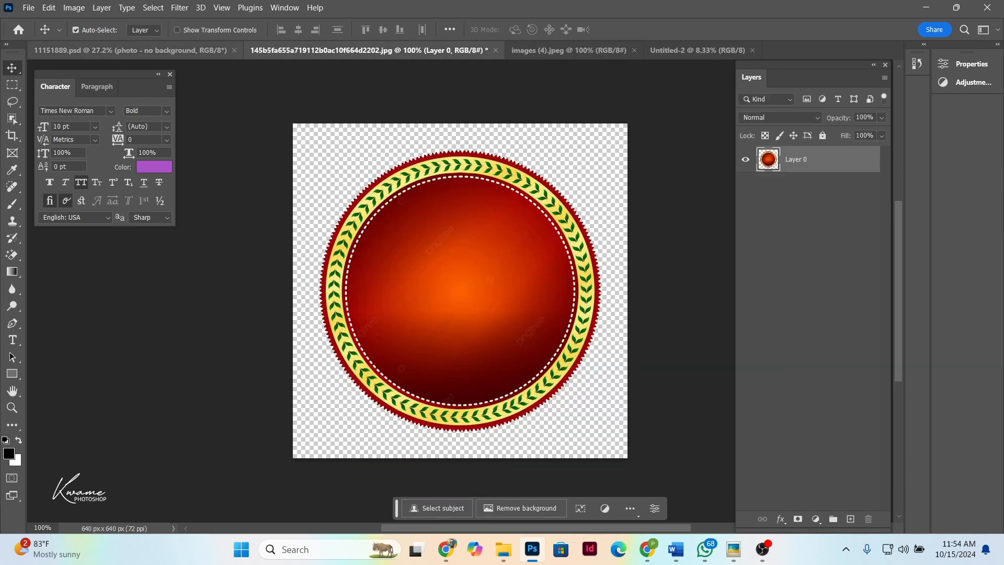
pyautogui.click(131, 50)
pyautogui.hotkey('ctrl', 'Tab')
pyautogui.hotkey('ctrl', 'Tab')
pyautogui.hotkey('ctrl', 'Tab')
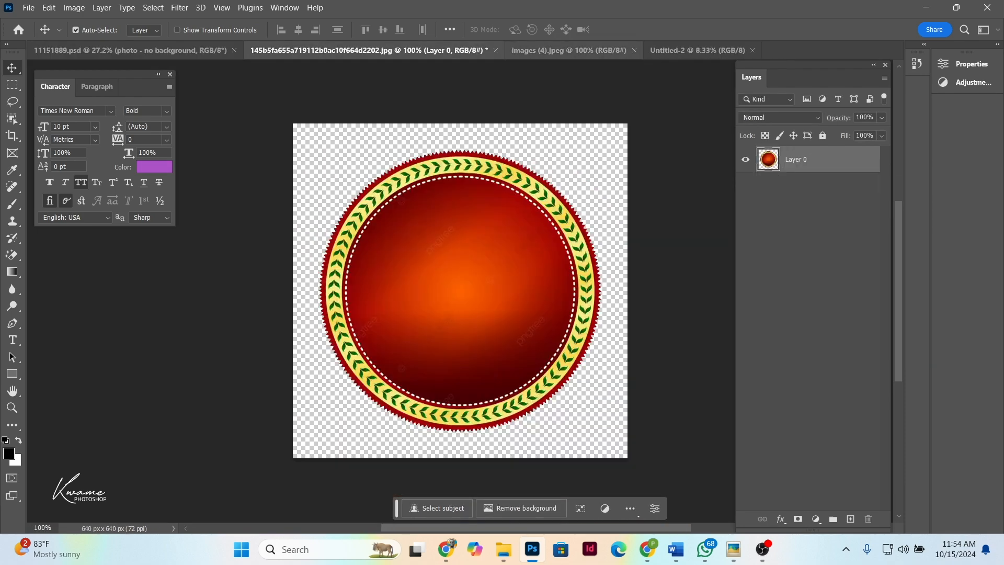
pyautogui.hotkey('ctrl', 'Tab')
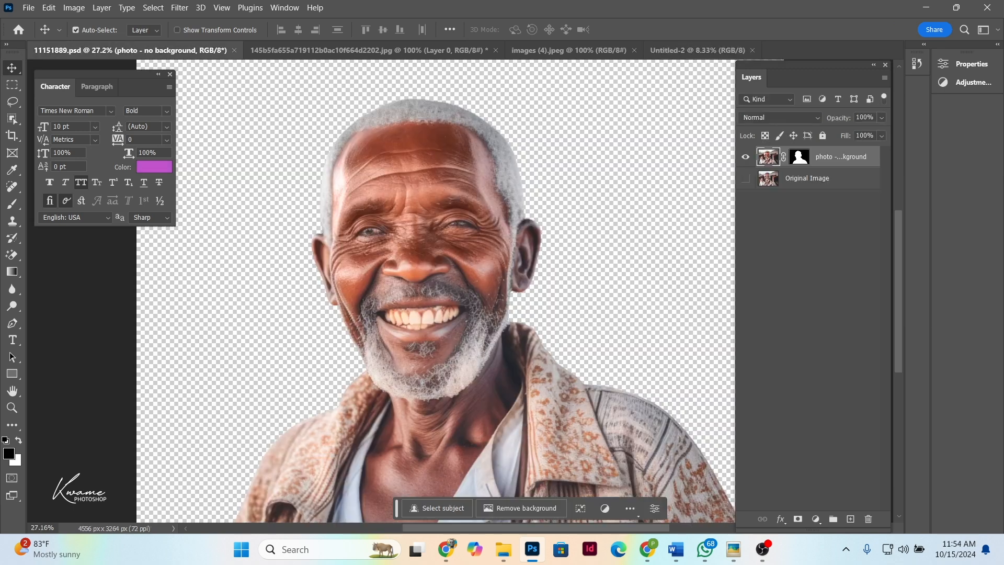
pyautogui.click(698, 51)
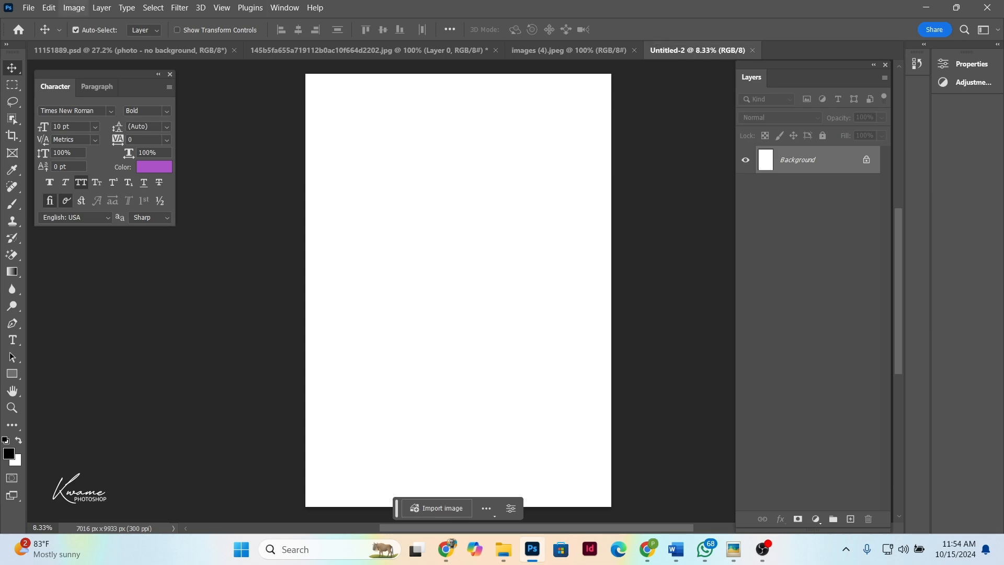
# Check the canvas size of the blank document in inches
pyautogui.click(74, 7)
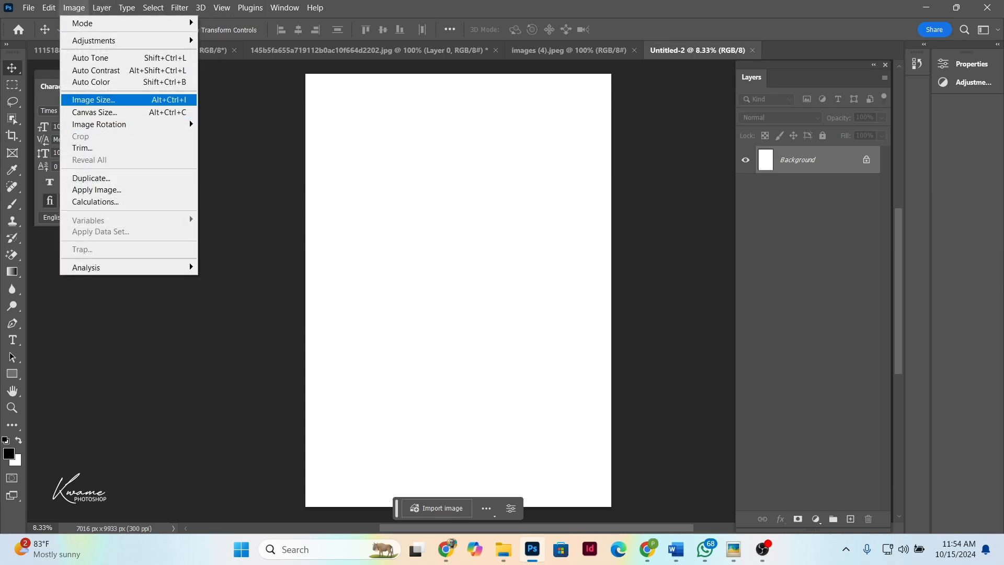
pyautogui.click(94, 112)
pyautogui.click(541, 175)
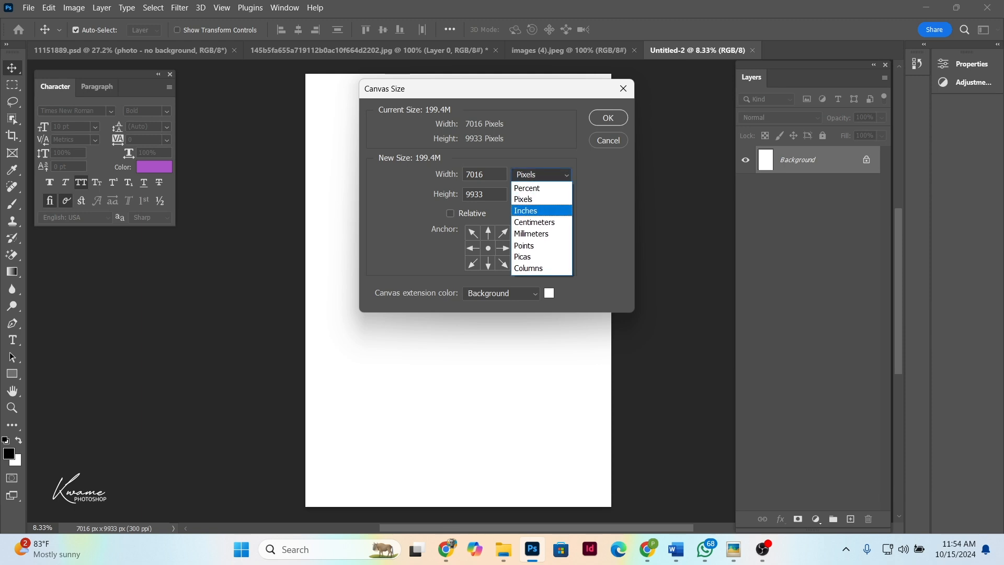
pyautogui.click(528, 210)
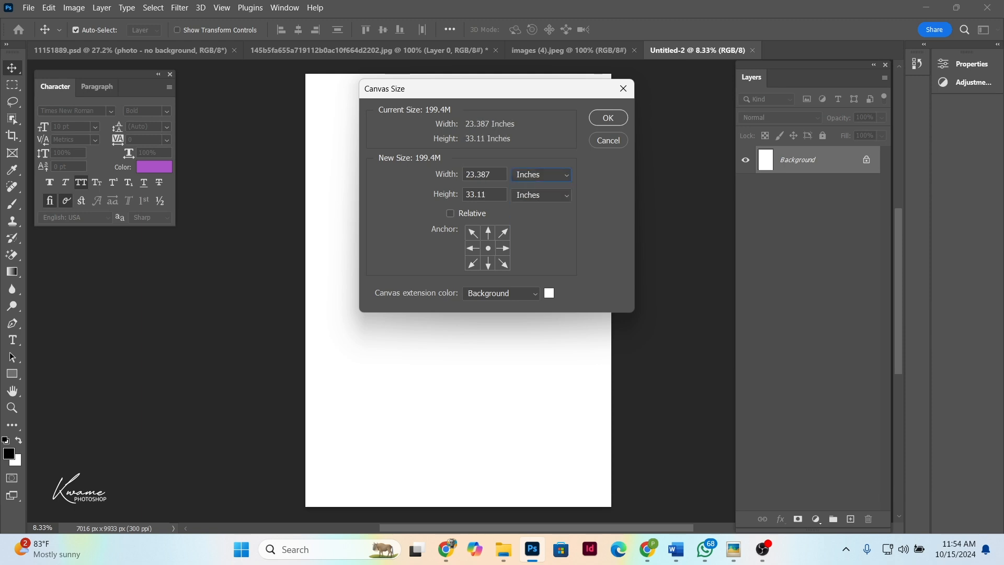
pyautogui.moveTo(491, 174); pyautogui.dragTo(466, 174)
pyautogui.press('Tab')
pyautogui.press('Tab')
pyautogui.press('Return')
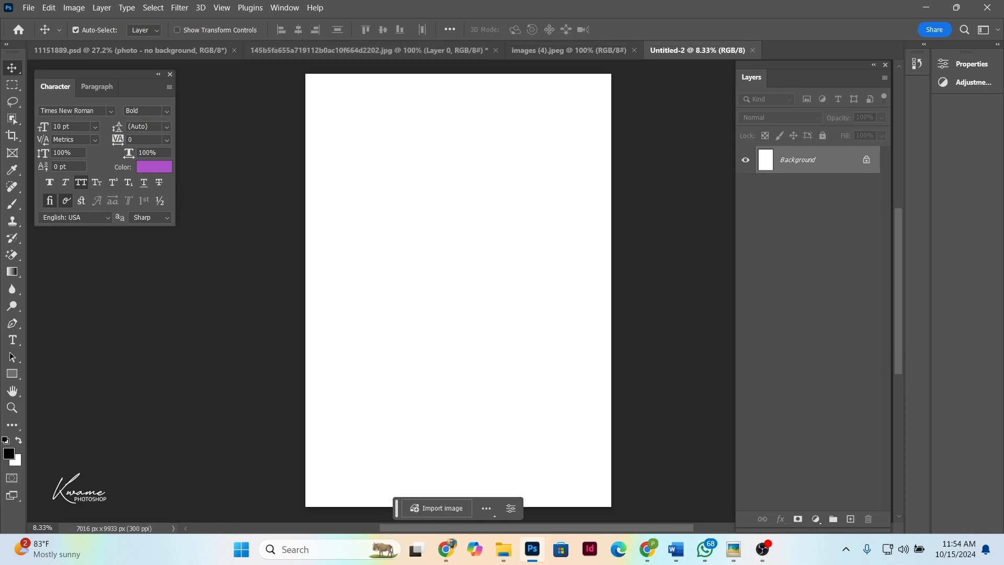
# Add a solid color fill layer in dark red a13333 above the background
pyautogui.click(815, 519)
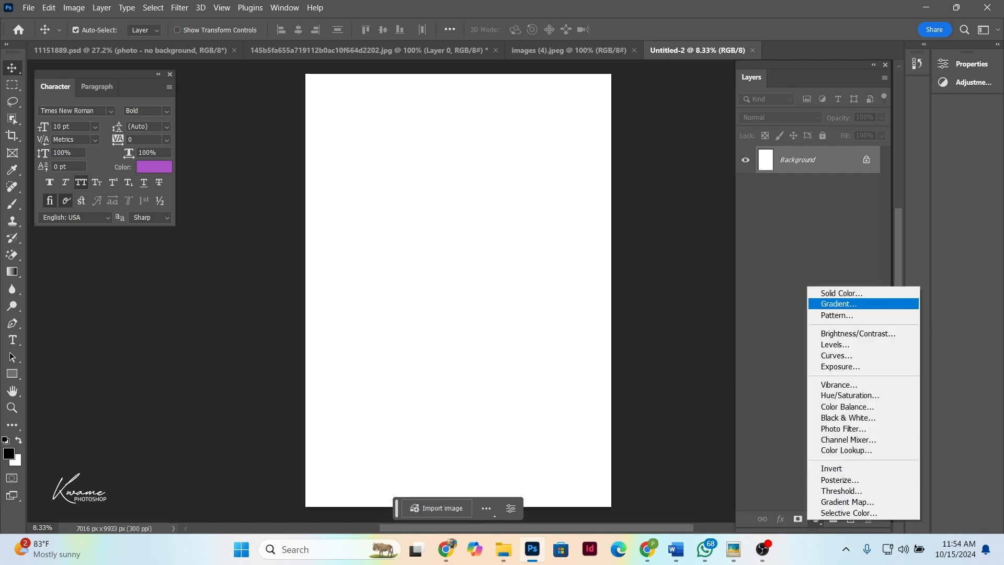
pyautogui.click(840, 293)
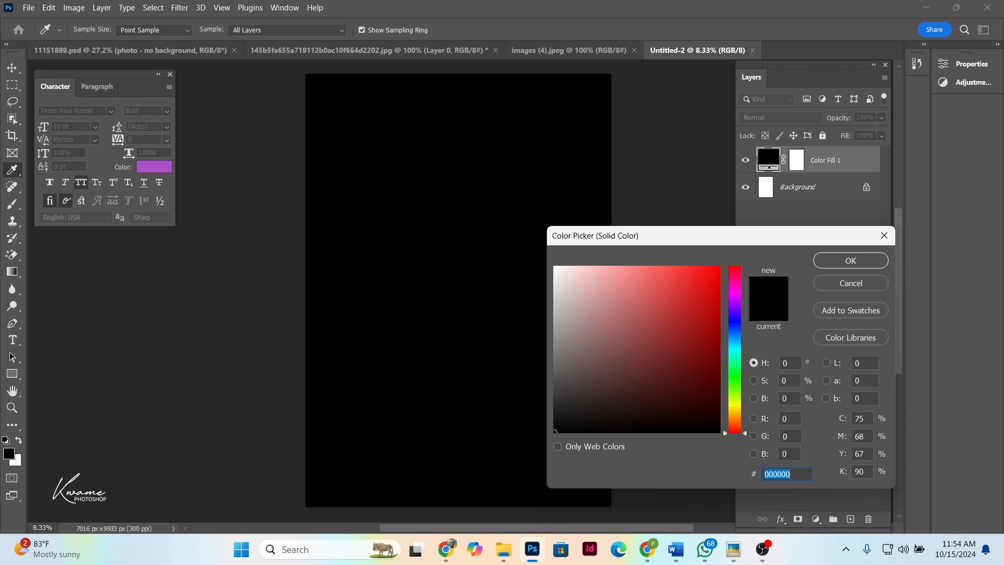
pyautogui.click(667, 327)
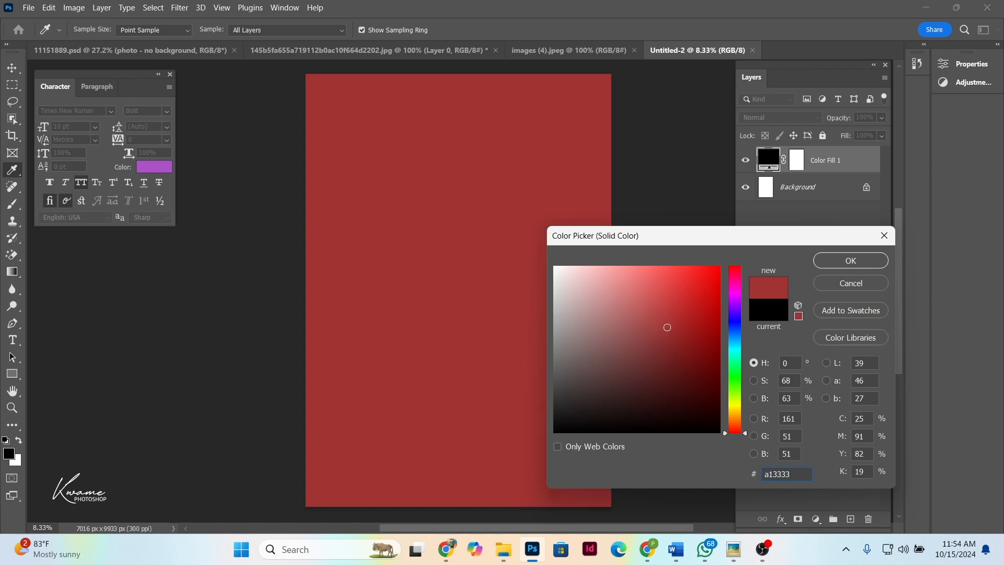
pyautogui.press('Return')
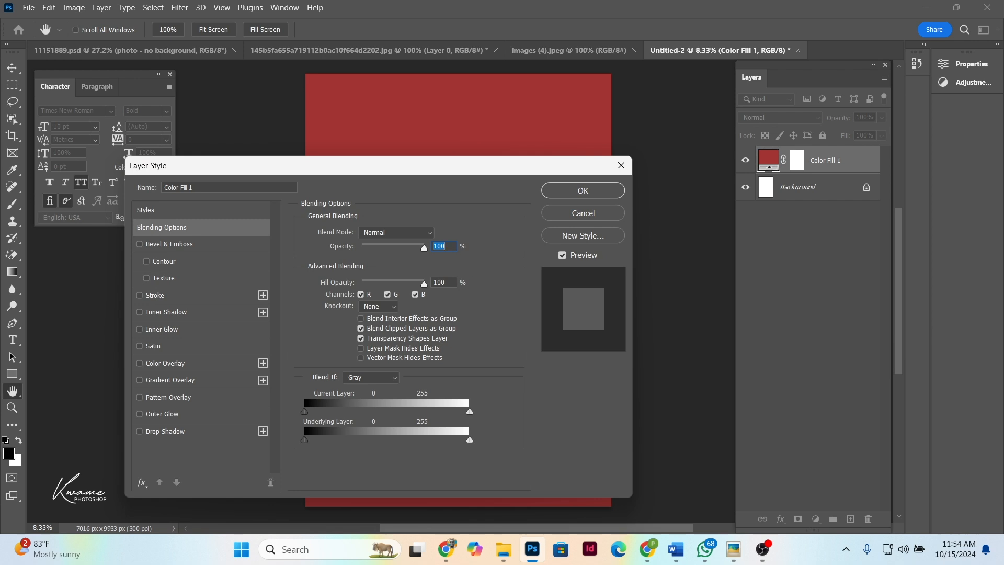
# Add a gradient overlay to the color fill layer and set its style to Radial
pyautogui.moveTo(294, 165); pyautogui.dragTo(710, 87)
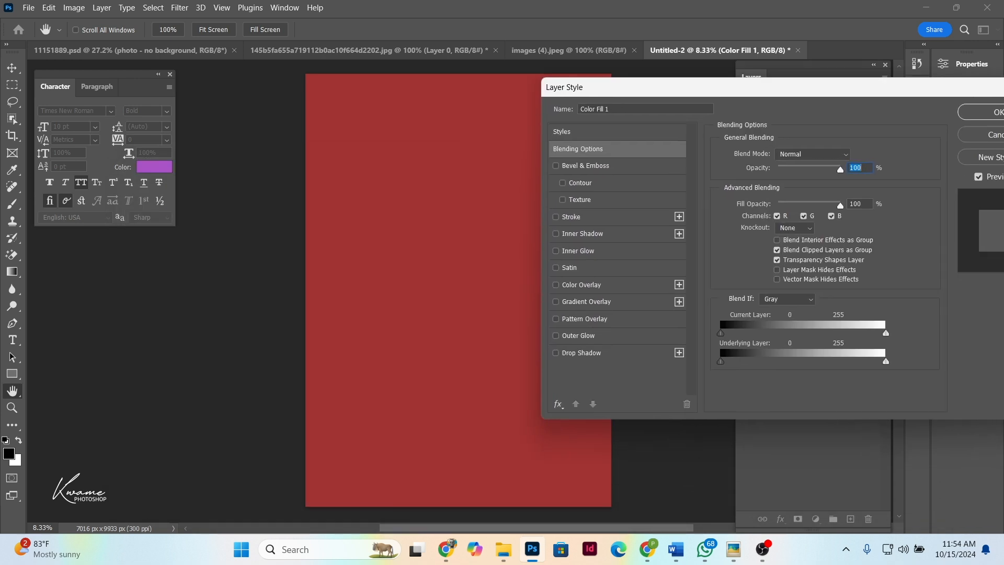
pyautogui.click(586, 301)
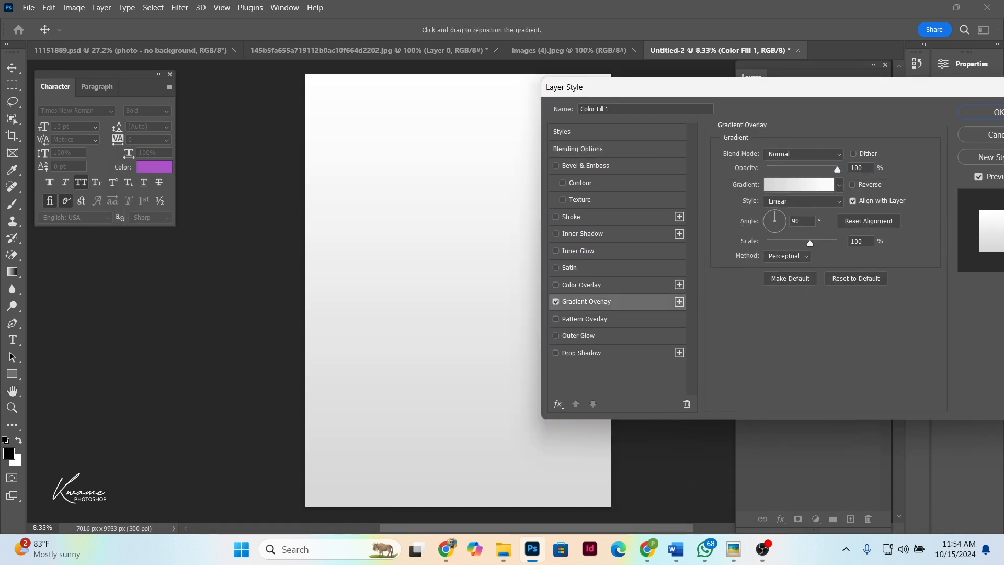
pyautogui.click(798, 184)
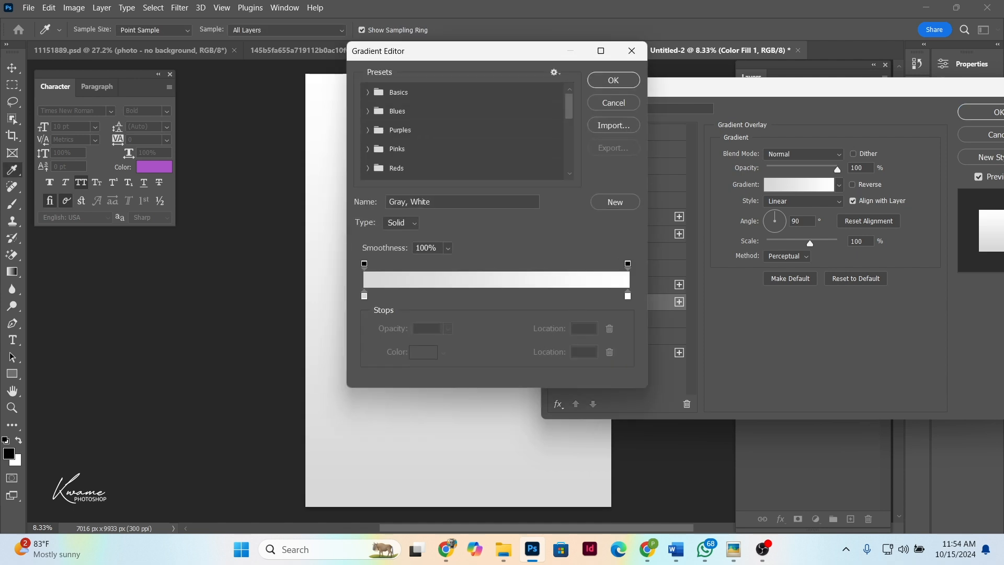
pyautogui.click(631, 50)
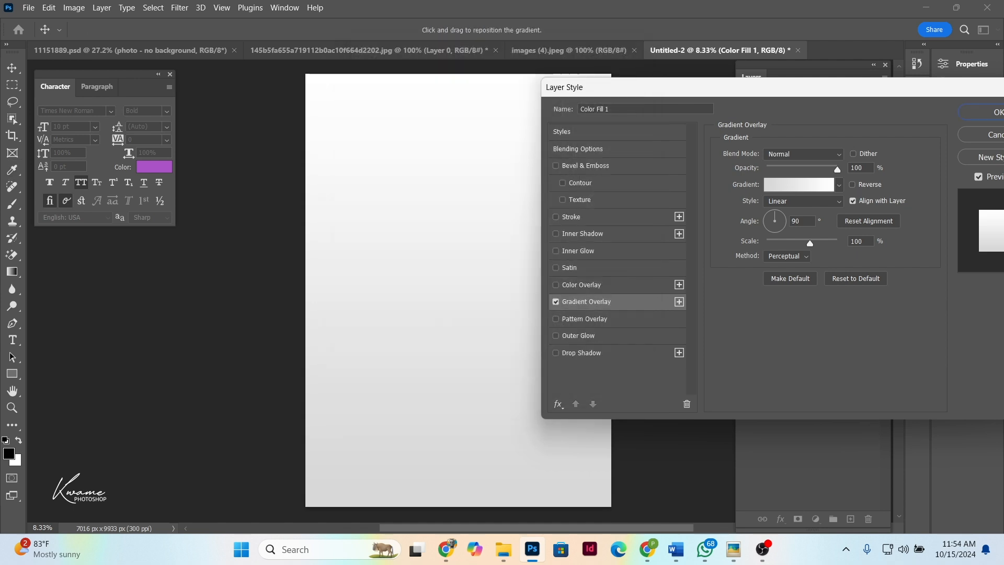
pyautogui.click(803, 201)
pyautogui.click(779, 211)
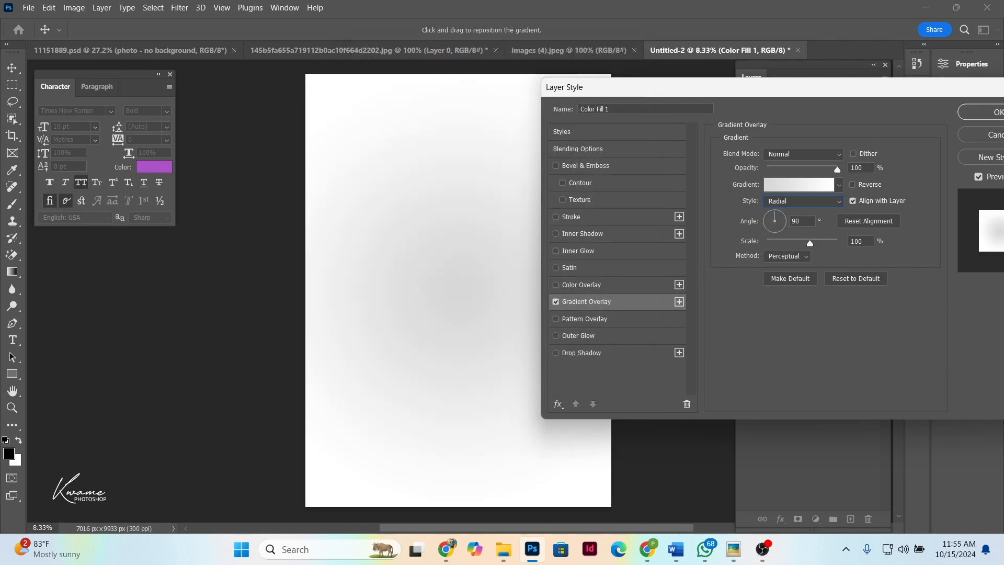
# Change the overlay gradient's start stop to the pale yellow fcffe1
pyautogui.click(798, 184)
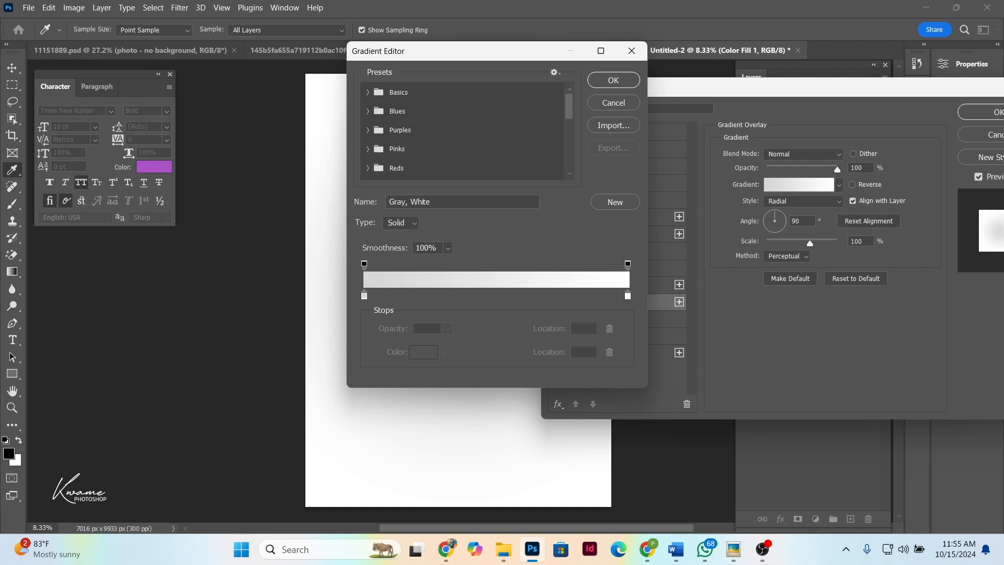
pyautogui.doubleClick(364, 296)
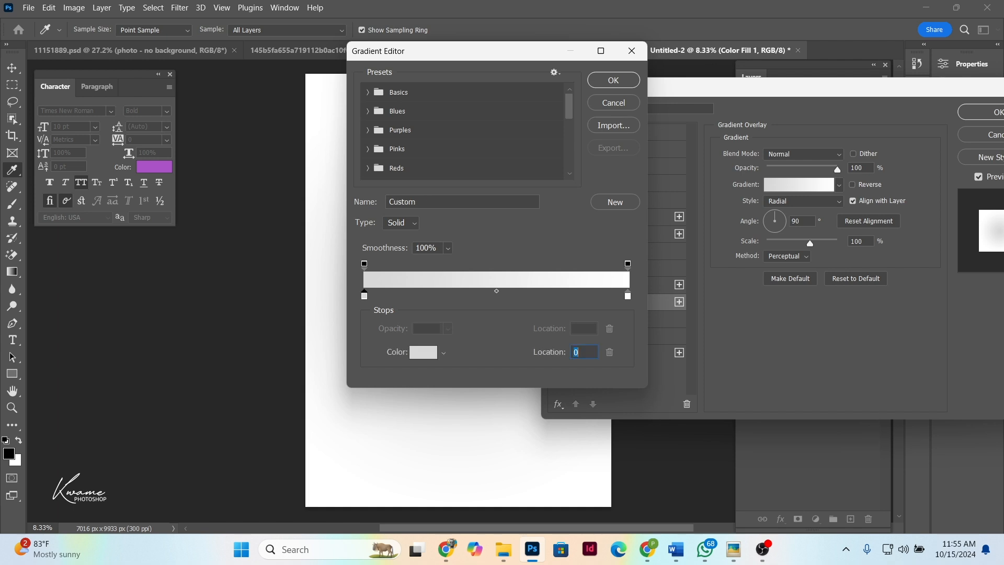
pyautogui.click(660, 277)
pyautogui.click(641, 266)
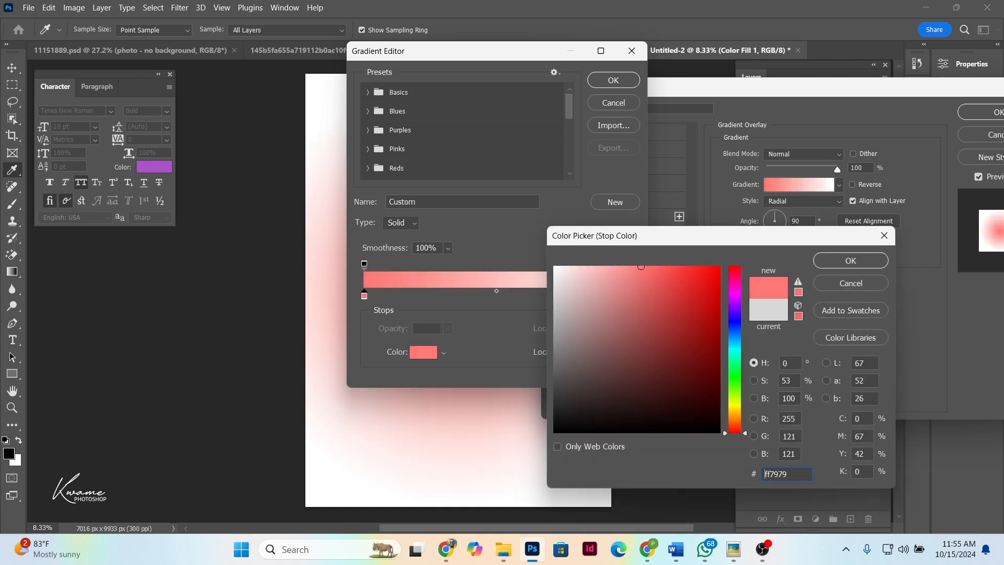
pyautogui.click(598, 271)
pyautogui.click(735, 407)
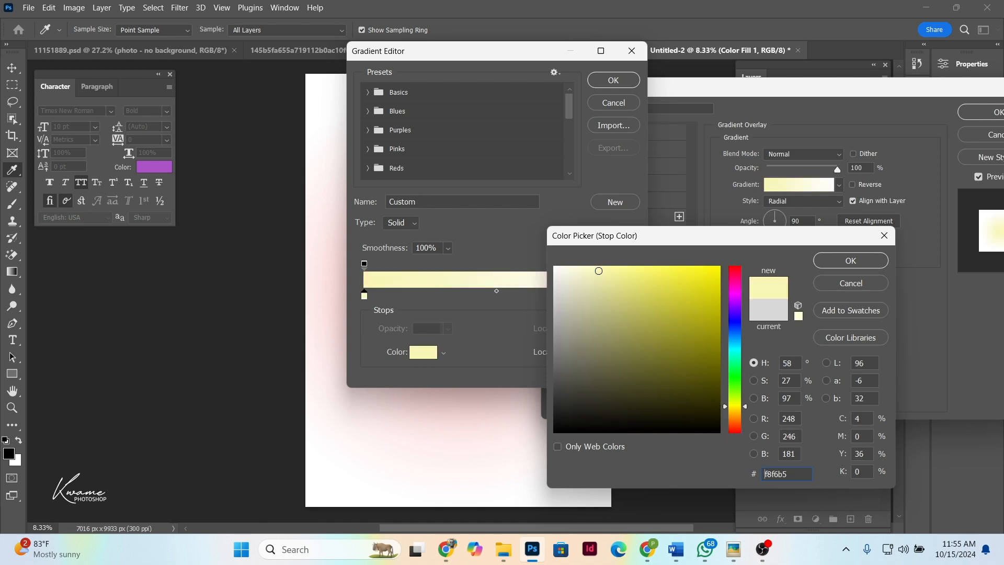
pyautogui.moveTo(735, 408); pyautogui.dragTo(735, 402)
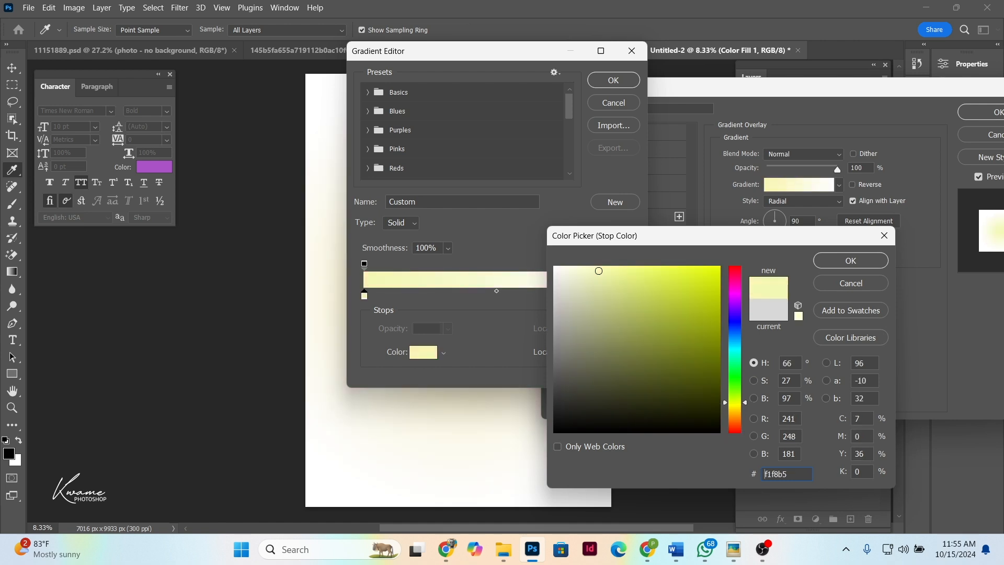
pyautogui.moveTo(599, 271); pyautogui.dragTo(573, 266)
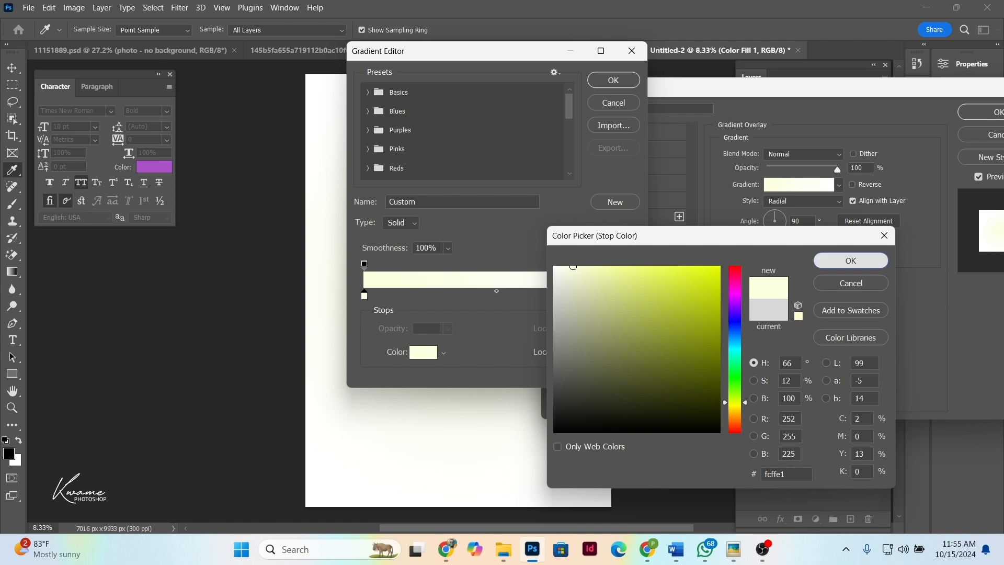
pyautogui.click(850, 260)
# Change the gradient's end stop to the warm cream fce5ae, apply the overlay and lock the color fill layer
pyautogui.click(627, 295)
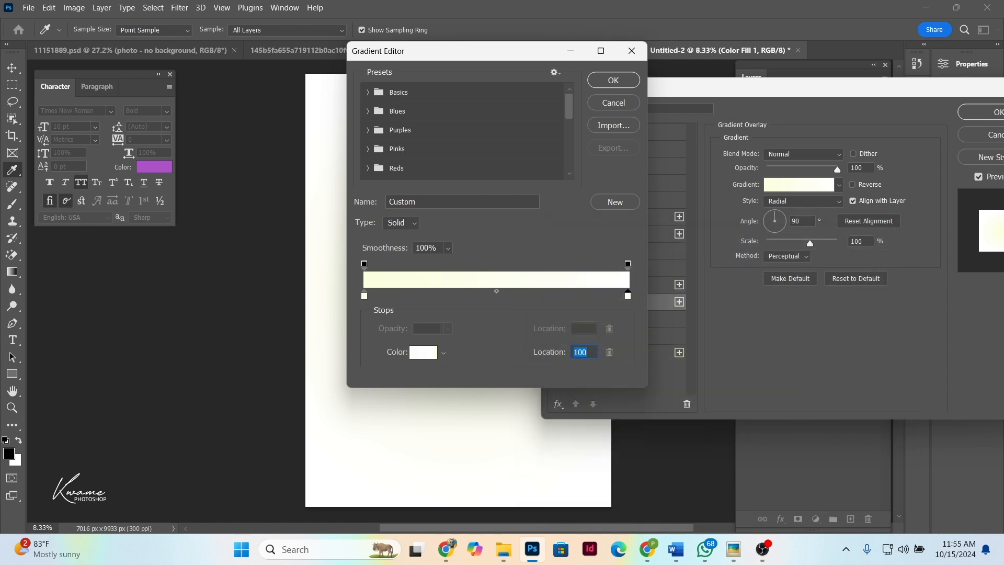
pyautogui.doubleClick(627, 295)
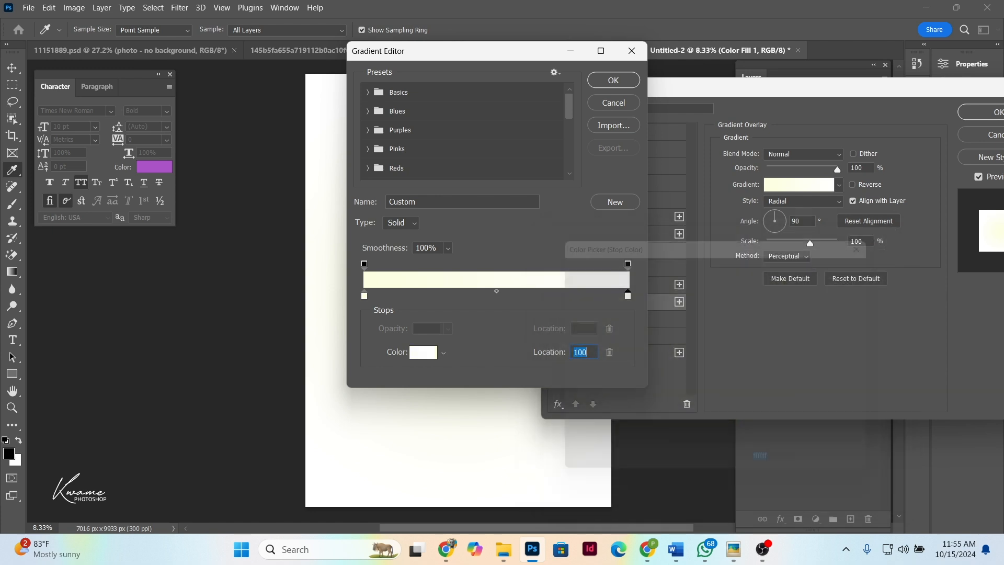
pyautogui.moveTo(735, 431); pyautogui.dragTo(735, 414)
pyautogui.moveTo(555, 267); pyautogui.dragTo(605, 268)
pyautogui.click(765, 473)
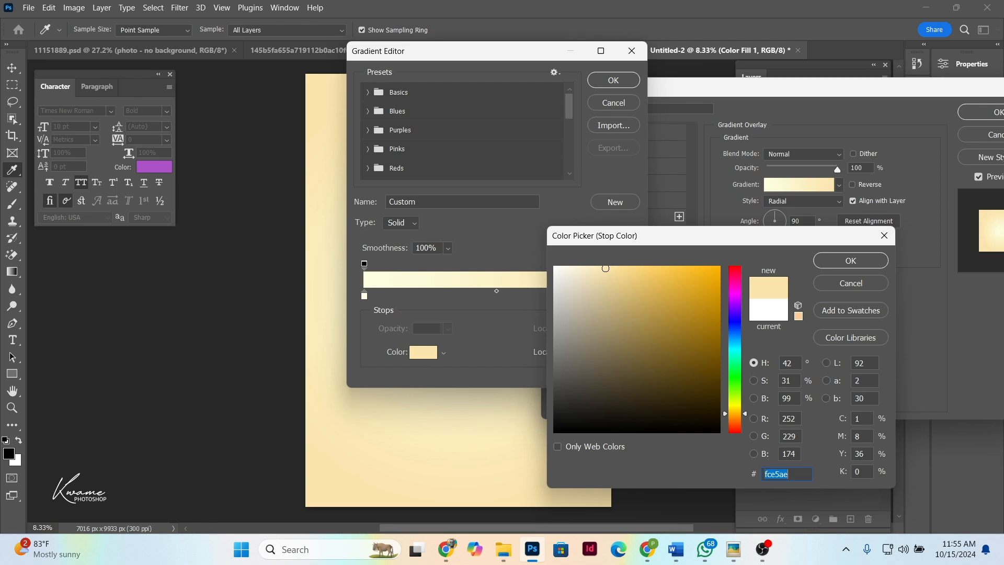
pyautogui.click(850, 261)
pyautogui.moveTo(493, 58); pyautogui.dragTo(680, 70)
pyautogui.click(798, 88)
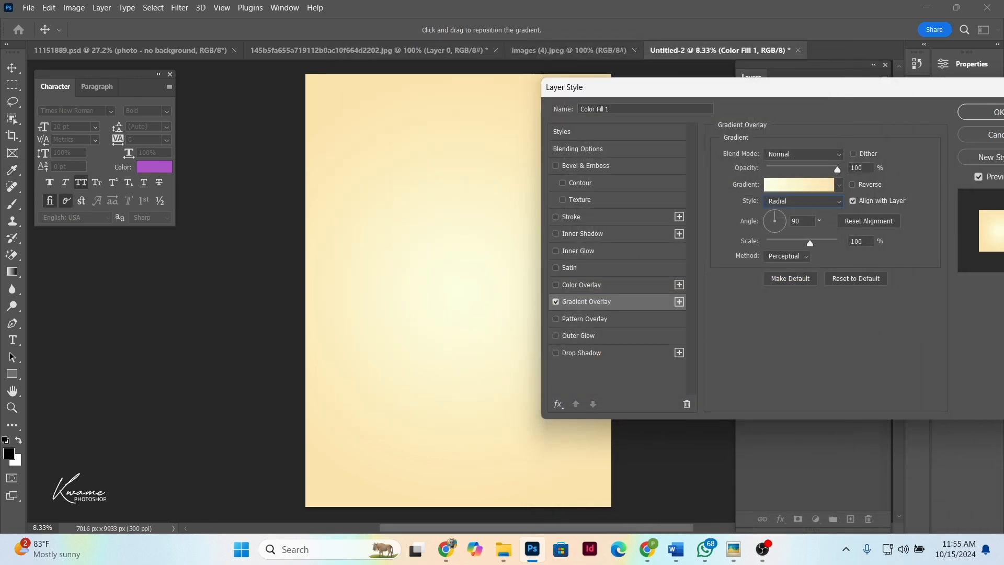
pyautogui.press('Return')
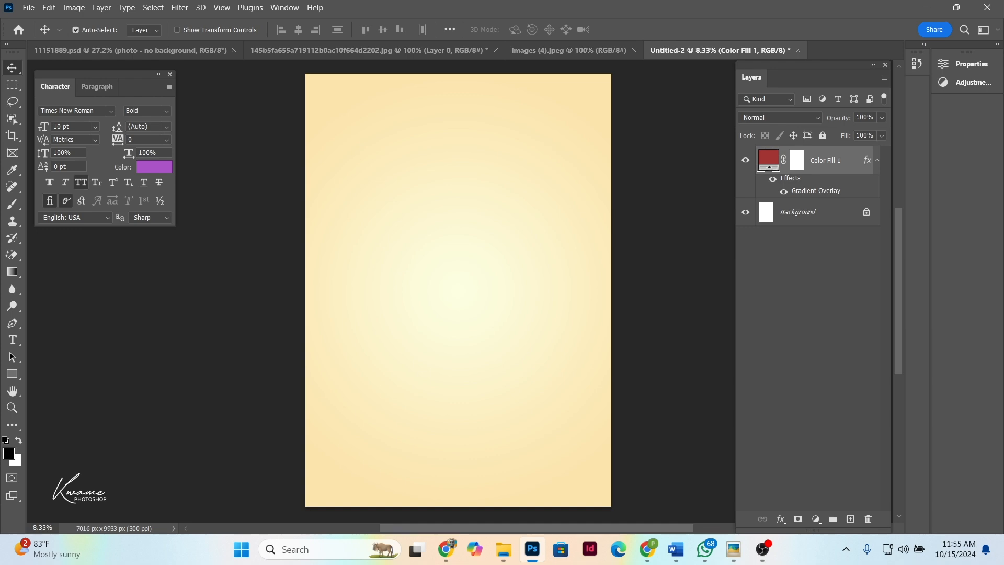
pyautogui.click(823, 135)
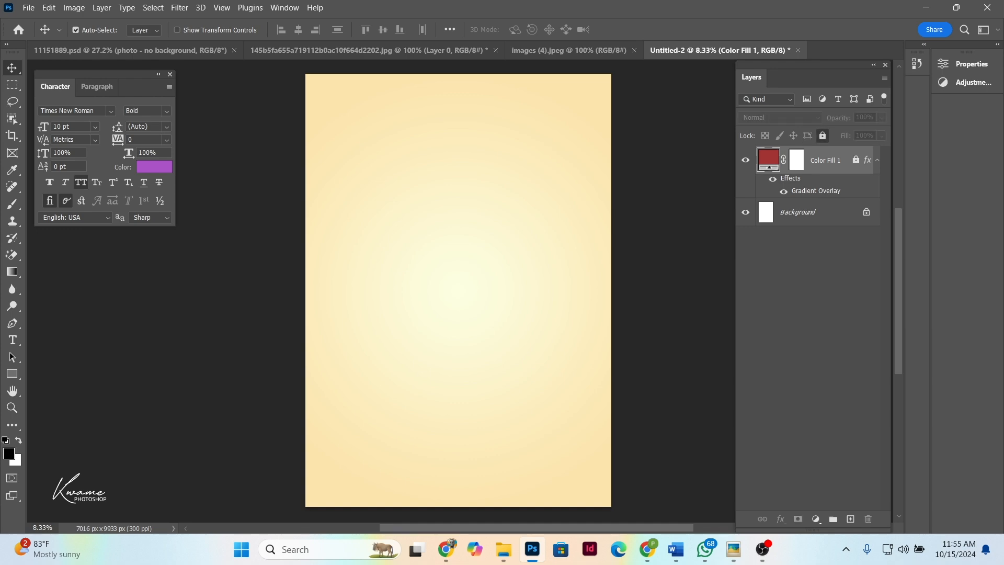
# Bring the cut-out portrait from 11151889.psd into Untitled-2 and scale it to about 158% in the page's upper right area
pyautogui.click(130, 51)
pyautogui.moveTo(491, 244); pyautogui.dragTo(522, 187)
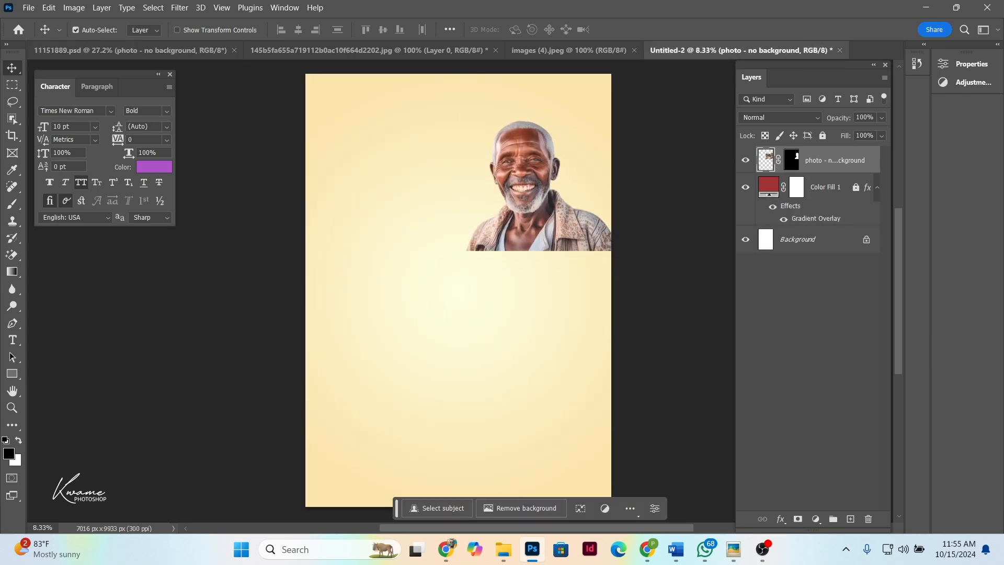
pyautogui.hotkey('ctrl', 't')
pyautogui.moveTo(523, 249); pyautogui.dragTo(532, 290)
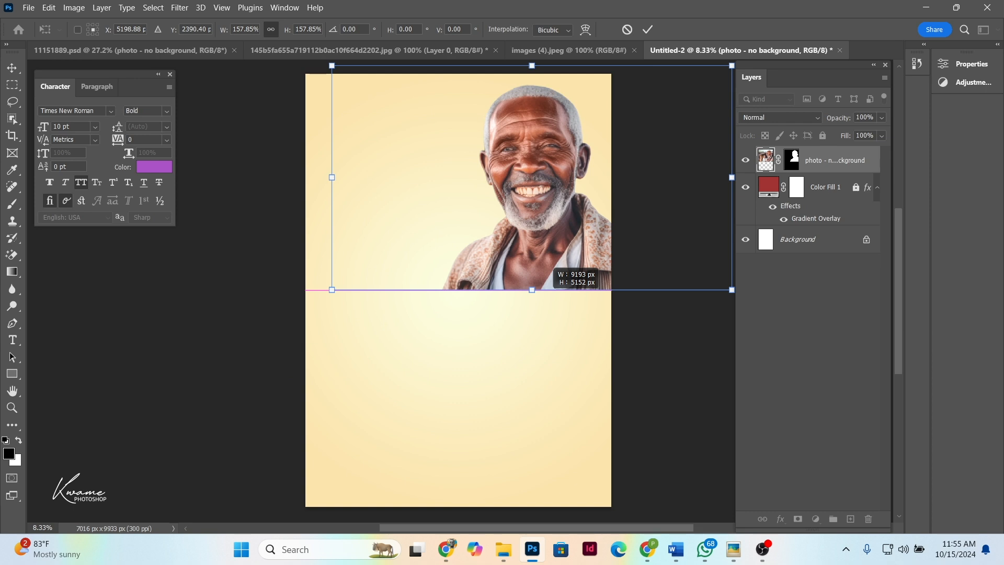
pyautogui.moveTo(532, 290); pyautogui.dragTo(532, 290)
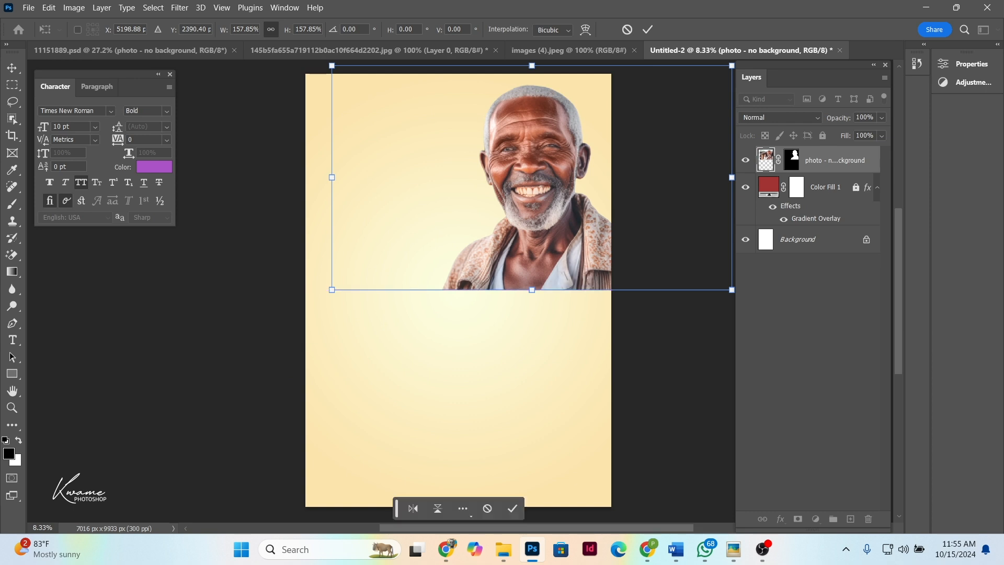
pyautogui.moveTo(331, 289); pyautogui.dragTo(361, 273)
pyautogui.hotkey('ctrl', 'z')
pyautogui.press('Return')
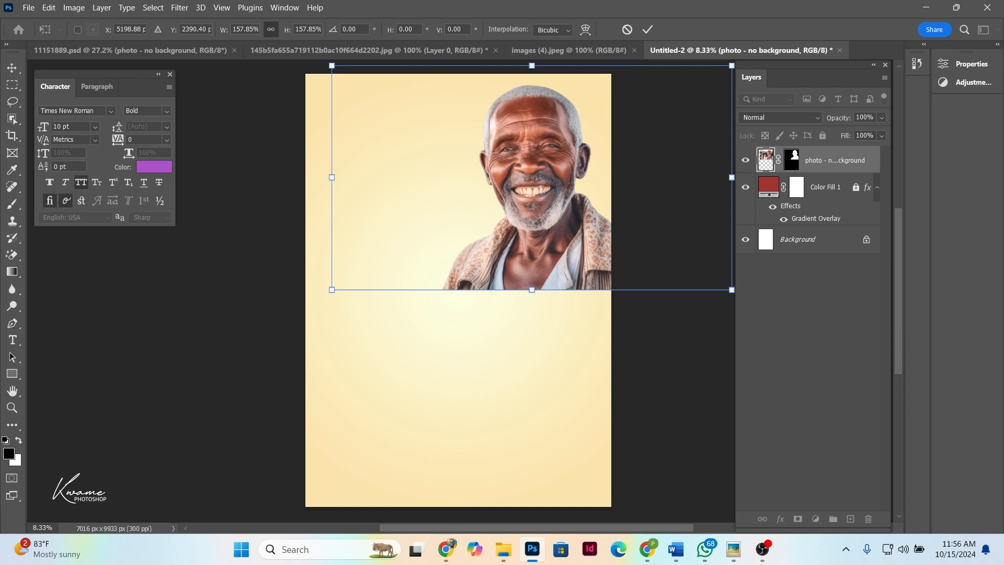
# Enlarge the portrait slightly downward, apply the transform and nudge the portrait a little to the left
pyautogui.moveTo(531, 289); pyautogui.dragTo(532, 303)
pyautogui.press('Return')
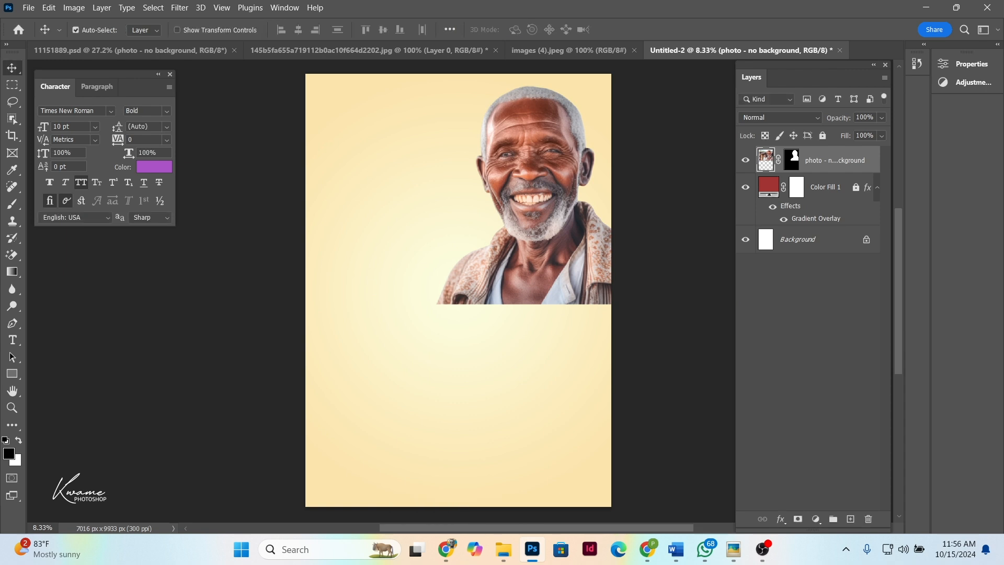
pyautogui.moveTo(555, 211); pyautogui.dragTo(549, 212)
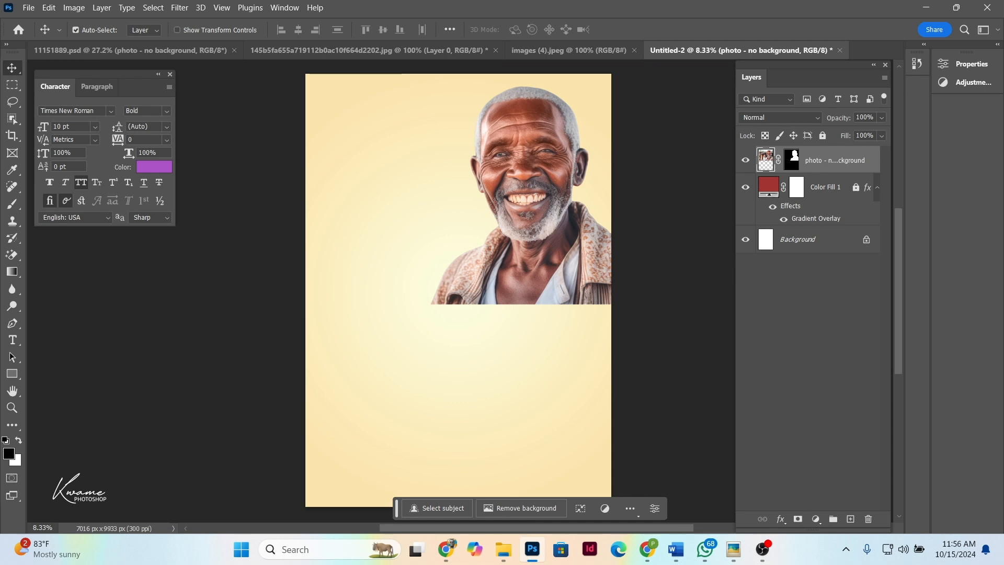
# Fade out the portrait's bottom edge by painting black on its layer mask with a 1300 px brush at 0% hardness
pyautogui.click(791, 160)
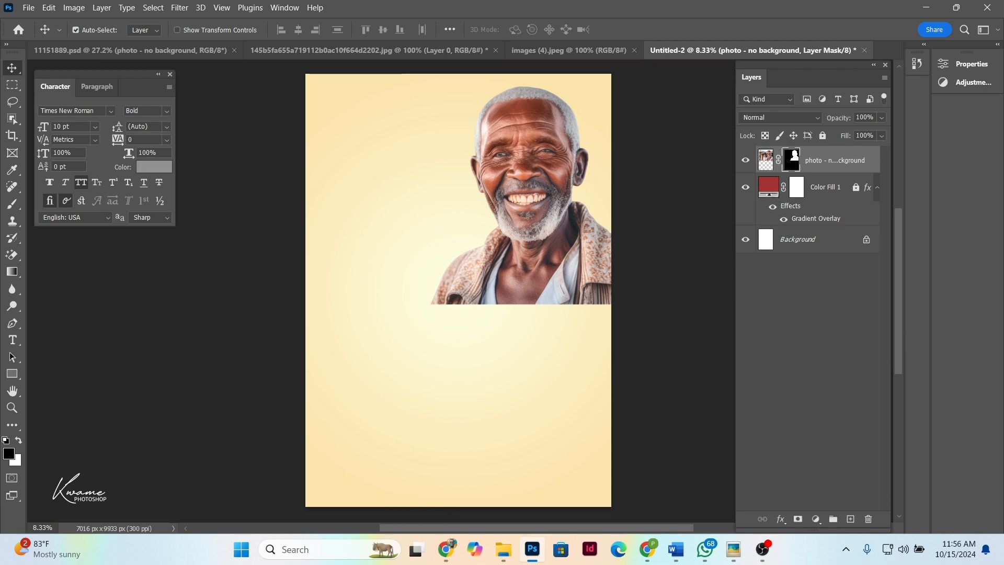
pyautogui.press('b')
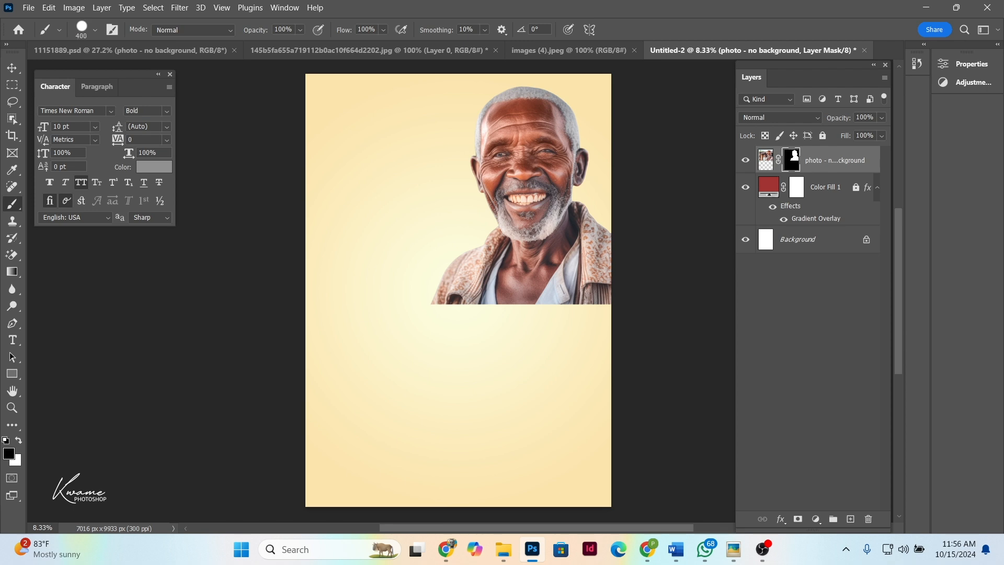
pyautogui.press(']')
pyautogui.press(']')
pyautogui.press(']')
pyautogui.press(']')
pyautogui.press(']')
pyautogui.press(']')
pyautogui.press(']')
pyautogui.press(']')
pyautogui.click(95, 30)
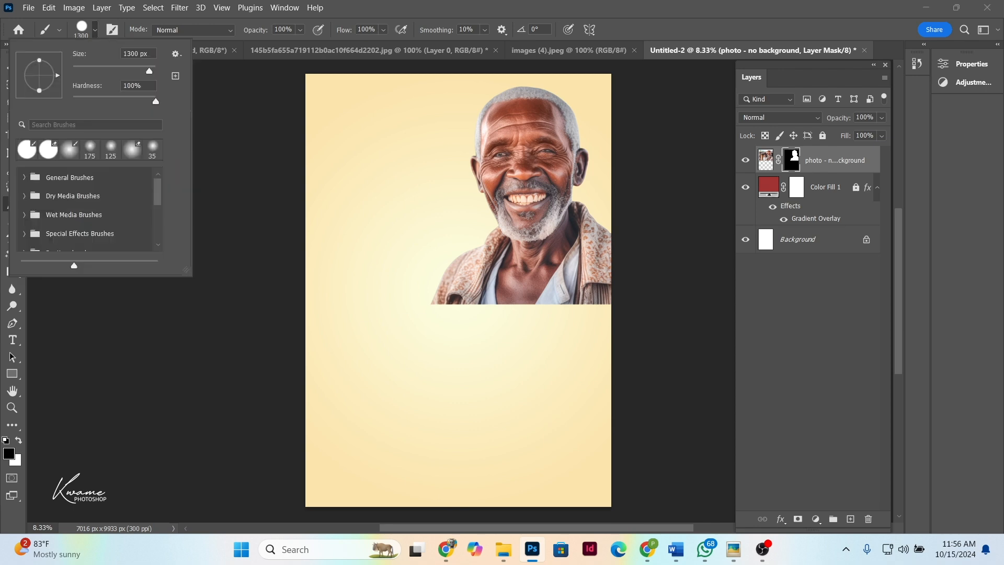
pyautogui.moveTo(155, 101); pyautogui.dragTo(73, 101)
pyautogui.moveTo(435, 313)
pyautogui.mouseDown()
pyautogui.moveTo(605, 309)
pyautogui.moveTo(586, 315)
pyautogui.mouseUp()
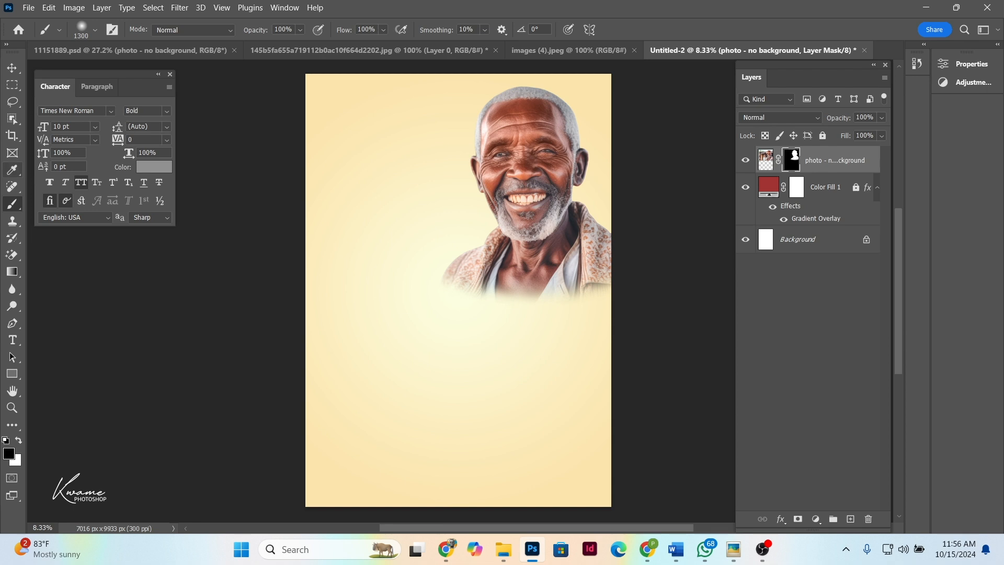
# Scale the portrait down to about 94% and nudge it slightly toward the page's right edge
pyautogui.click(12, 67)
pyautogui.moveTo(549, 170); pyautogui.dragTo(554, 170)
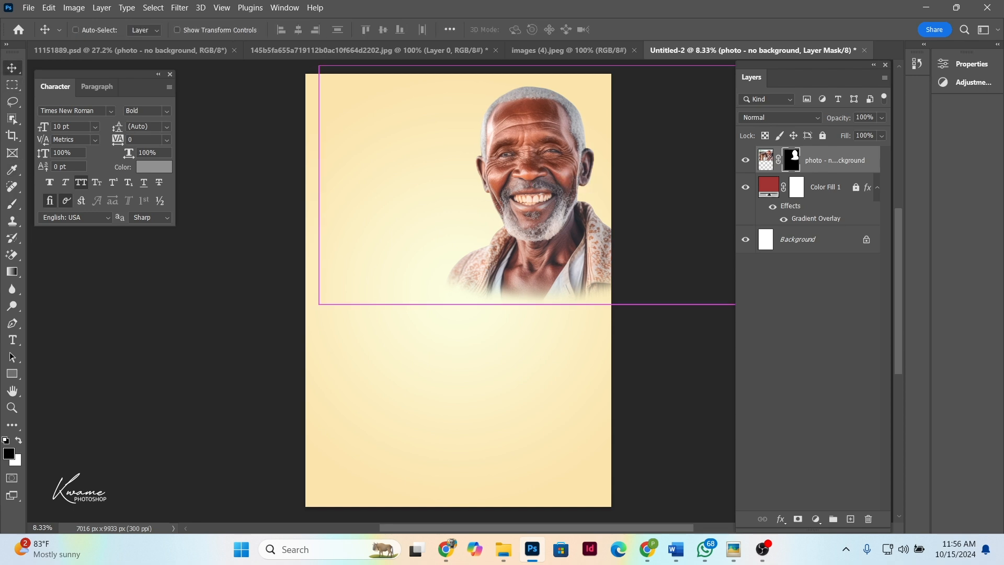
pyautogui.hotkey('ctrl', 't')
pyautogui.moveTo(532, 303)
pyautogui.mouseDown()
pyautogui.moveTo(532, 280)
pyautogui.moveTo(531, 290)
pyautogui.mouseUp()
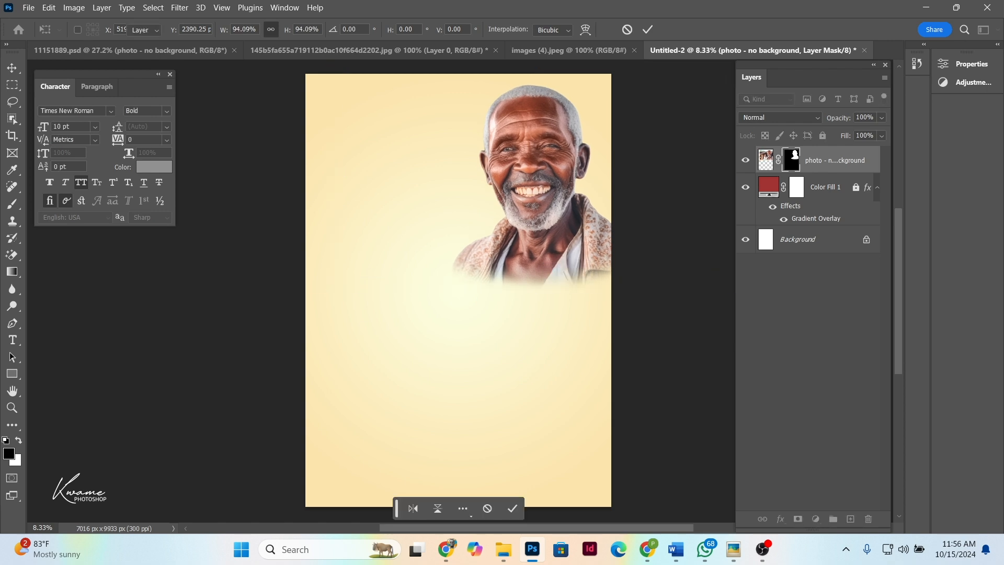
pyautogui.press('Return')
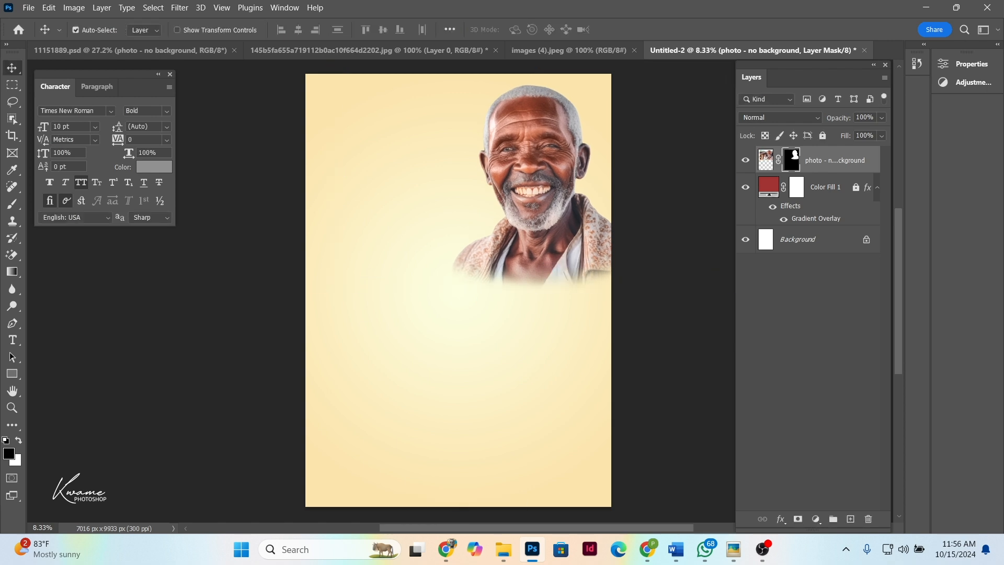
pyautogui.moveTo(541, 186); pyautogui.dragTo(546, 188)
# Unlock the crosses picture in images (4).jpeg, bring it into Untitled-2 and enlarge it to about 2766%
pyautogui.click(568, 51)
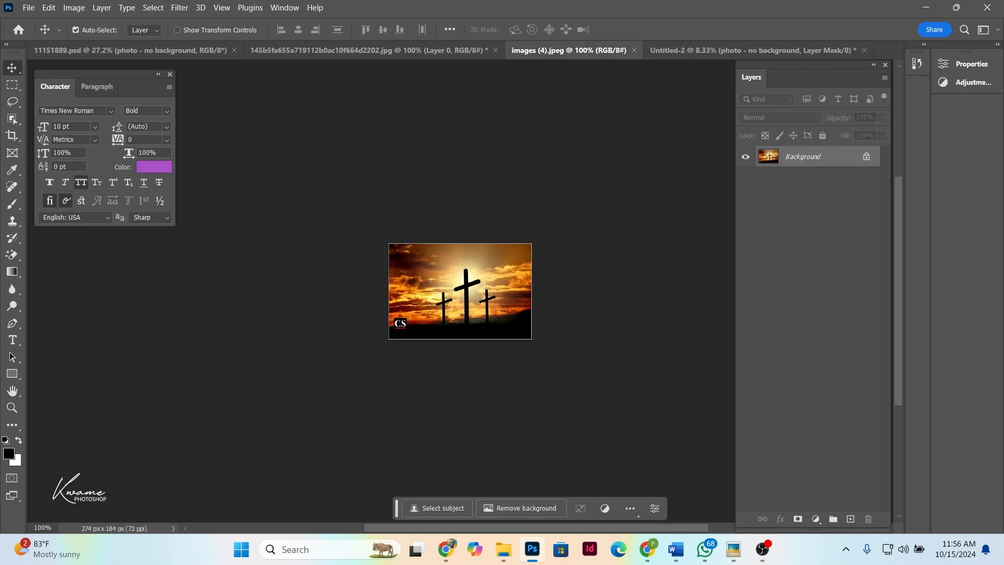
pyautogui.click(865, 156)
pyautogui.moveTo(499, 254); pyautogui.dragTo(476, 139)
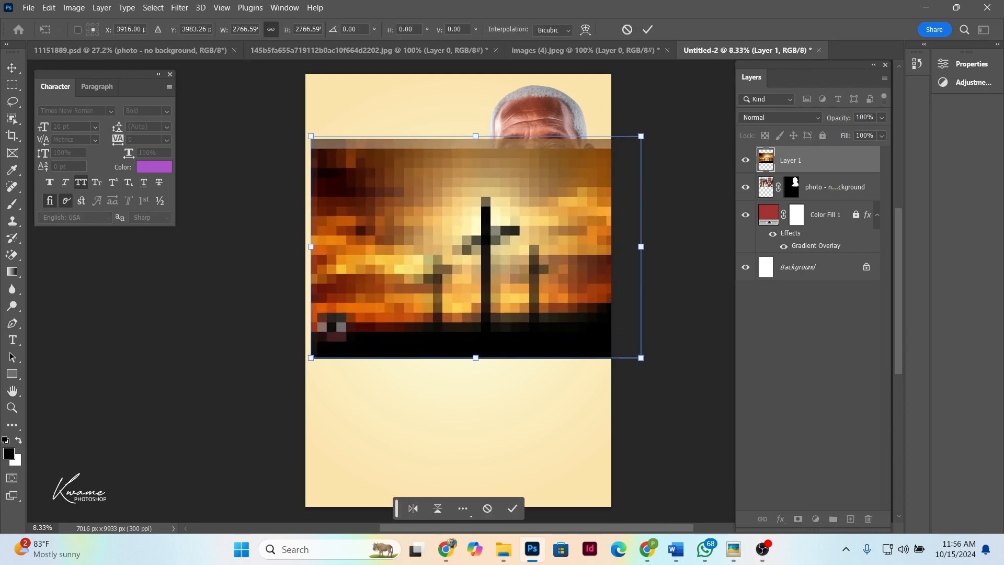
pyautogui.press('Return')
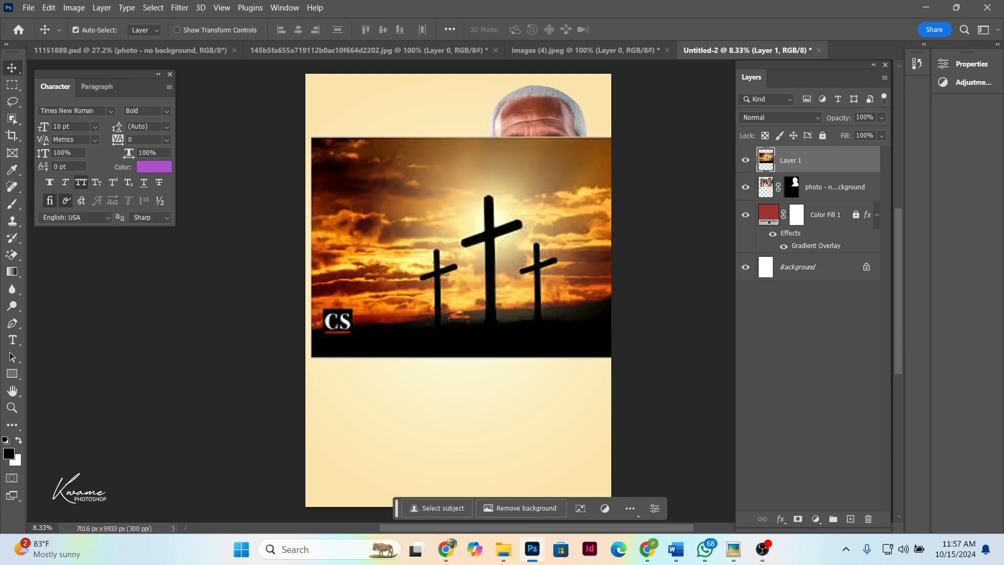
# Place the crosses layer beneath the portrait and move the picture into the page's upper right corner
pyautogui.moveTo(483, 220); pyautogui.dragTo(559, 152)
pyautogui.moveTo(776, 160); pyautogui.dragTo(770, 200)
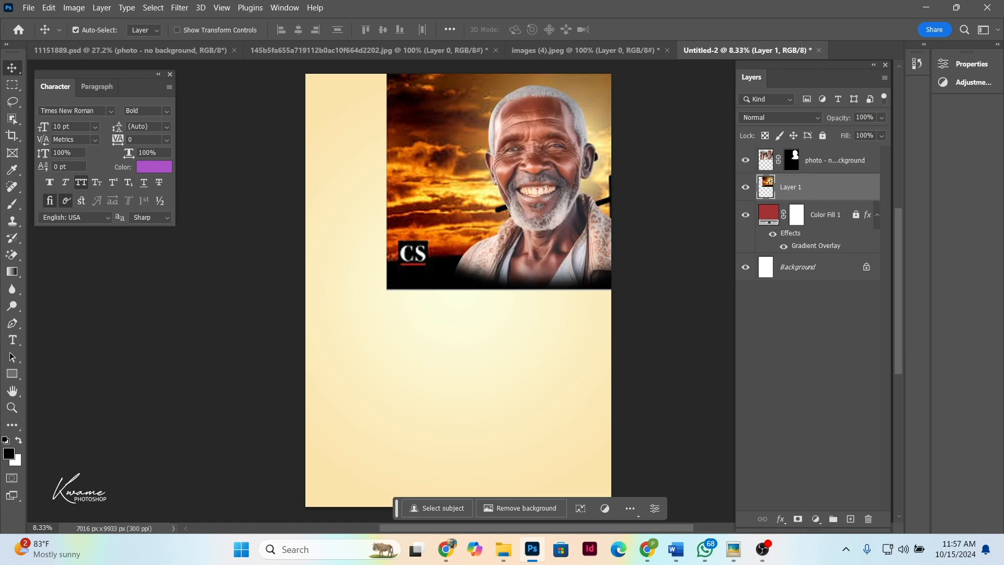
pyautogui.moveTo(437, 157); pyautogui.dragTo(467, 125)
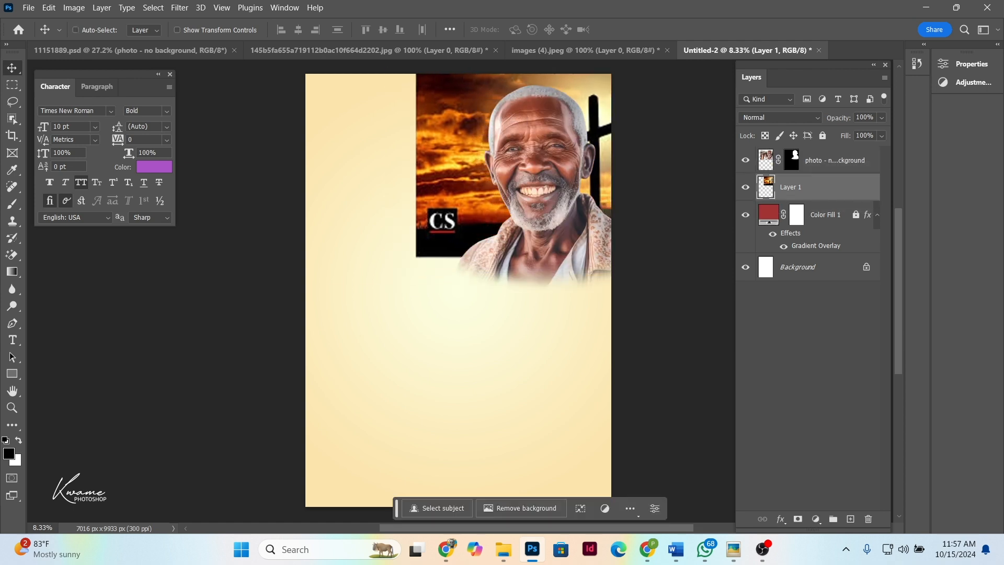
# Scale the crosses picture down to about 84% and shift it so the main cross shows beside the man's head
pyautogui.hotkey('ctrl', 't')
pyautogui.moveTo(580, 257); pyautogui.dragTo(579, 222)
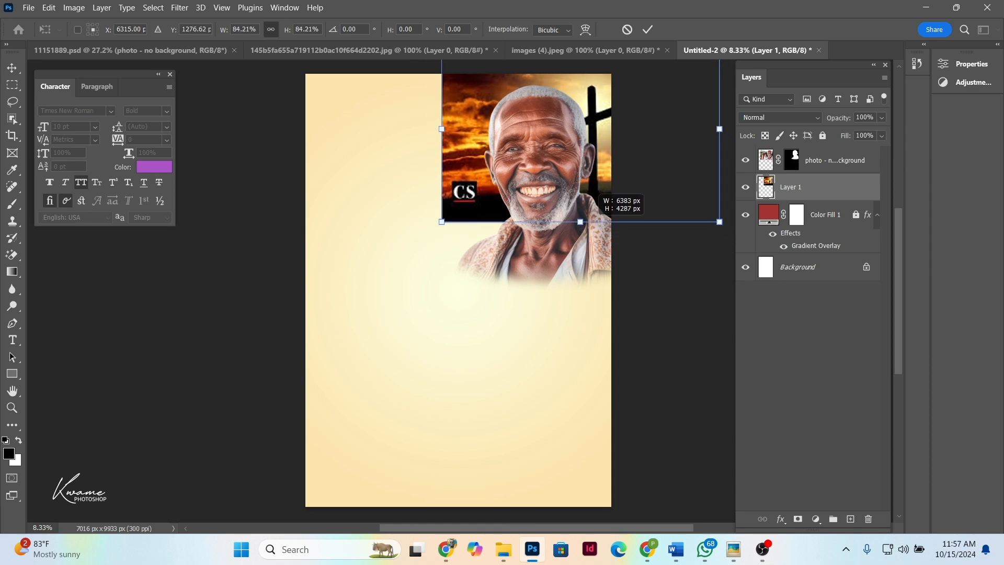
pyautogui.moveTo(592, 183)
pyautogui.mouseDown()
pyautogui.moveTo(578, 201)
pyautogui.moveTo(576, 181)
pyautogui.moveTo(609, 180)
pyautogui.mouseUp()
pyautogui.press('Return')
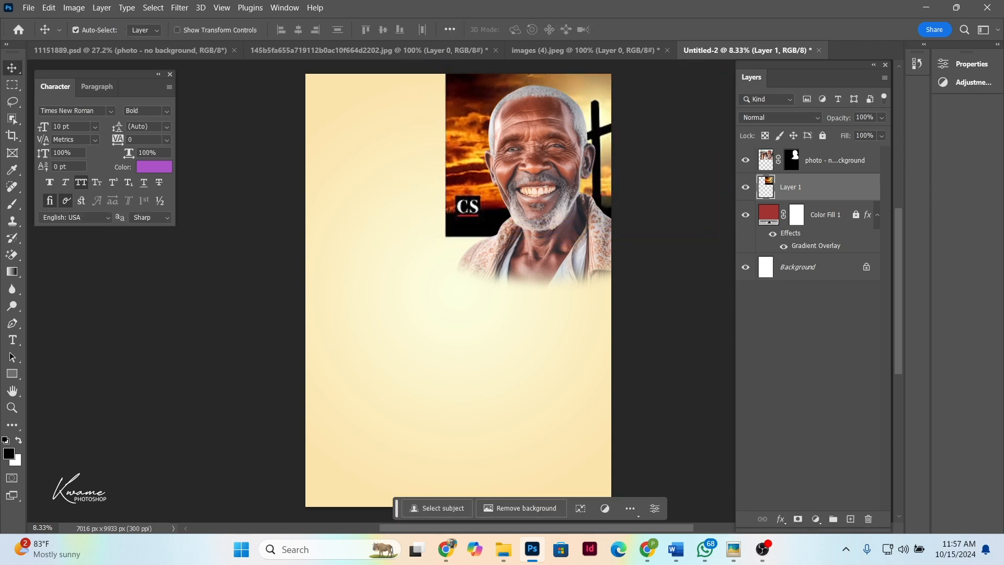
# Set the crosses layer's blend mode to Overlay and its opacity to 55%
pyautogui.click(779, 118)
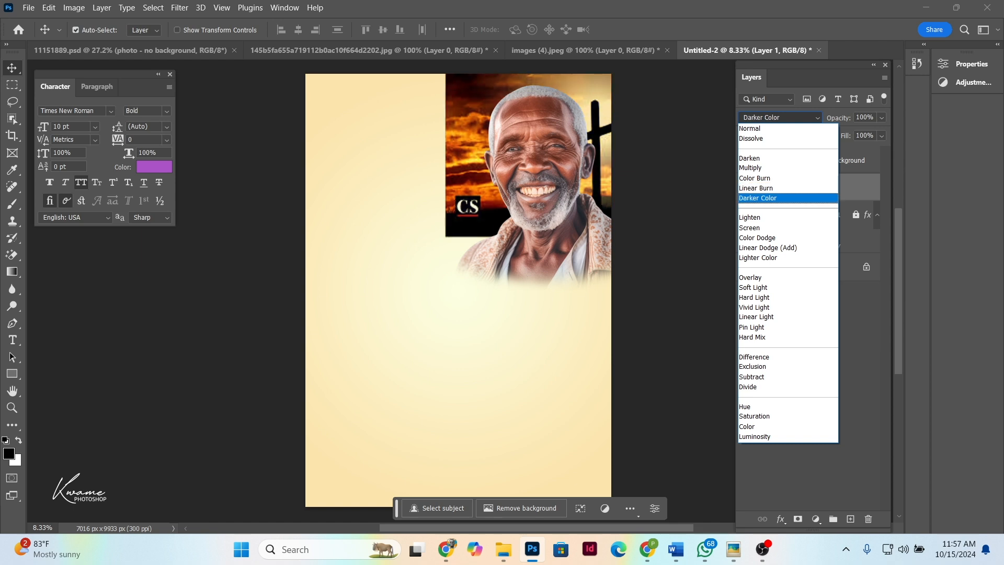
pyautogui.press('Down')
pyautogui.press('Down')
pyautogui.press('Down')
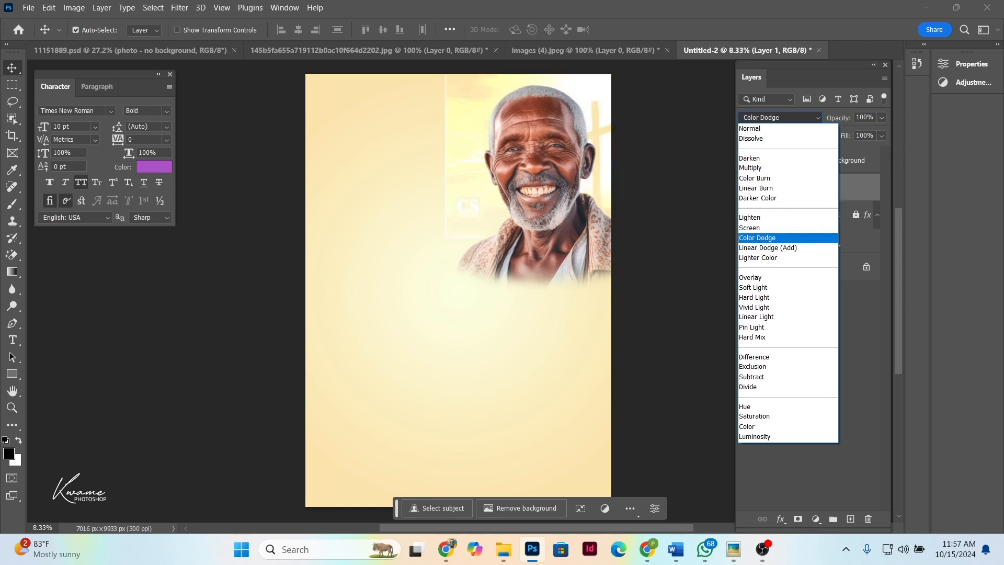
pyautogui.press('Down')
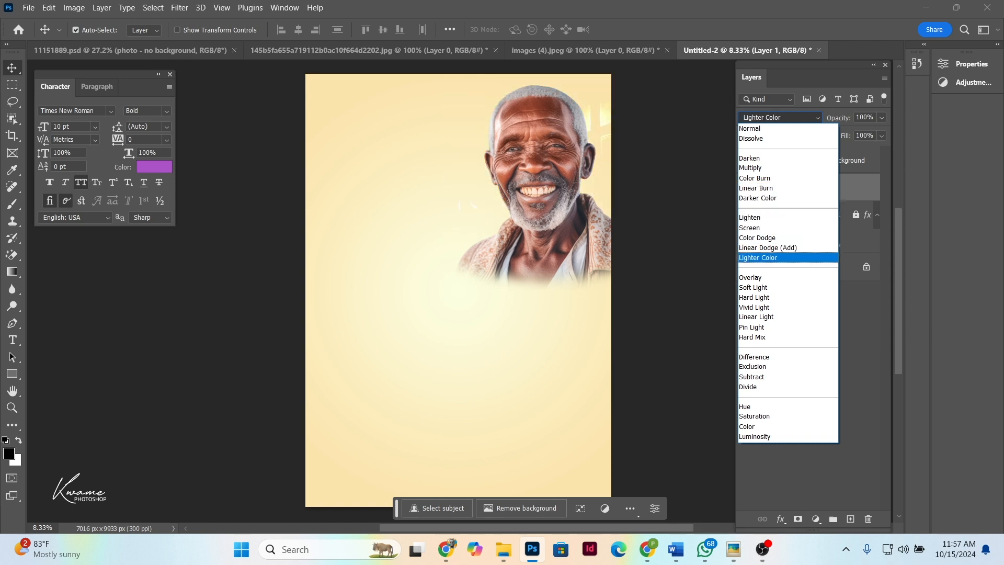
pyautogui.press('Down')
pyautogui.press('Return')
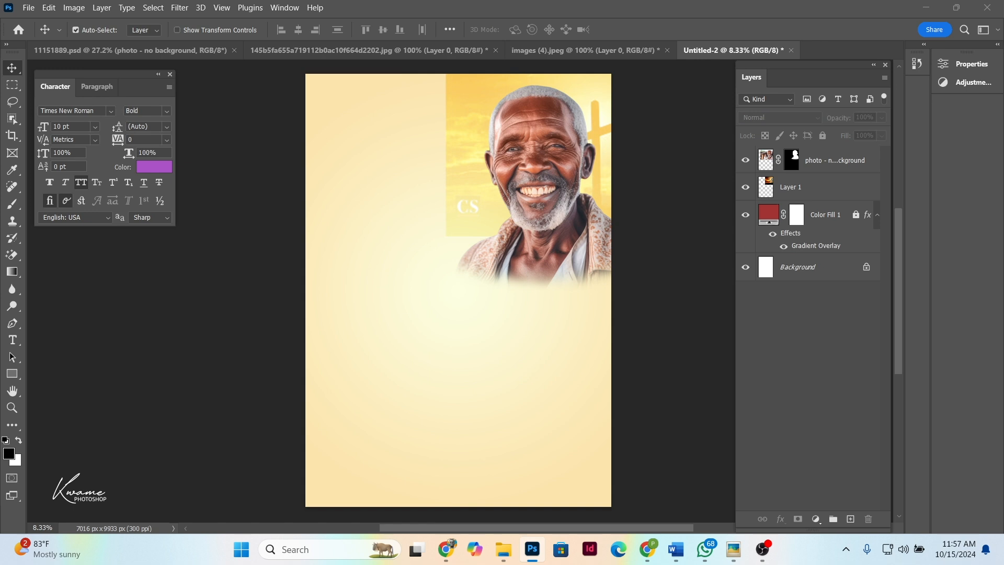
pyautogui.click(805, 117)
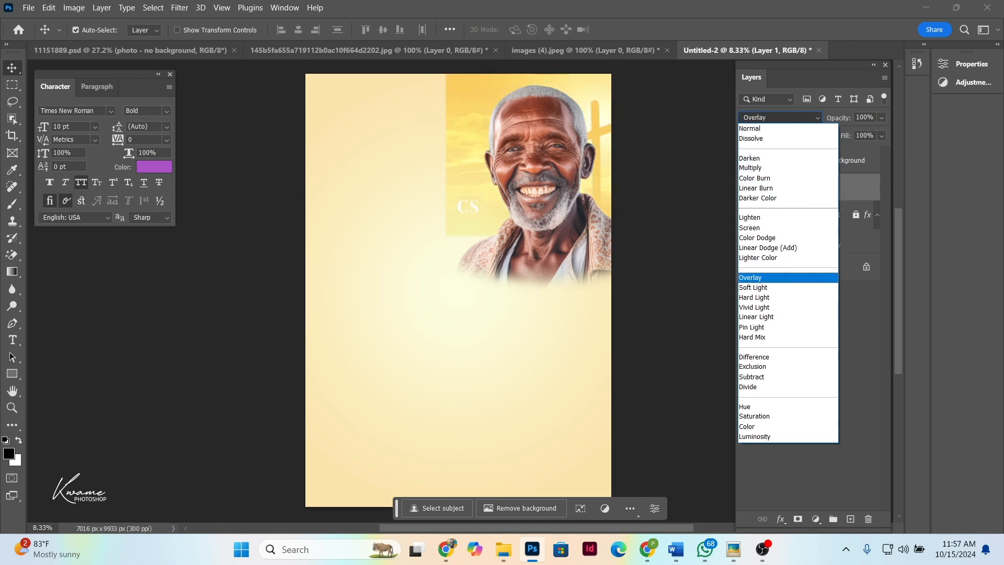
pyautogui.click(750, 277)
pyautogui.moveTo(838, 117); pyautogui.dragTo(813, 118)
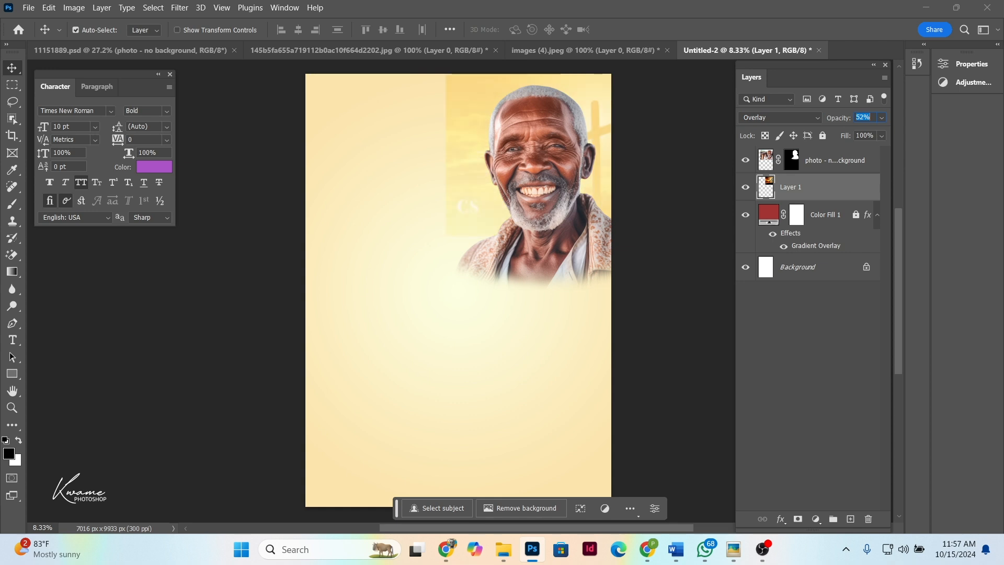
pyautogui.press('Return')
# Add a layer mask to the crosses layer and paint out its left edge and CS logo with a soft 1800 px brush
pyautogui.click(798, 519)
pyautogui.press('b')
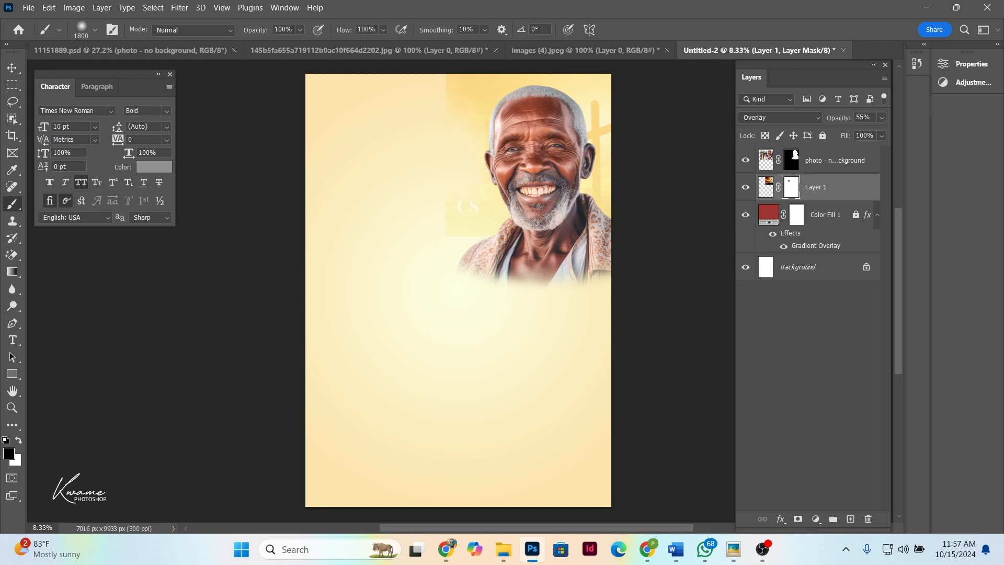
pyautogui.moveTo(455, 207); pyautogui.dragTo(447, 95)
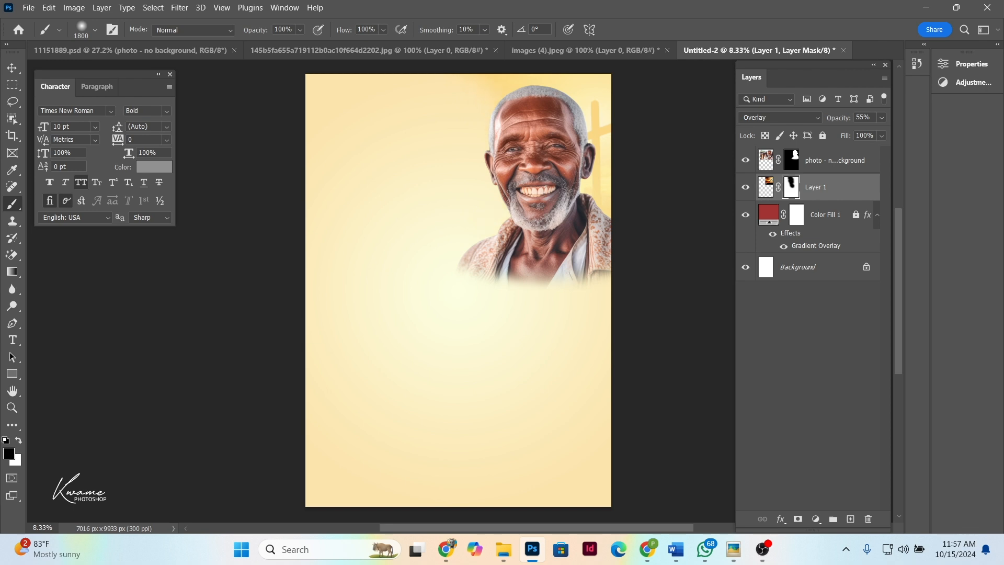
# Bring the round red badge from 145b5fa655a719112b0ac10f664d2202.jpg into Untitled-2 and scale it to about 259%
pyautogui.press('v')
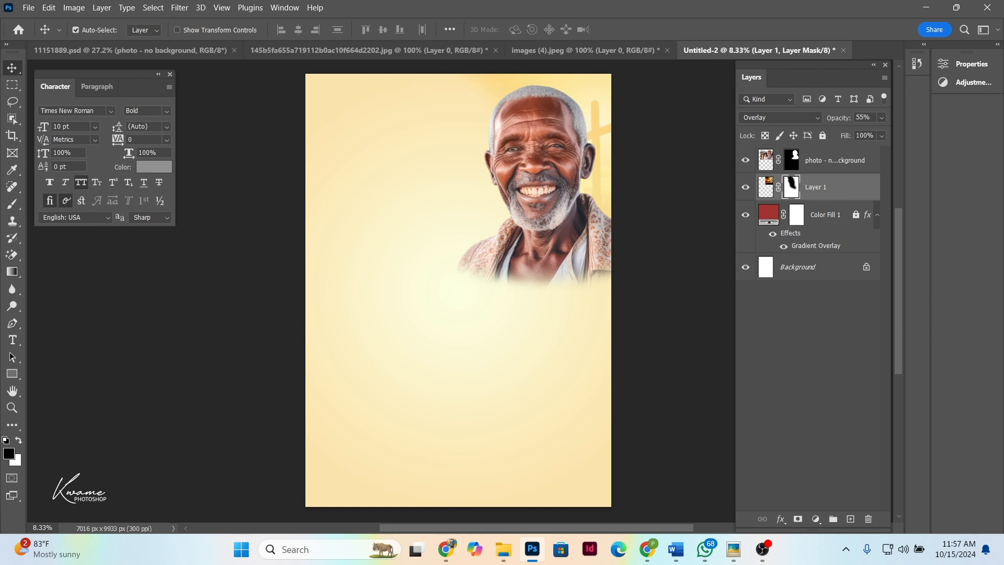
pyautogui.click(369, 50)
pyautogui.moveTo(455, 246); pyautogui.dragTo(518, 214)
pyautogui.hotkey('ctrl', 't')
pyautogui.press('Return')
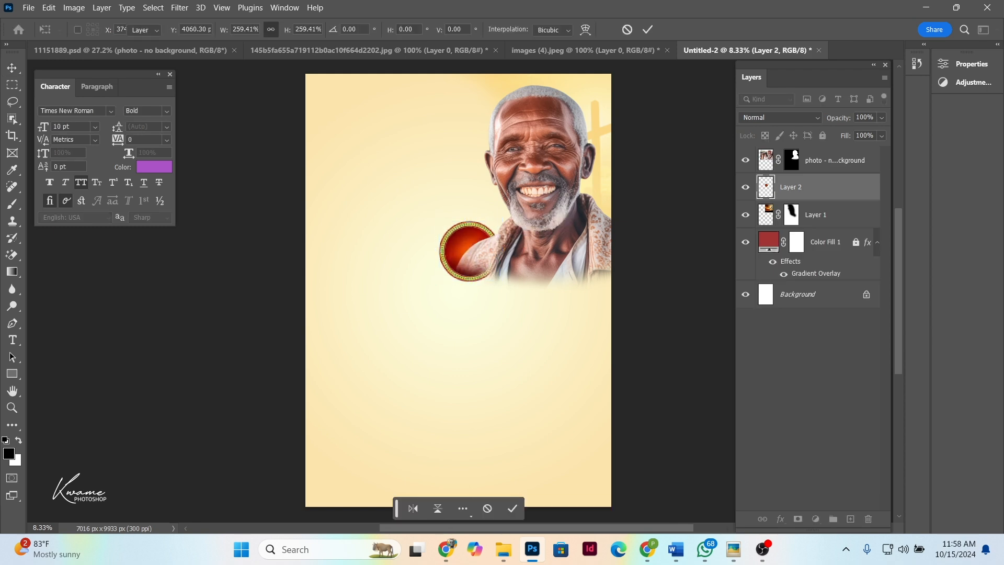
# Raise the red badge above the portrait layer, shrink it slightly and place it over the portrait's lower left shoulder
pyautogui.hotkey('ctrl', ']')
pyautogui.moveTo(468, 251)
pyautogui.mouseDown()
pyautogui.moveTo(471, 278)
pyautogui.moveTo(476, 268)
pyautogui.mouseUp()
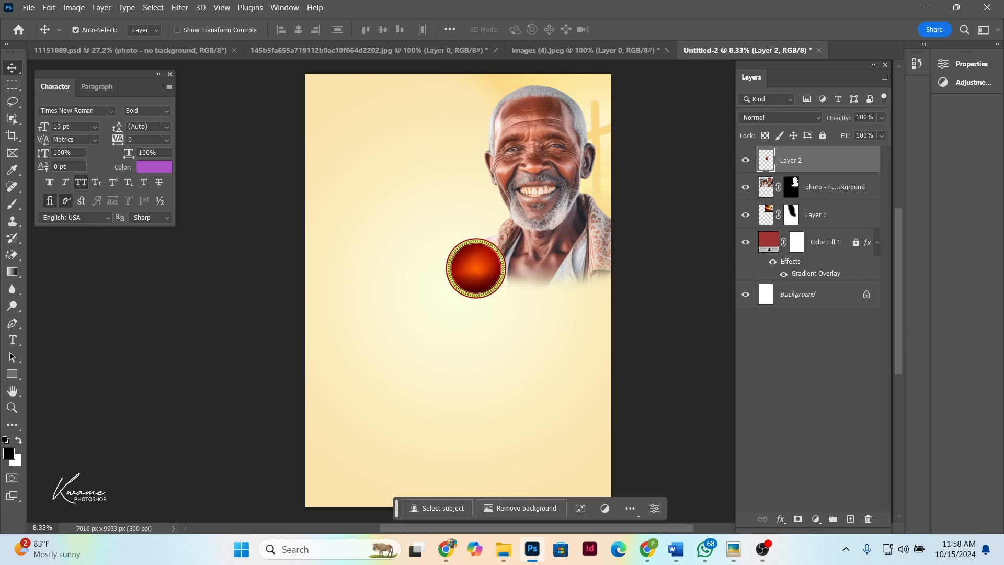
pyautogui.hotkey('ctrl', 't')
pyautogui.moveTo(445, 237); pyautogui.dragTo(453, 245)
pyautogui.moveTo(479, 282); pyautogui.dragTo(482, 274)
pyautogui.press('Return')
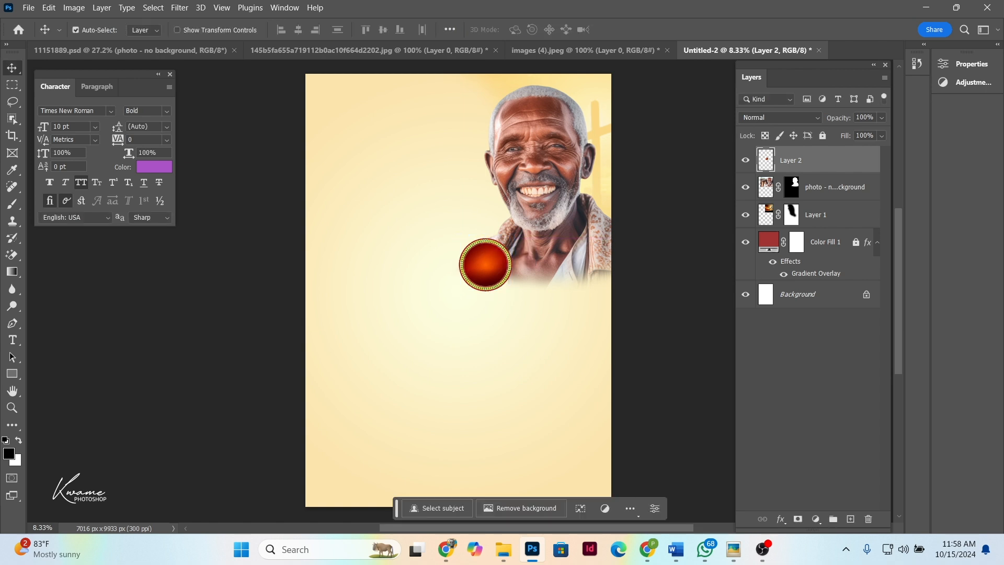
# Change the text color for the Type tool to a dark orange-brown
pyautogui.press('t')
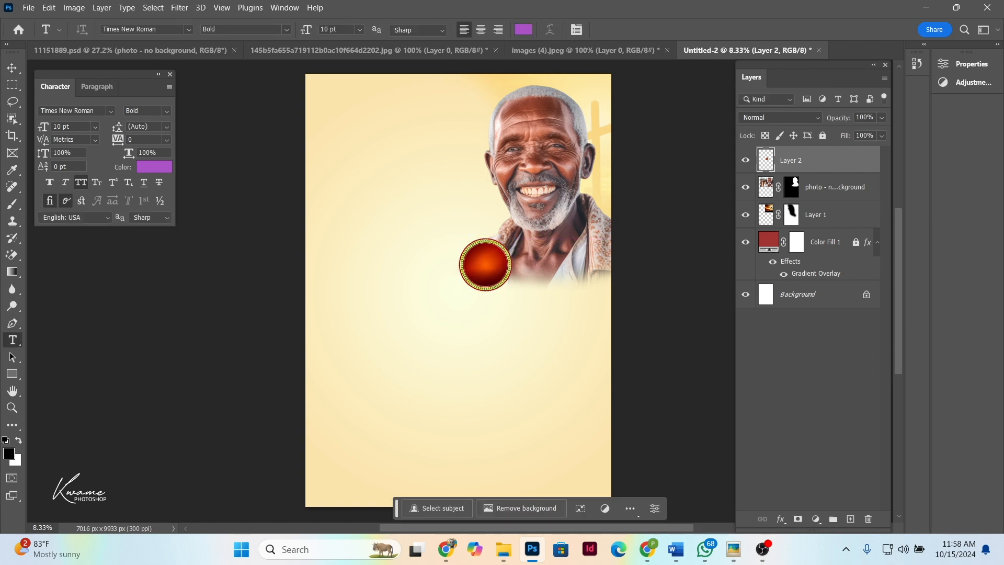
pyautogui.click(72, 111)
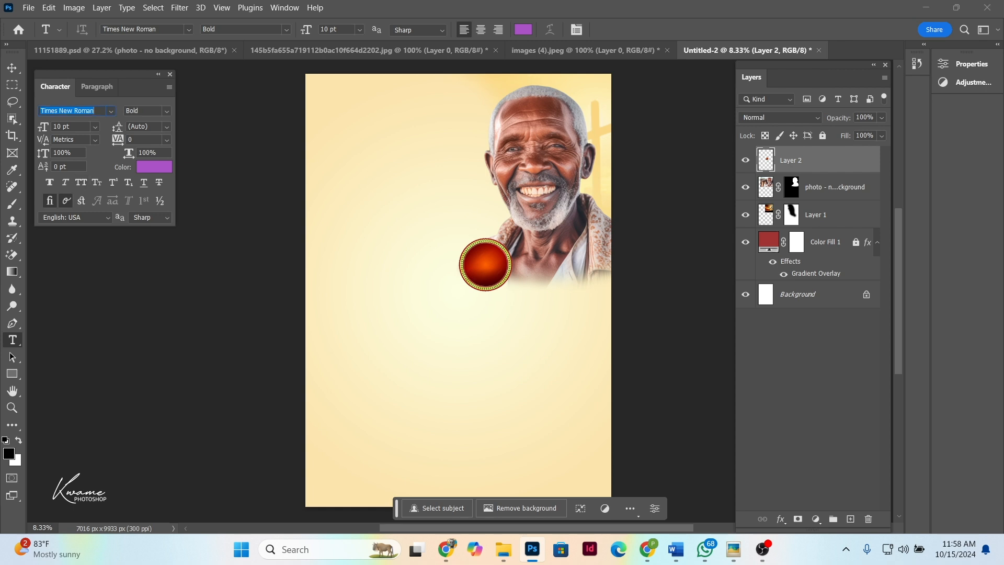
pyautogui.click(153, 166)
pyautogui.click(719, 432)
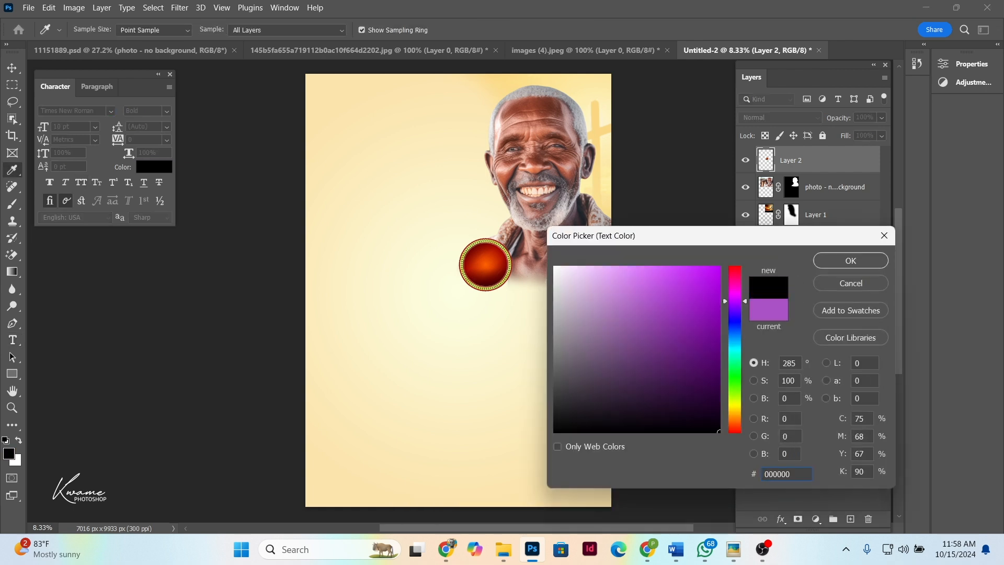
pyautogui.moveTo(719, 432); pyautogui.dragTo(735, 422)
pyautogui.moveTo(669, 333)
pyautogui.mouseDown()
pyautogui.moveTo(690, 315)
pyautogui.moveTo(719, 339)
pyautogui.mouseUp()
pyautogui.click(850, 260)
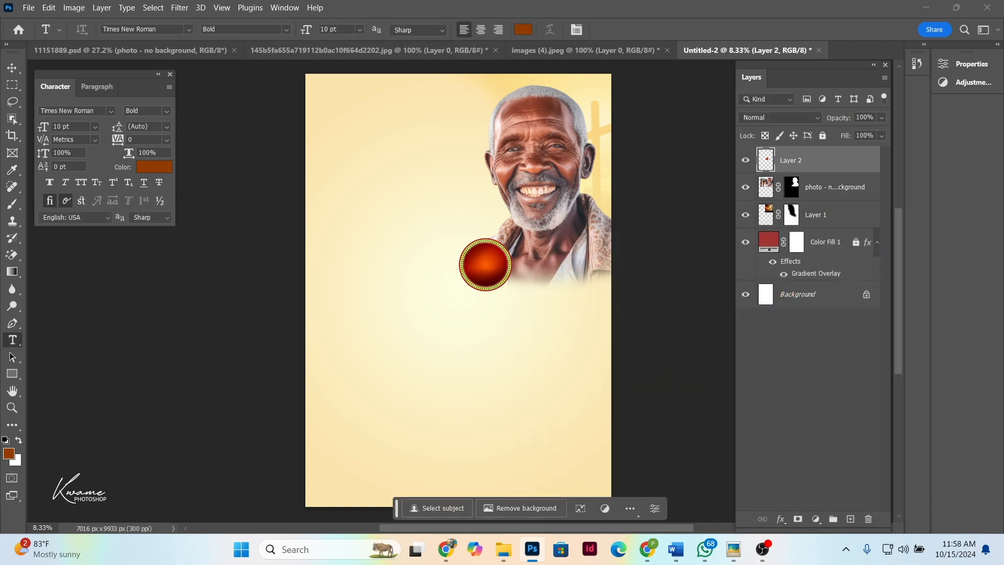
# Create a paragraph text box left of the man's face and fill it with Lorem Ipsum placeholder text
pyautogui.moveTo(318, 134); pyautogui.dragTo(485, 203)
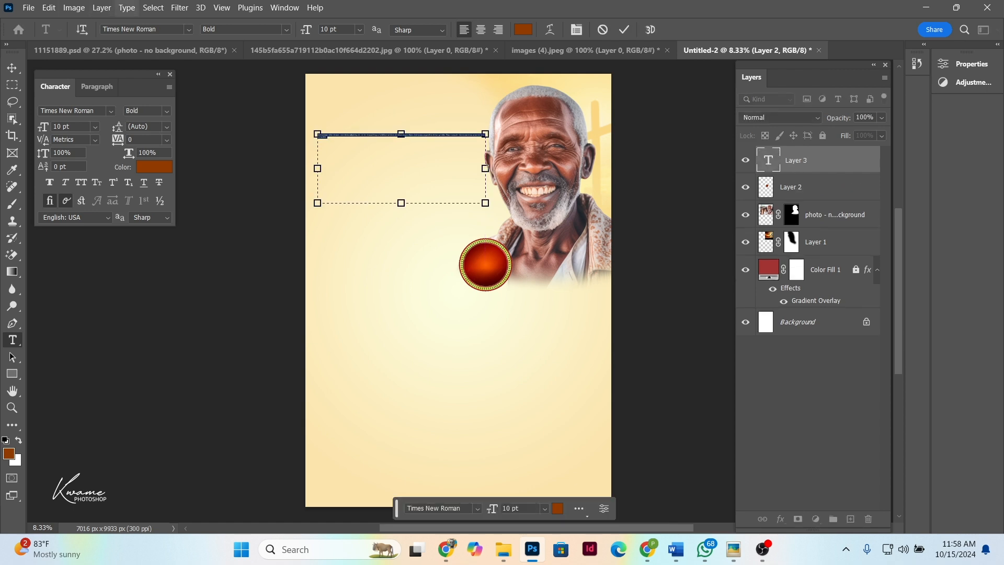
pyautogui.click(126, 7)
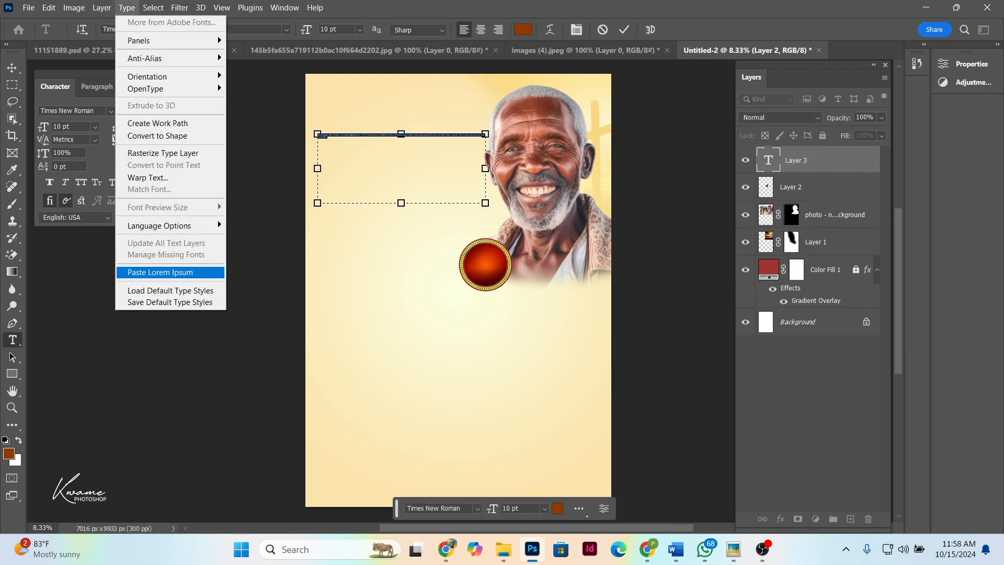
pyautogui.click(160, 272)
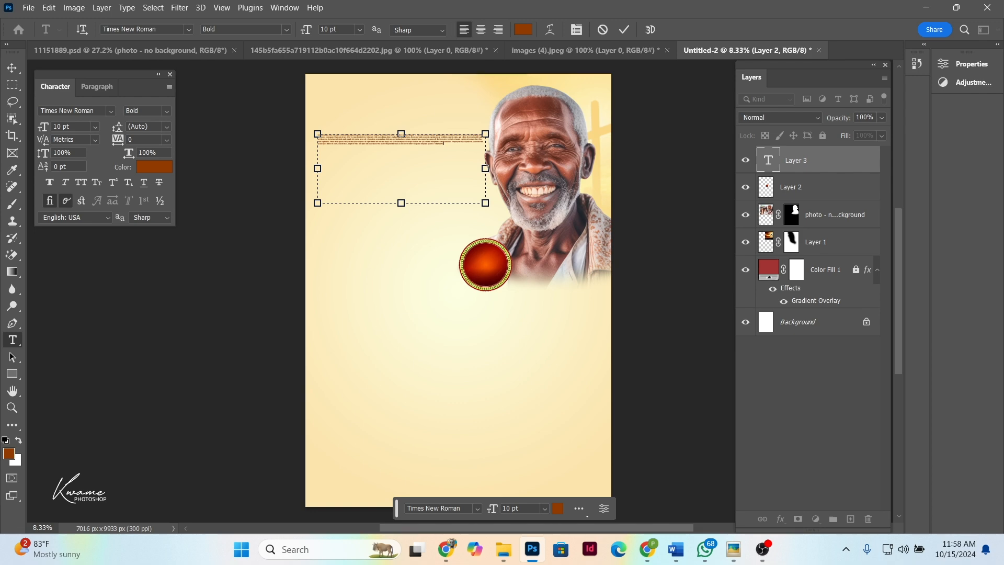
pyautogui.scroll(15, 436, 141)
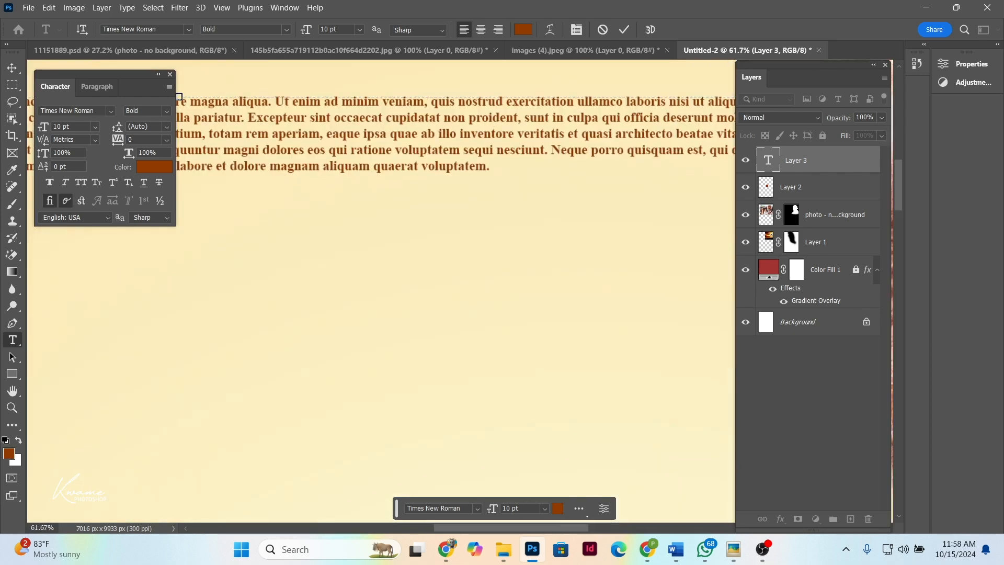
pyautogui.scroll(-10, 428, 132)
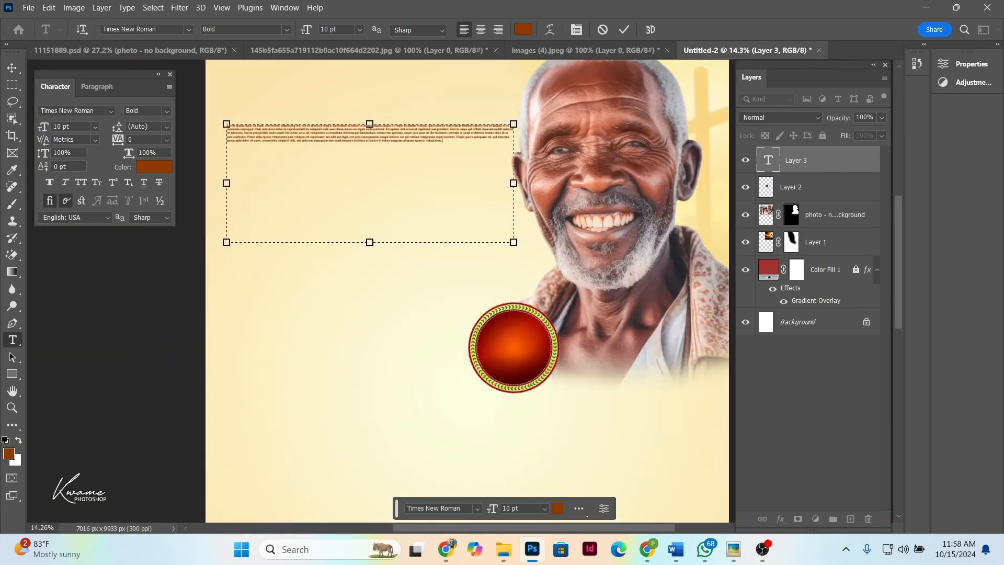
# Set all the Lorem Ipsum paragraph text to the Regular style at 16 pt
pyautogui.hotkey('ctrl', 'a')
pyautogui.click(166, 110)
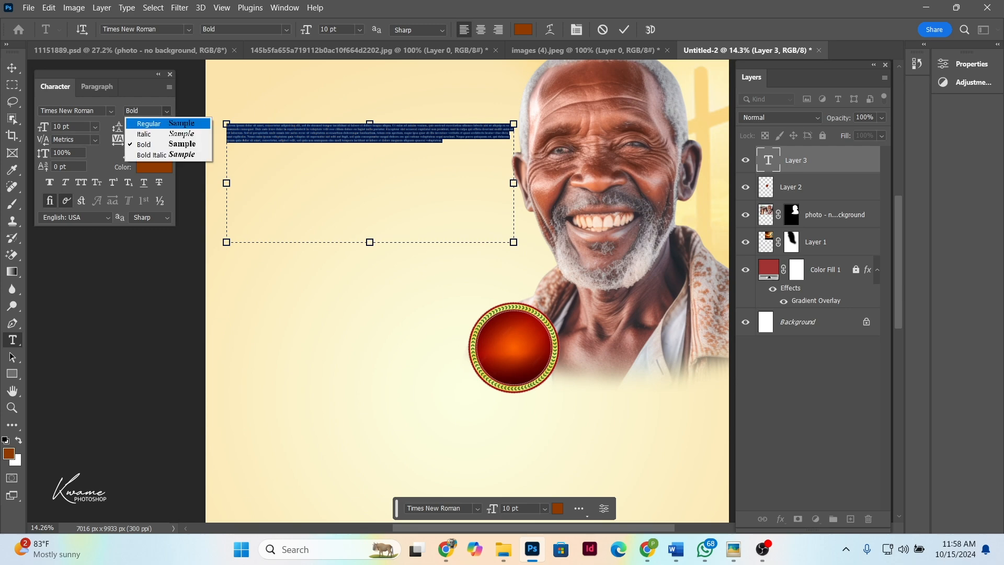
pyautogui.click(148, 123)
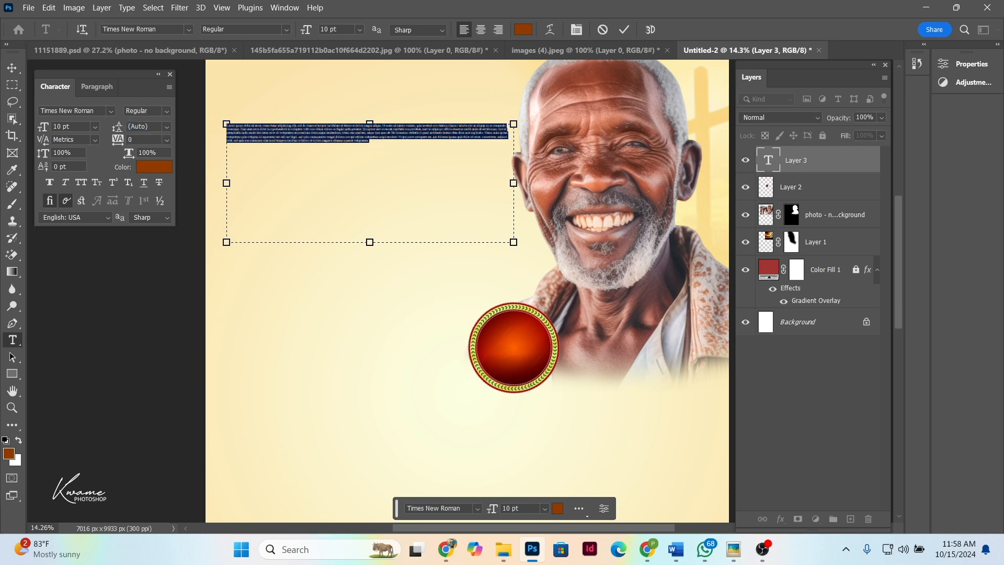
pyautogui.hotkey('ctrl', 'a')
pyautogui.moveTo(305, 29); pyautogui.dragTo(318, 29)
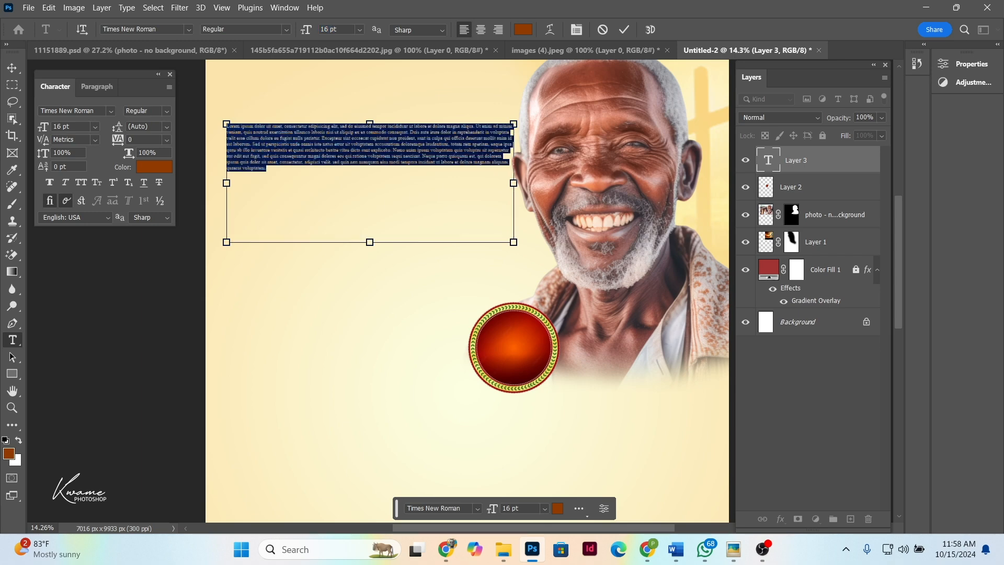
# Append a second run of Lorem Ipsum placeholder text to the paragraph and shorten the text box to fit it
pyautogui.click(265, 168)
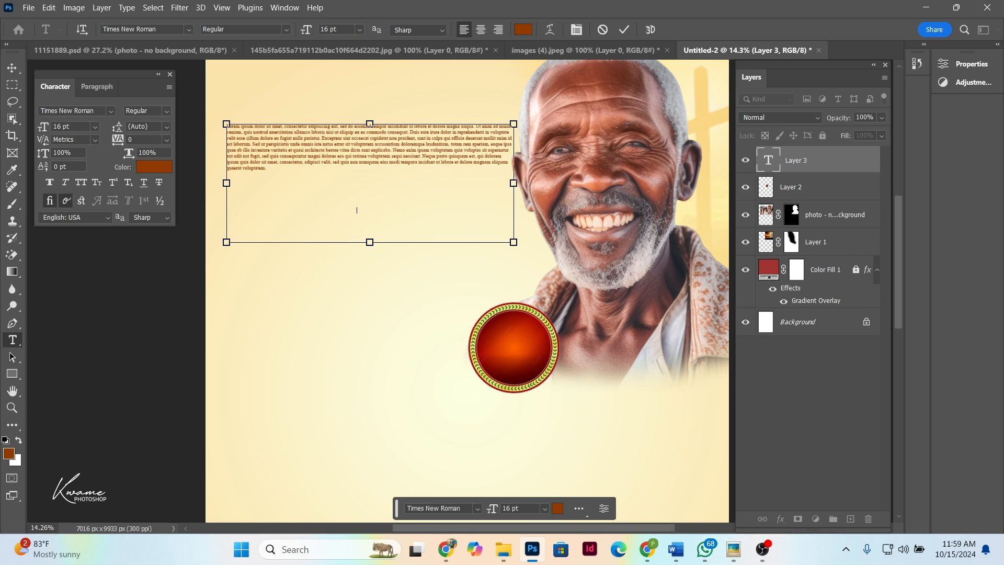
pyautogui.write('Lorem ipsum dolor sit amet, consectetur adipiscing elit, sed do eiusmod tempor incididunt ut labore et dolore magna aliqua. Ut enim ad minim veniam, quis nostrud exercitation ullamco laboris nisi ut aliquip ex ea commodo consequat. Duis aute irure dolor in reprehenderit in voluptate velit esse cillum dolore eu fugiat nulla pariatur. Excepteur sint occaecat cupidatat non proident, sunt in culpa qui officia deserunt mollit anim id est laborum. Sed ut perspiciatis unde omnis iste natus error sit voluptatem accusantium doloremque laudantium, totam rem aperiam, eaque ipsa quae ab illo inventore veritatis et quasi architecto beatae vitae dicta sunt explicabo. Nemo enim ipsam voluptatem quia voluptas sit aspernatur aut odit aut fugit, sed quia consequuntur magni dolores eos qui ratione voluptatem sequi nesciunt. Neque porro quisquam est, qui dolorem ipsum quia dolor sit amet, consectetur, adipisci velit, sed quia non numquam eius modi tempora incidunt ut labore et dolore magnam aliquam quaerat voluptatem.')
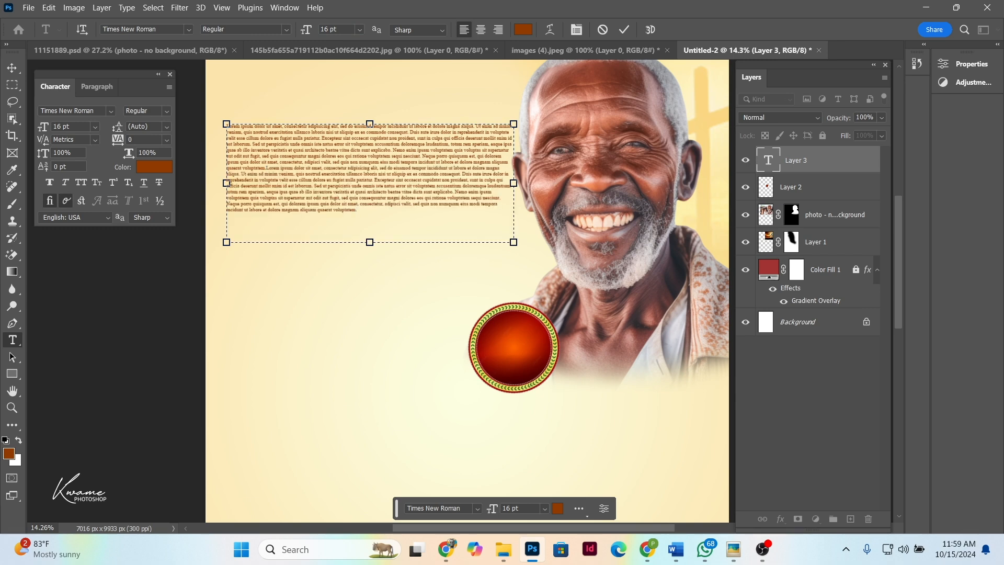
pyautogui.moveTo(369, 242); pyautogui.dragTo(370, 220)
# Justify the whole Lorem Ipsum paragraph with its last line aligned left, and commit the text
pyautogui.hotkey('ctrl', 'a')
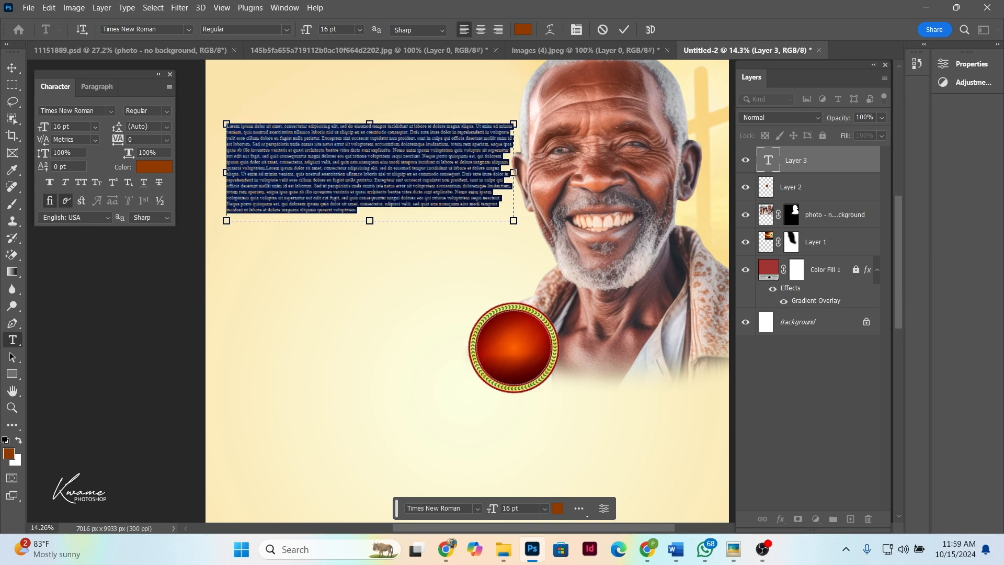
pyautogui.hotkey('ctrl', 't')
pyautogui.hotkey('ctrl', 't')
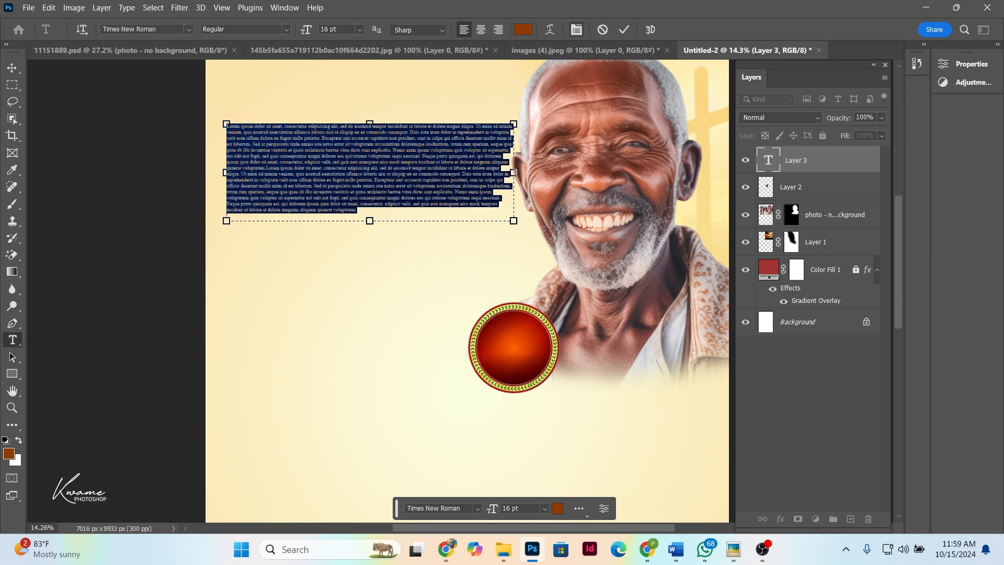
pyautogui.hotkey('ctrl', 'm')
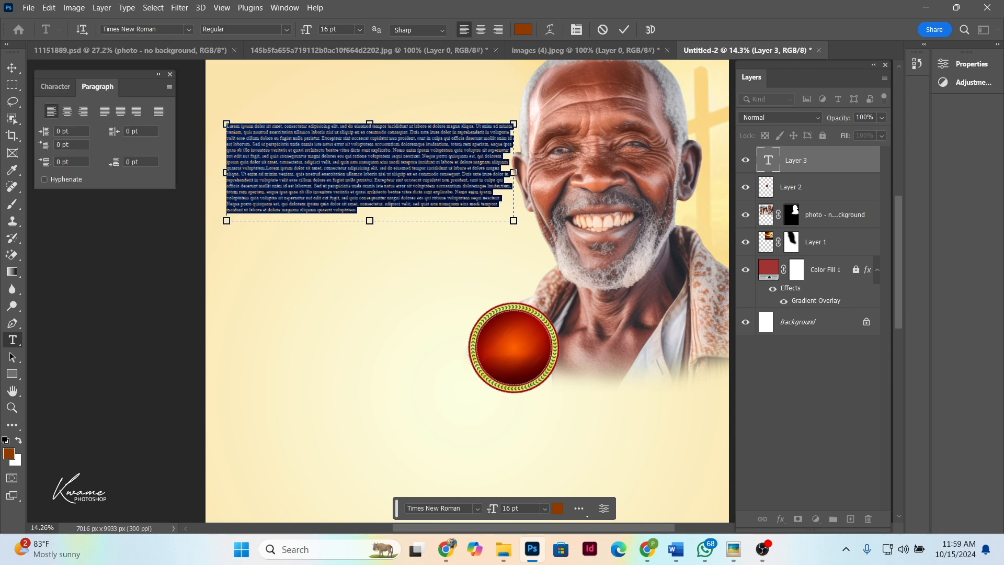
pyautogui.click(104, 111)
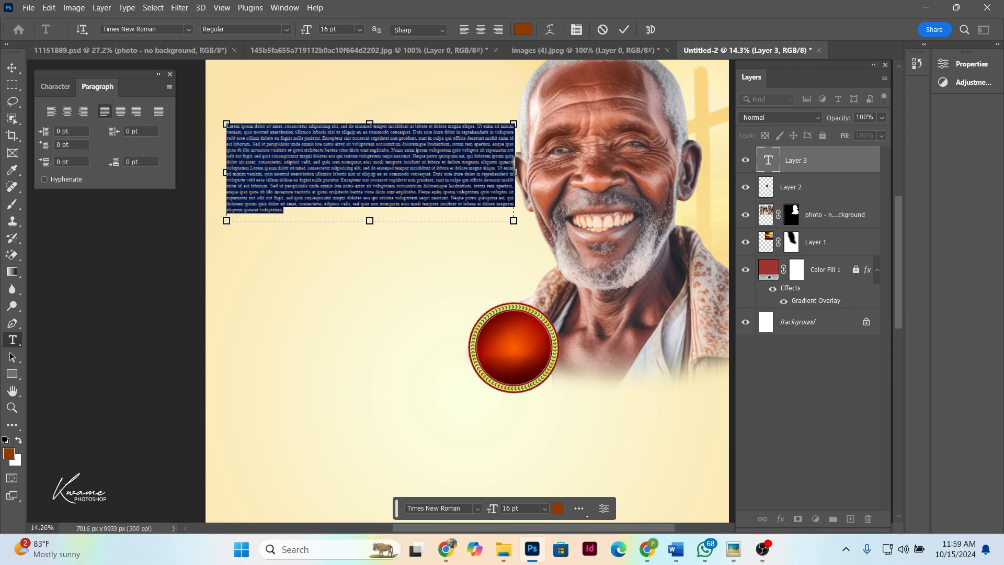
pyautogui.hotkey('ctrl', 'Return')
pyautogui.press('v')
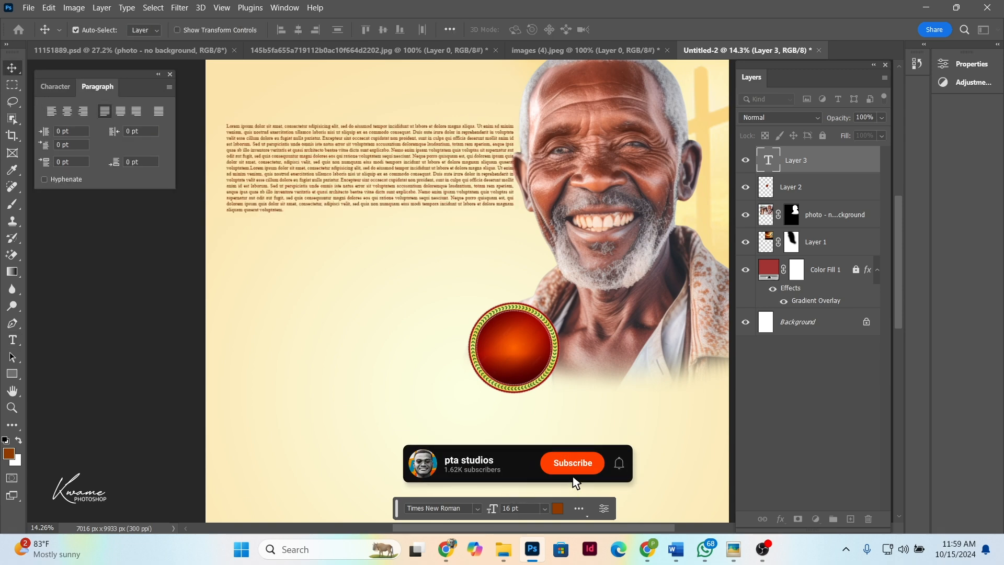
# Set the Lorem Ipsum text to 18 pt, narrowing its box away from the face and lengthening it to fit all lines
pyautogui.doubleClick(370, 167)
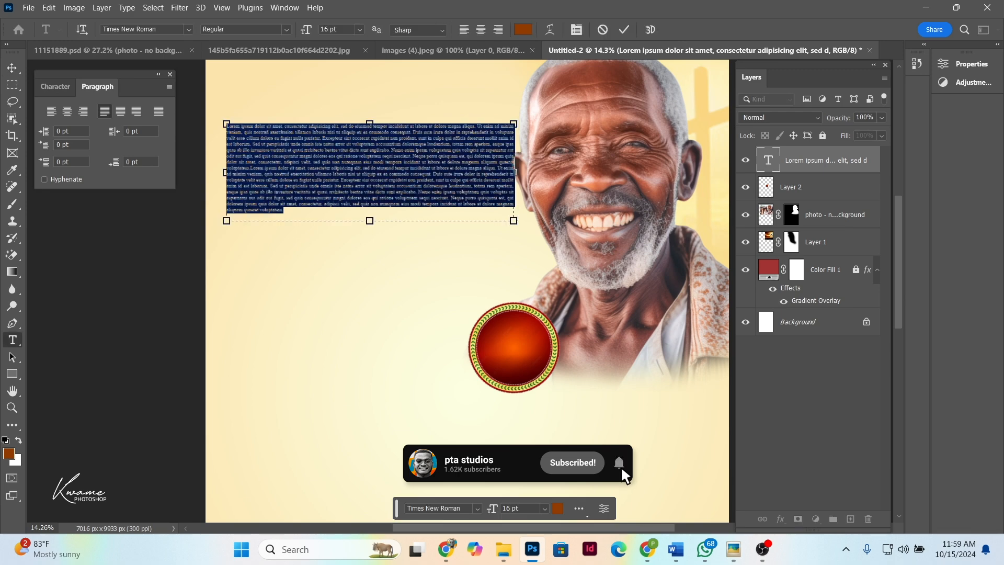
pyautogui.moveTo(514, 172); pyautogui.dragTo(499, 172)
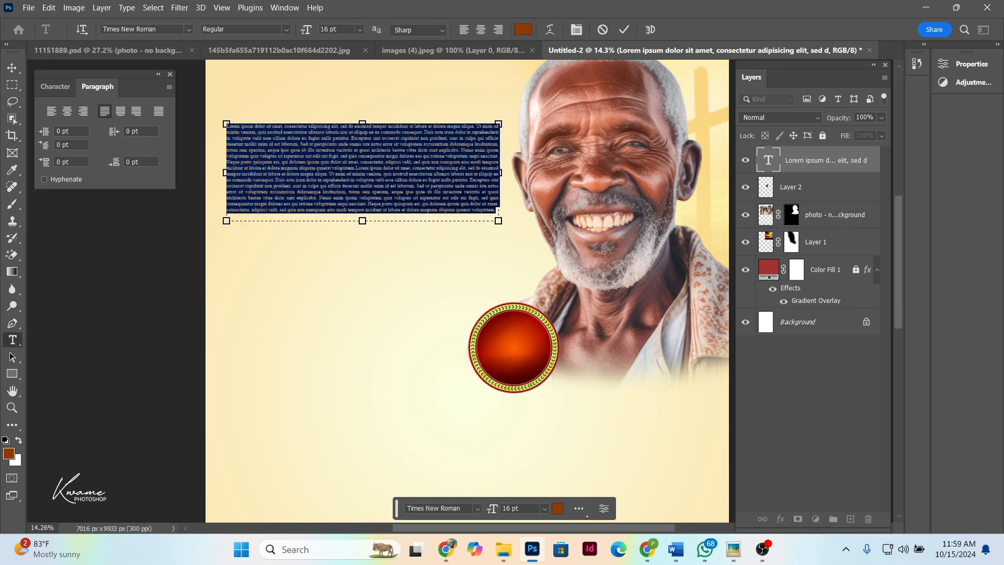
pyautogui.moveTo(362, 220); pyautogui.dragTo(362, 222)
pyautogui.click(328, 29)
pyautogui.write('18')
pyautogui.press('Return')
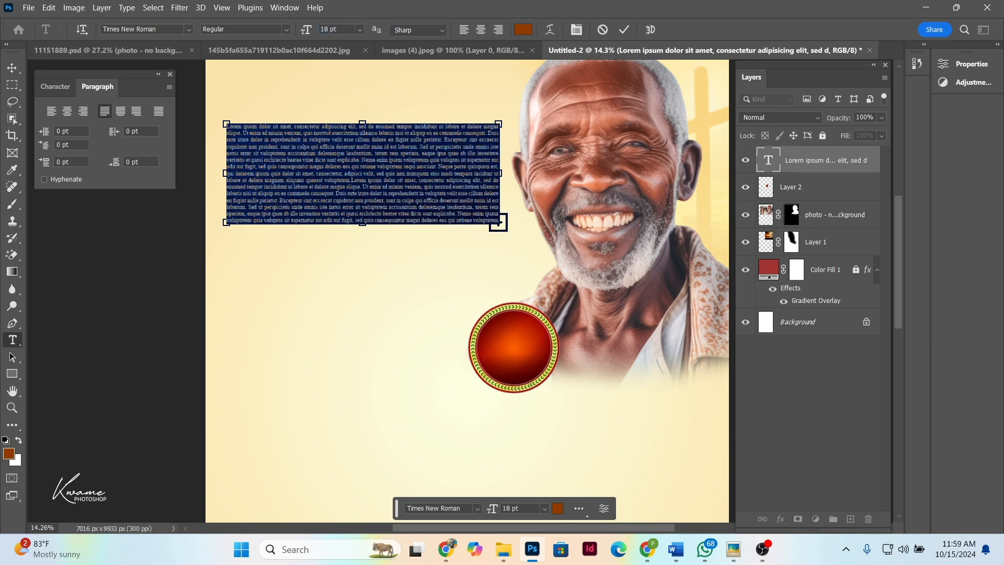
pyautogui.moveTo(499, 222); pyautogui.dragTo(499, 243)
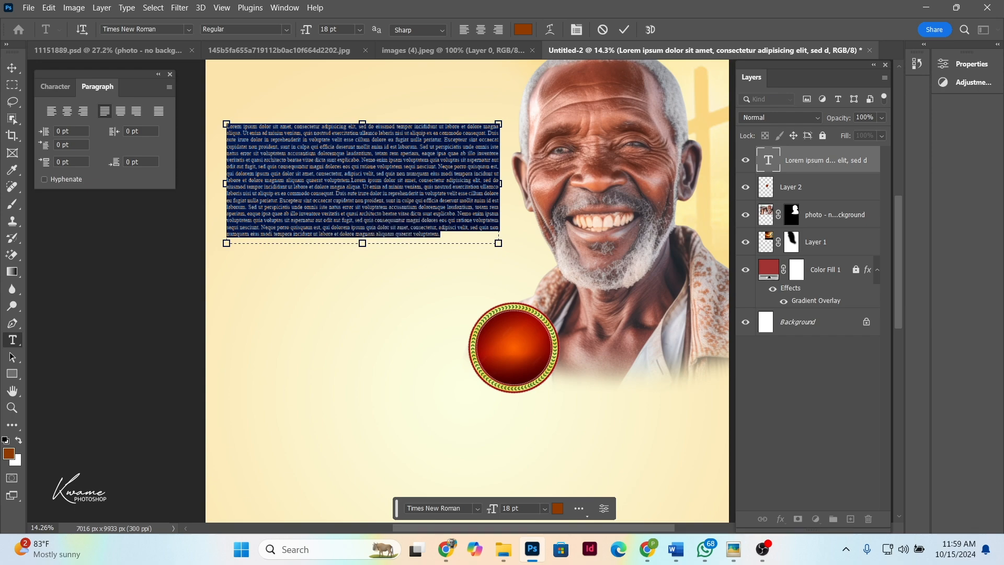
pyautogui.click(12, 68)
# Add the man's full name in capitals on two lines below the paragraph at 152 pt
pyautogui.scroll(-8, 386, 186)
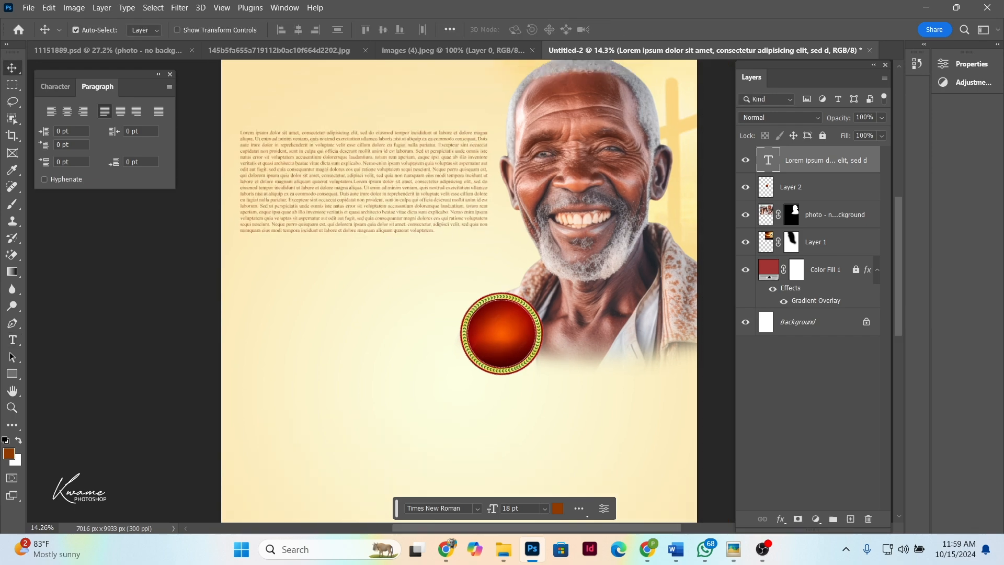
pyautogui.scroll(4, 345, 200)
pyautogui.scroll(5, 358, 201)
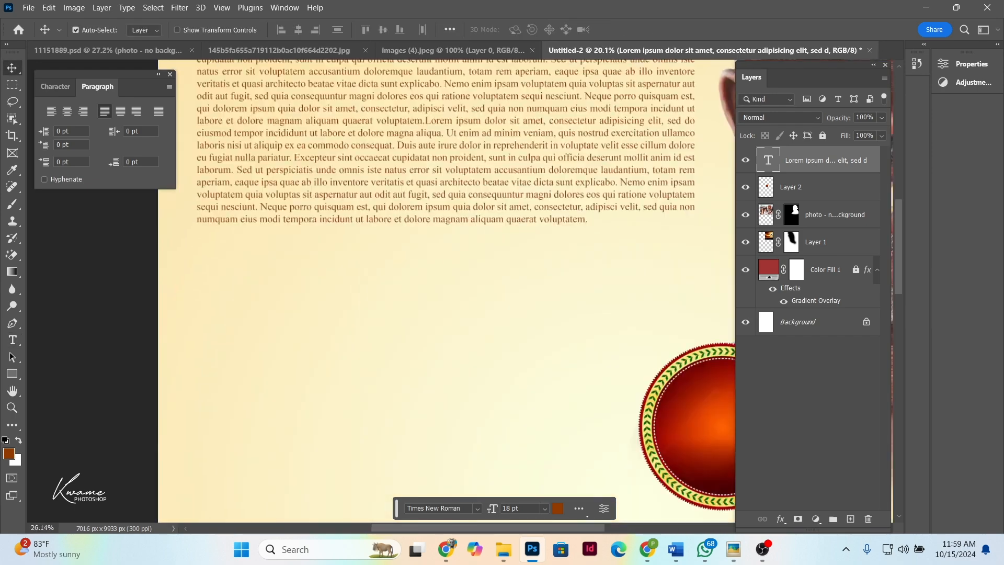
pyautogui.scroll(-4, 358, 201)
pyautogui.scroll(-2, 310, 169)
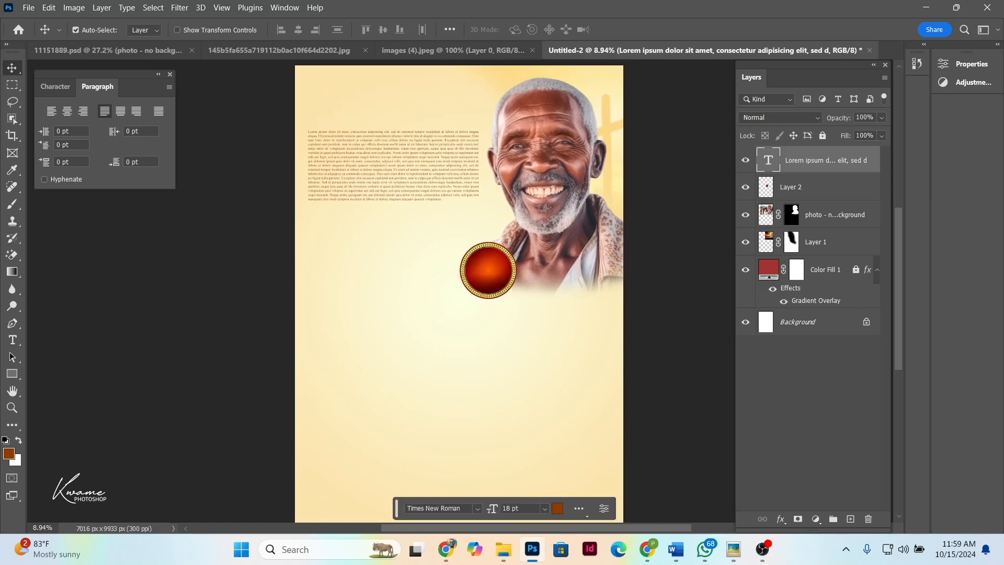
pyautogui.scroll(-2, 459, 293)
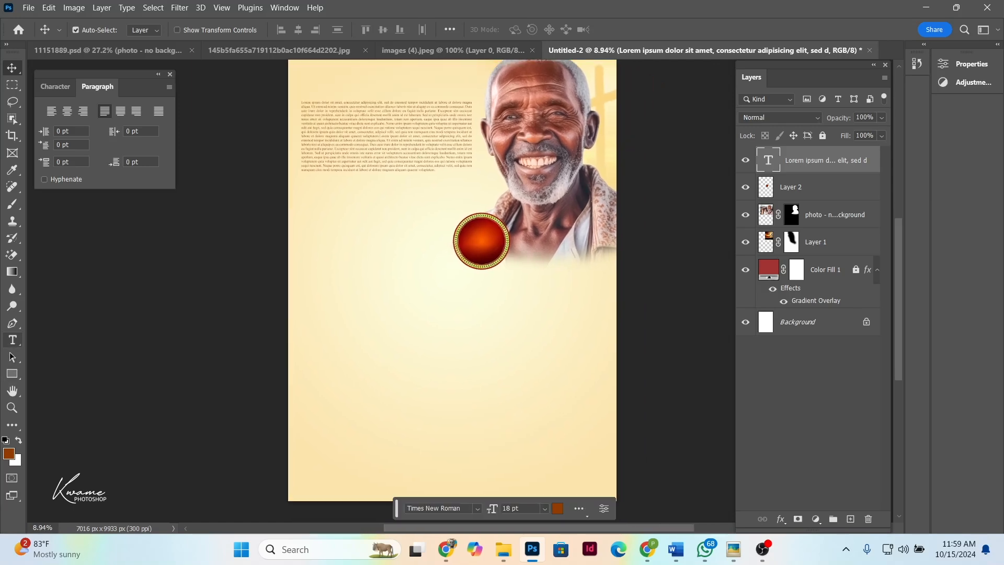
pyautogui.click(12, 340)
pyautogui.click(357, 221)
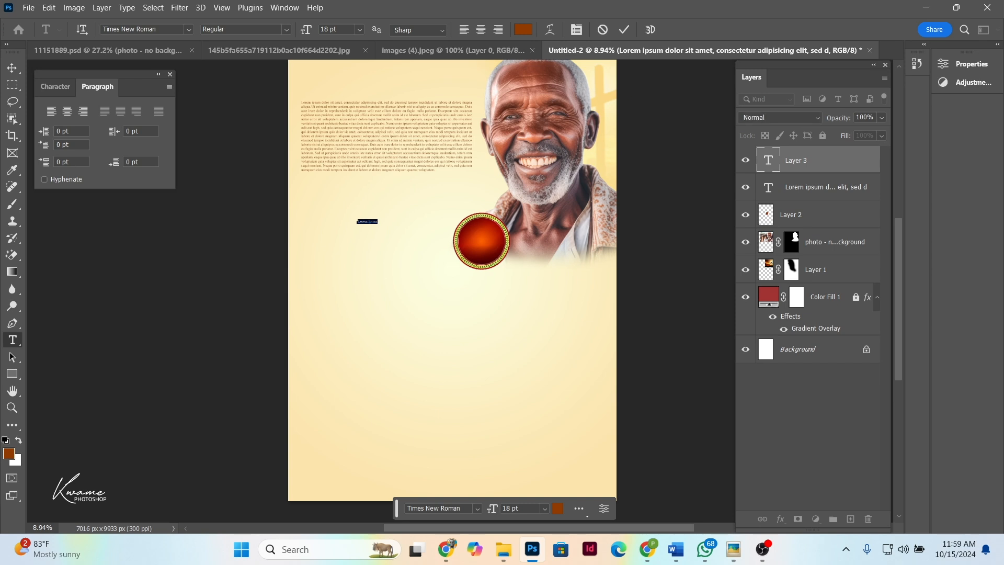
pyautogui.press('BackSpace')
pyautogui.write('ME')
pyautogui.hotkey('ctrl', 'a')
pyautogui.moveTo(306, 29); pyautogui.dragTo(379, 30)
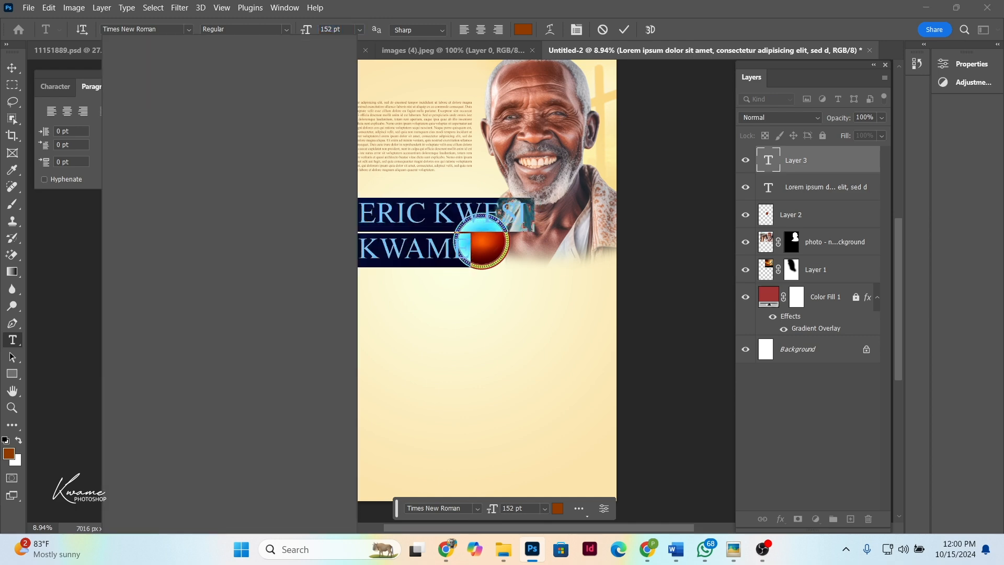
# Browse through the fonts on the name headline and apply Beach Extended
pyautogui.press('Down')
pyautogui.press('Down')
pyautogui.press('Down')
pyautogui.press('Down')
pyautogui.press('Down')
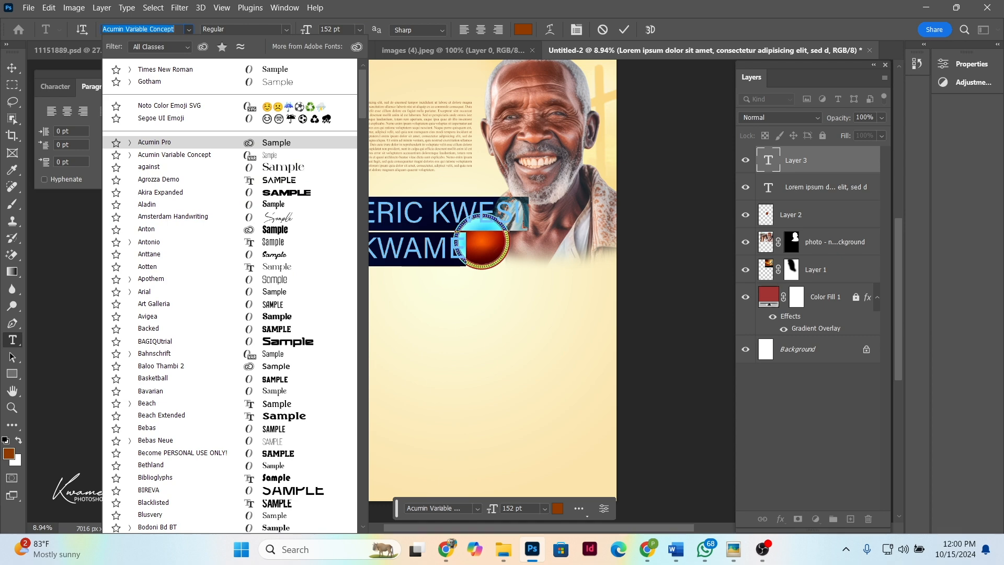
pyautogui.press('Down')
pyautogui.press('Down')
pyautogui.press('Down')
pyautogui.press('Down')
pyautogui.press('Down')
pyautogui.press('Down')
pyautogui.press('Down')
pyautogui.press('Down')
pyautogui.press('Down')
pyautogui.press('Down')
pyautogui.press('Down')
pyautogui.press('Down')
pyautogui.press('Down')
pyautogui.press('Down')
pyautogui.press('Down')
pyautogui.press('Down')
pyautogui.press('Down')
pyautogui.press('Down')
pyautogui.press('Down')
pyautogui.press('Down')
pyautogui.press('Down')
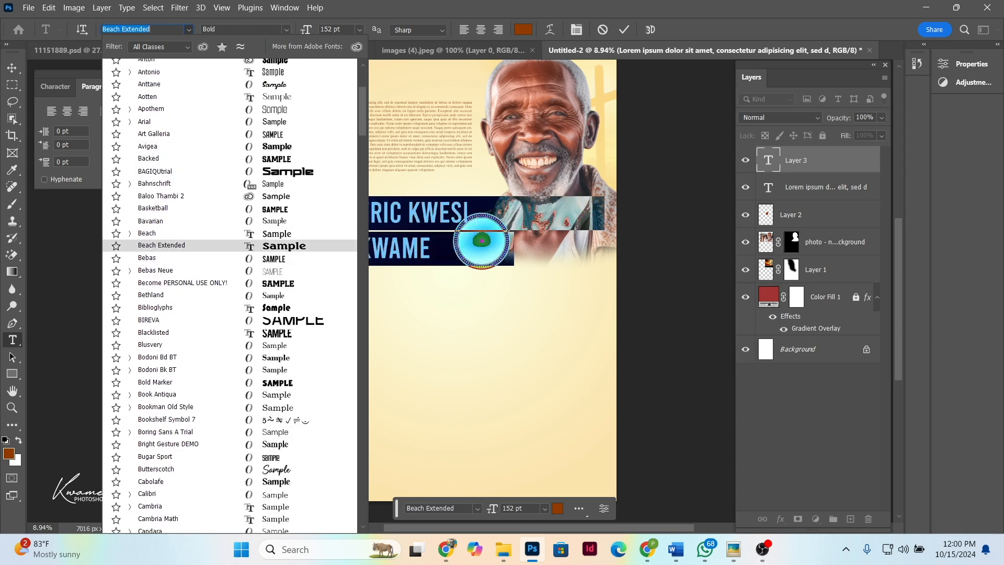
pyautogui.press('Return')
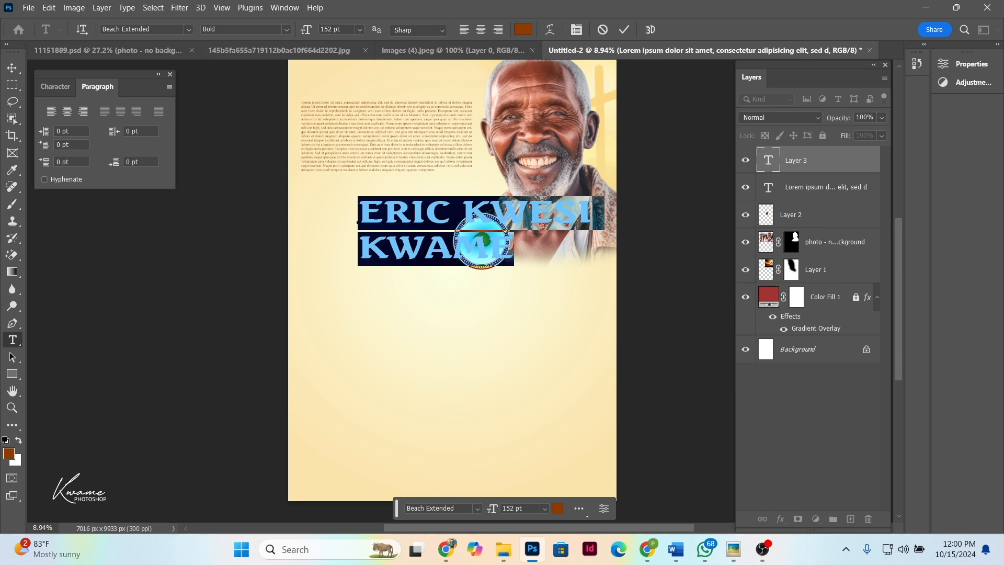
# Center-align the name headline and set its font to Glitten
pyautogui.click(480, 30)
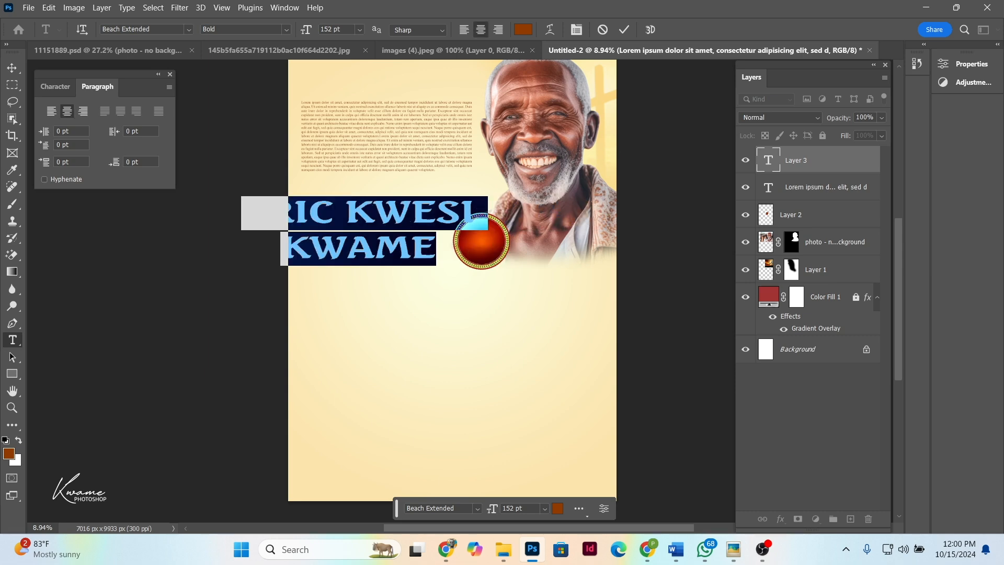
pyautogui.click(189, 29)
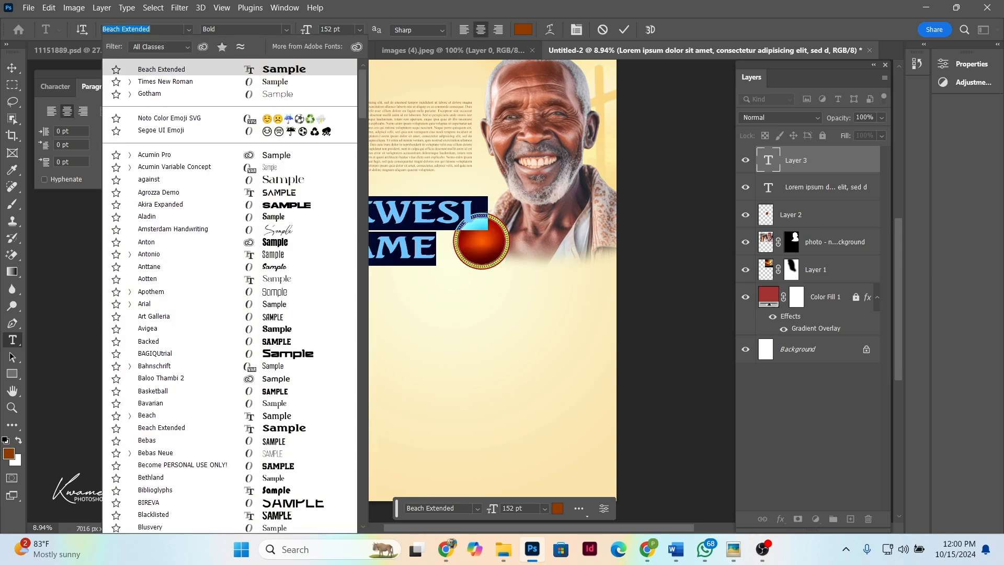
pyautogui.scroll(-3, 229, 301)
pyautogui.scroll(-15, 230, 301)
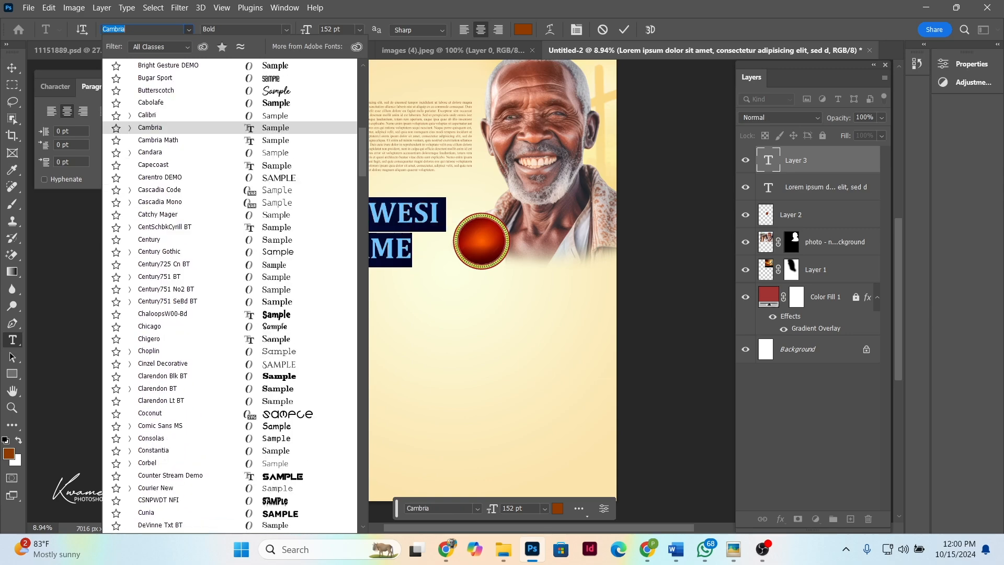
pyautogui.scroll(-7, 229, 296)
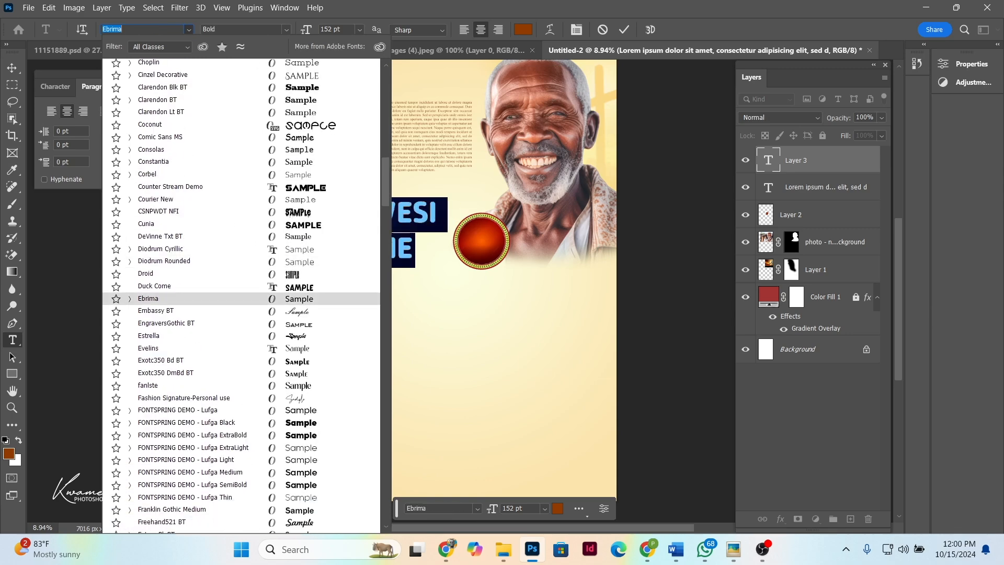
pyautogui.scroll(-6, 229, 298)
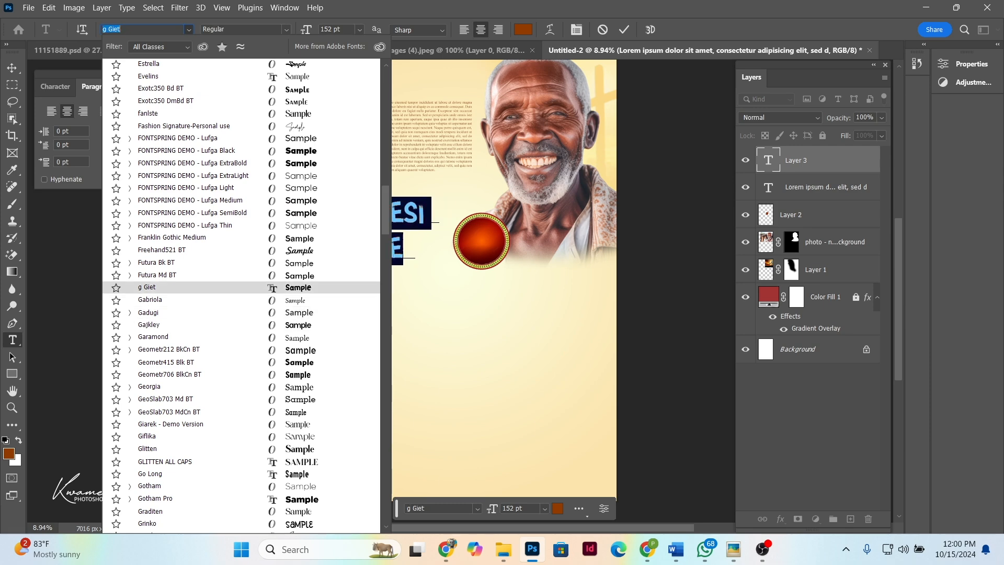
pyautogui.scroll(-2, 230, 293)
pyautogui.scroll(-1, 230, 293)
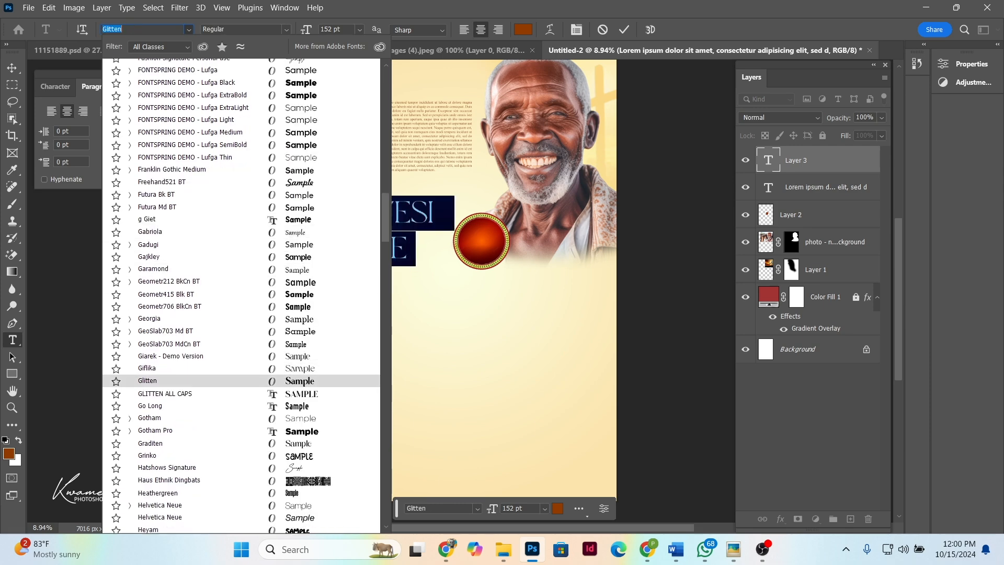
pyautogui.click(229, 380)
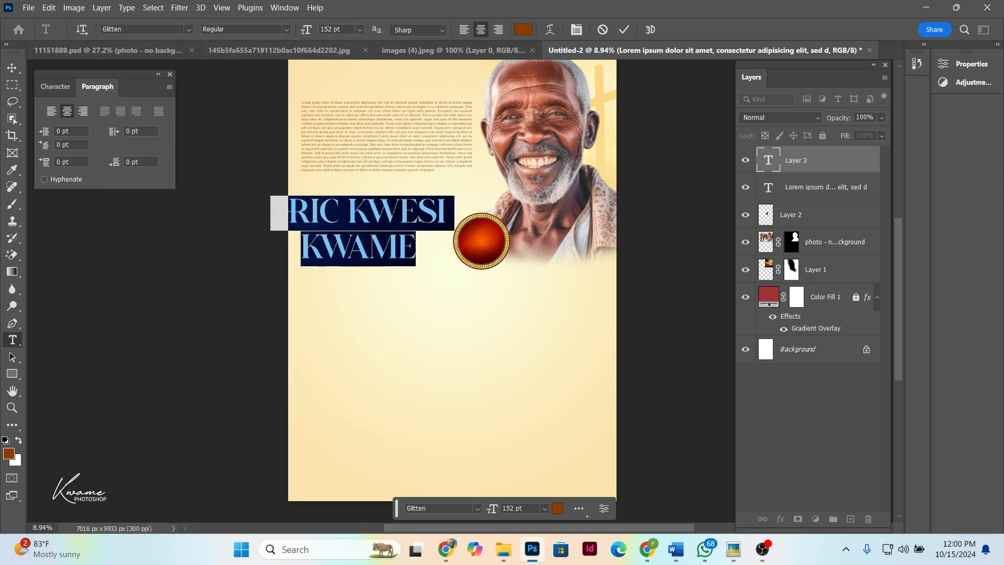
# Set the name headline's lower line to 191 pt and its upper line to 123 pt, shifting the text toward the badge
pyautogui.moveTo(302, 247); pyautogui.dragTo(416, 247)
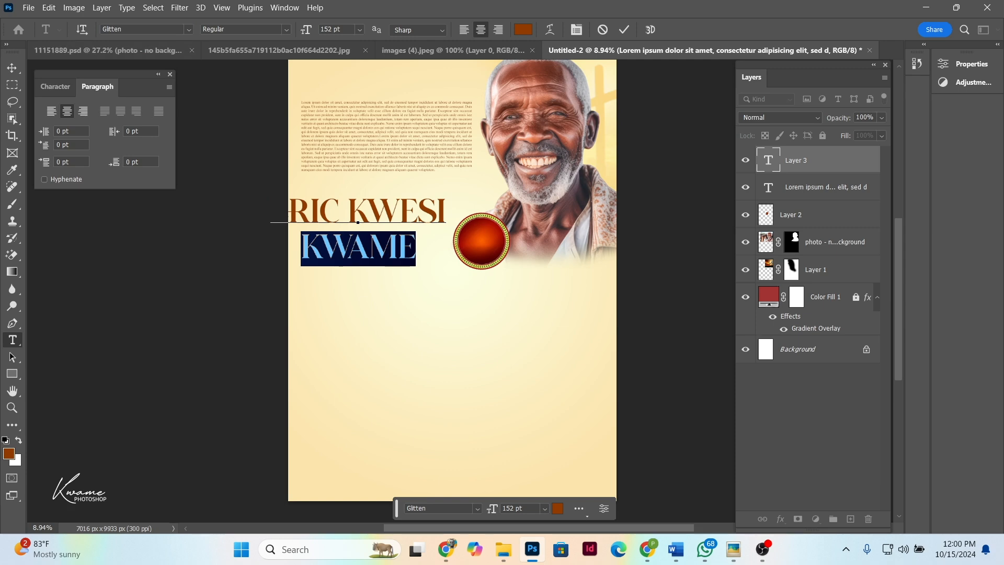
pyautogui.moveTo(305, 30); pyautogui.dragTo(326, 29)
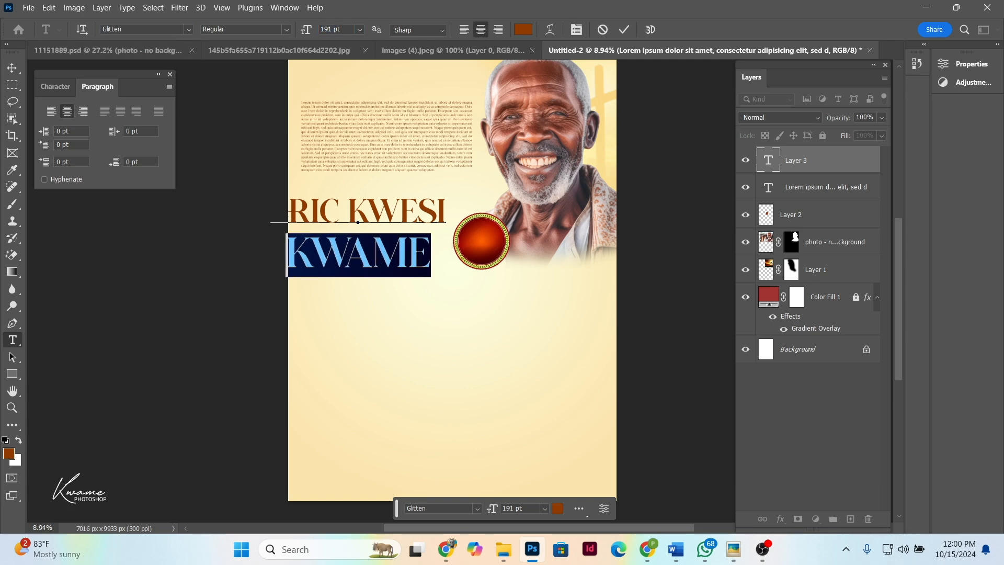
pyautogui.moveTo(444, 212); pyautogui.dragTo(272, 212)
pyautogui.moveTo(382, 266); pyautogui.dragTo(423, 252)
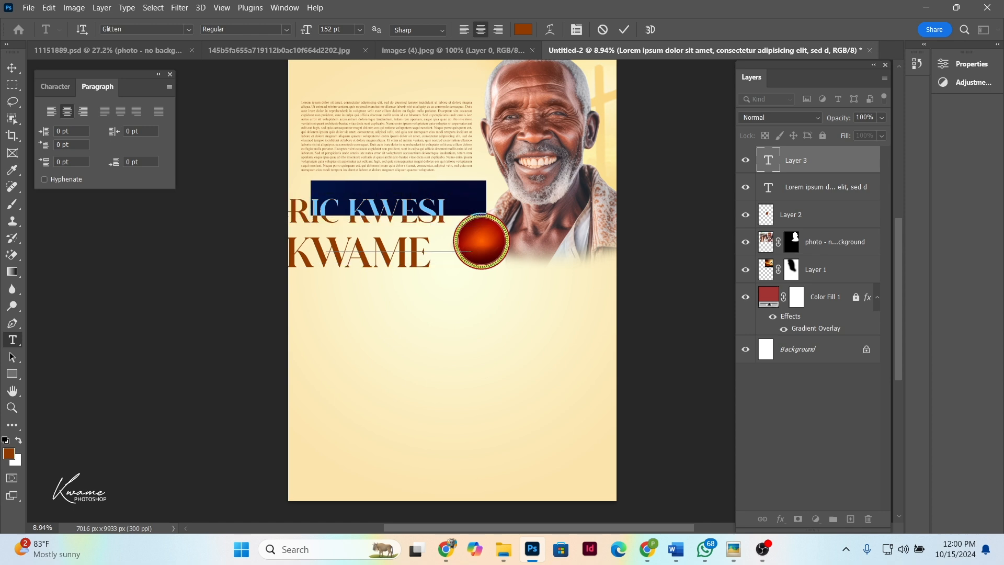
pyautogui.moveTo(305, 30); pyautogui.dragTo(292, 30)
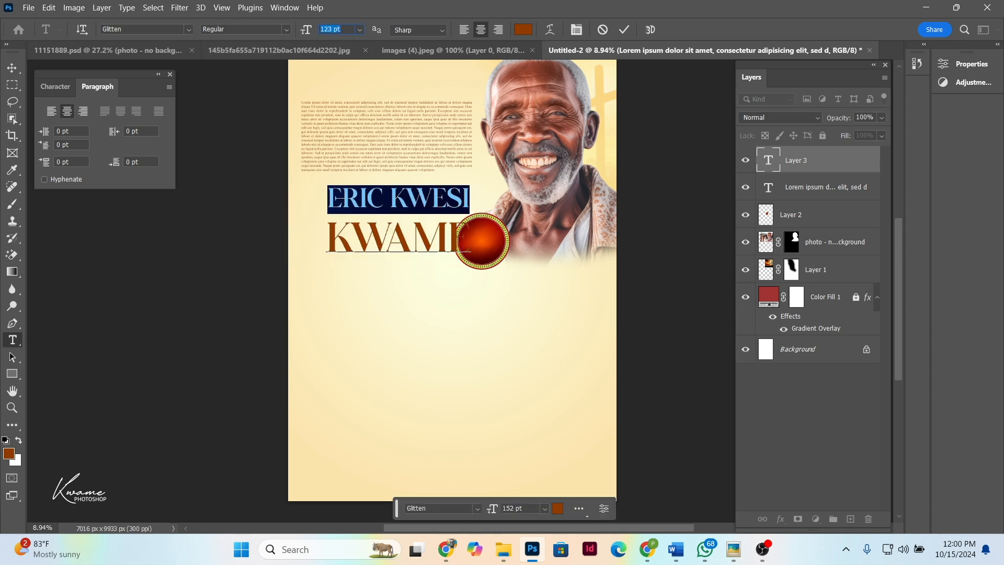
pyautogui.press('Return')
pyautogui.hotkey('ctrl', 'a')
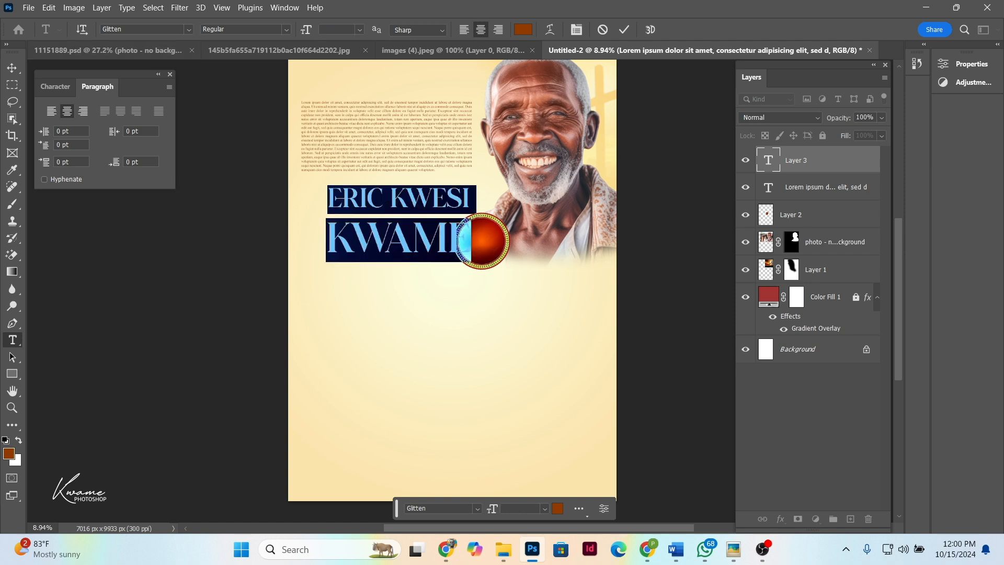
# Set the name headline's leading to 171 pt and align the headline with the paragraph's left edge
pyautogui.hotkey('ctrl', 't')
pyautogui.moveTo(117, 127)
pyautogui.mouseDown()
pyautogui.moveTo(105, 127)
pyautogui.moveTo(119, 126)
pyautogui.mouseUp()
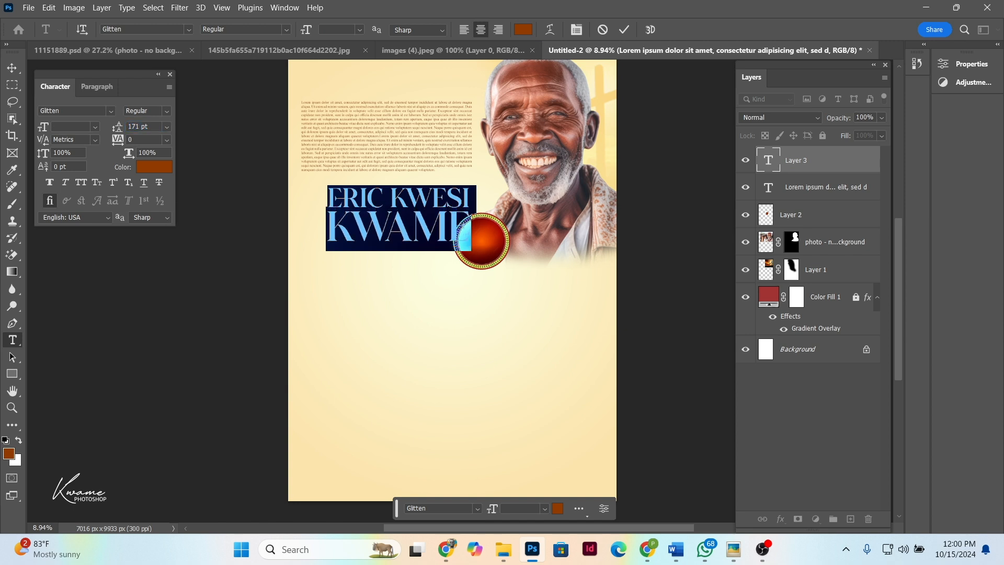
pyautogui.click(12, 68)
pyautogui.moveTo(401, 195); pyautogui.dragTo(377, 207)
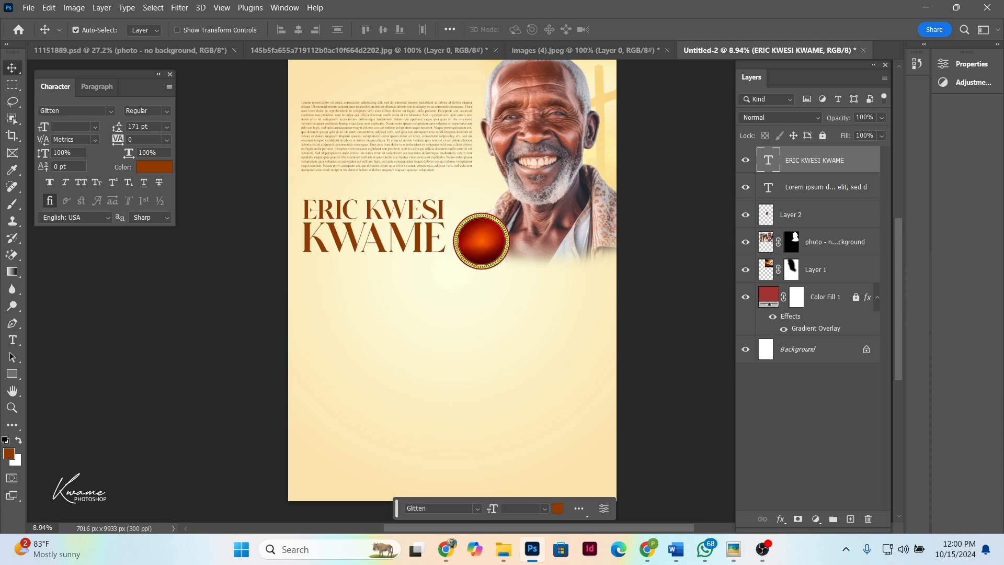
# Extend the paragraph's text box slightly downward and set its font size to 20 pt
pyautogui.doubleClick(767, 186)
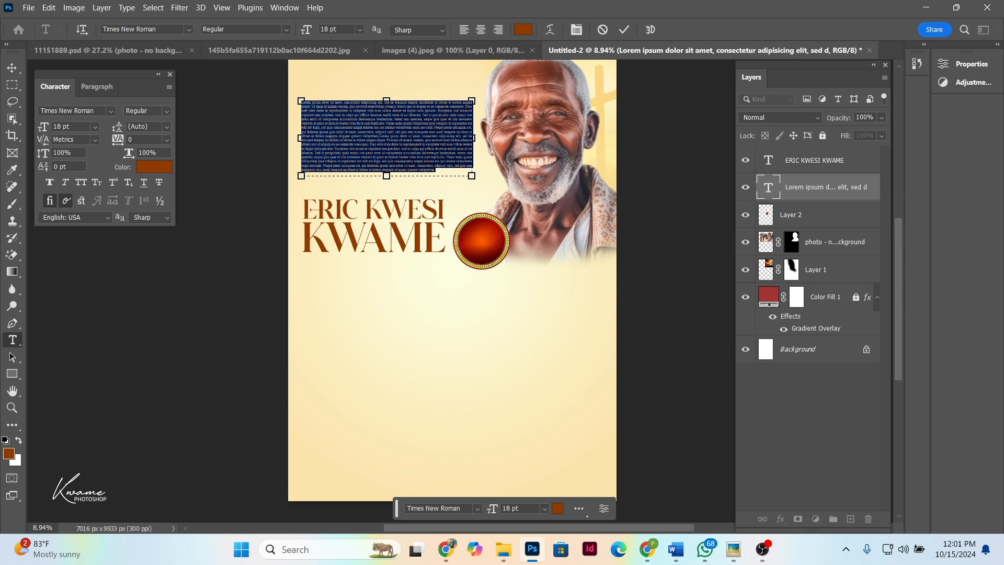
pyautogui.moveTo(386, 176); pyautogui.dragTo(386, 184)
pyautogui.click(359, 29)
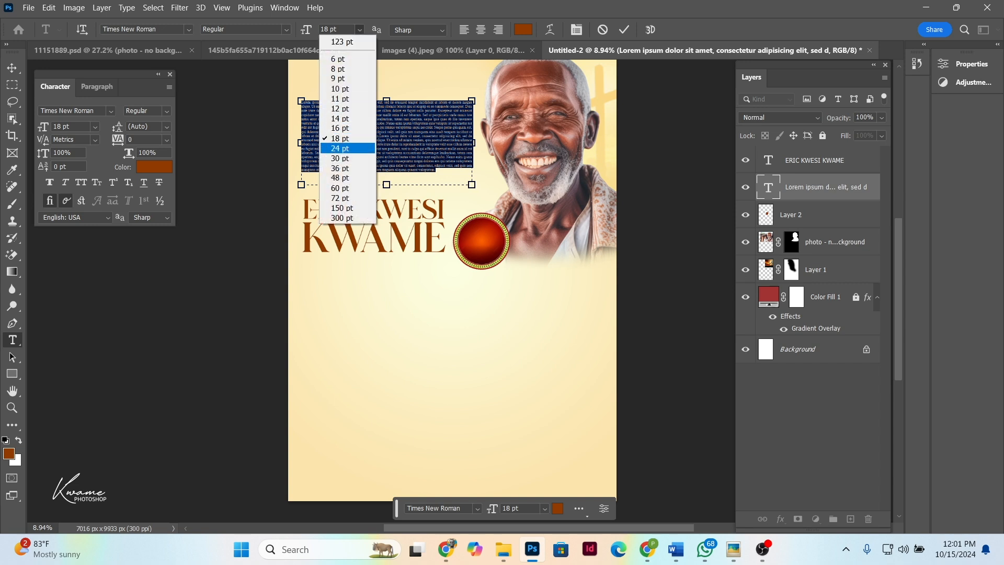
pyautogui.click(339, 148)
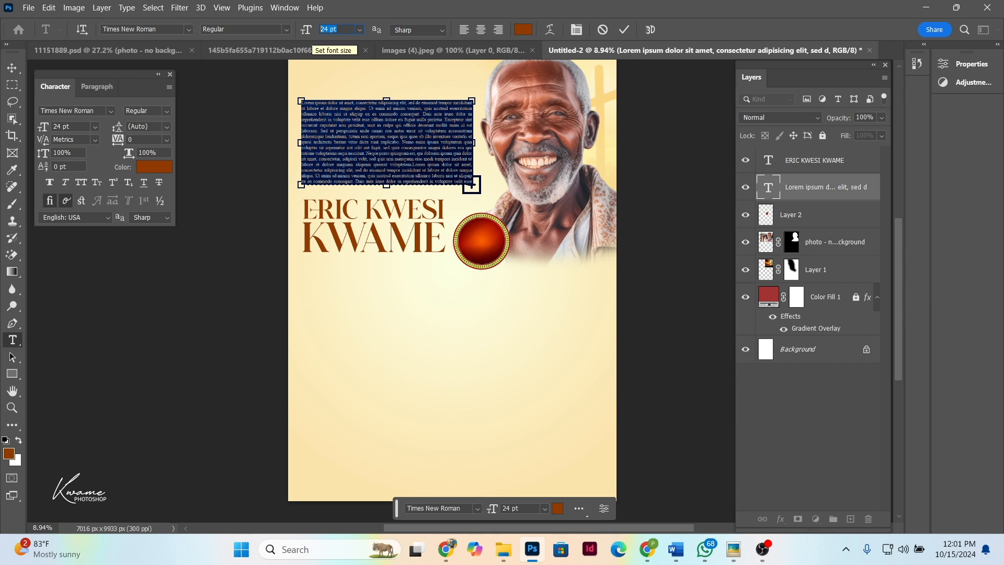
pyautogui.write('20')
pyautogui.press('Return')
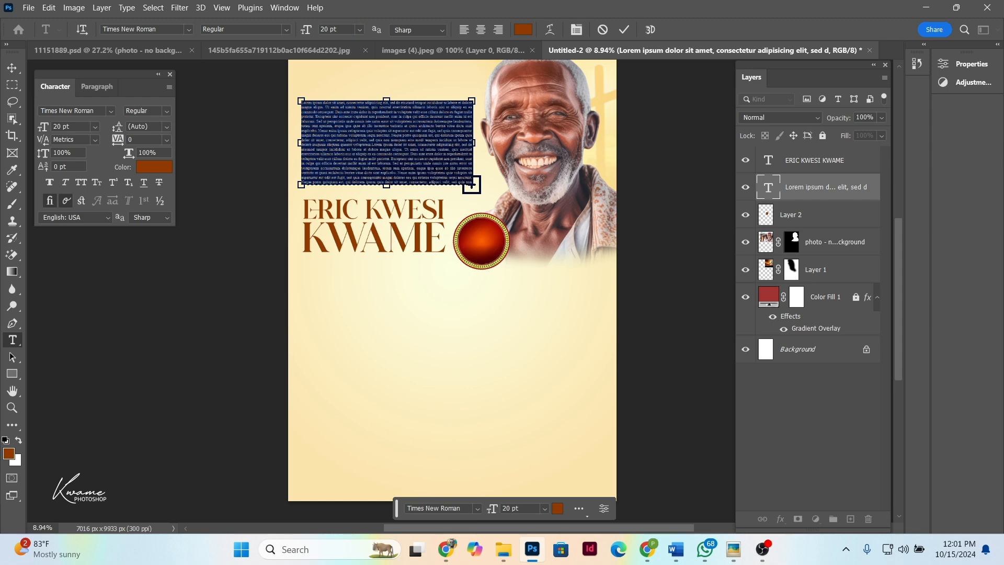
pyautogui.click(11, 67)
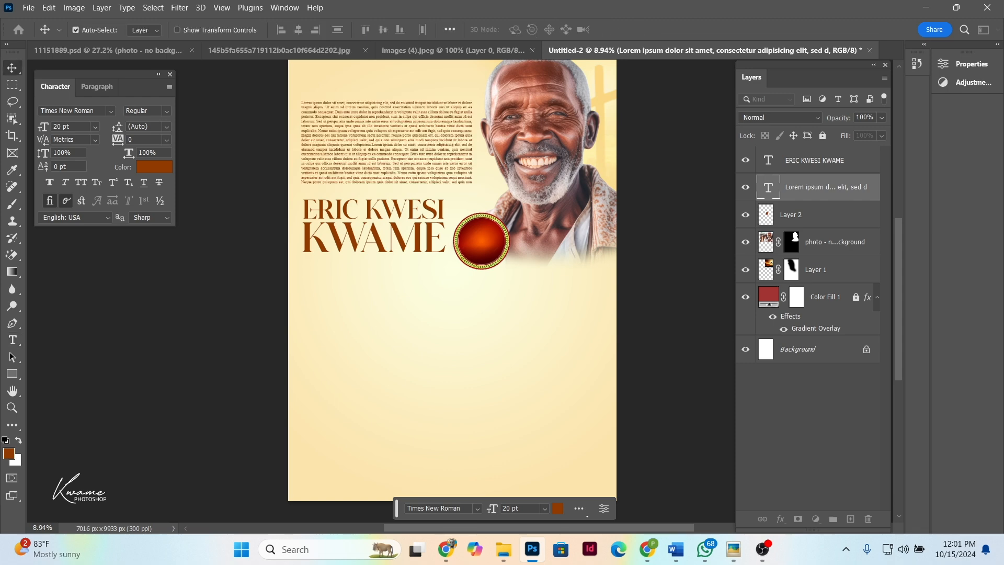
# Nudge the name headline up closer to the paragraph and raise the red badge slightly
pyautogui.scroll(-5, 434, 175)
pyautogui.scroll(2, 402, 206)
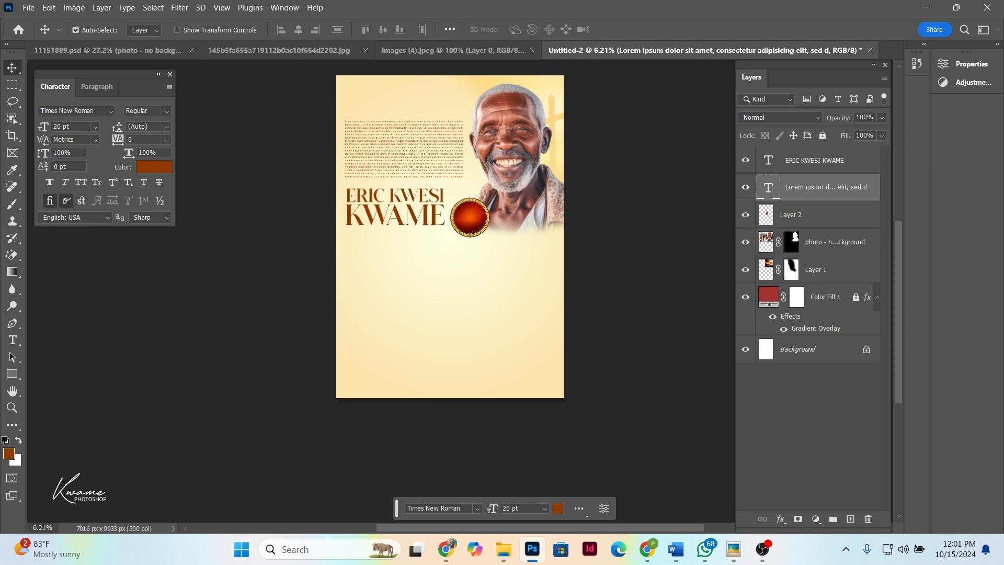
pyautogui.click(402, 206)
pyautogui.hotkey('shift', 'Up')
pyautogui.hotkey('shift', 'Up')
pyautogui.hotkey('shift', 'Up')
pyautogui.hotkey('shift', 'Up')
pyautogui.hotkey('shift', 'Up')
pyautogui.hotkey('shift', 'Up')
pyautogui.hotkey('shift', 'Up')
pyautogui.hotkey('shift', 'Up')
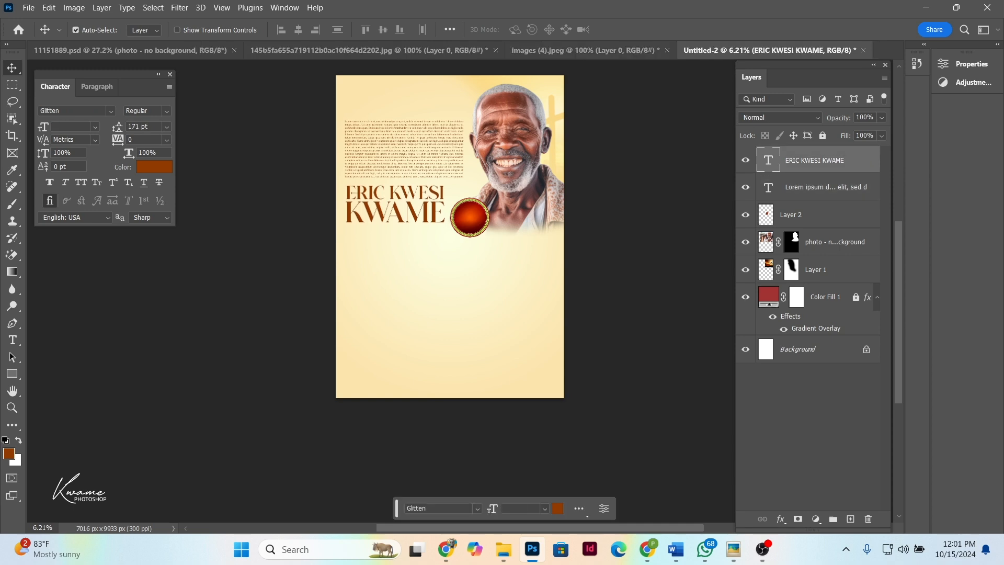
pyautogui.scroll(5, 449, 257)
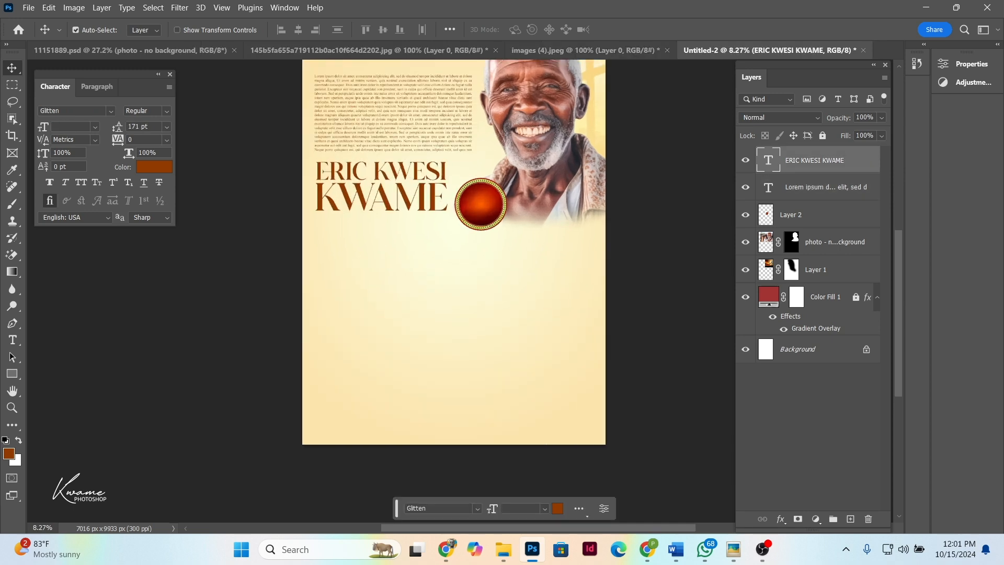
pyautogui.moveTo(506, 176); pyautogui.dragTo(506, 168)
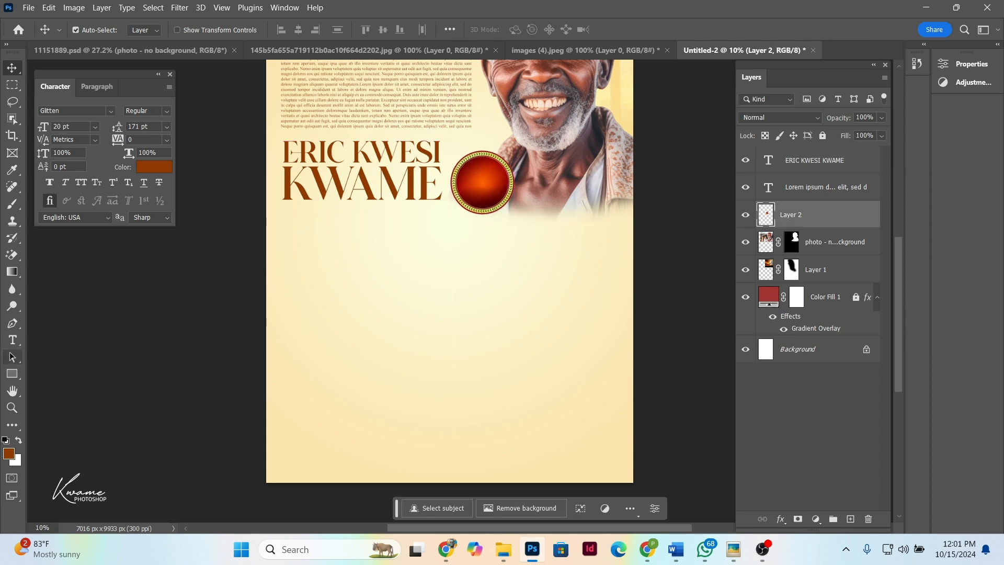
# Add the number 20 in white Glitten at 139 pt and place it in the center of the red badge
pyautogui.press('t')
pyautogui.click(424, 256)
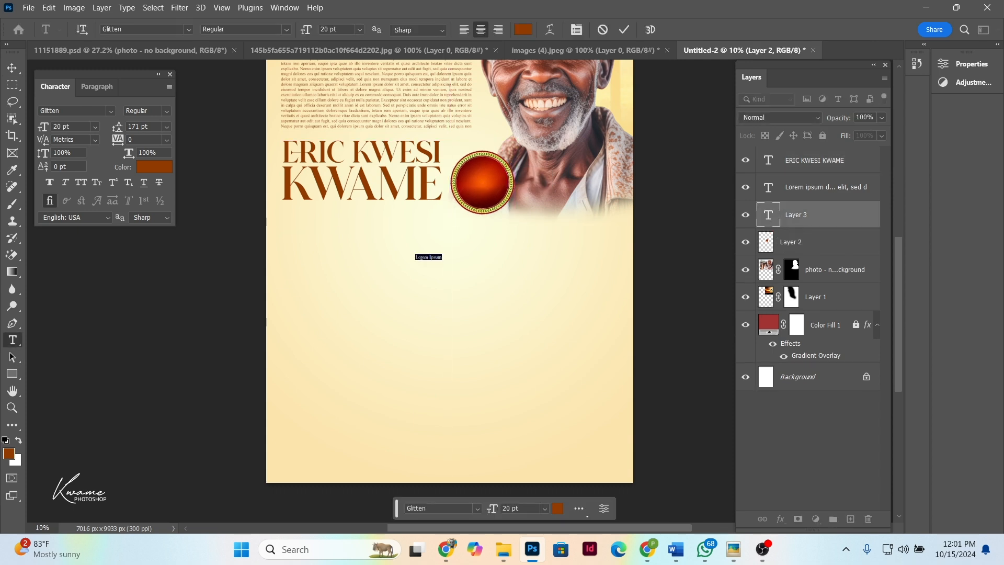
pyautogui.moveTo(306, 30); pyautogui.dragTo(368, 29)
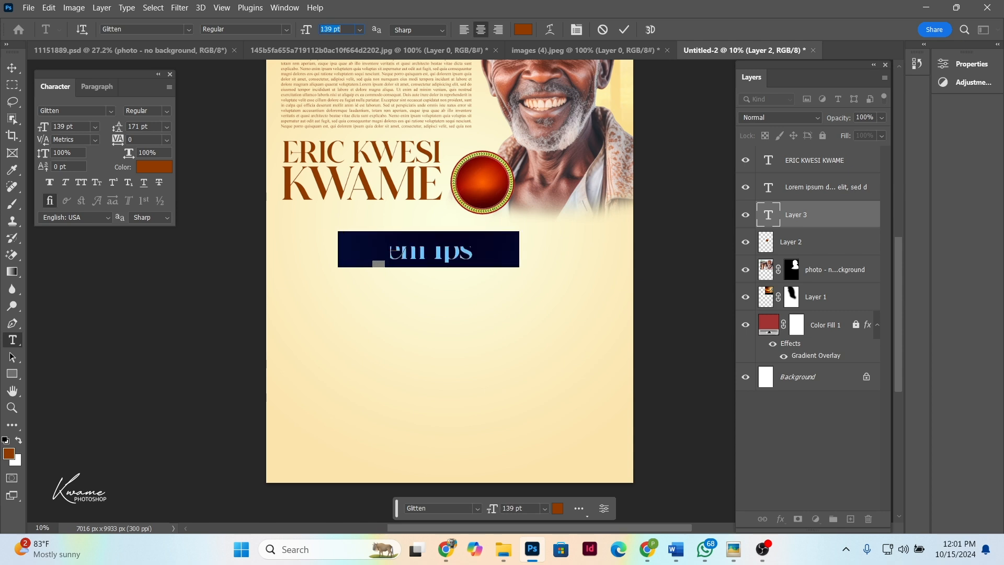
pyautogui.click(523, 29)
pyautogui.moveTo(562, 314); pyautogui.dragTo(553, 266)
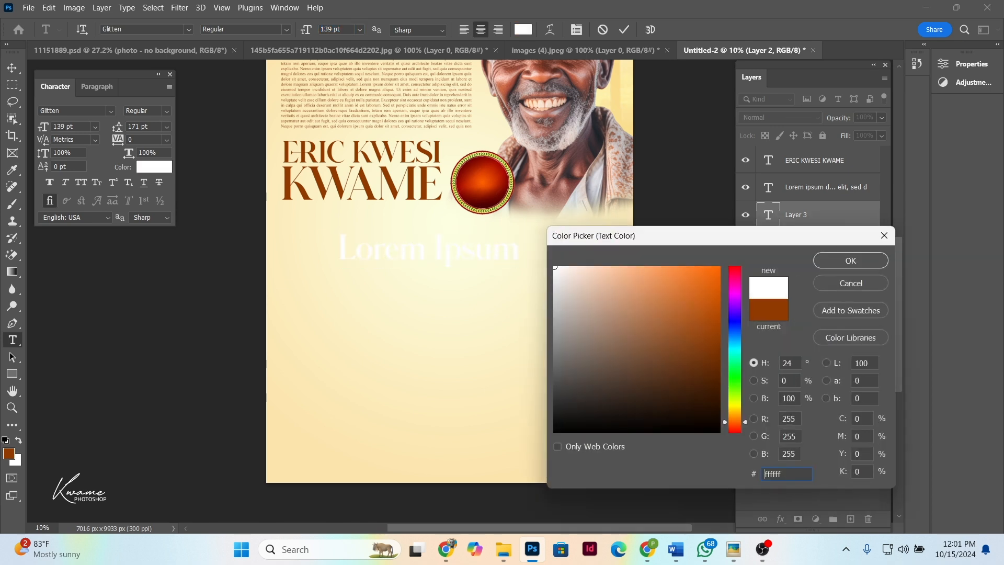
pyautogui.click(851, 261)
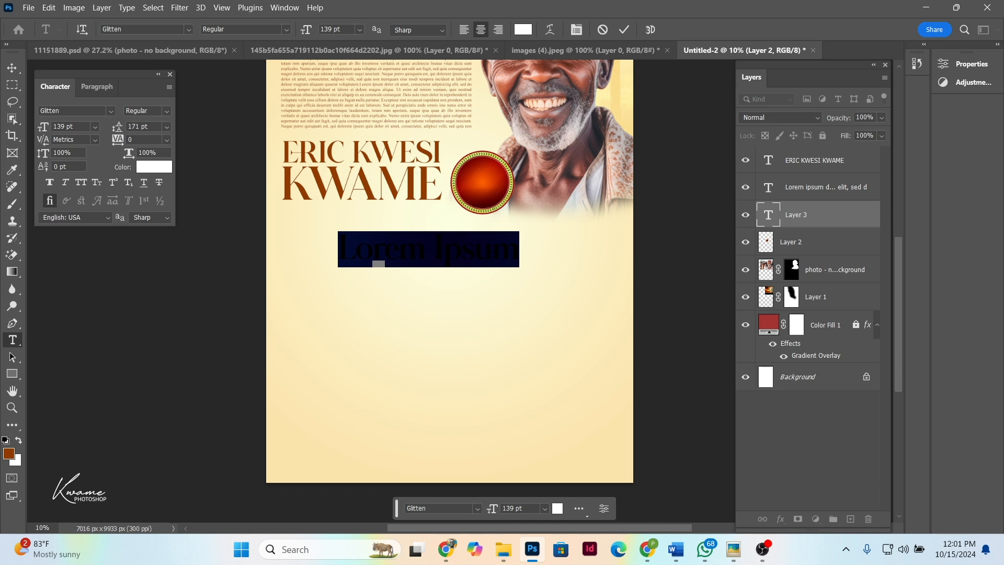
pyautogui.write('20')
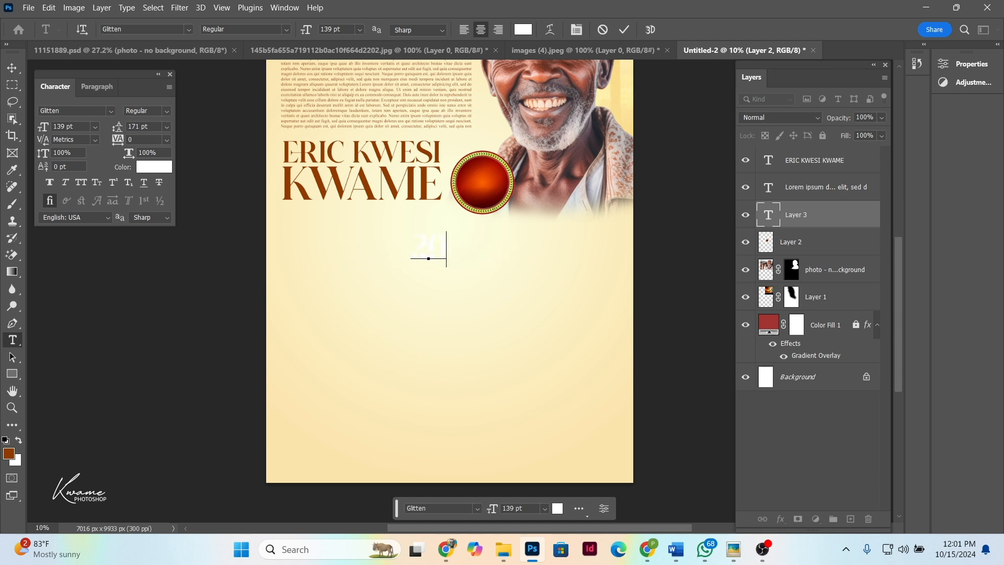
pyautogui.hotkey('ctrl', 'Return')
pyautogui.moveTo(428, 246); pyautogui.dragTo(497, 166)
# Duplicate the number, change the copy to AGED at 33 pt, and place it above the 20 inside the badge
pyautogui.scroll(5, 497, 166)
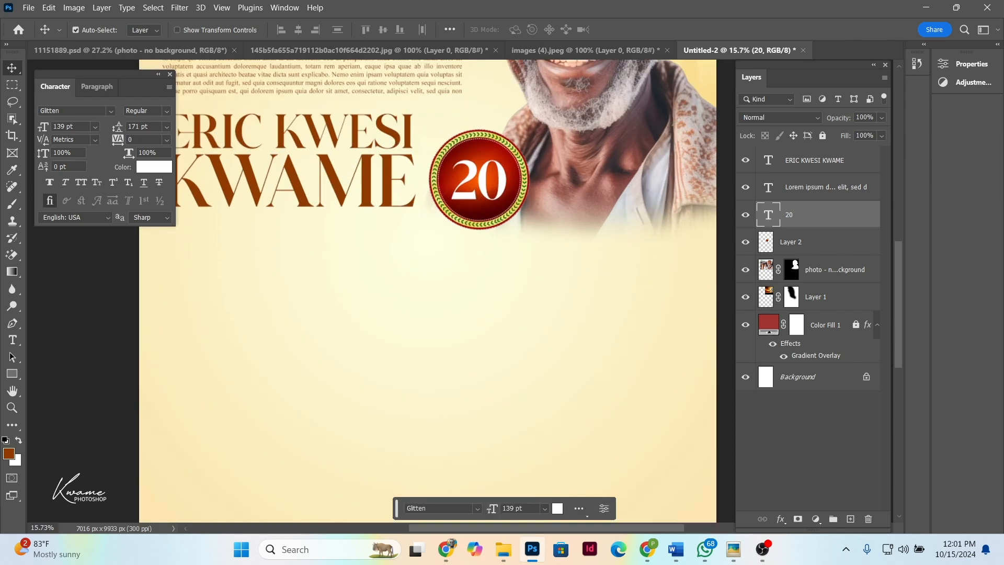
pyautogui.scroll(2, 380, 290)
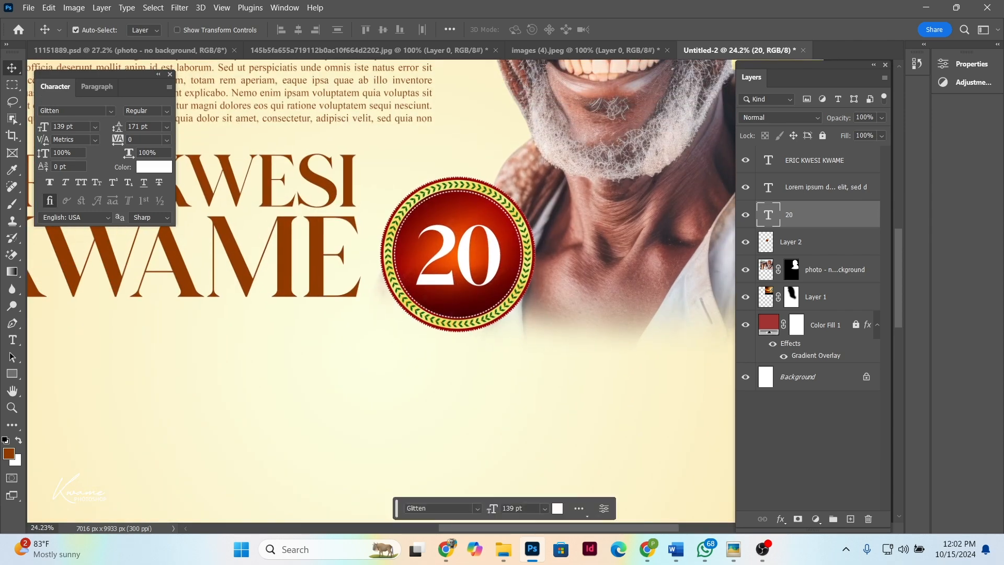
pyautogui.moveTo(459, 255); pyautogui.dragTo(459, 205)
pyautogui.doubleClick(459, 205)
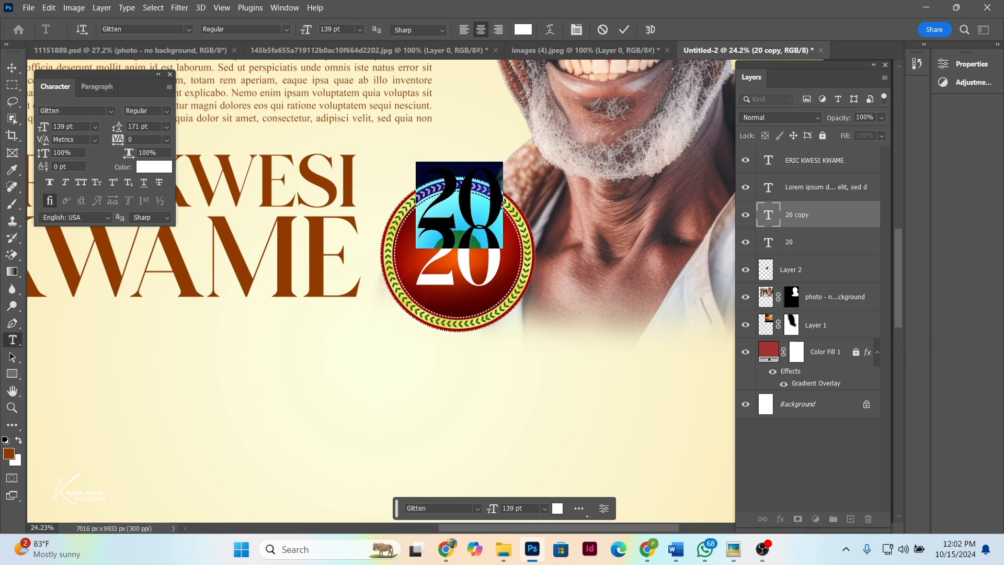
pyautogui.write('A')
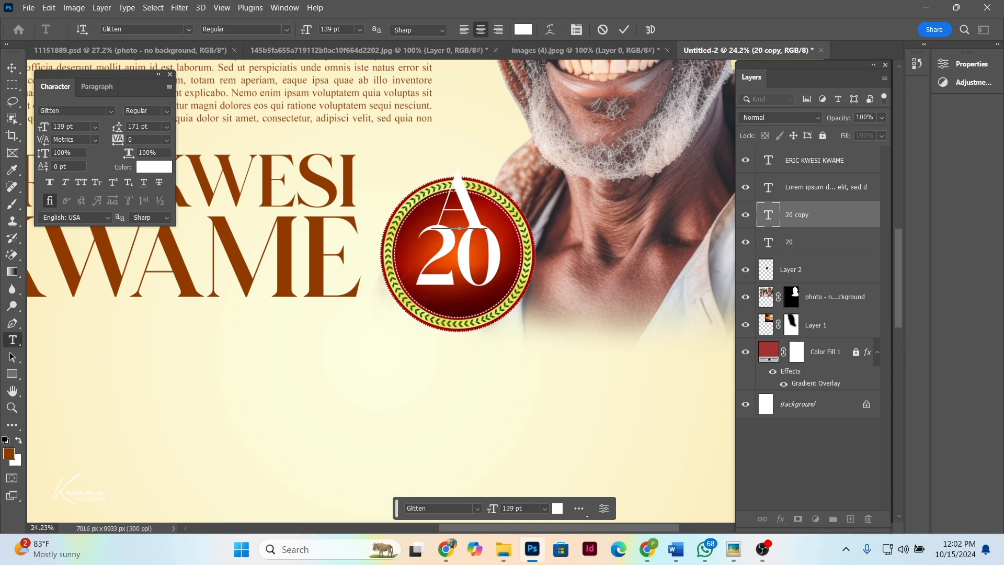
pyautogui.write('GED')
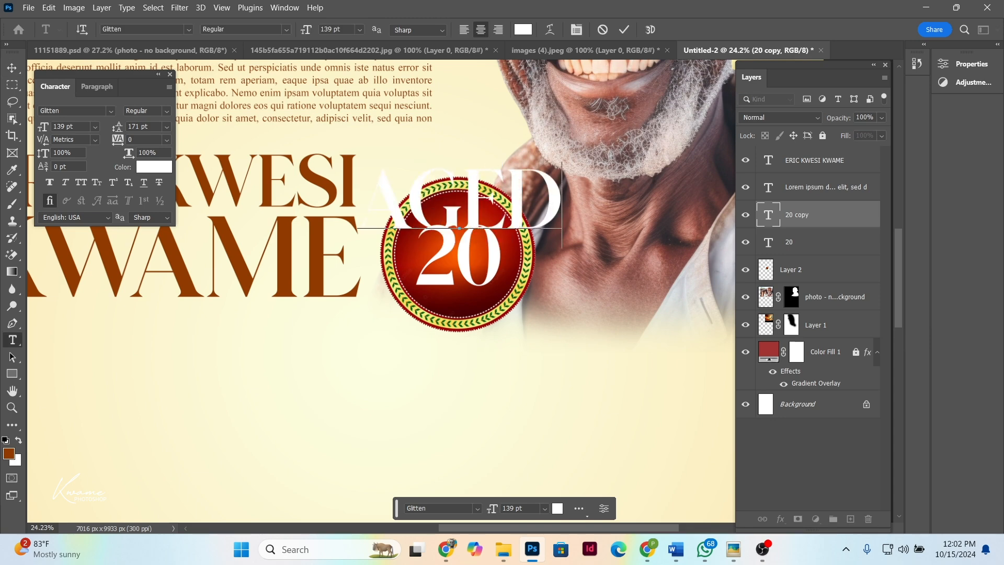
pyautogui.hotkey('ctrl', 'a')
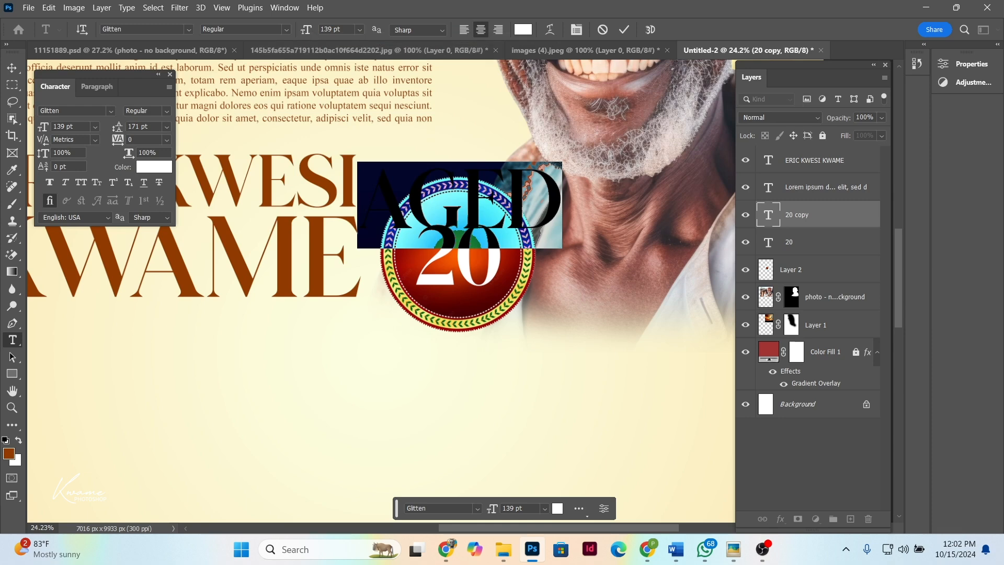
pyautogui.moveTo(306, 29); pyautogui.dragTo(250, 30)
pyautogui.click(11, 68)
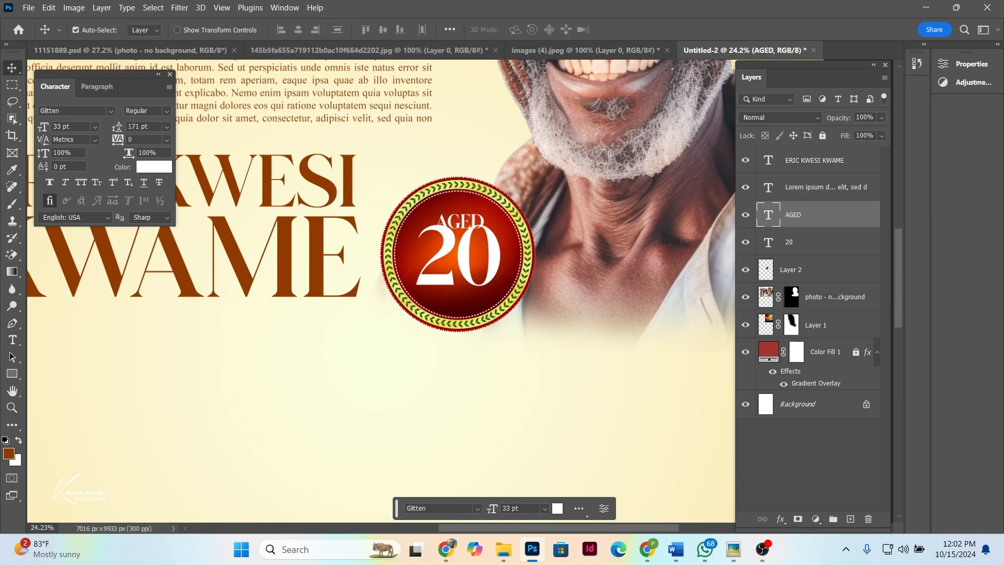
pyautogui.moveTo(470, 219); pyautogui.dragTo(475, 187)
# Nudge the number 20 slightly down inside the badge
pyautogui.click(460, 251)
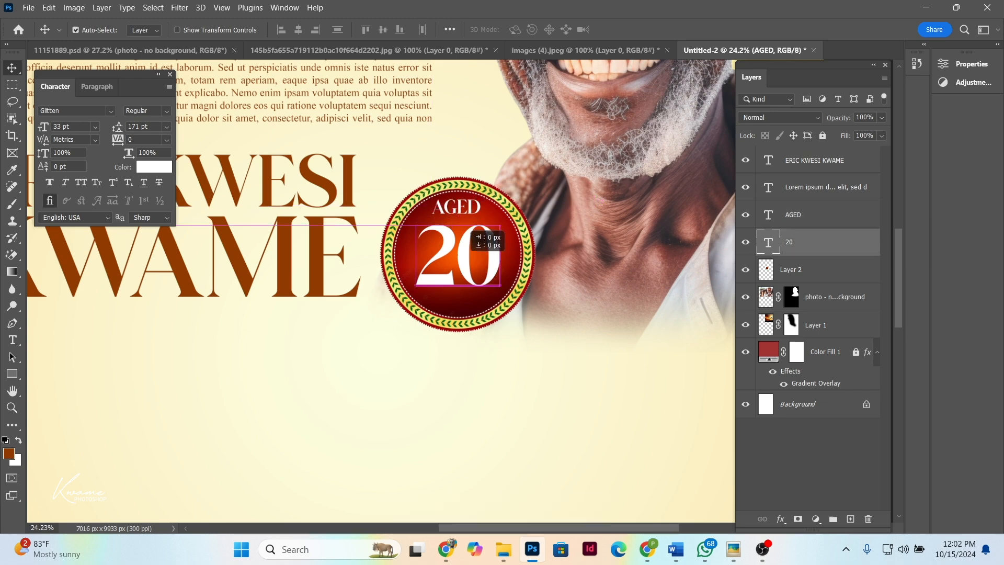
pyautogui.press('Down')
pyautogui.press('Down')
pyautogui.press('Down')
pyautogui.press('Down')
pyautogui.press('Down')
pyautogui.press('Down')
pyautogui.press('Down')
pyautogui.press('Down')
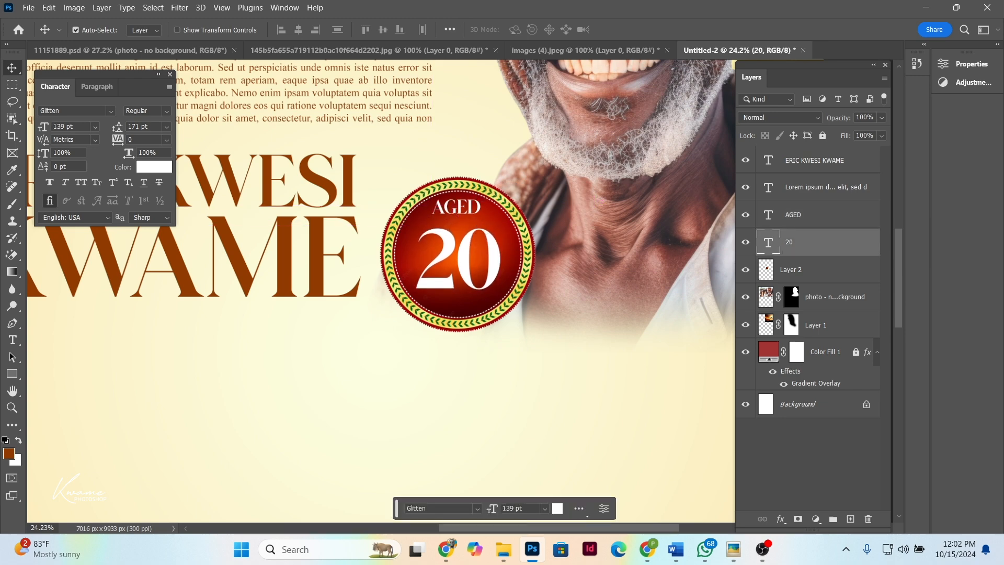
# Nudge the AGED label down closer to the number 20
pyautogui.click(455, 207)
pyautogui.press('Down')
pyautogui.press('Down')
pyautogui.press('Down')
pyautogui.press('Down')
pyautogui.press('Down')
pyautogui.press('Down')
pyautogui.press('Down')
pyautogui.press('Down')
pyautogui.press('Down')
pyautogui.press('Down')
pyautogui.press('Down')
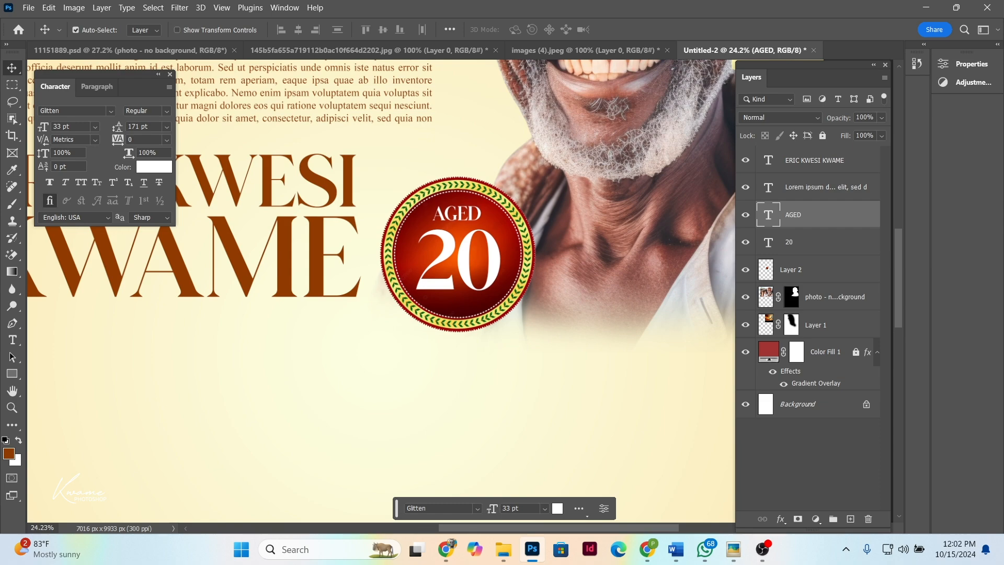
# Draw a thin brown rectangle about 5090 by 22 px as a divider below the headline and shift it slightly left
pyautogui.scroll(-5, 417, 218)
pyautogui.scroll(-9, 386, 195)
pyautogui.scroll(5, 404, 234)
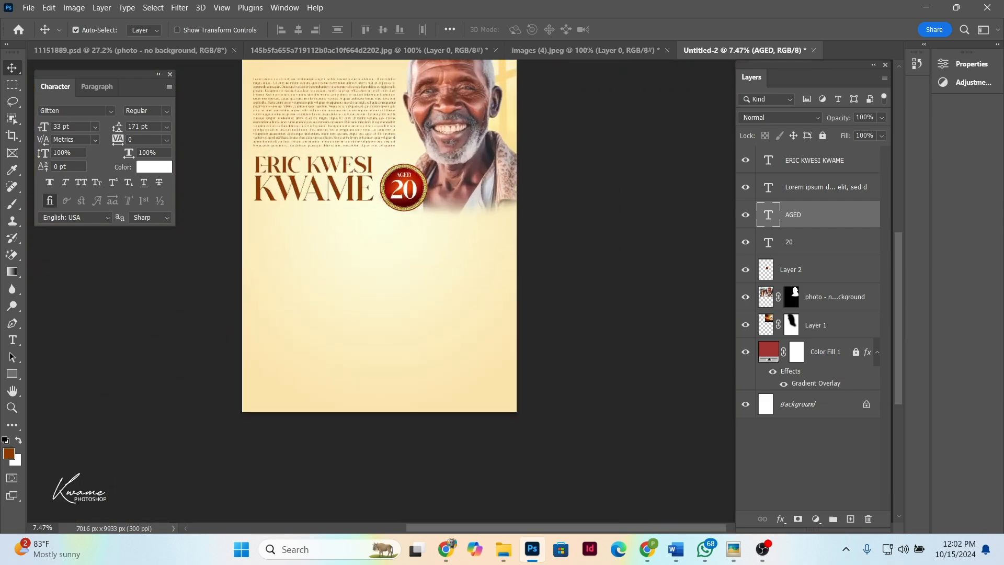
pyautogui.hscroll(-1, 403, 234)
pyautogui.press('u')
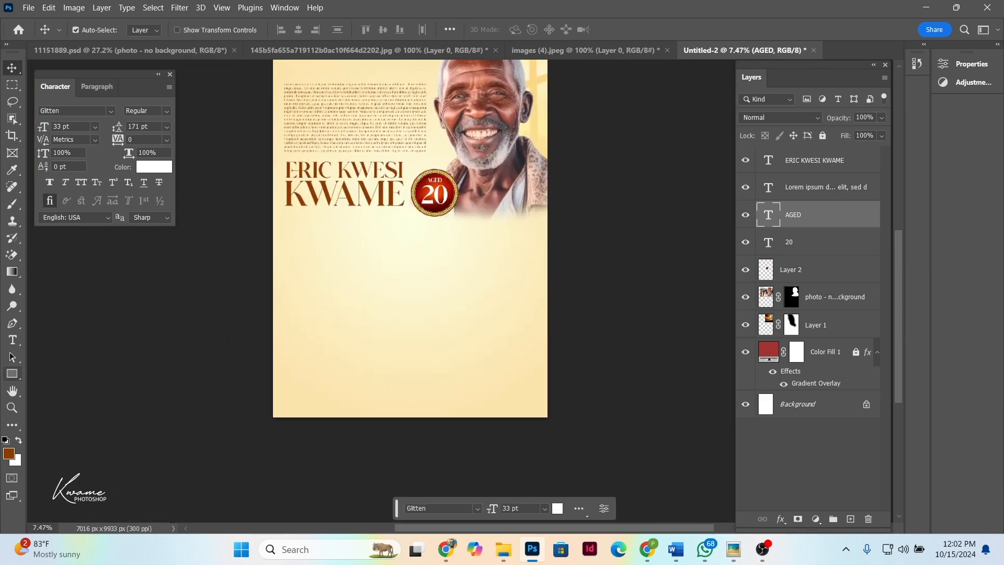
pyautogui.scroll(3, 376, 245)
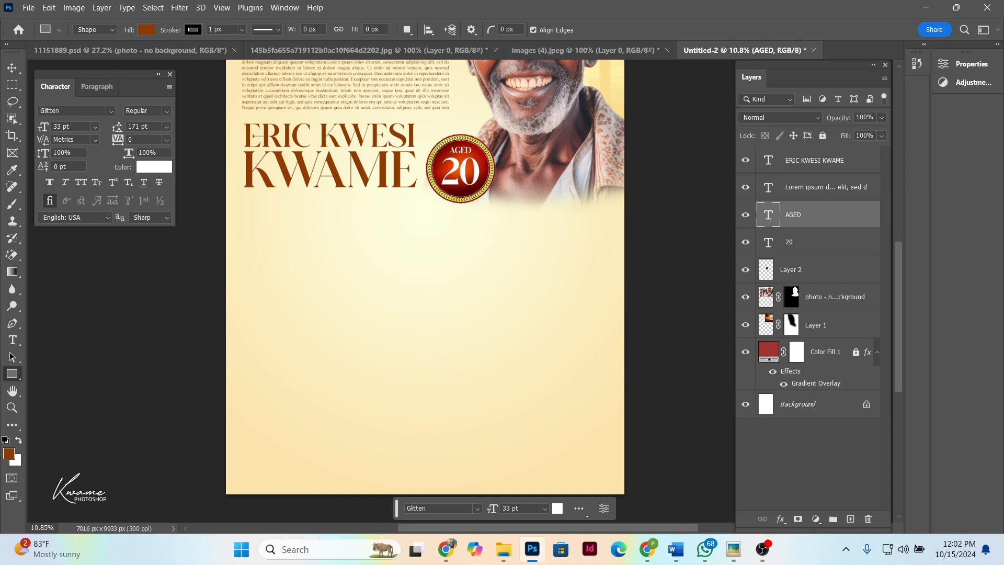
pyautogui.moveTo(275, 244); pyautogui.dragTo(564, 244)
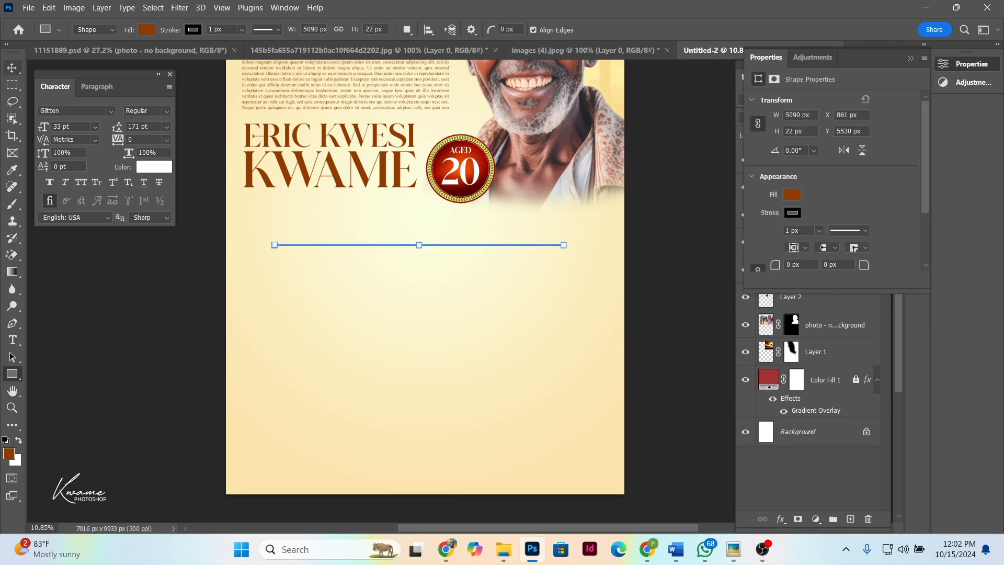
pyautogui.press('v')
pyautogui.scroll(8, 455, 216)
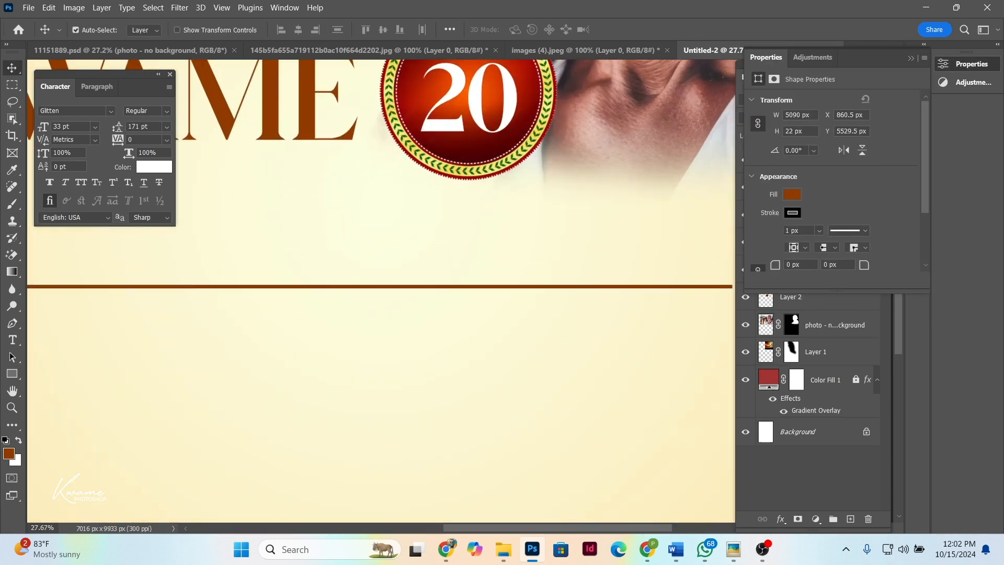
pyautogui.moveTo(304, 286); pyautogui.dragTo(298, 286)
# Start a text line above the brown divider and colour it with the brown #903a00
pyautogui.press('t')
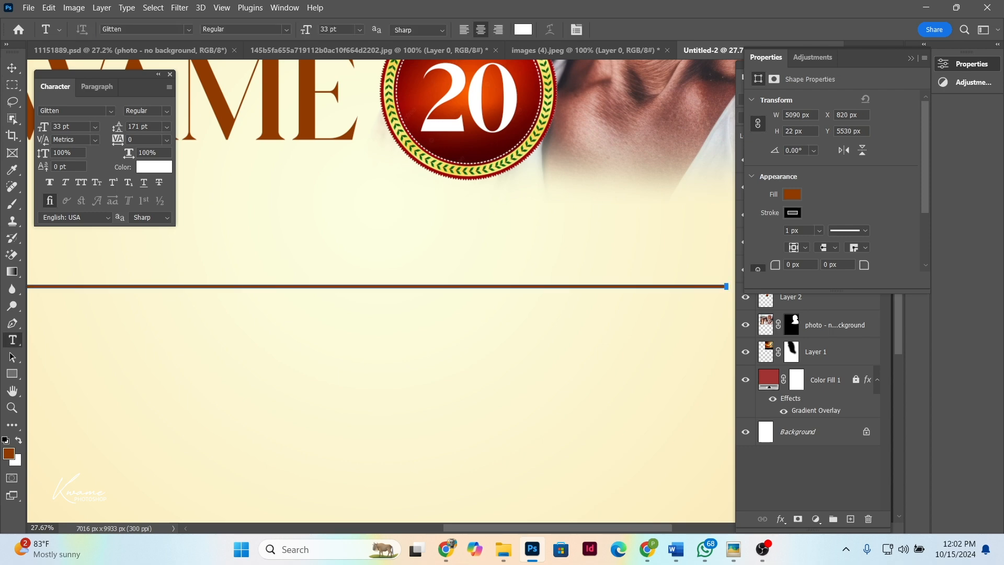
pyautogui.click(205, 251)
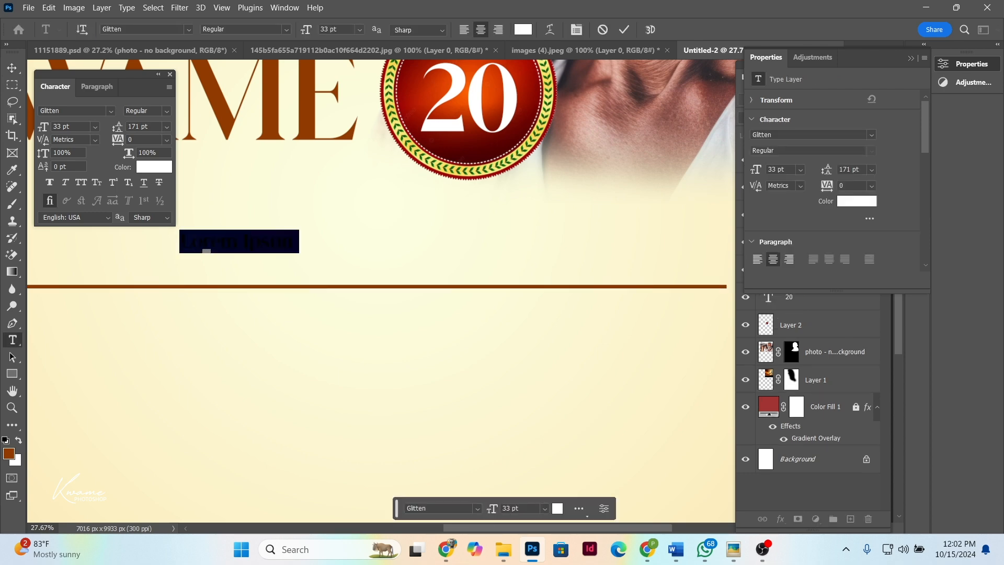
pyautogui.click(522, 29)
pyautogui.click(304, 105)
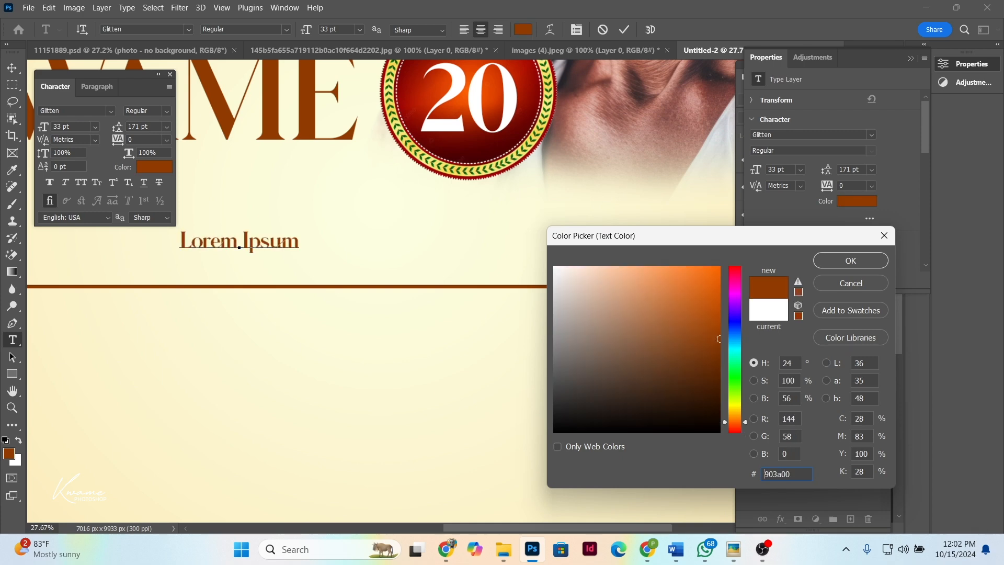
pyautogui.press('Return')
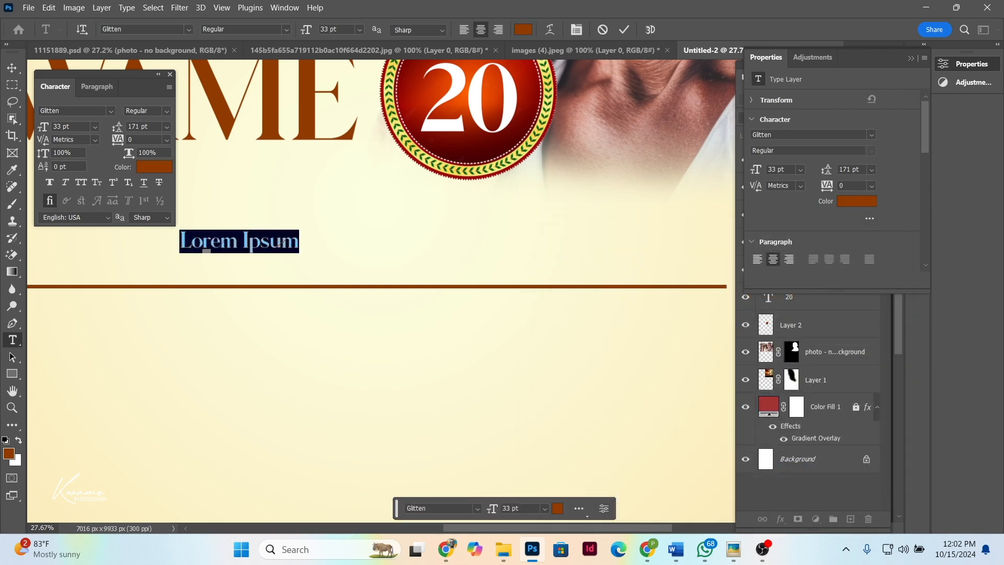
# Enter FUNERAL AND BURIAL ARRANGEMENTS ARE AS FOLLOWS as the wording of the new text line
pyautogui.write('FU')
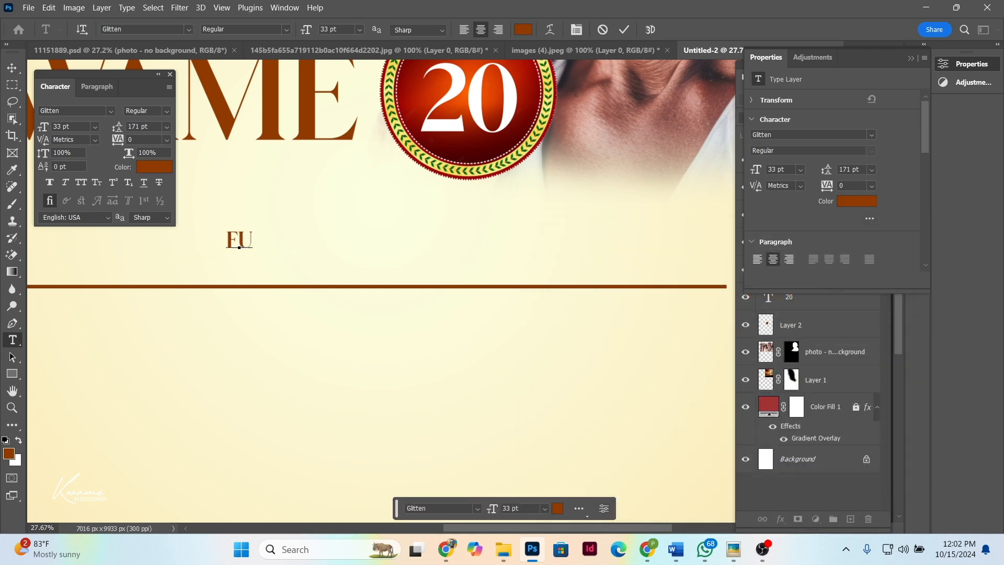
pyautogui.write('NER')
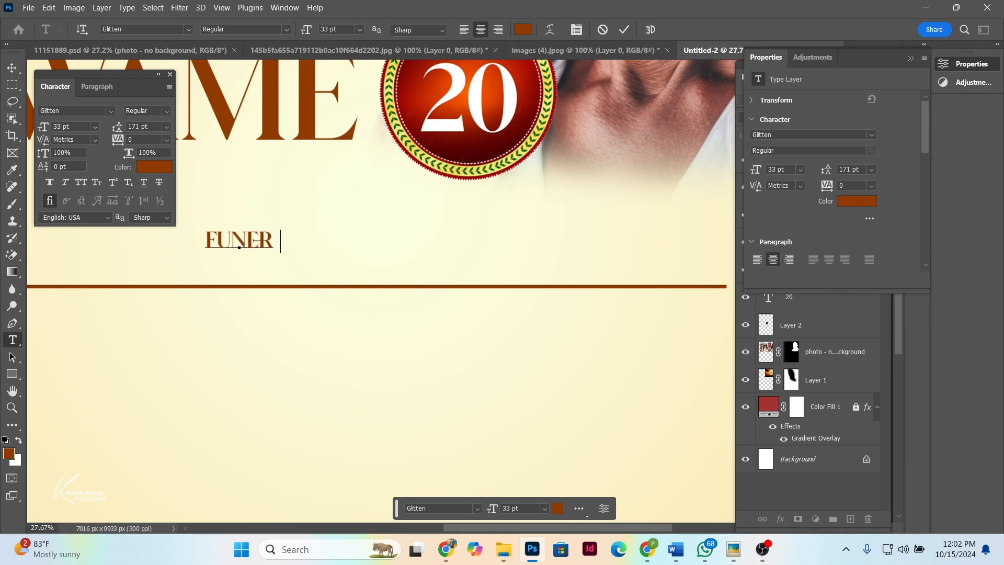
pyautogui.write('AL AND')
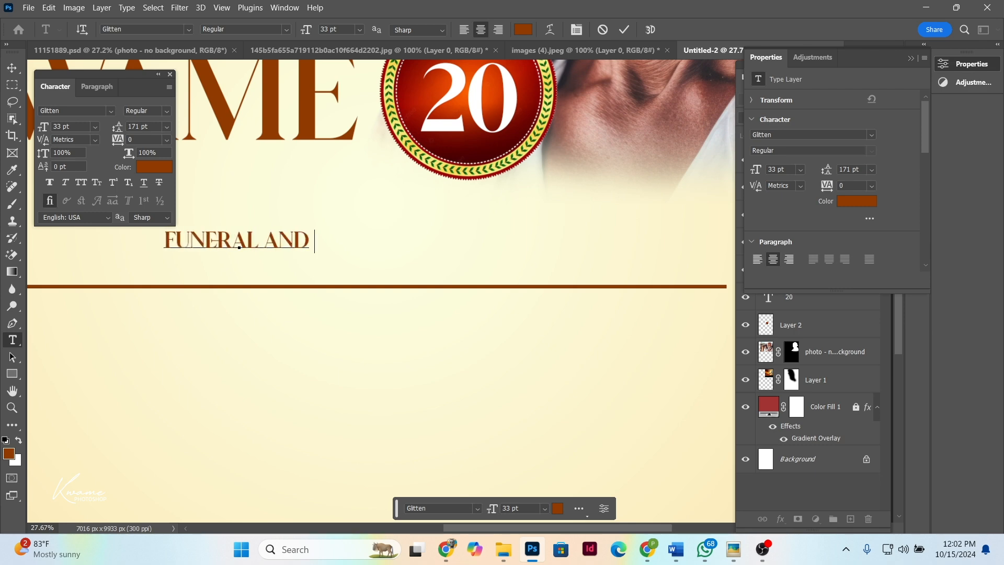
pyautogui.write(' BUR')
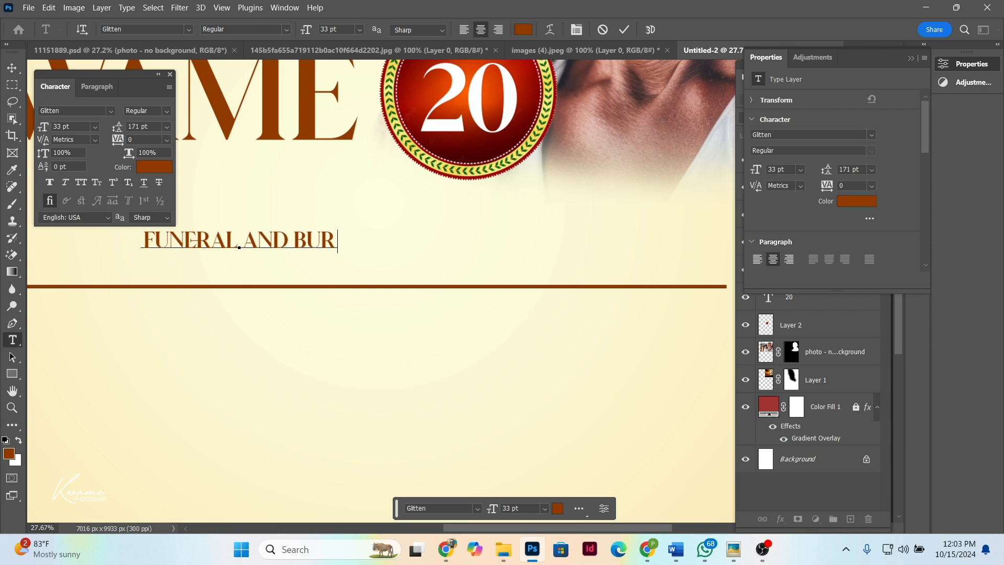
pyautogui.write('IAL A')
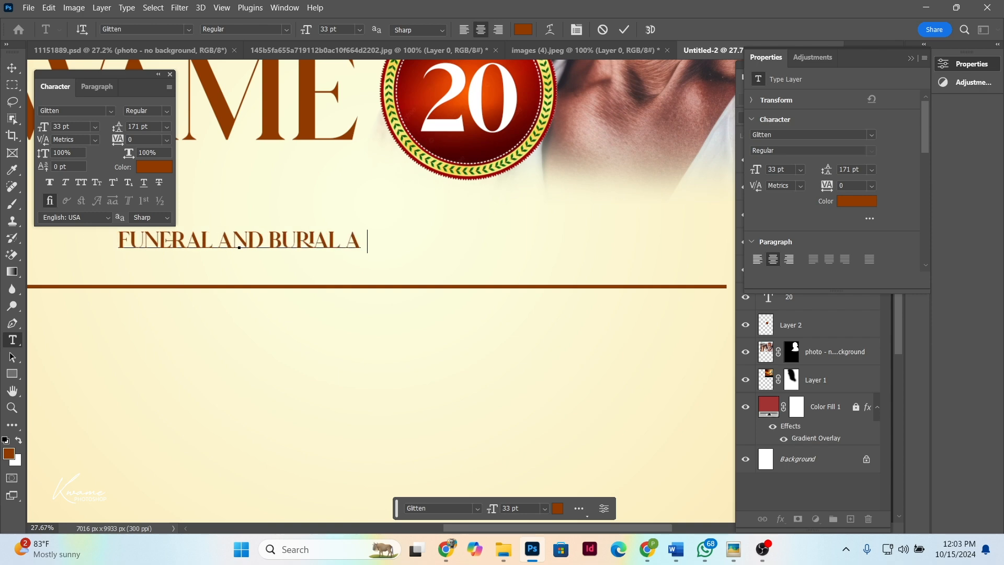
pyautogui.write('RRAN')
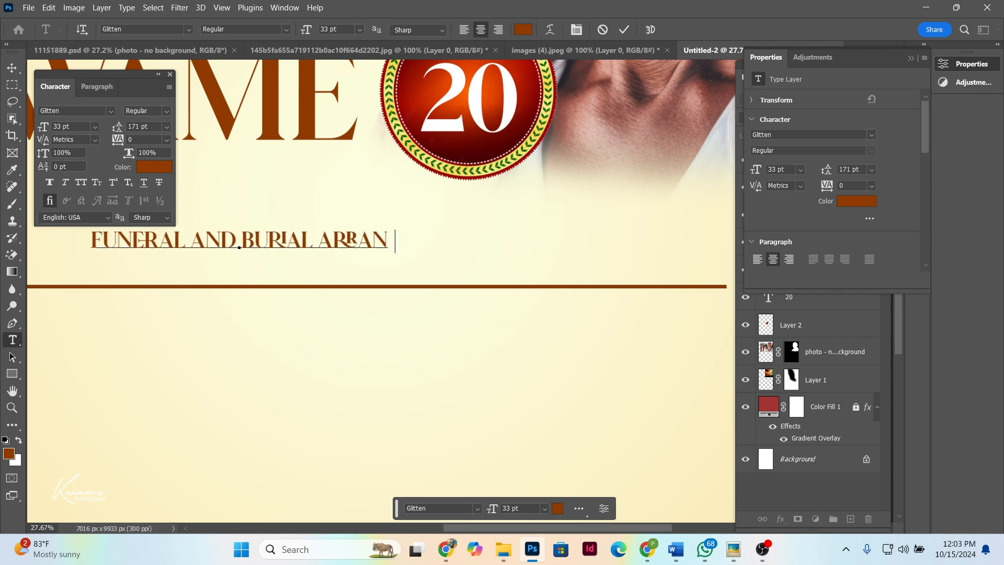
pyautogui.write('GEME')
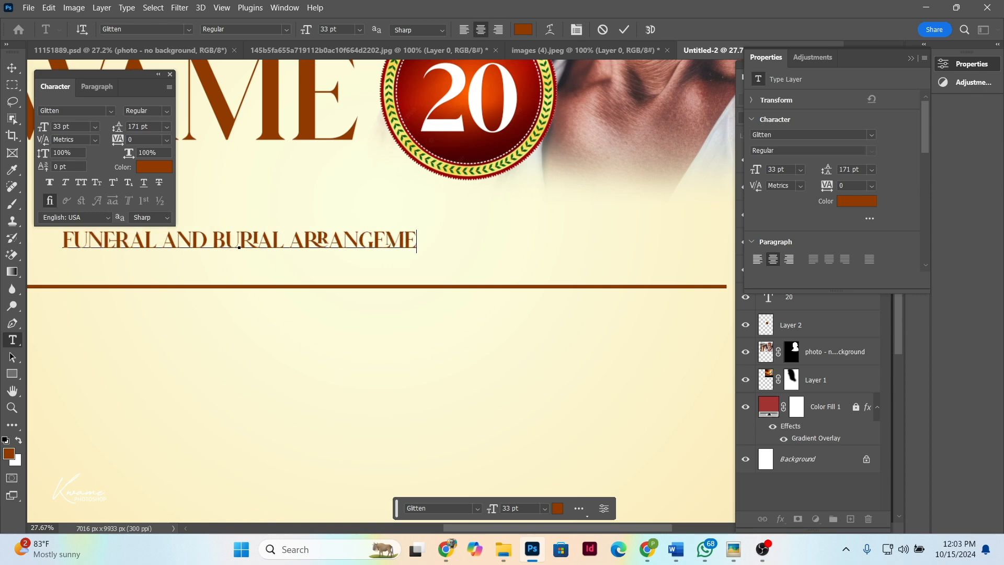
pyautogui.write('NTS')
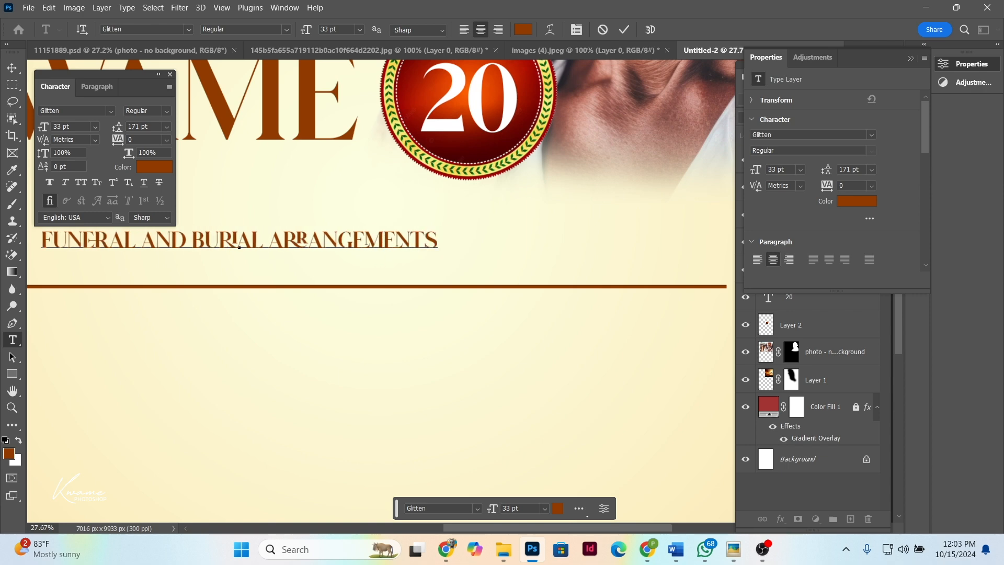
pyautogui.write(' ARE ')
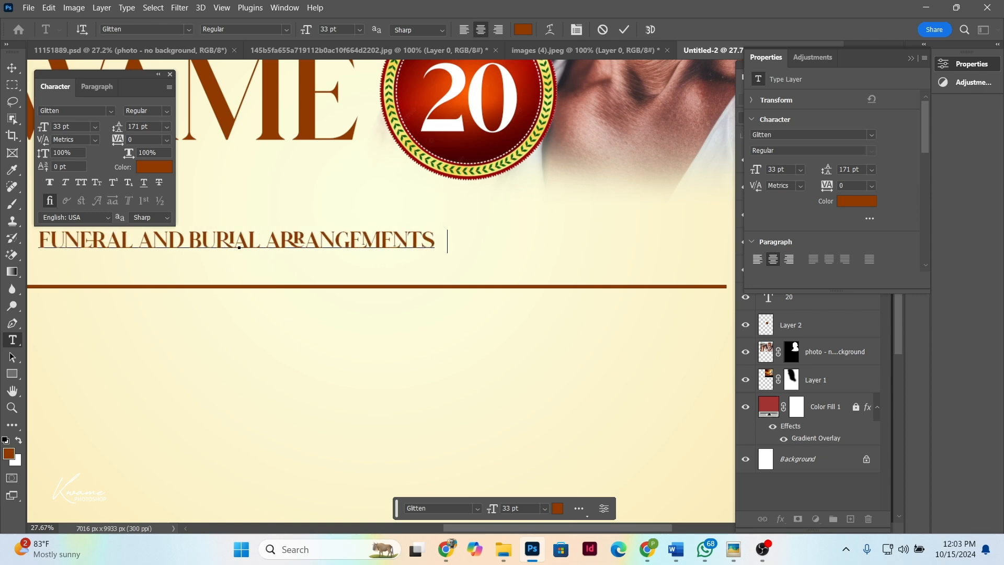
pyautogui.write('AS')
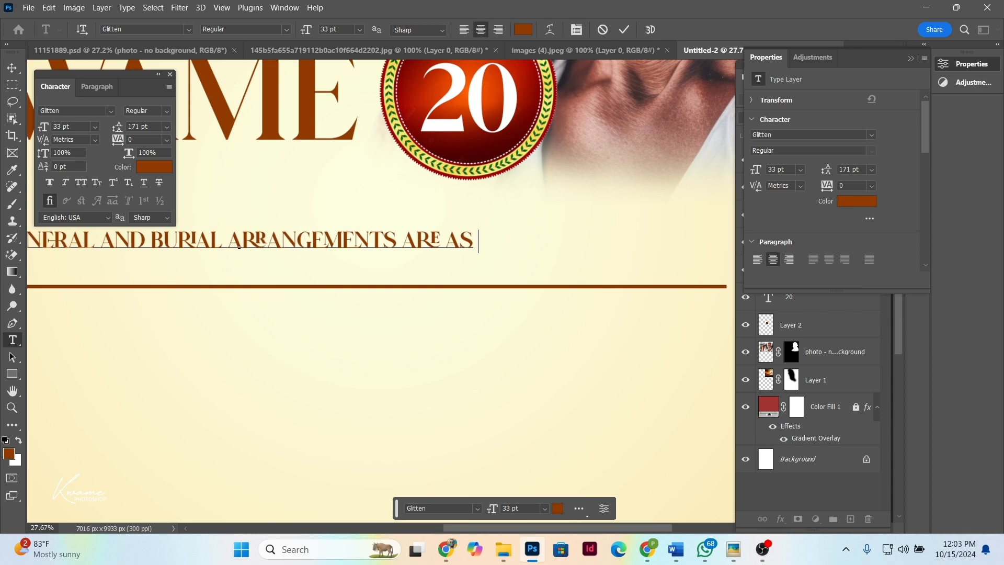
pyautogui.write(' FOLL')
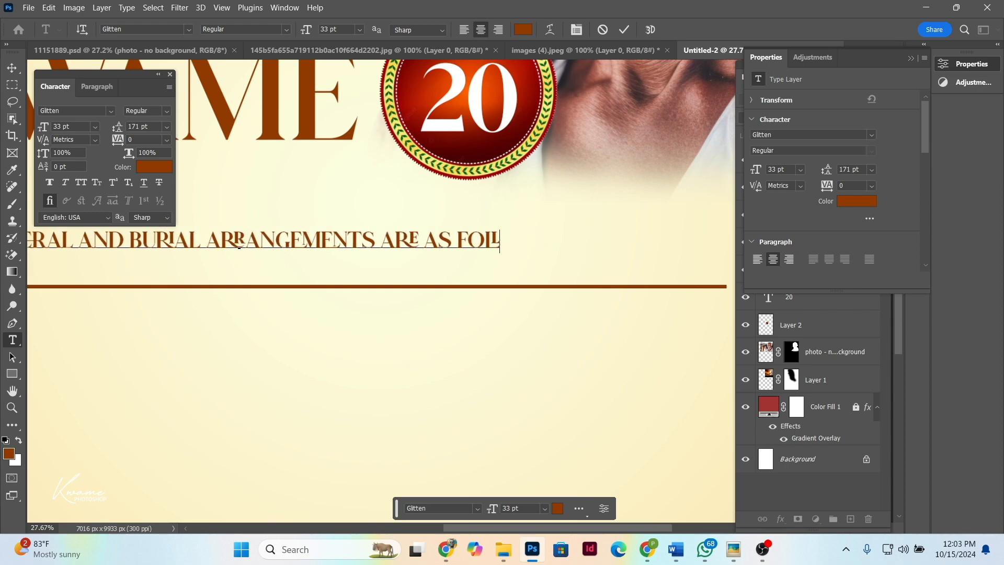
pyautogui.write('OWS')
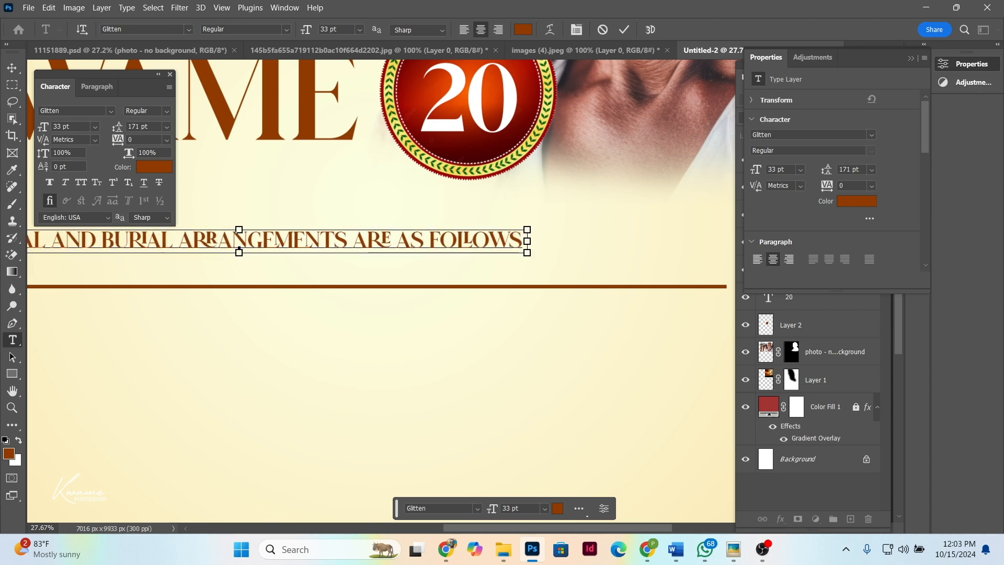
# Change the font of the whole funeral arrangements line to Times New Roman Regular
pyautogui.hotkey('ctrl', 'a')
pyautogui.hotkey('ctrl', '0')
pyautogui.scroll(3, 263, 270)
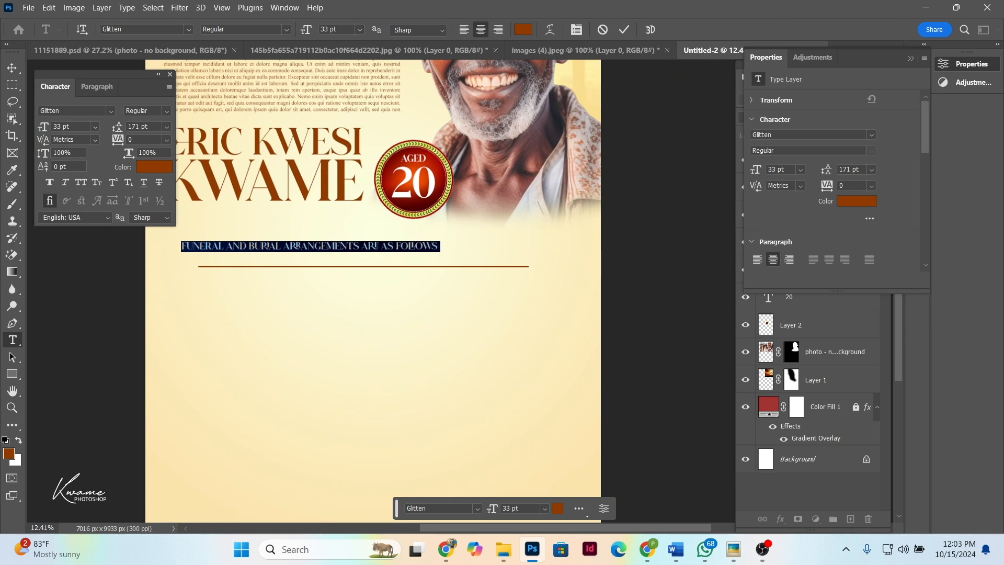
pyautogui.click(120, 29)
pyautogui.write('GOTHAM')
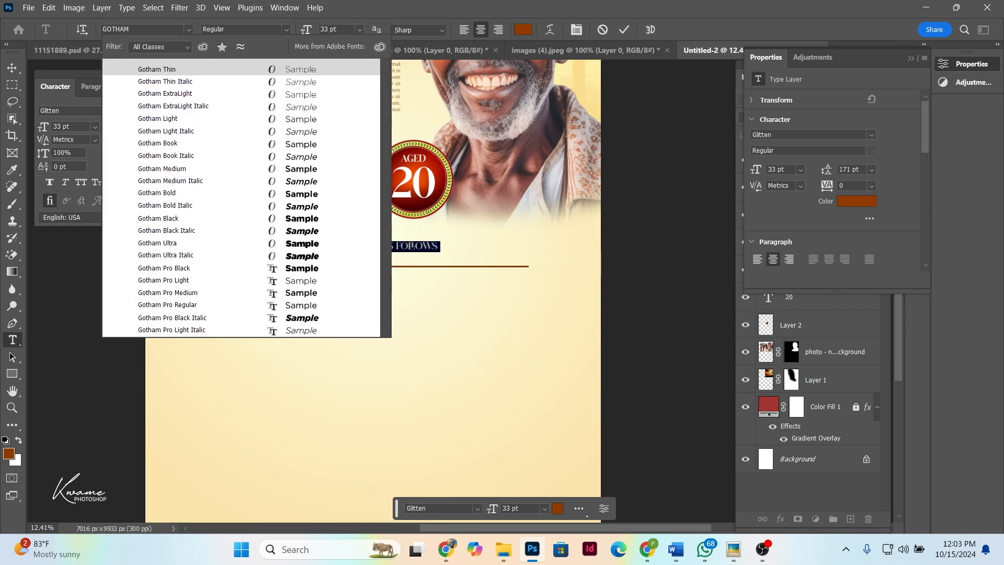
pyautogui.press('Return')
pyautogui.write('TIMES')
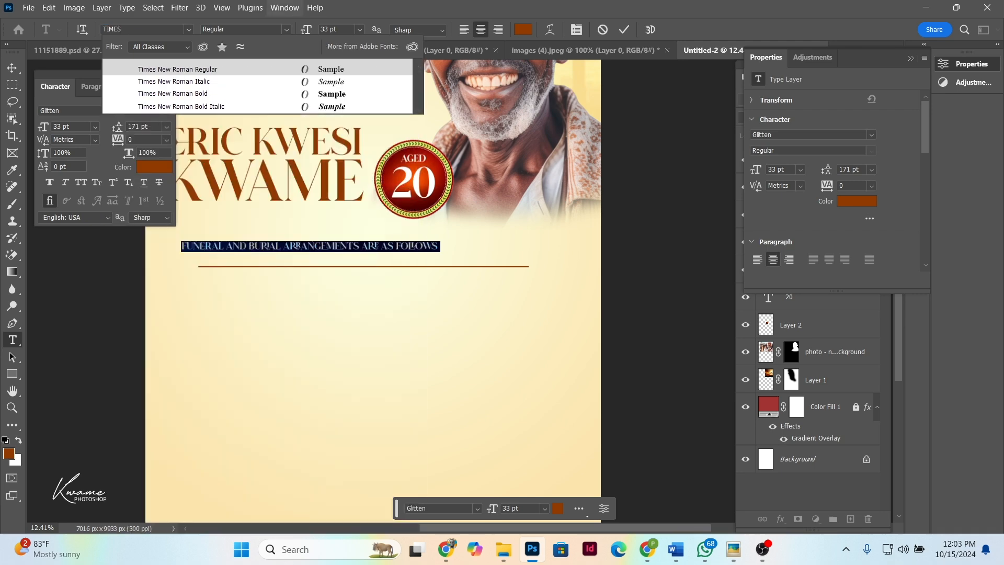
pyautogui.press('Return')
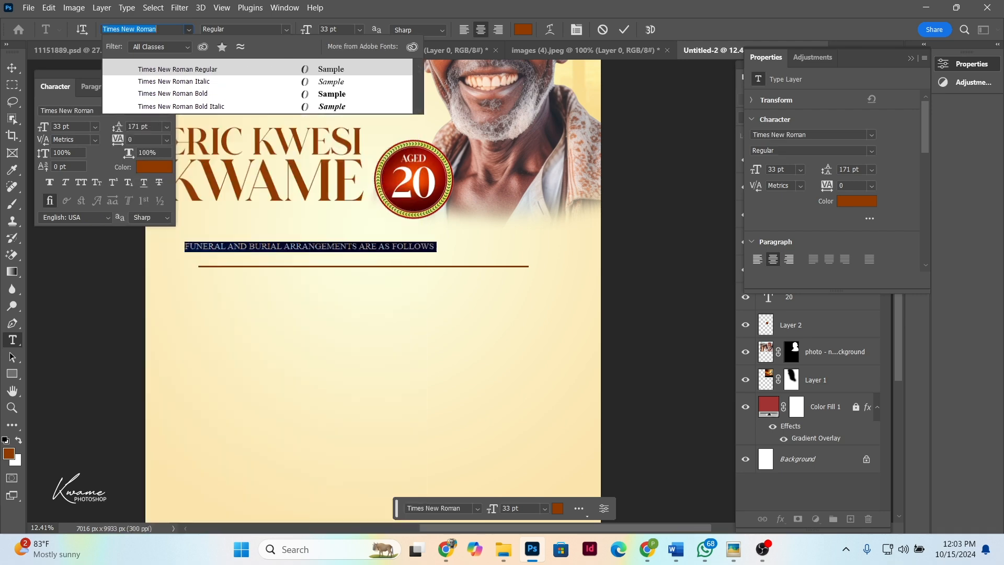
pyautogui.press('Return')
# Move the funeral arrangements line to sit directly above the brown divider, roughly centred on it
pyautogui.click(11, 68)
pyautogui.moveTo(296, 246); pyautogui.dragTo(340, 258)
pyautogui.scroll(-3, 327, 242)
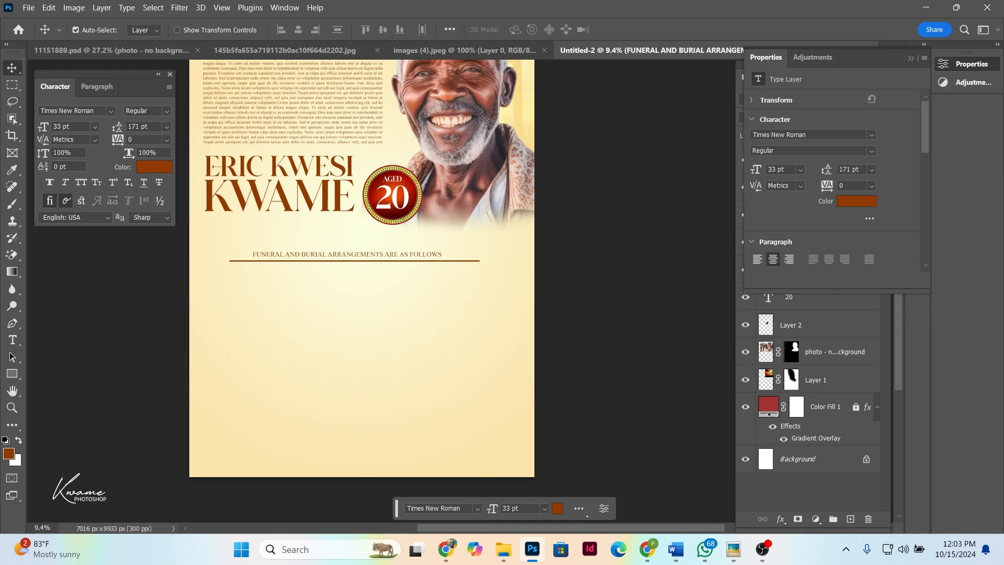
# Scale the funeral arrangements line up to about 122% and recentre it slightly above the divider
pyautogui.hotkey('ctrl', 't')
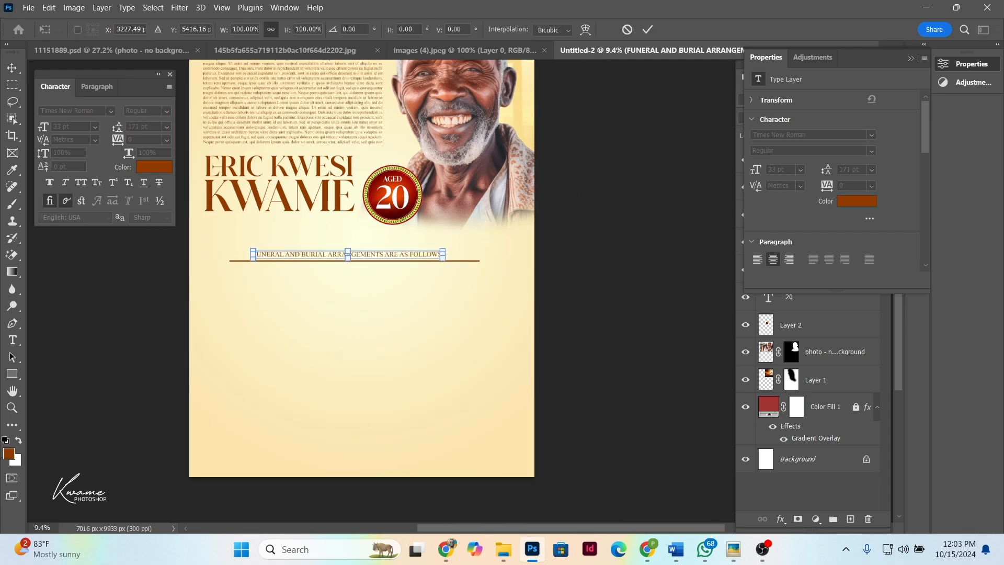
pyautogui.moveTo(445, 254); pyautogui.dragTo(486, 253)
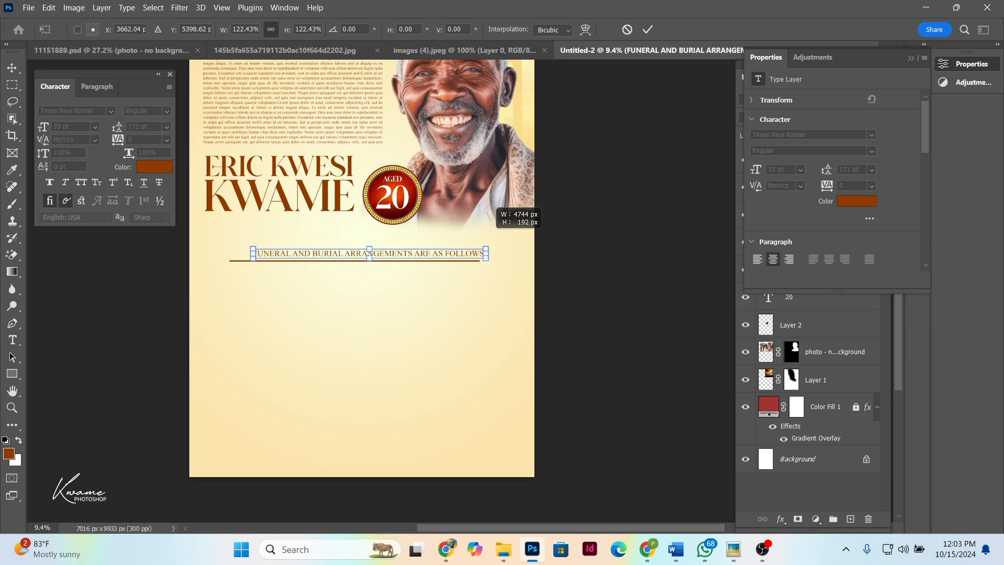
pyautogui.press('Return')
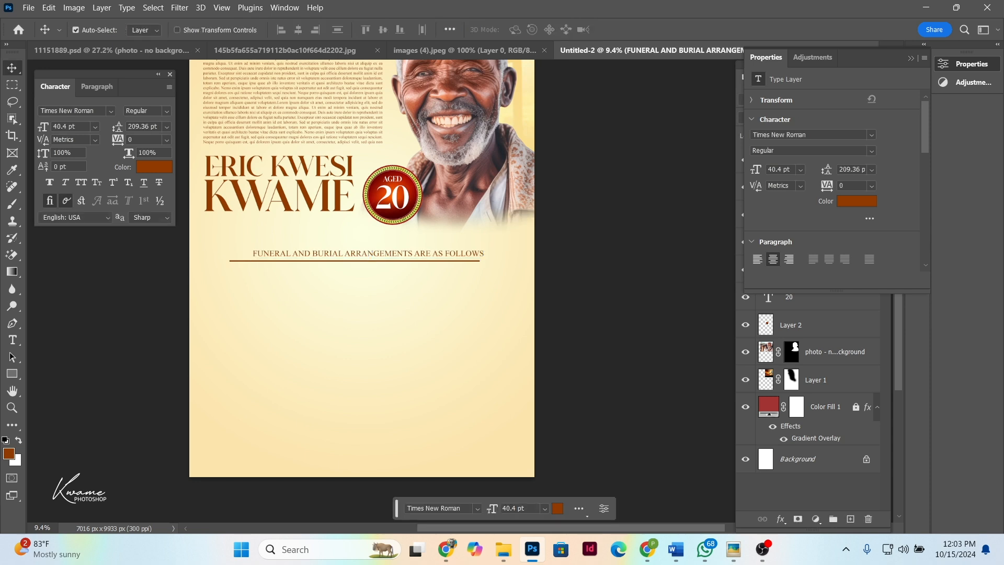
pyautogui.moveTo(410, 253); pyautogui.dragTo(398, 251)
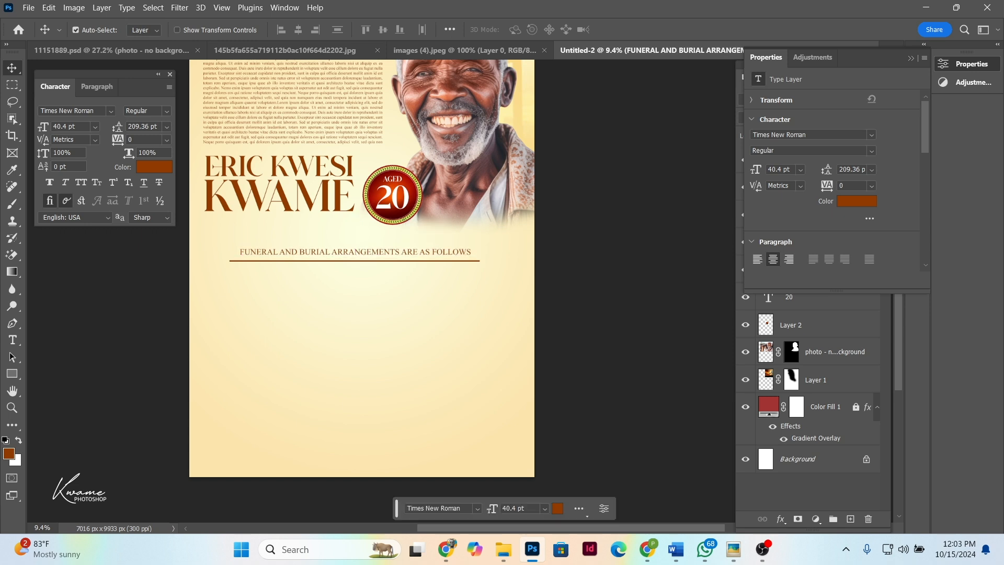
pyautogui.press('Left')
# Draw a brown rectangle about 2334 by 436 px between the name headline and the funeral arrangements line
pyautogui.scroll(2, 275, 225)
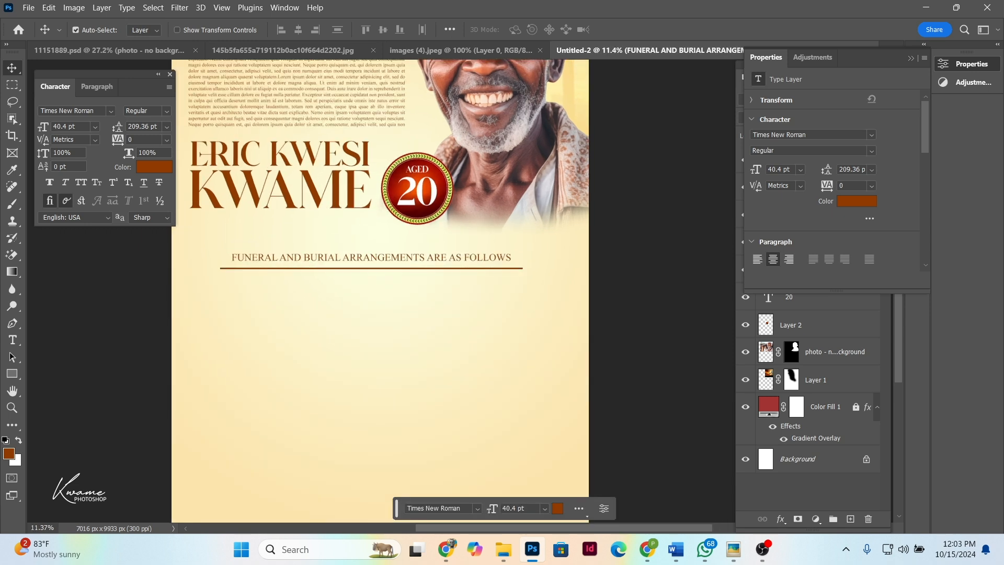
pyautogui.click(12, 373)
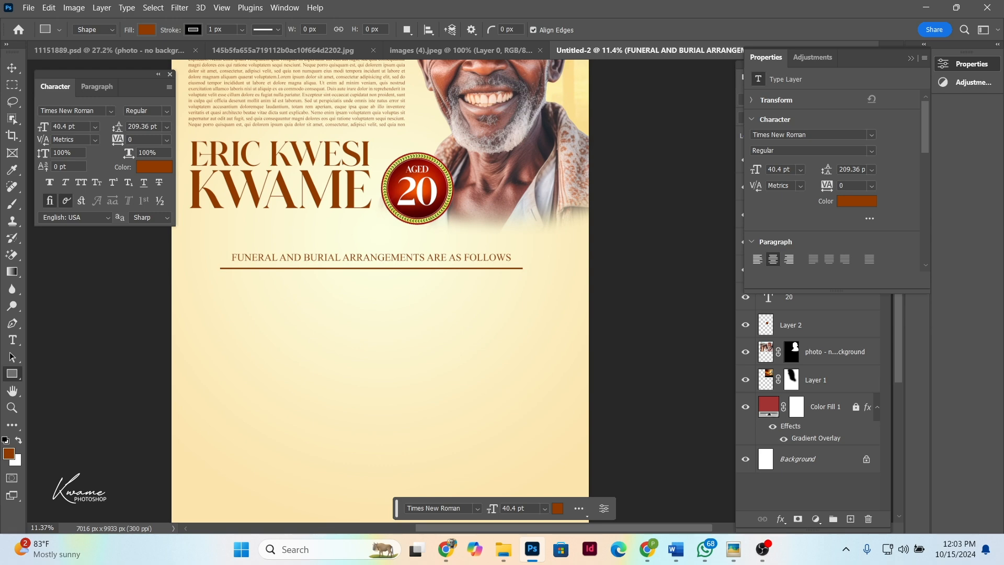
pyautogui.moveTo(204, 215); pyautogui.dragTo(343, 241)
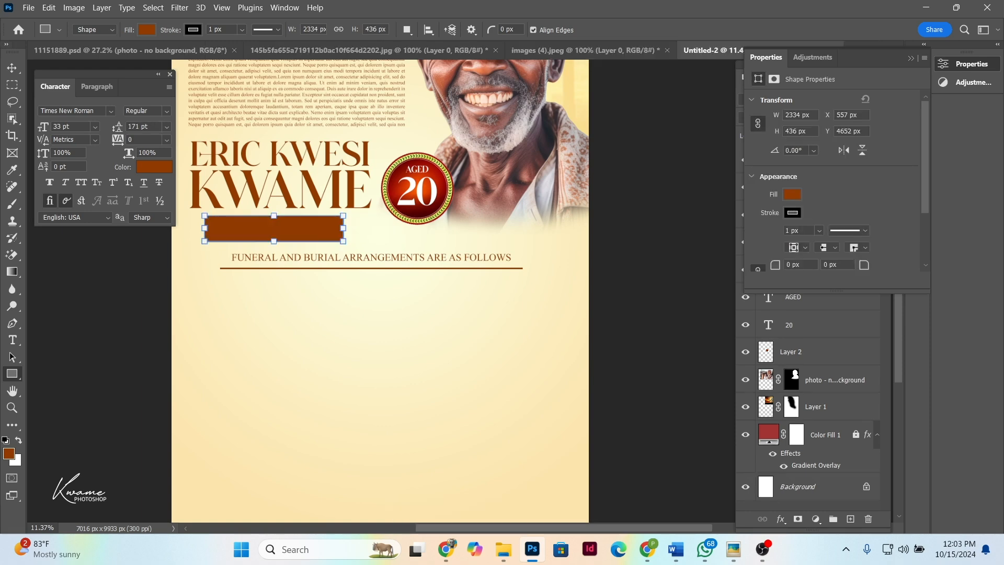
pyautogui.press('v')
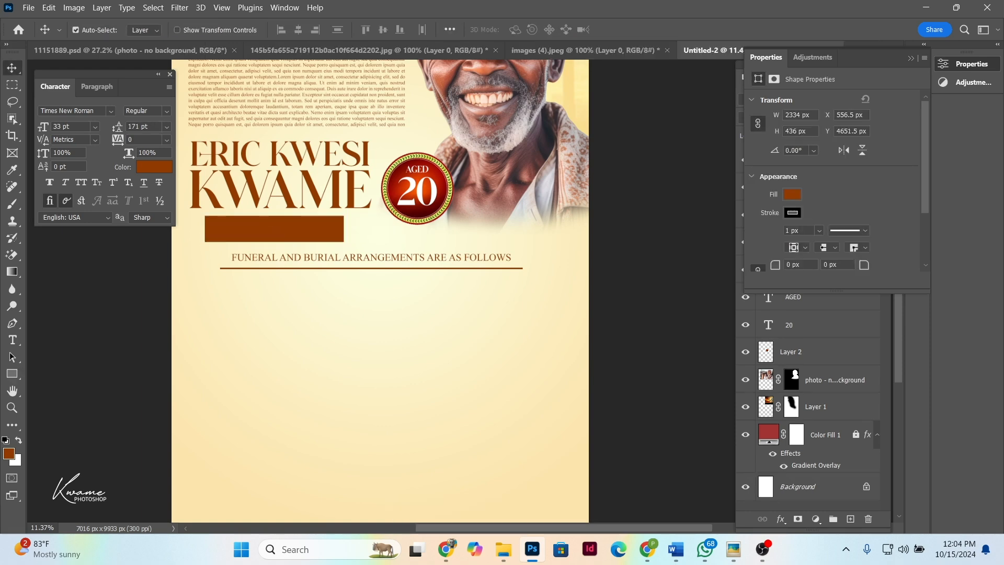
# Add a gradient overlay to the brown rectangle, sampling red from the AGED 20 badge for both colour stops
pyautogui.scroll(-5, 345, 238)
pyautogui.scroll(1, 331, 231)
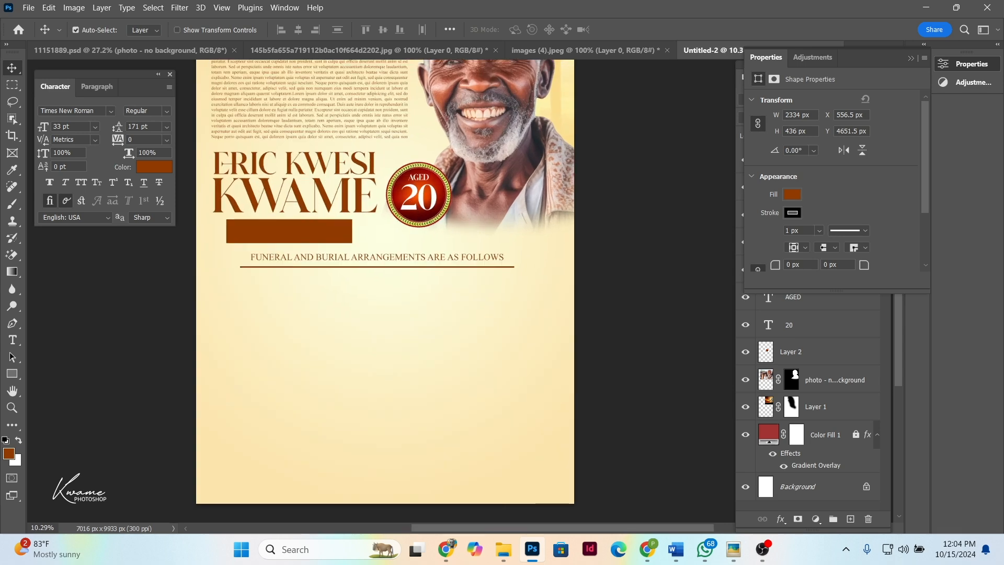
pyautogui.click(910, 58)
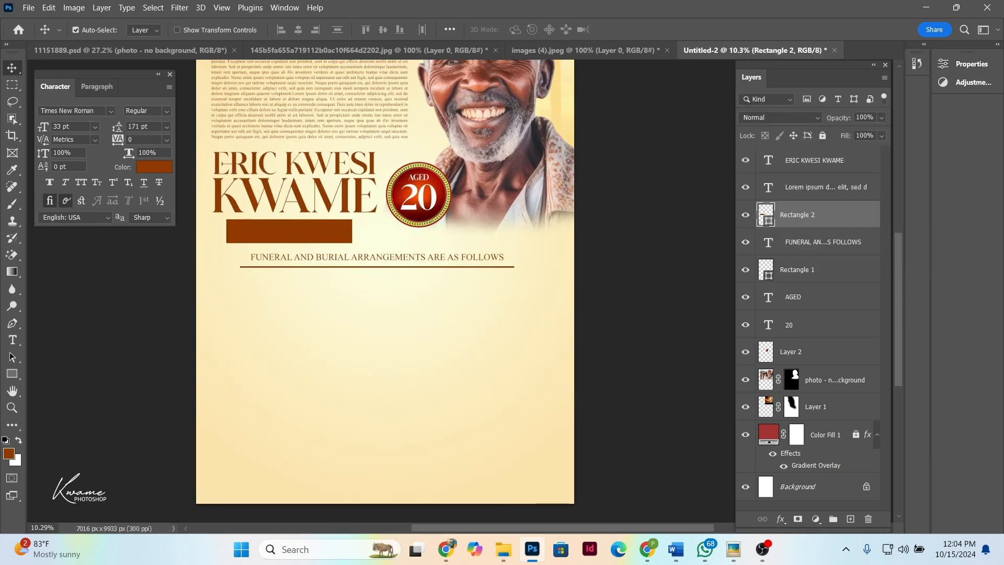
pyautogui.doubleClick(831, 214)
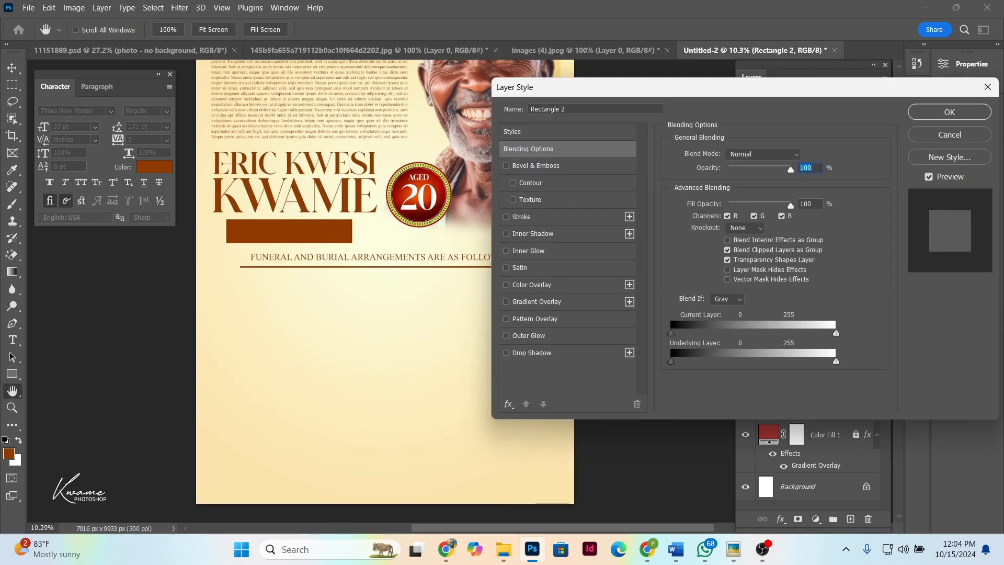
pyautogui.click(536, 301)
pyautogui.click(749, 184)
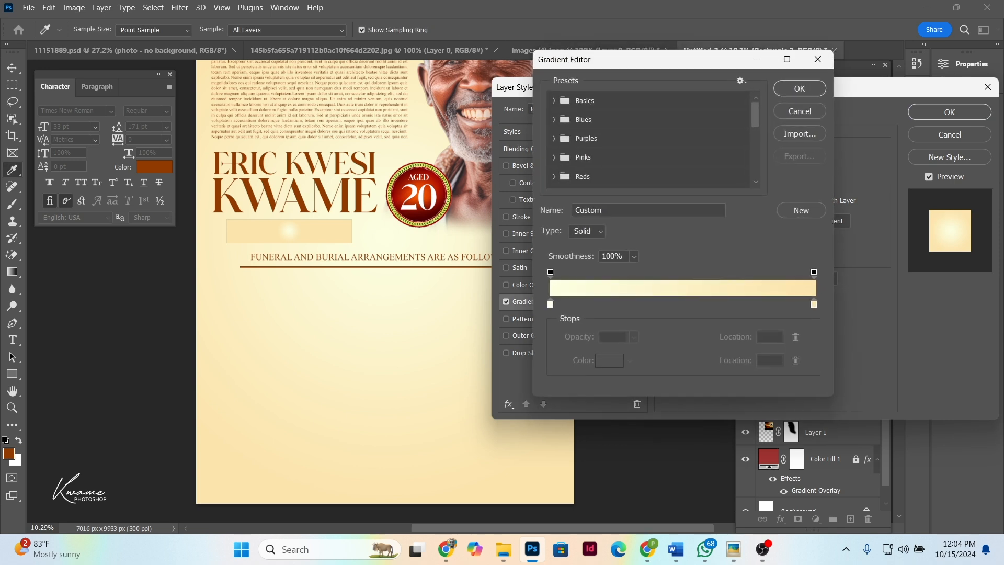
pyautogui.click(550, 303)
pyautogui.click(418, 212)
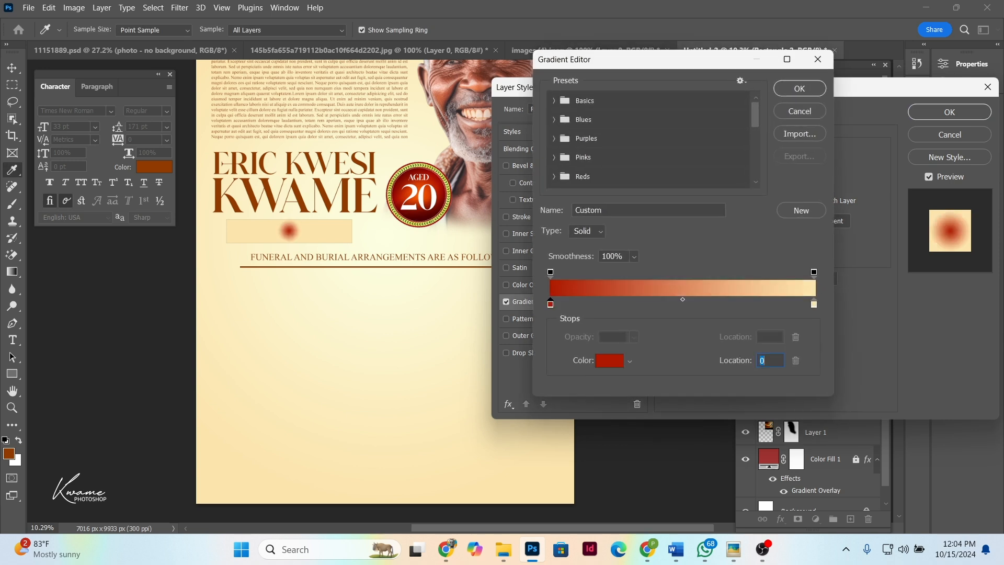
pyautogui.click(813, 304)
pyautogui.click(418, 211)
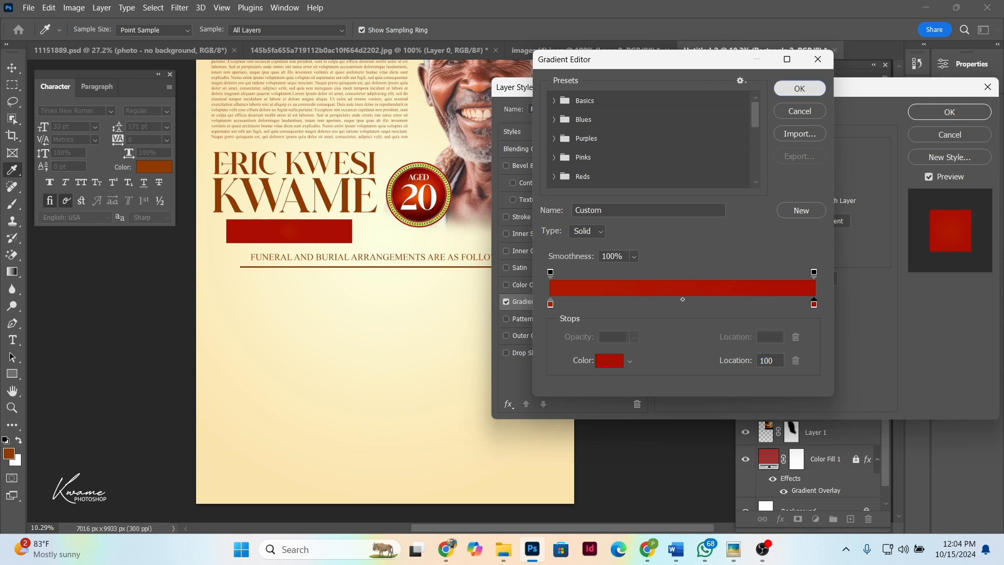
pyautogui.click(799, 88)
# Set the rectangle's gradient overlay style to Linear and change its first colour stop to orange-red
pyautogui.click(752, 201)
pyautogui.click(732, 209)
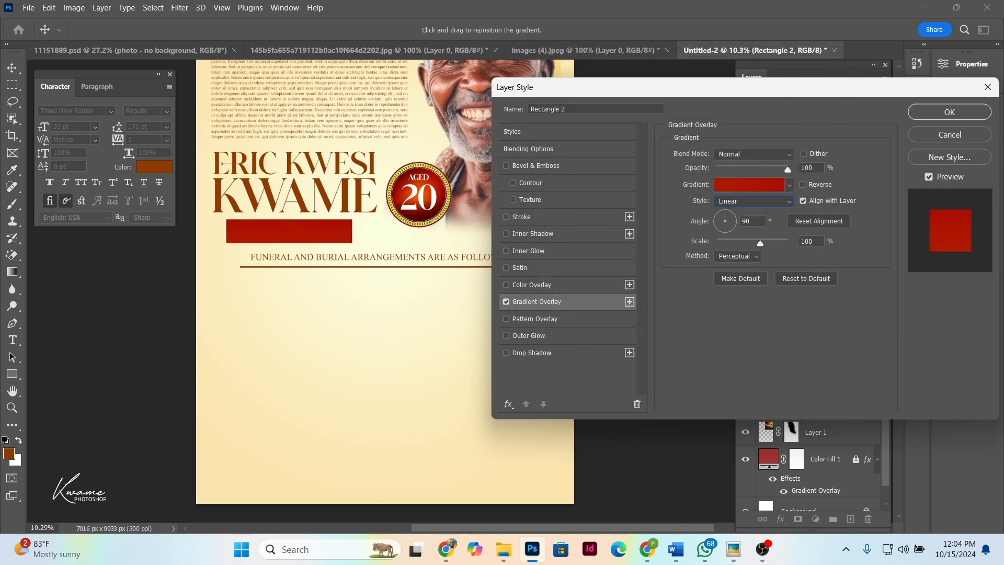
pyautogui.click(749, 184)
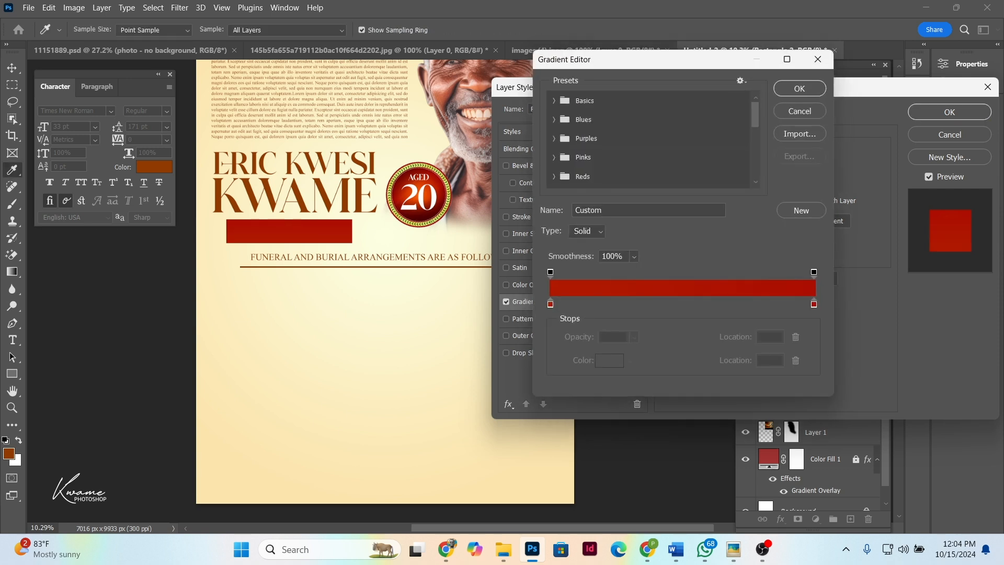
pyautogui.click(550, 303)
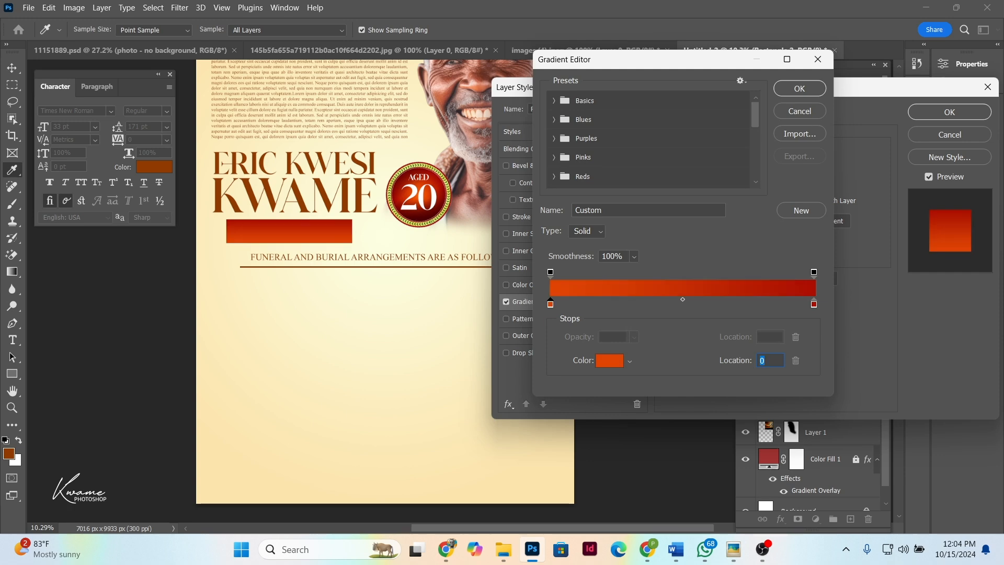
pyautogui.press('Return')
pyautogui.press('Return')
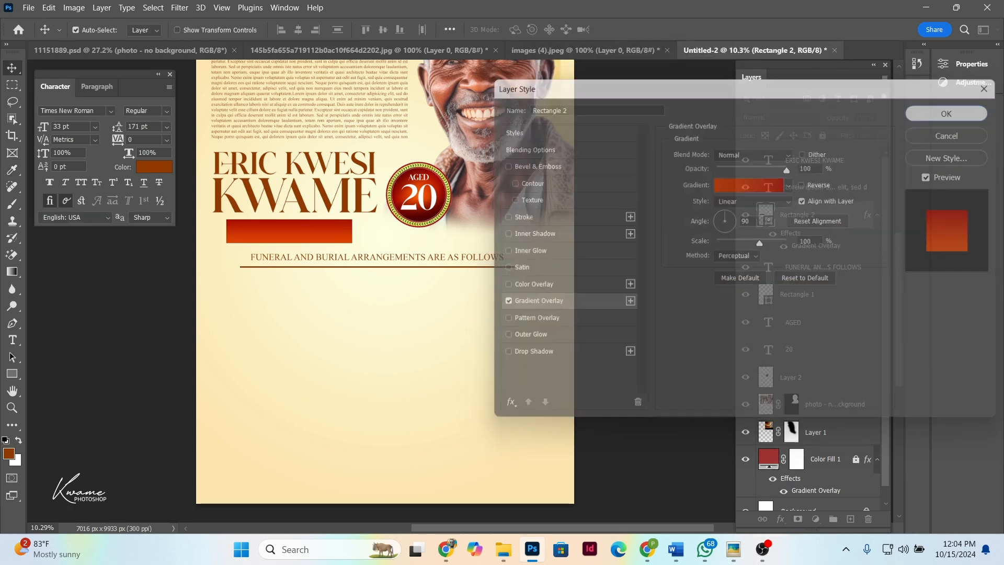
# Add a centred two-line text reading AKA and TEACHER LAPTOP in the empty area below the divider
pyautogui.scroll(-8, 241, 220)
pyautogui.scroll(10, 235, 204)
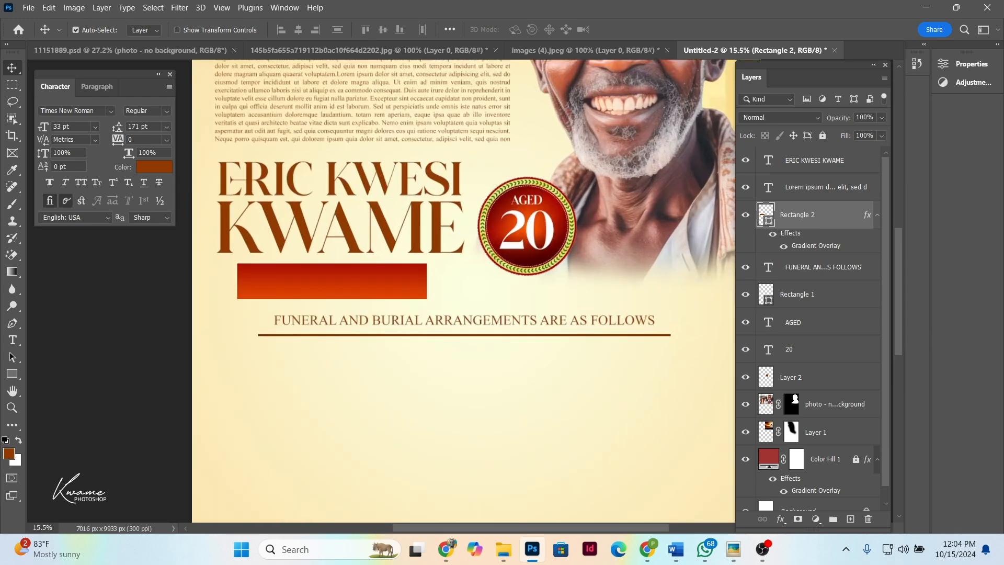
pyautogui.click(12, 340)
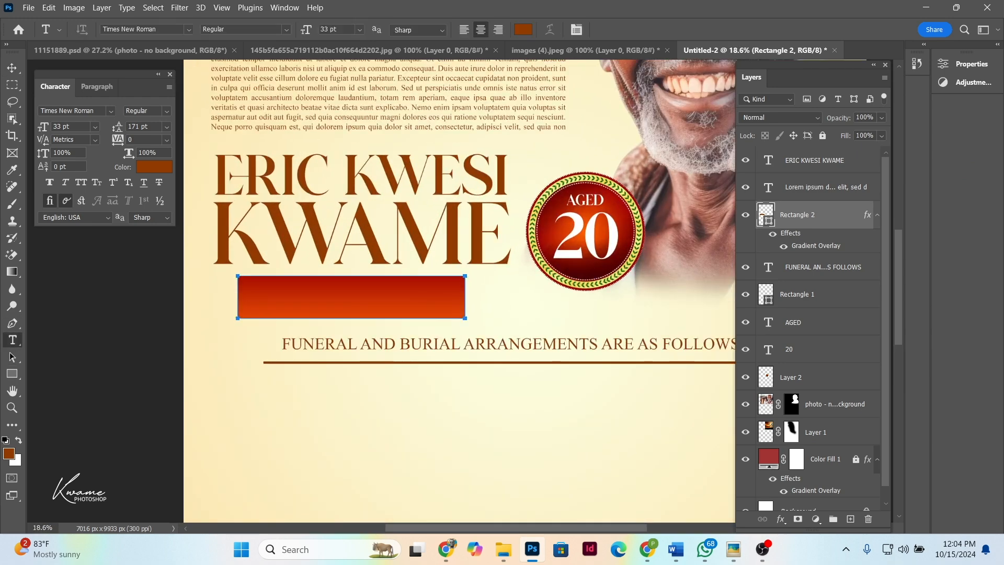
pyautogui.click(283, 418)
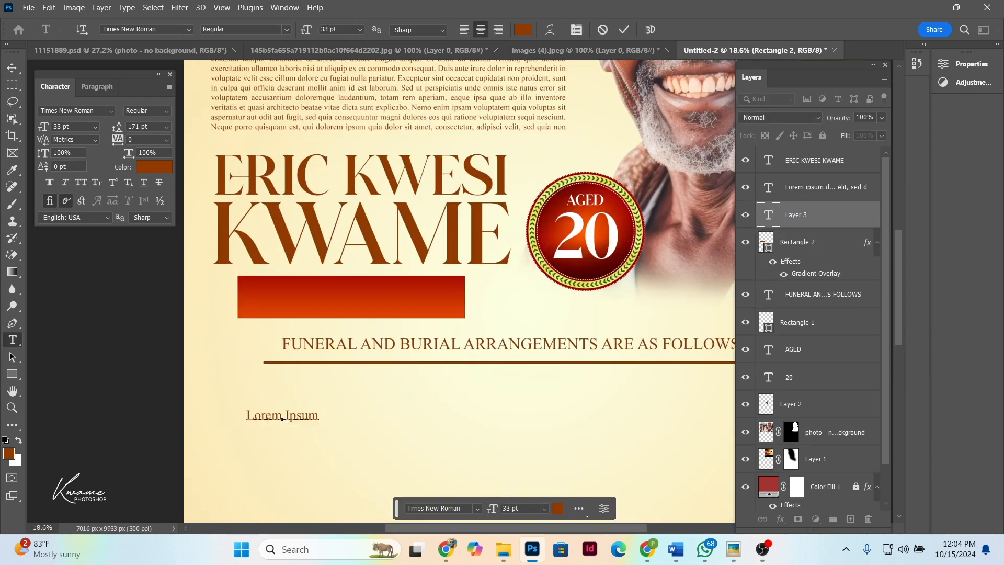
pyautogui.write('AKA')
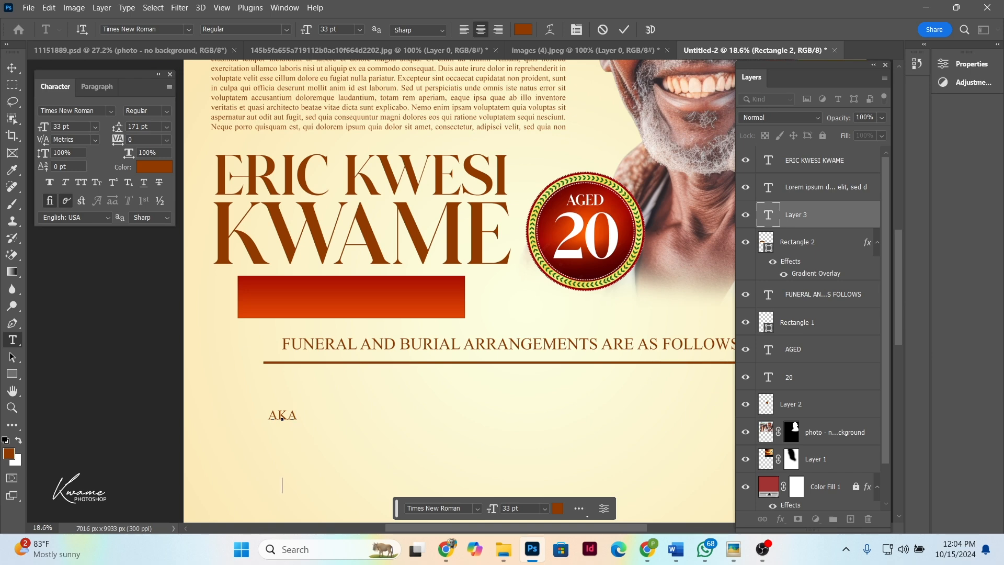
pyautogui.press('Return')
pyautogui.write('LA')
pyautogui.write('PTOP')
pyautogui.write('TEACHER')
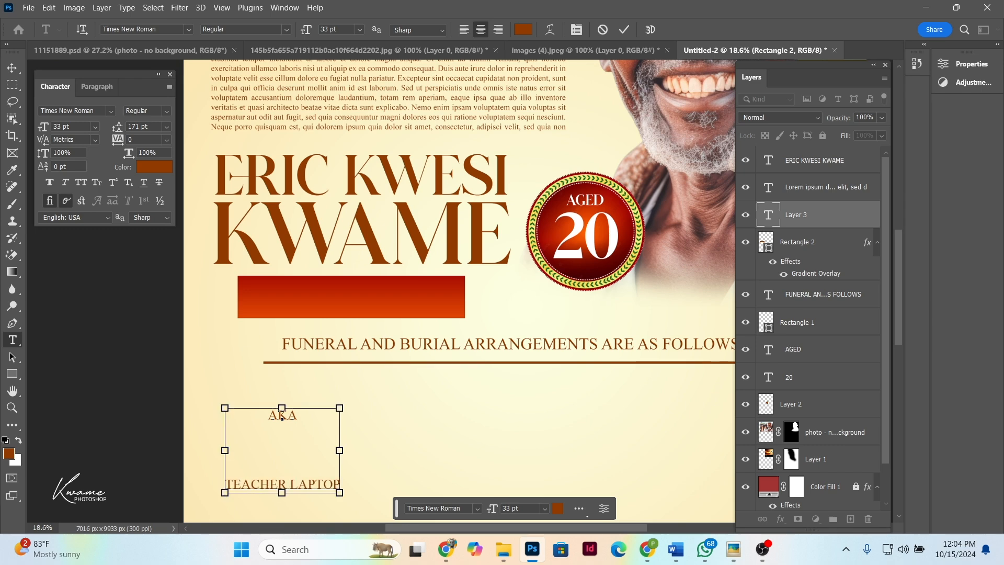
# Set the font of both AKA TEACHER LAPTOP lines to Gotham Bold
pyautogui.hotkey('ctrl', 'a')
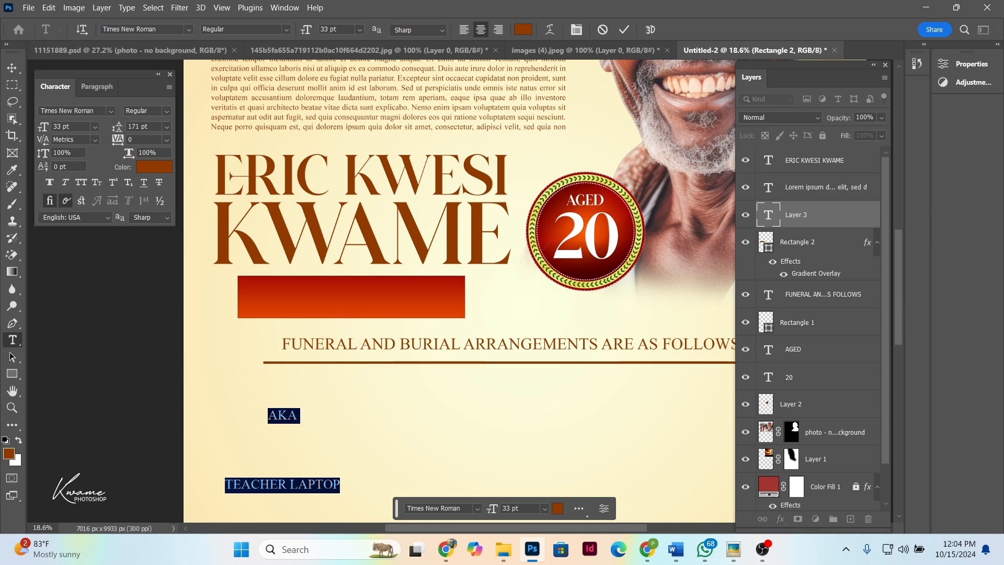
pyautogui.click(142, 29)
pyautogui.write('TIMES')
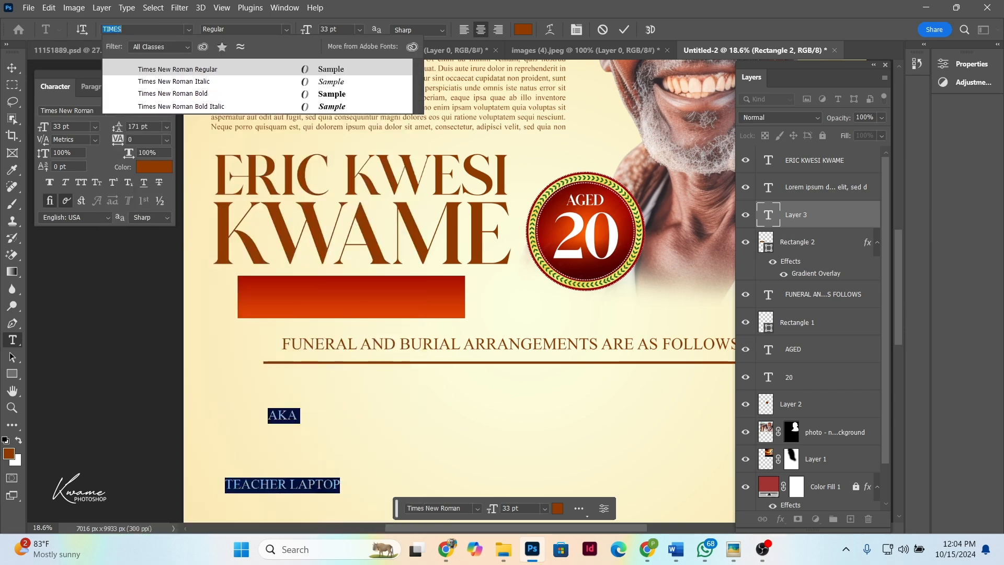
pyautogui.press('BackSpace')
pyautogui.press('BackSpace')
pyautogui.press('BackSpace')
pyautogui.press('BackSpace')
pyautogui.press('BackSpace')
pyautogui.write('GOTHAM')
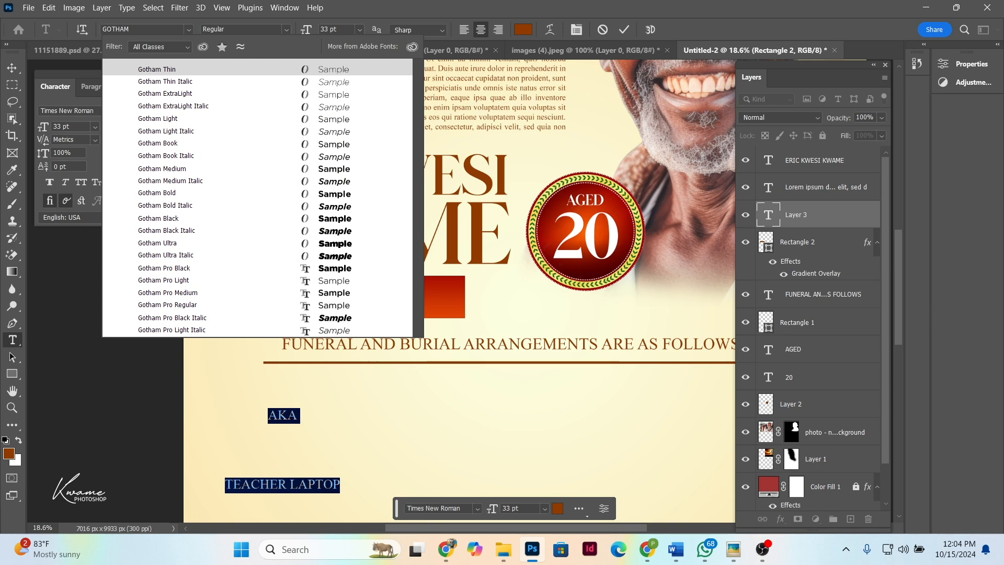
pyautogui.press('Down')
pyautogui.press('Down')
pyautogui.press('Down')
pyautogui.press('Down')
pyautogui.press('Down')
pyautogui.press('Down')
pyautogui.press('Down')
pyautogui.press('Down')
pyautogui.press('Down')
pyautogui.press('Down')
pyautogui.press('Down')
pyautogui.press('Down')
pyautogui.press('Up')
pyautogui.press('Up')
pyautogui.press('Return')
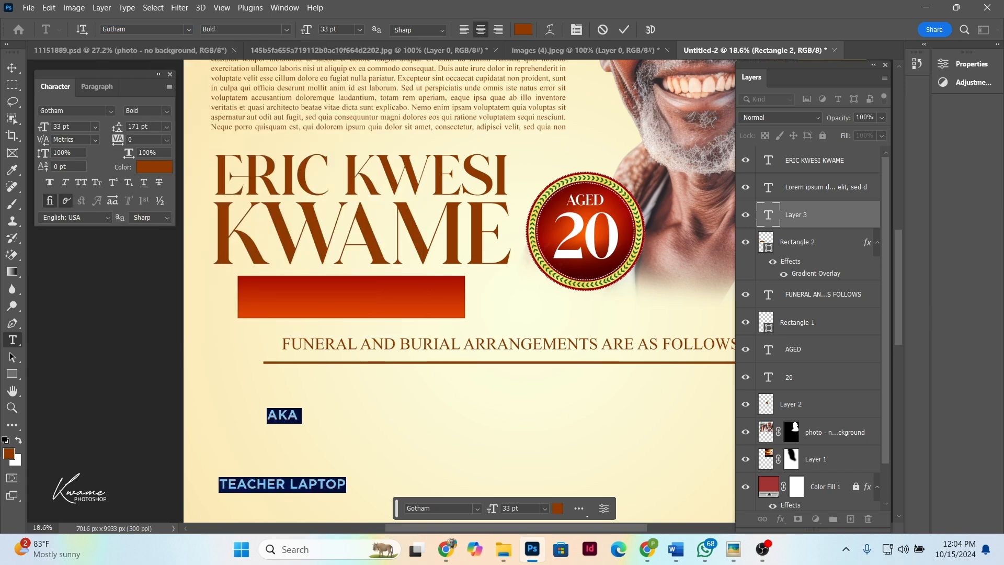
# Set the AKA TEACHER LAPTOP text's leading to Auto and move the text onto the red banner
pyautogui.hotkey('ctrl', 'Return')
pyautogui.press('v')
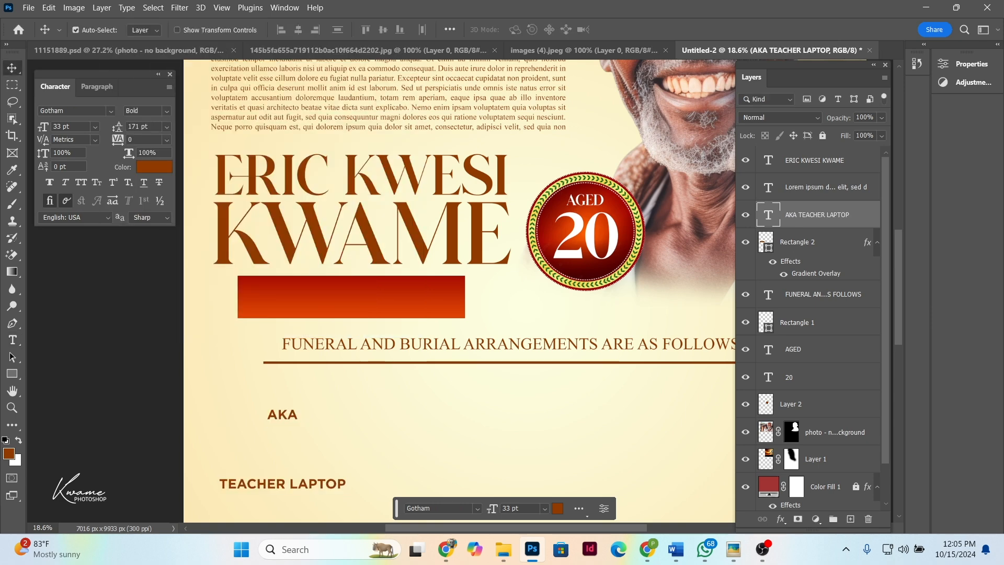
pyautogui.click(167, 126)
pyautogui.click(152, 137)
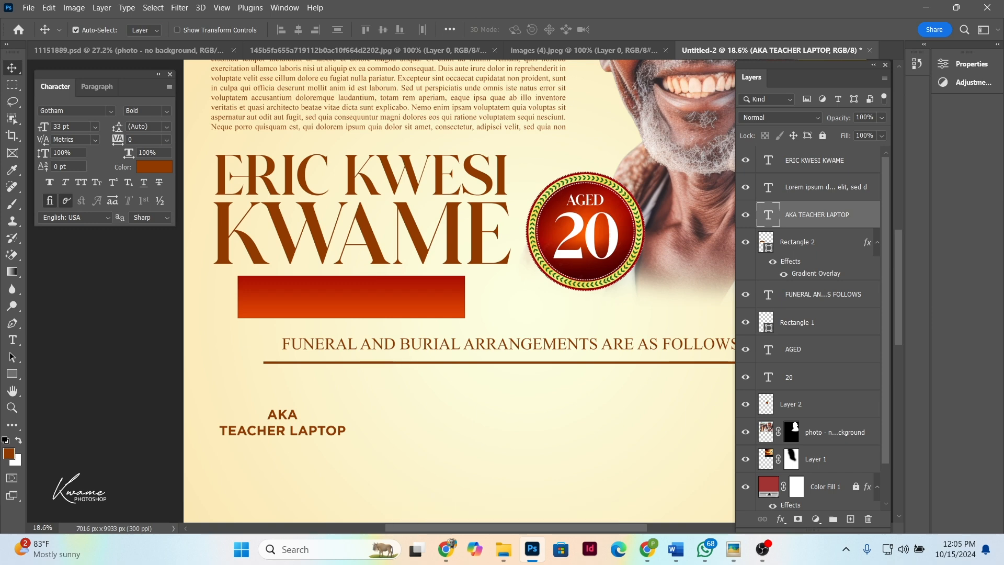
pyautogui.moveTo(282, 463); pyautogui.dragTo(345, 301)
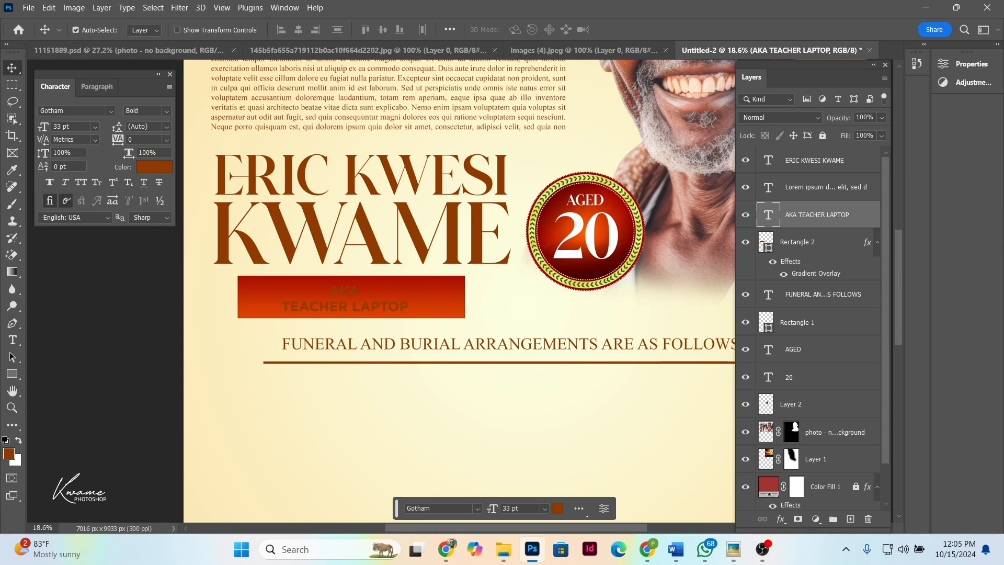
# Change the colour of the AKA TEACHER LAPTOP text to white (ffffff)
pyautogui.click(153, 166)
pyautogui.click(555, 268)
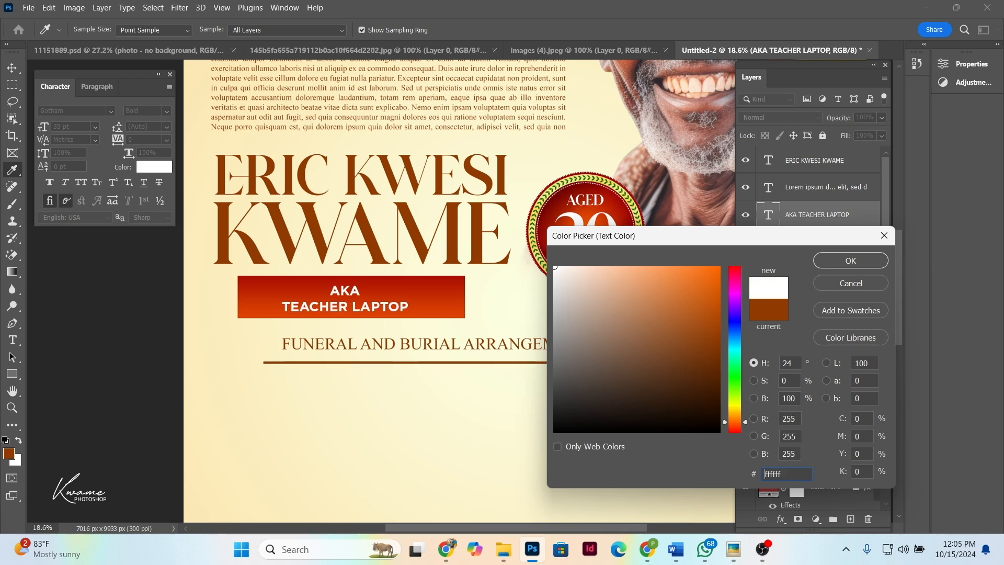
pyautogui.click(850, 260)
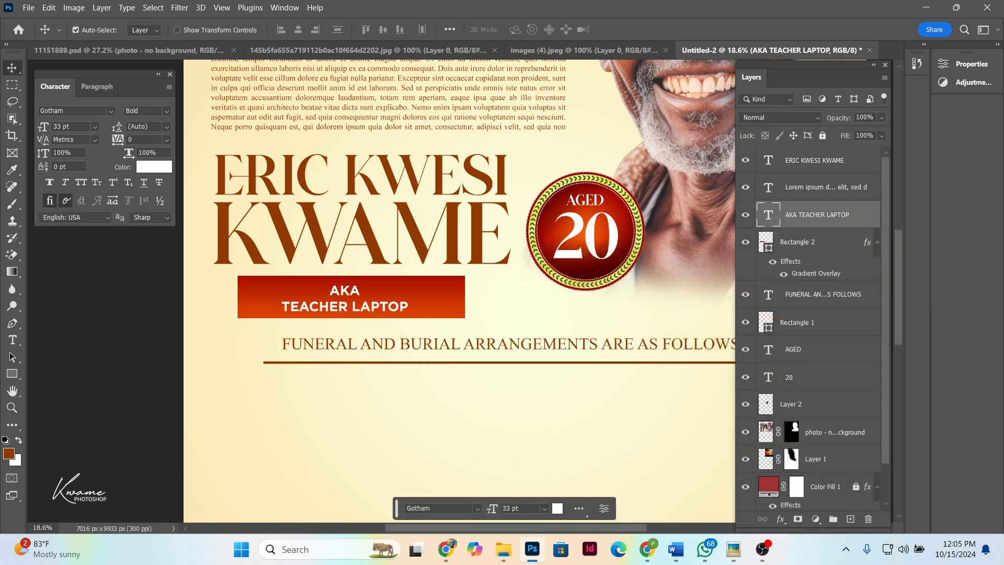
pyautogui.hotkey('ctrl', 't')
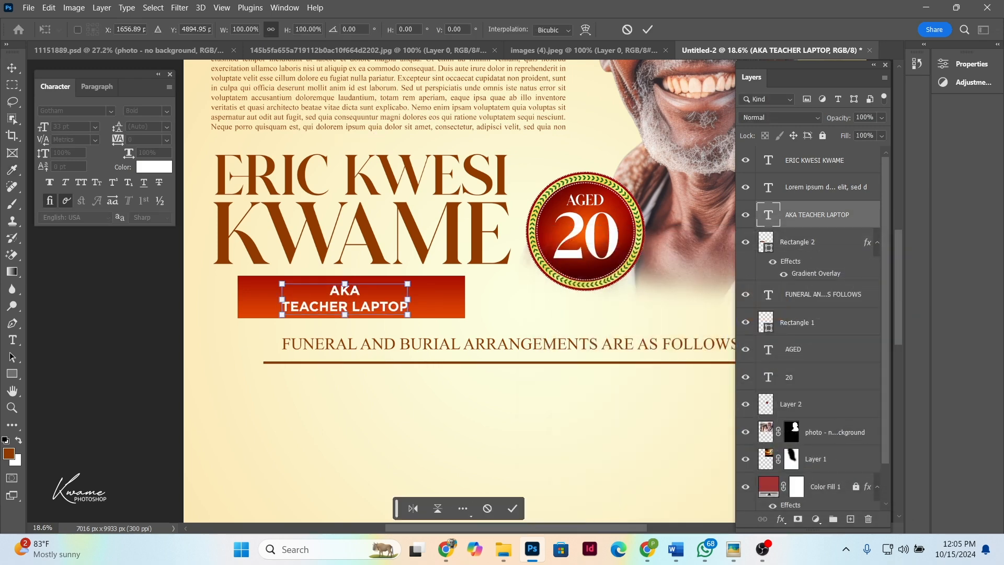
pyautogui.press('Return')
# Change the banner text's font to Stretch Pro Regular and nudge the text to the centre of the red banner
pyautogui.doubleClick(325, 304)
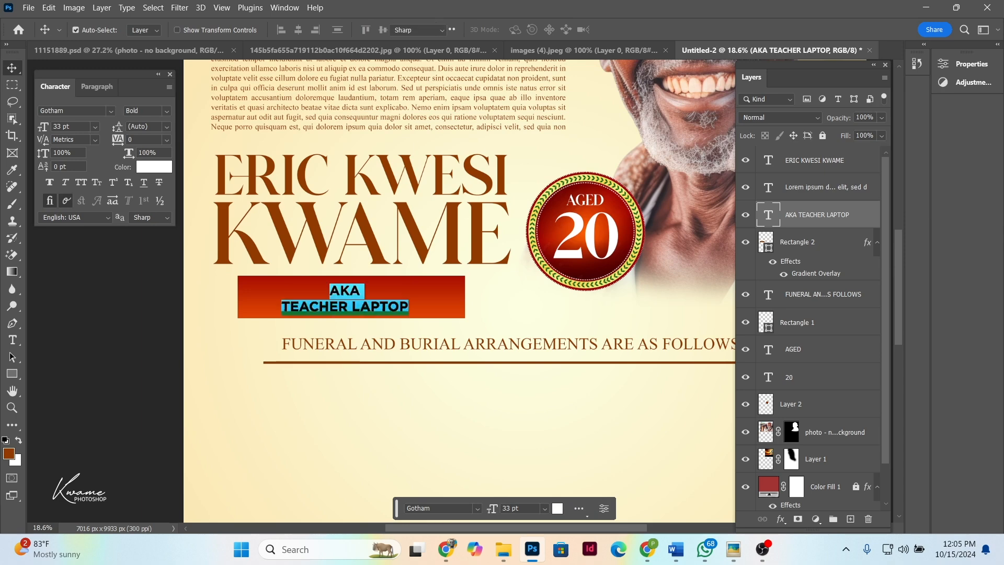
pyautogui.click(141, 29)
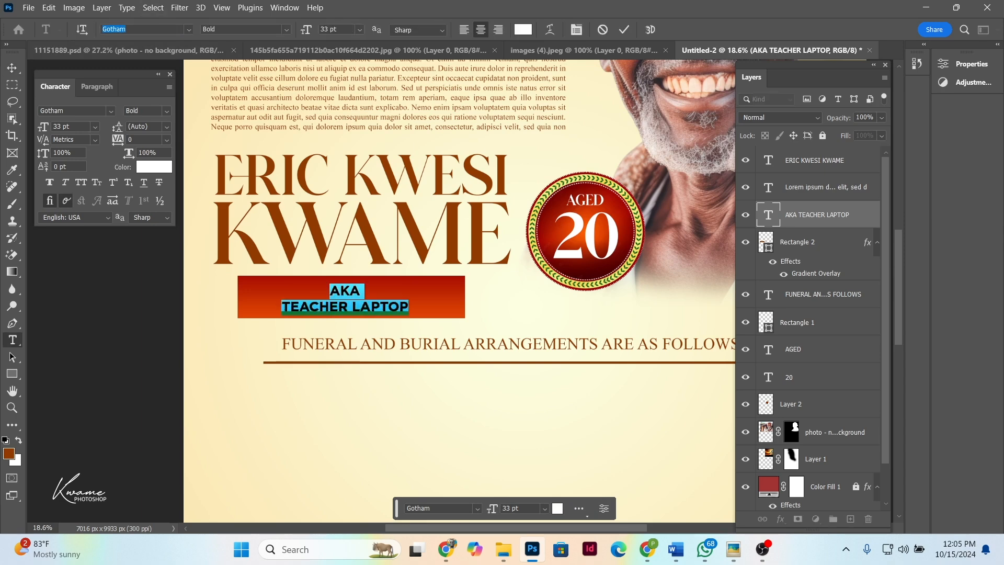
pyautogui.write('str')
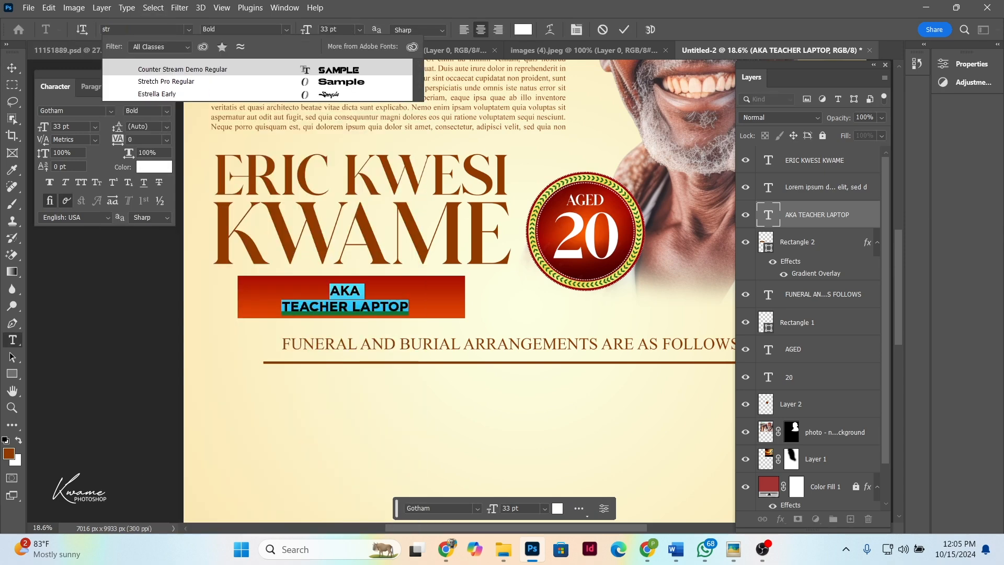
pyautogui.press('Down')
pyautogui.press('Down')
pyautogui.press('Return')
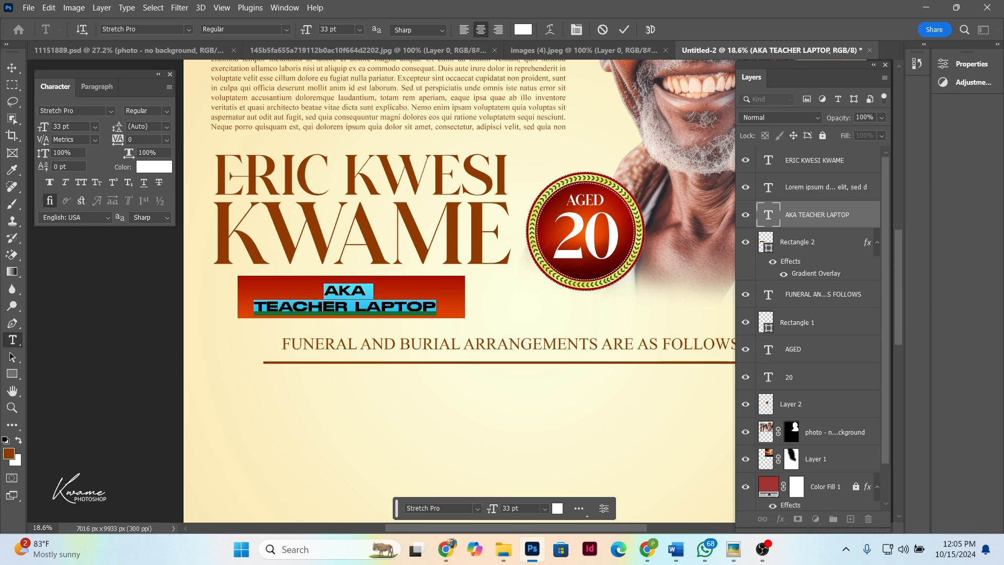
pyautogui.hotkey('ctrl', 'Return')
pyautogui.press('v')
pyautogui.moveTo(356, 292); pyautogui.dragTo(362, 291)
# Duplicate the Lorem ipsum paragraph straight down to just below the brown divider
pyautogui.scroll(-13, 368, 275)
pyautogui.scroll(9, 381, 244)
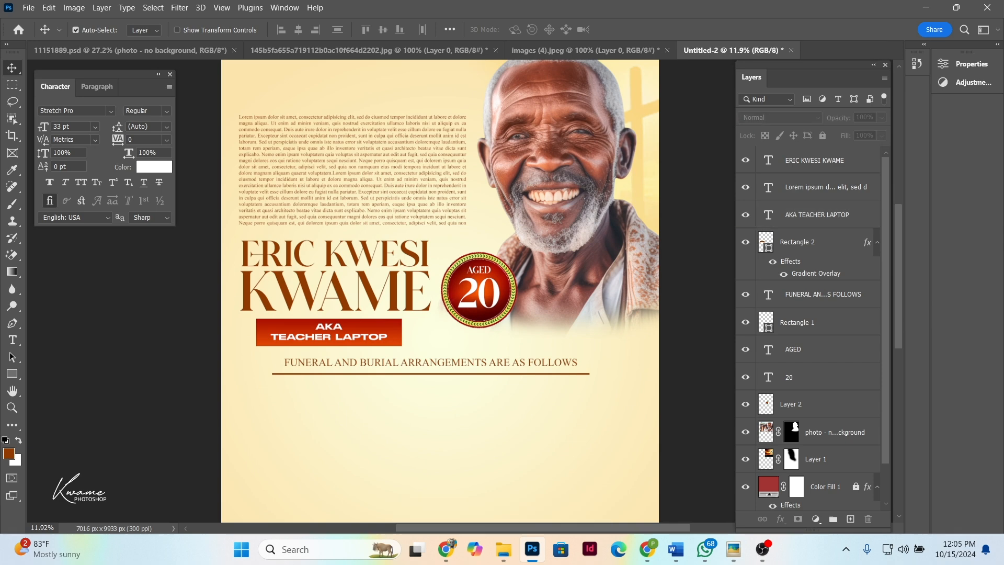
pyautogui.scroll(-3, 439, 290)
pyautogui.scroll(-4, 398, 294)
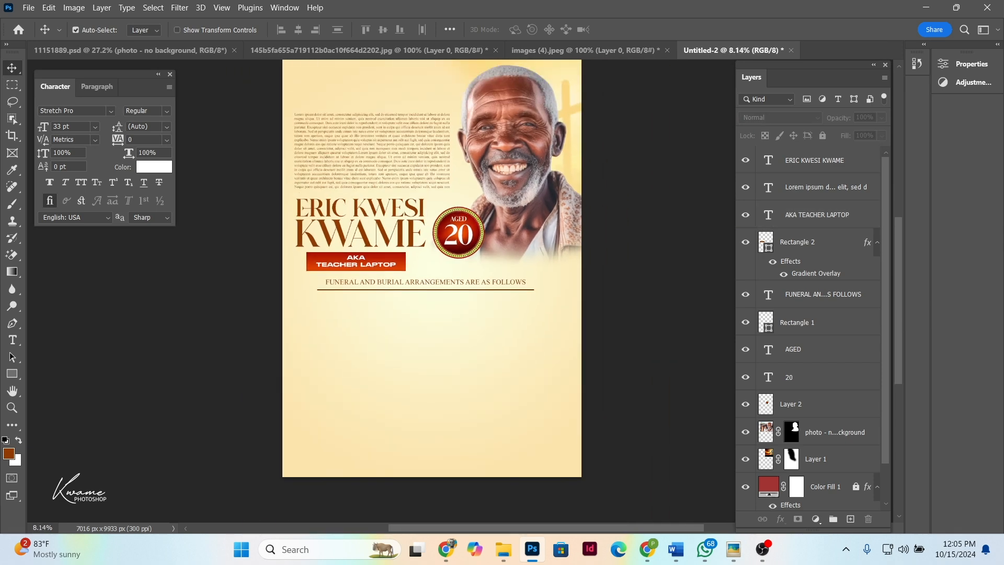
pyautogui.scroll(5, 361, 342)
pyautogui.scroll(-5, 326, 297)
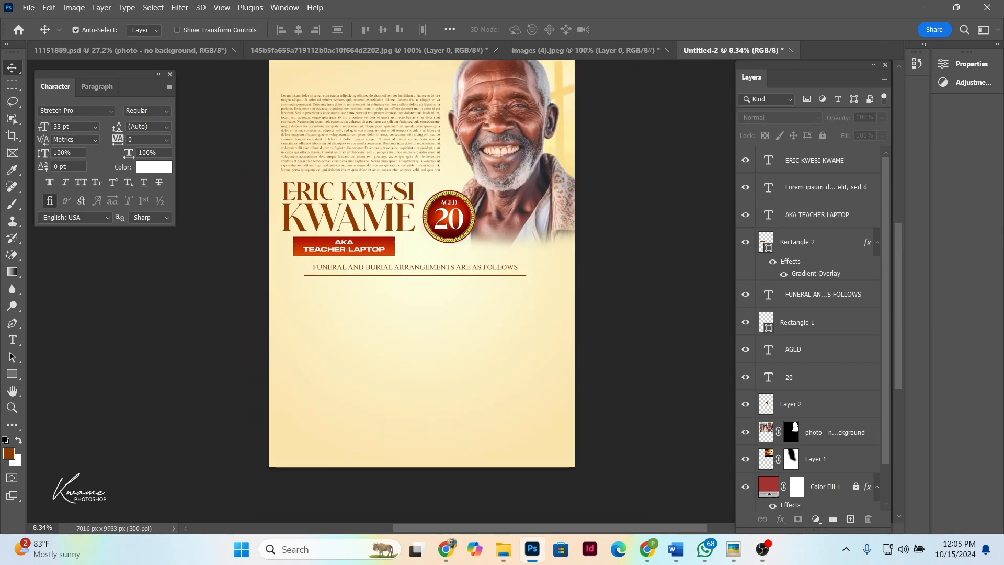
pyautogui.scroll(-2, 326, 298)
pyautogui.keyDown('alt'); pyautogui.moveTo(375, 82); pyautogui.dragTo(375, 268); pyautogui.keyUp('alt')
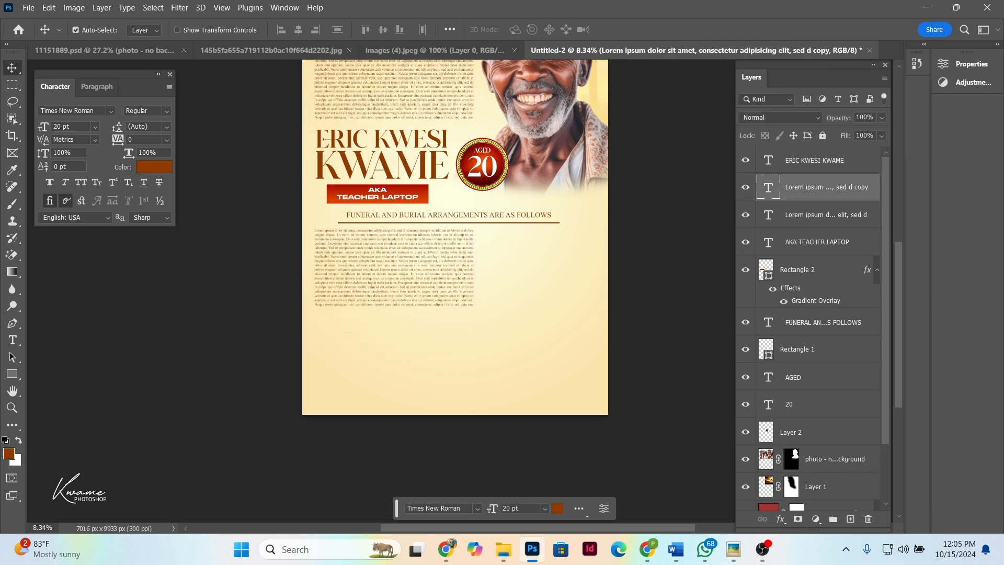
# Show the rulers, place a vertical guide at the paragraphs' left edge, and shift the headline, banner with text and portrait slightly left to align
pyautogui.hotkey('ctrl', 'r')
pyautogui.moveTo(32, 314); pyautogui.dragTo(324, 341)
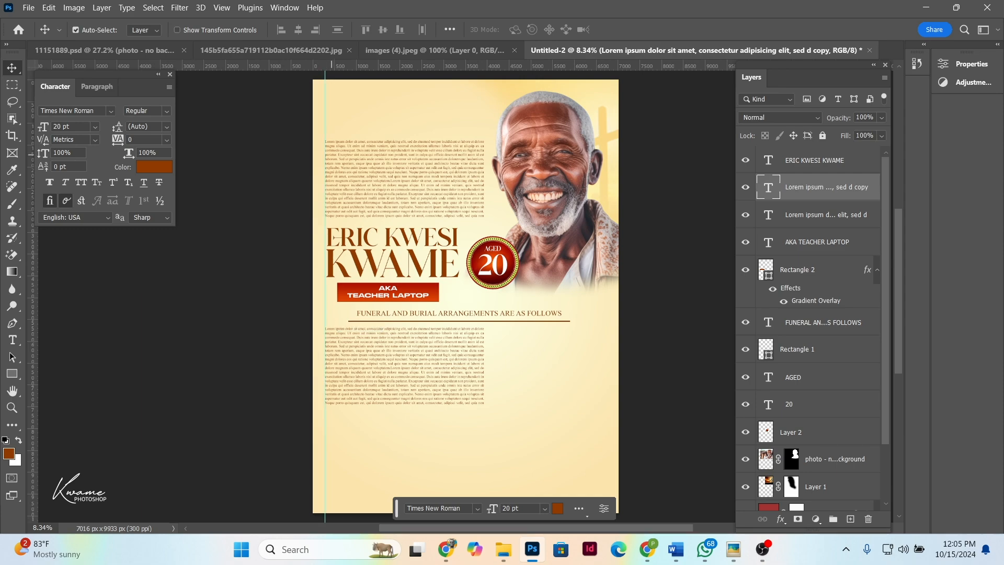
pyautogui.scroll(16, 322, 177)
pyautogui.scroll(-14, 327, 177)
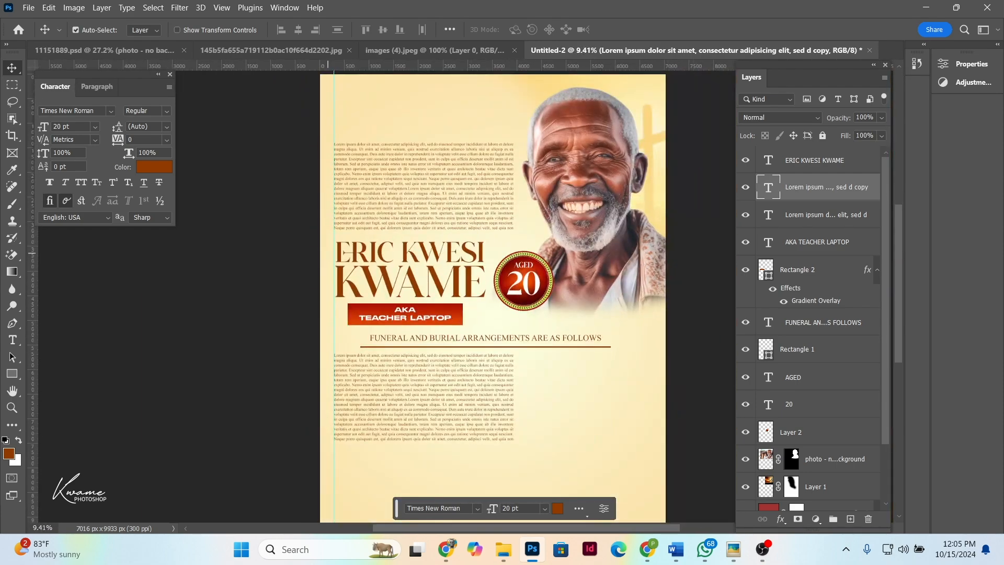
pyautogui.moveTo(328, 252); pyautogui.dragTo(394, 311)
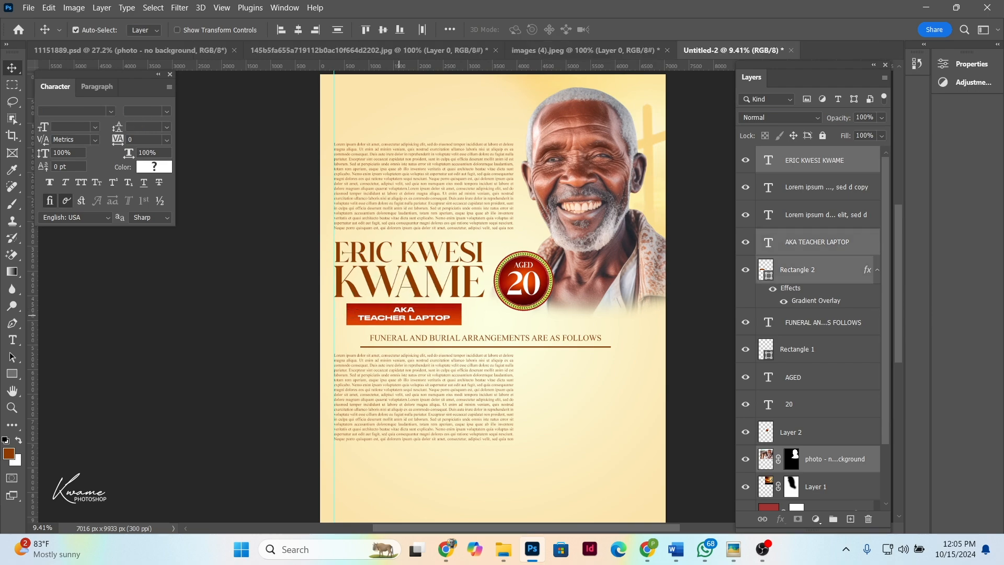
# Nudge the name title, the AKA banner and the portrait together horizontally so the title's left edge meets the vertical guide
pyautogui.hotkey('shift', 'Left')
pyautogui.hotkey('shift', 'Left')
pyautogui.hotkey('shift', 'Left')
pyautogui.hotkey('shift', 'Left')
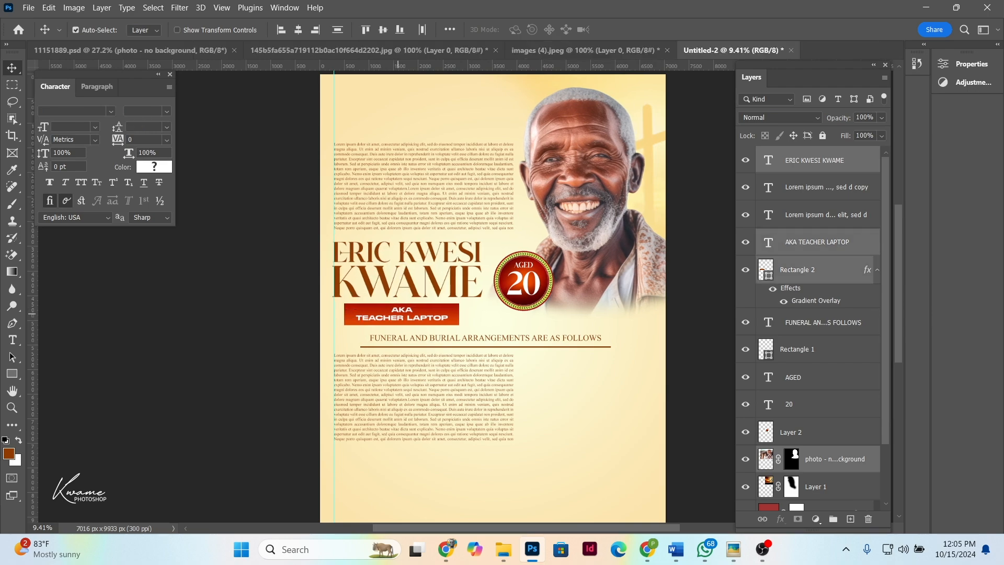
pyautogui.hotkey('shift', 'Right')
pyautogui.hotkey('shift', 'Right')
pyautogui.hotkey('shift', 'Right')
pyautogui.scroll(8, 387, 284)
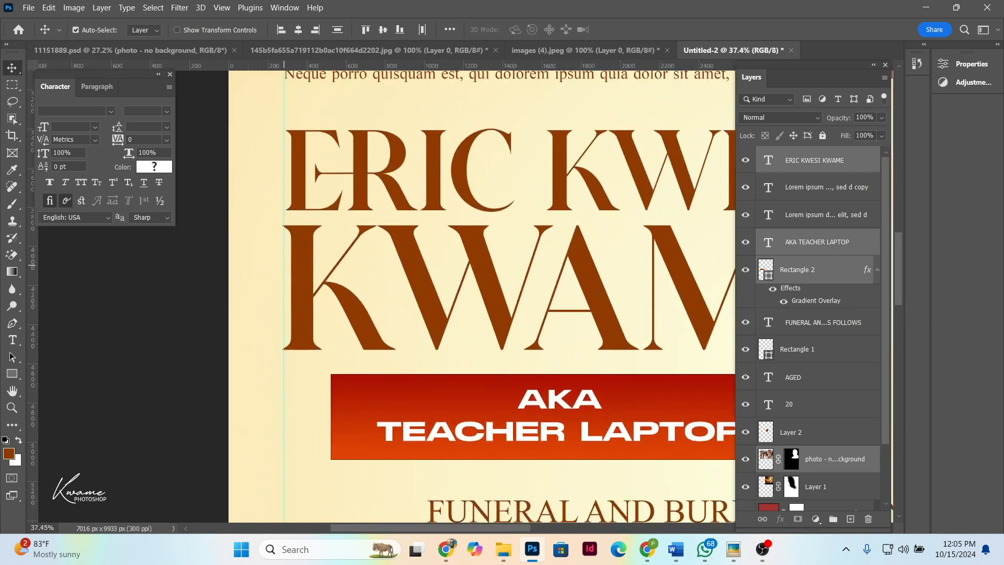
pyautogui.press('Right')
pyautogui.press('Right')
pyautogui.press('Right')
pyautogui.press('Right')
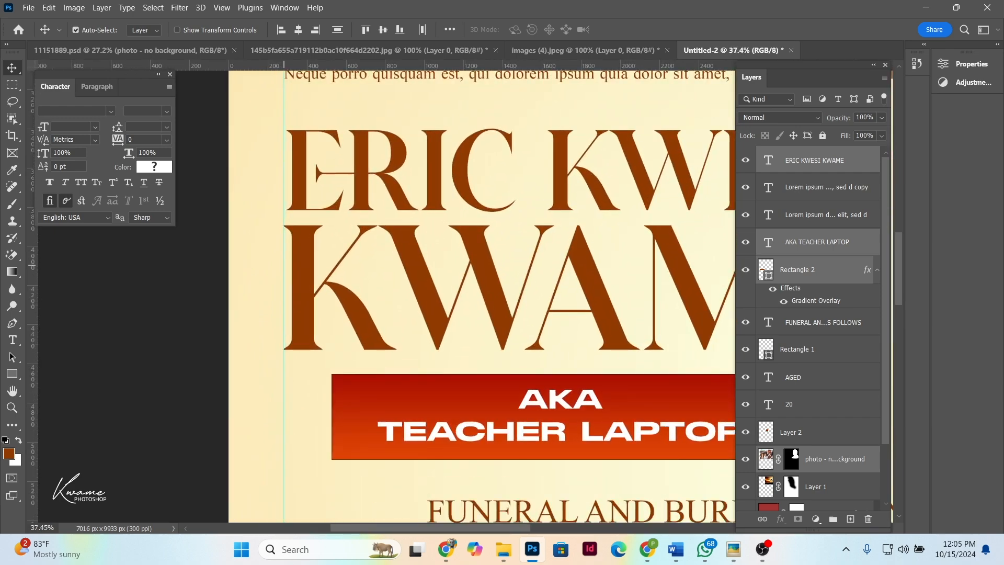
# Reshape the paragraph text box below the funeral arrangements heading into a taller, narrower column about a third of the page width
pyautogui.scroll(-6, 321, 209)
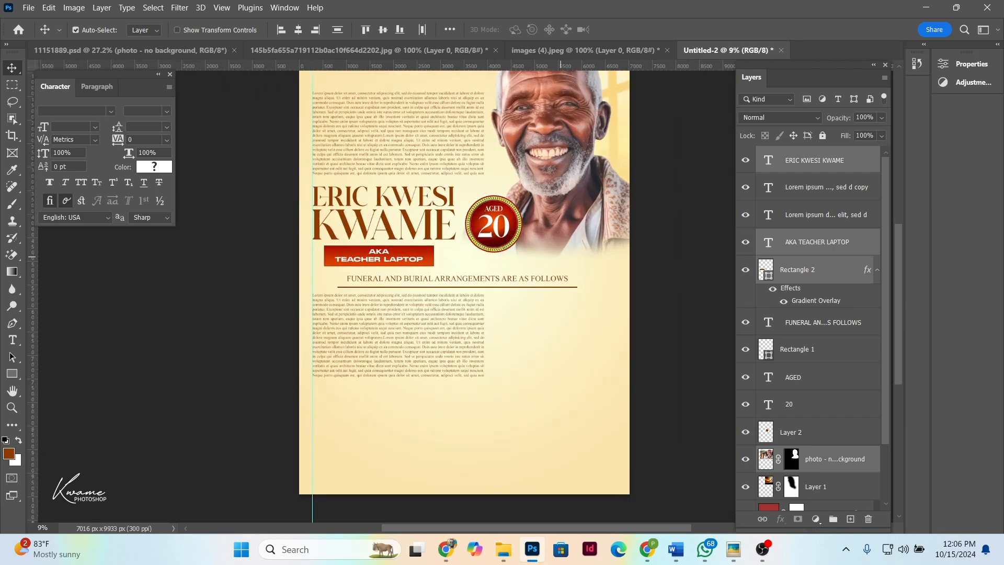
pyautogui.scroll(-1, 569, 251)
pyautogui.doubleClick(422, 313)
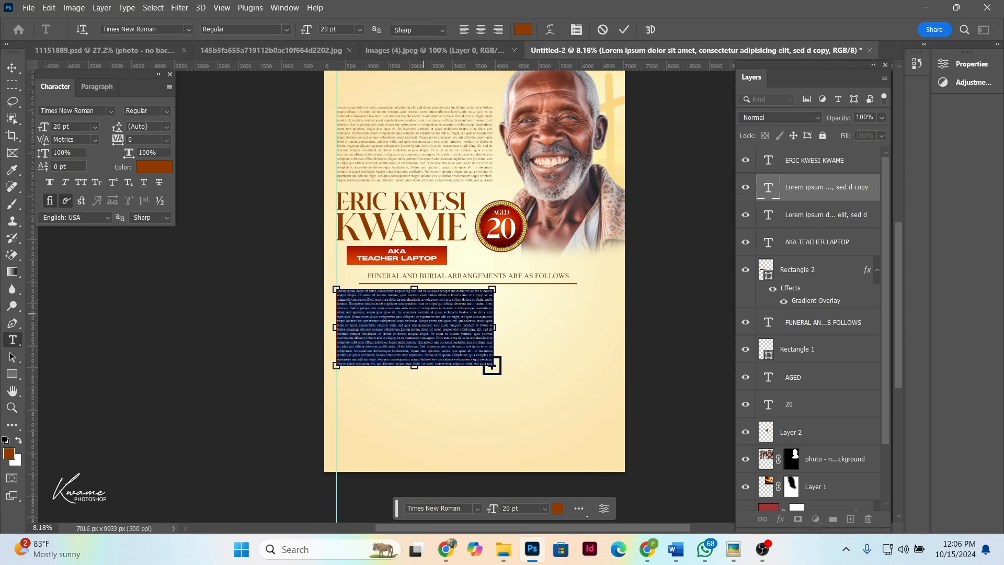
pyautogui.scroll(2, 491, 365)
pyautogui.moveTo(546, 369); pyautogui.dragTo(546, 486)
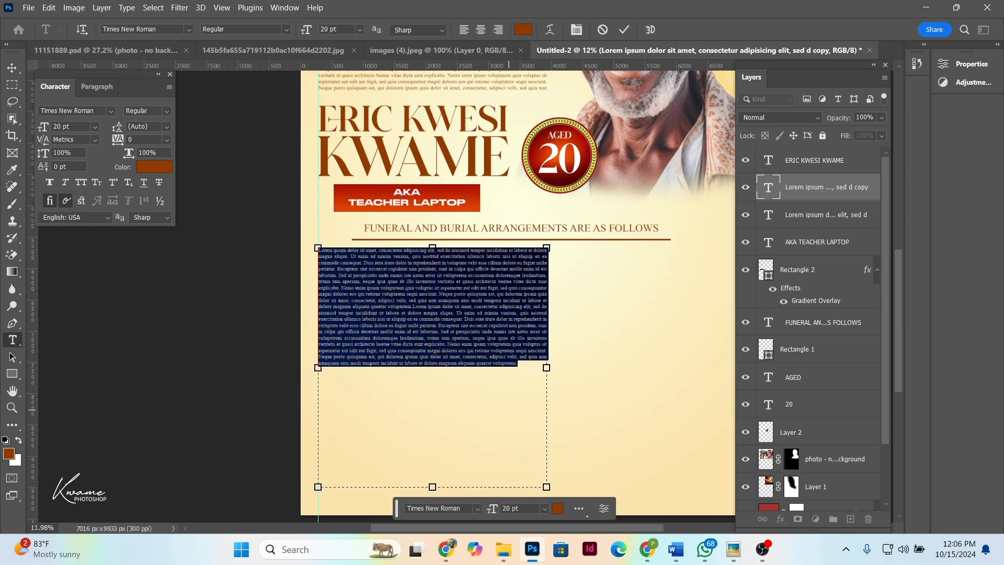
pyautogui.moveTo(547, 368); pyautogui.dragTo(465, 367)
pyautogui.scroll(2, 385, 350)
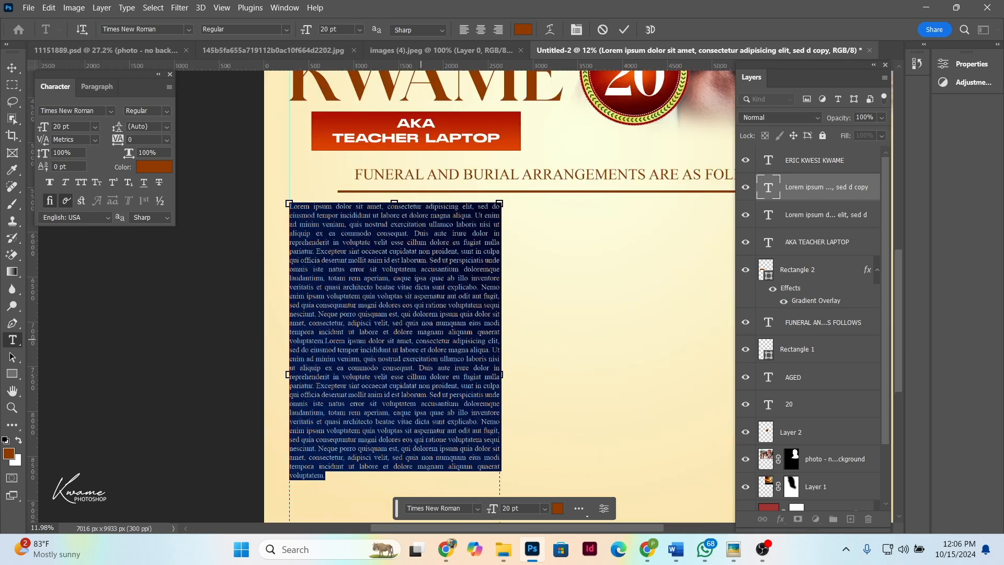
# Remove the passage between "commodo consequat." and "veritatis et quasi architecto" and separate the two parts with two blank lines
pyautogui.scroll(3, 392, 356)
pyautogui.click(409, 252)
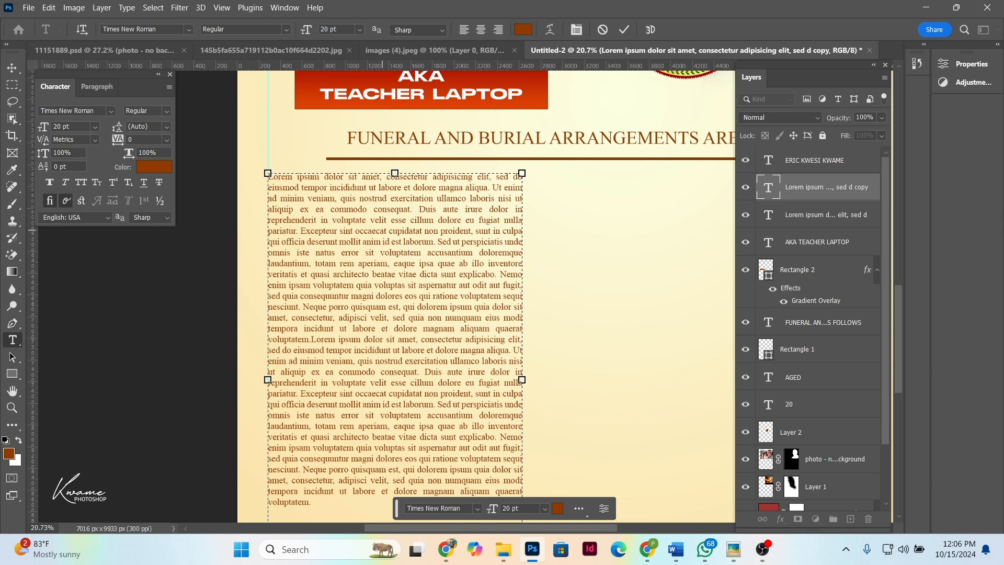
pyautogui.moveTo(419, 209); pyautogui.dragTo(524, 264)
pyautogui.press('Return')
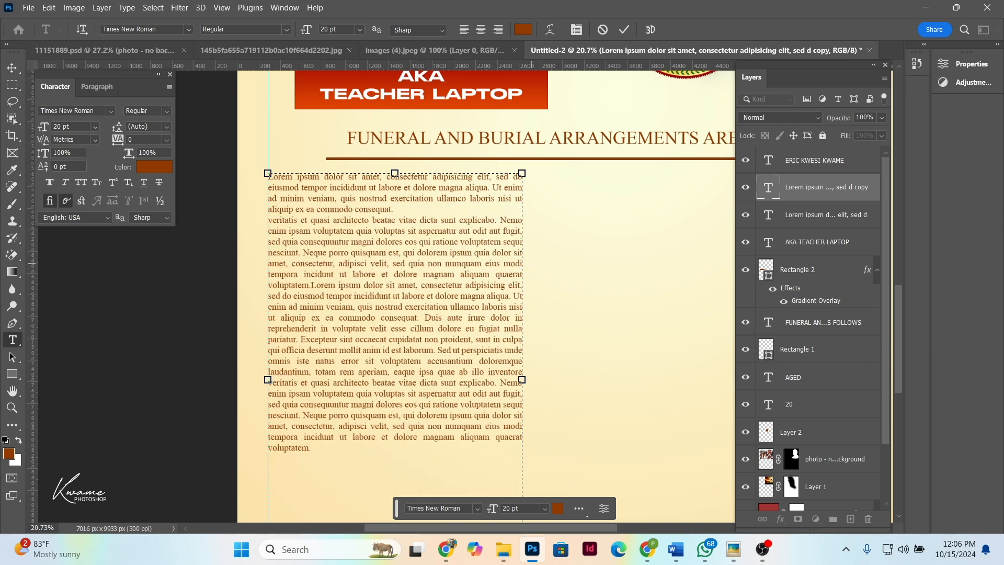
pyautogui.press('Return')
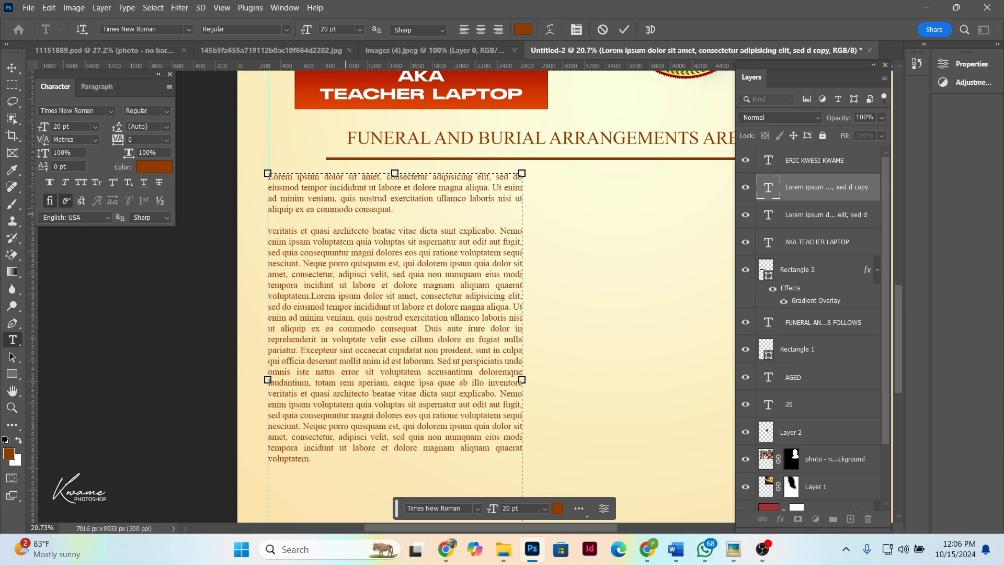
pyautogui.press('Return')
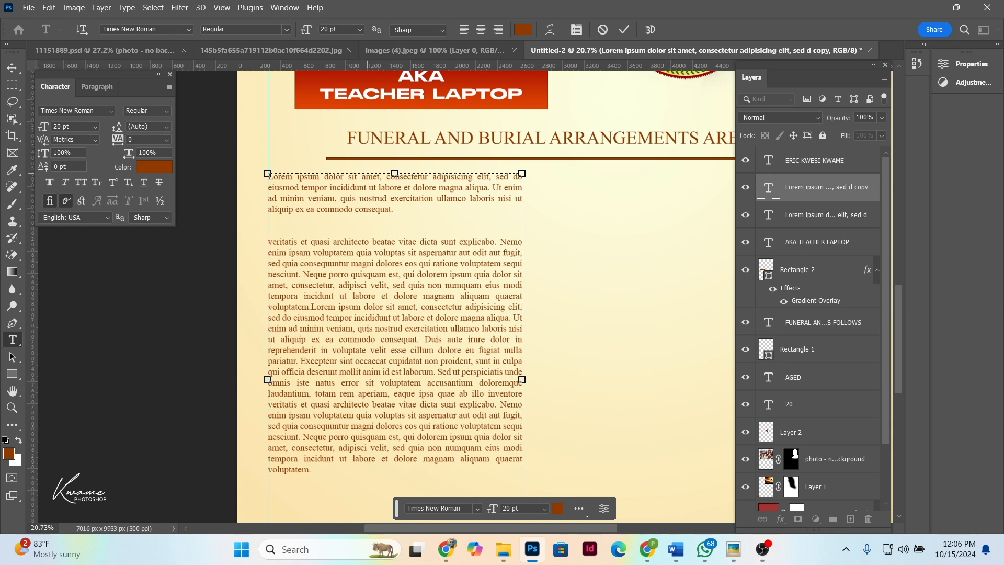
# Put "Lorem ipsum dolor sit amet," on its own line as a faux bold, all-caps heading and commit the text
pyautogui.click(384, 177)
pyautogui.press('Return')
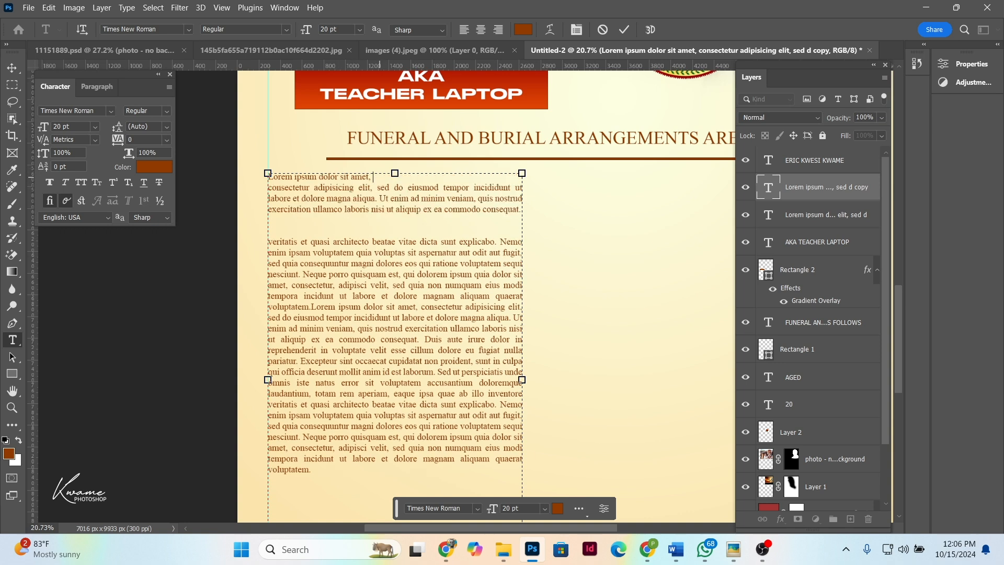
pyautogui.moveTo(380, 177); pyautogui.dragTo(267, 177)
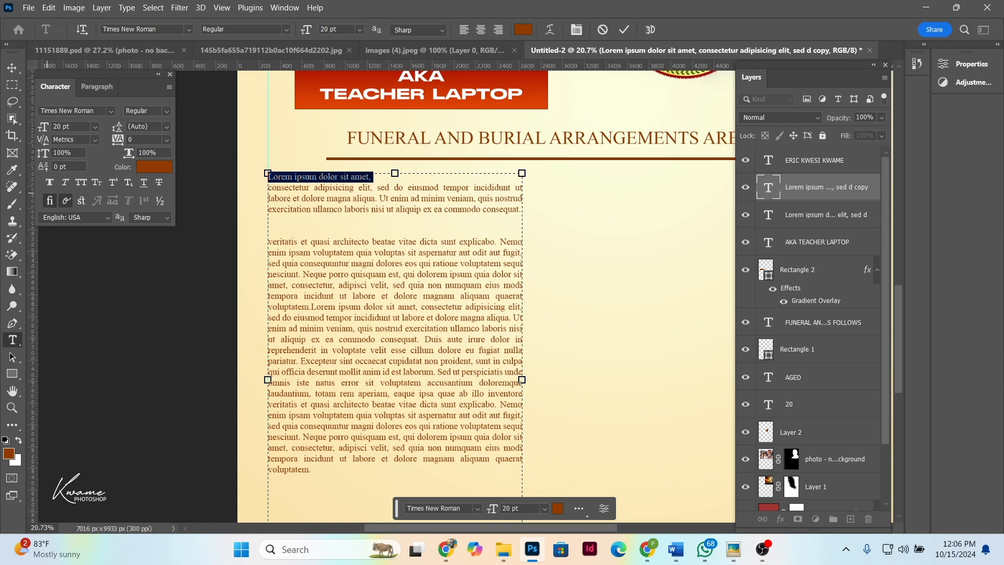
pyautogui.click(50, 182)
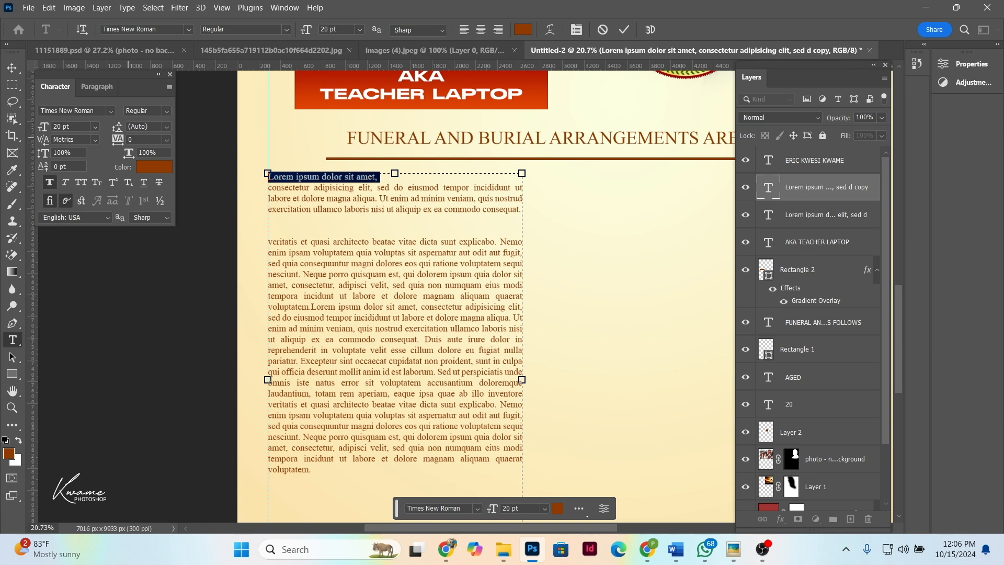
pyautogui.click(80, 182)
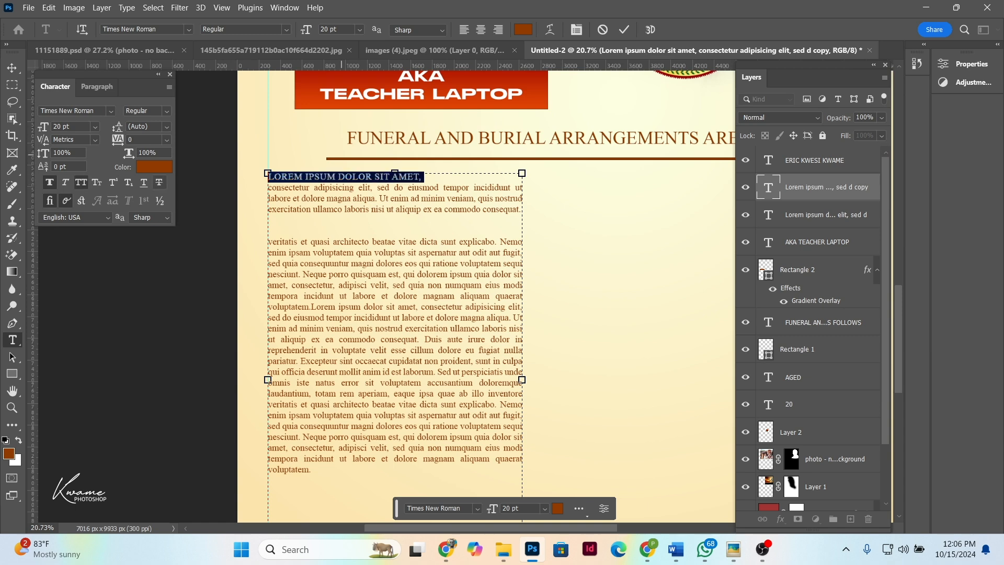
pyautogui.click(12, 68)
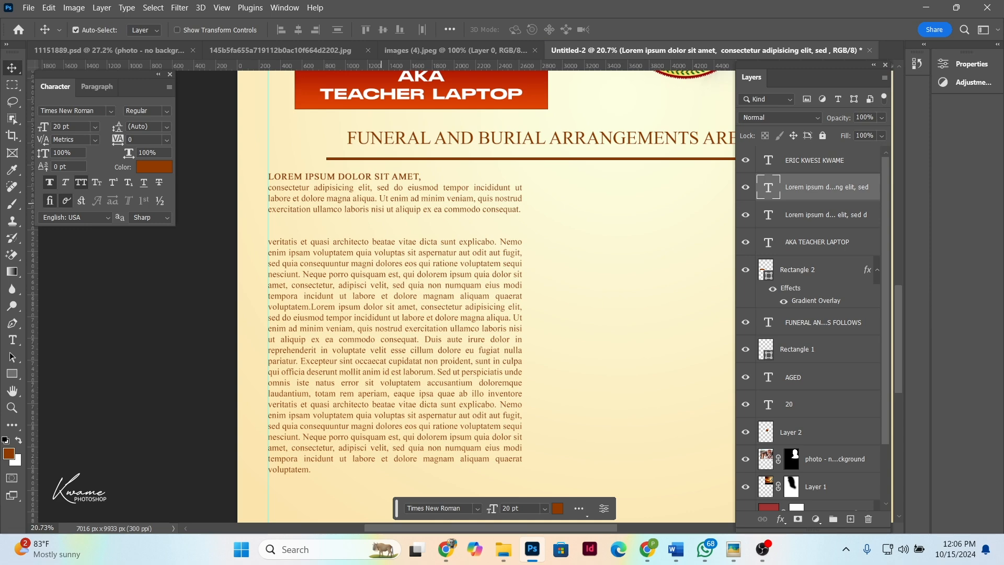
# Reopen the column text and make "veritatis et quasi architecto" a faux bold, all-caps heading on its own line
pyautogui.press('Return')
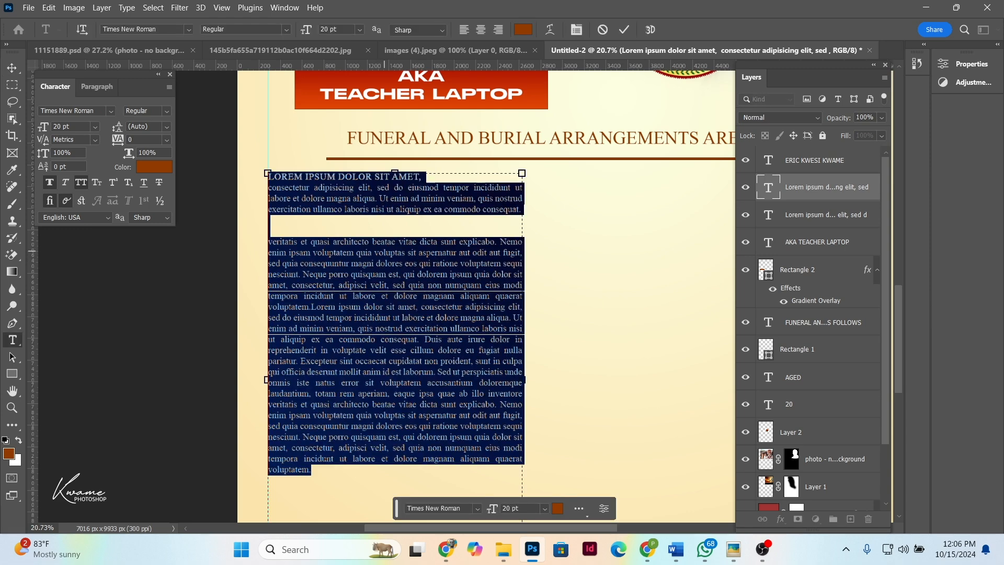
pyautogui.click(373, 242)
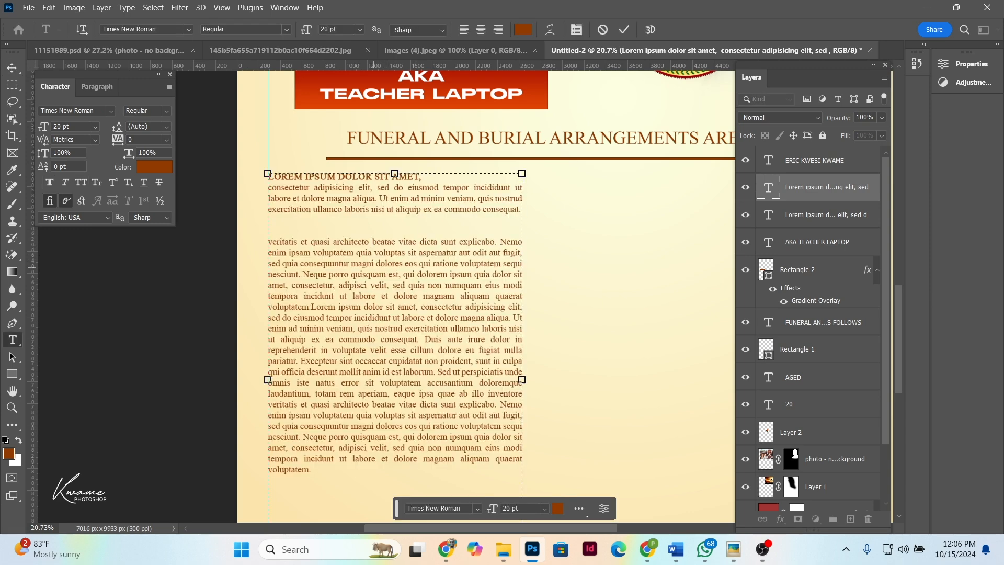
pyautogui.press('Return')
pyautogui.moveTo(369, 242); pyautogui.dragTo(246, 242)
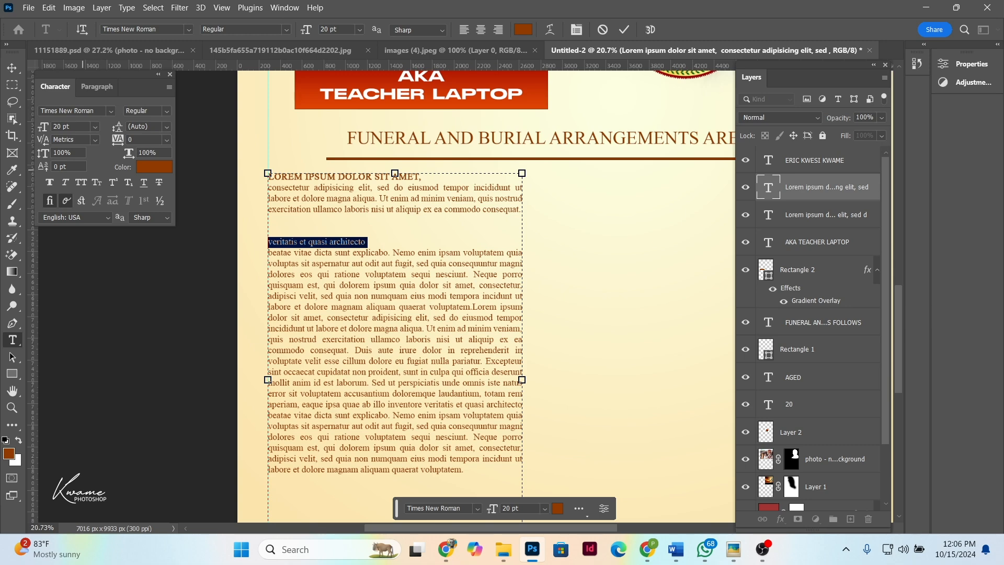
pyautogui.click(50, 182)
pyautogui.scroll(-2, 392, 286)
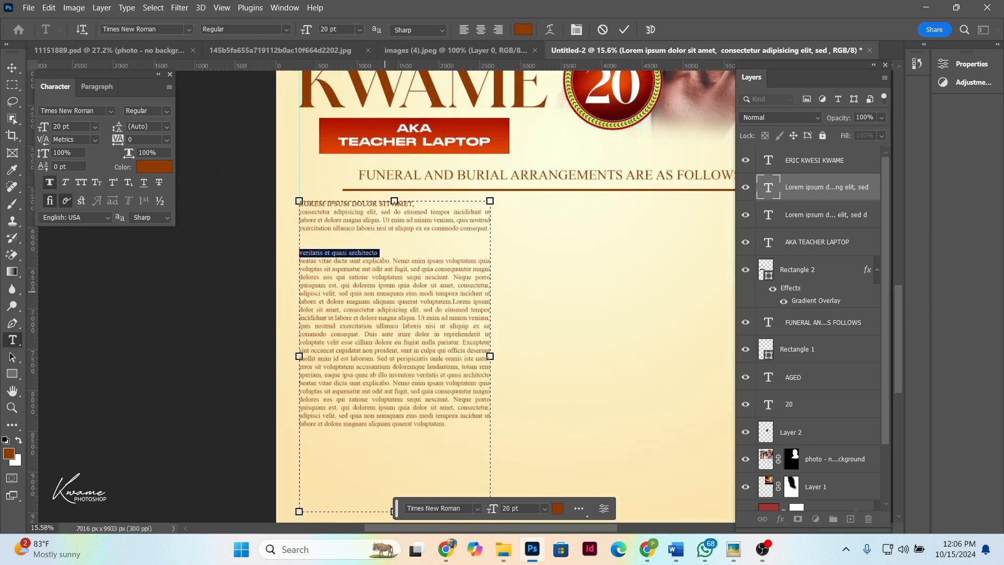
pyautogui.scroll(1, 383, 289)
pyautogui.click(80, 182)
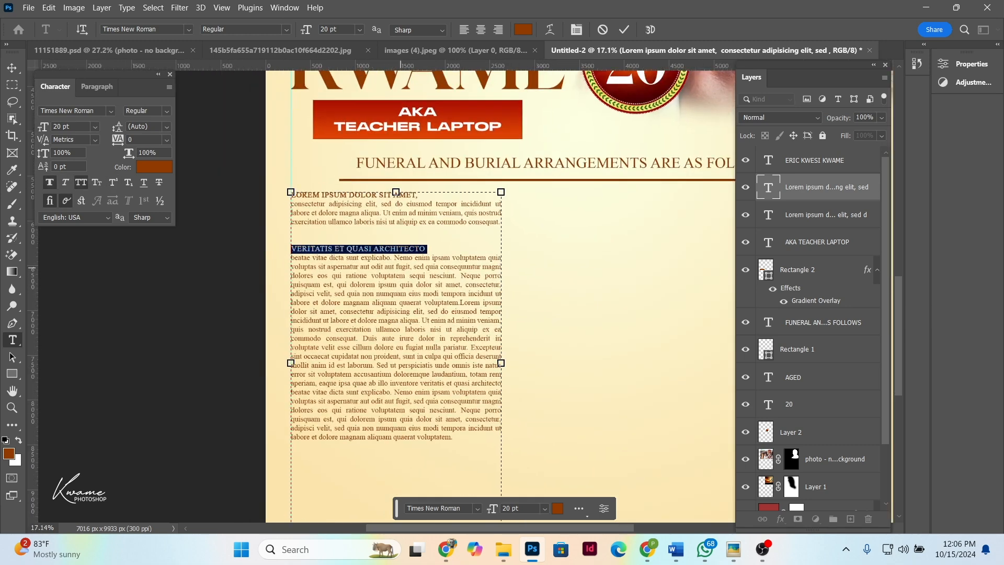
# Split the second paragraph after "quia dolor" and insert a blank line before "sit amet, consectetur,"
pyautogui.click(438, 284)
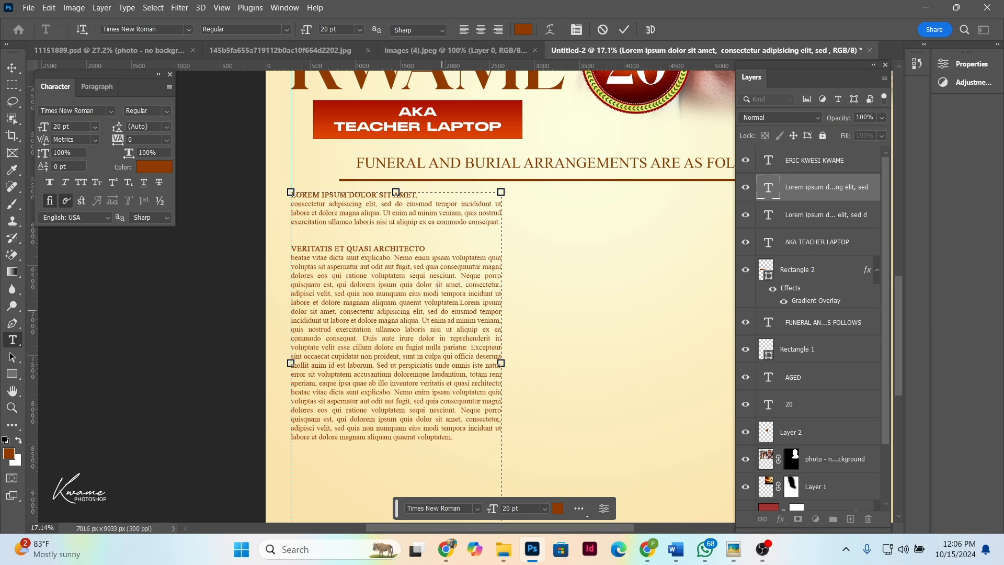
pyautogui.press('Return')
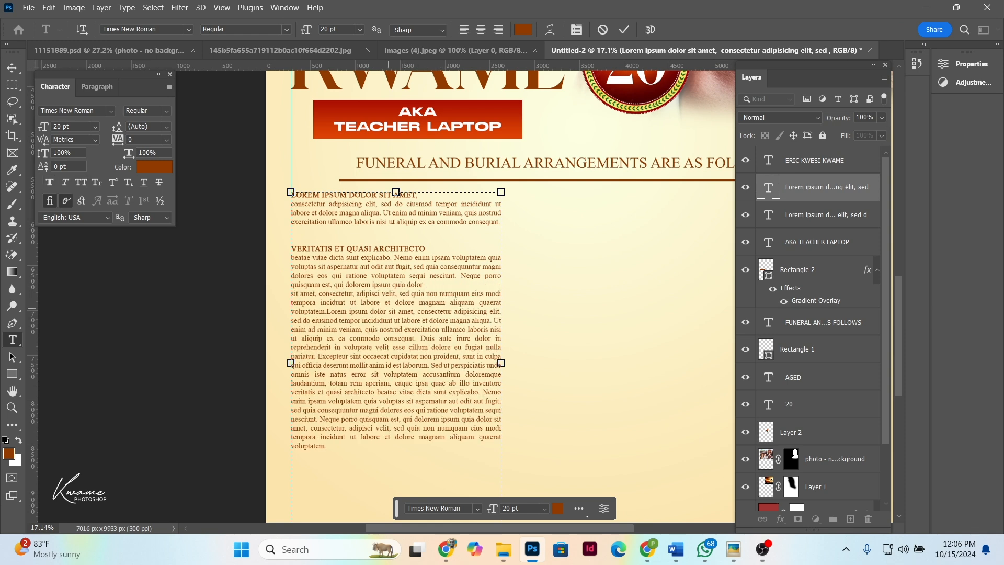
pyautogui.press('Return')
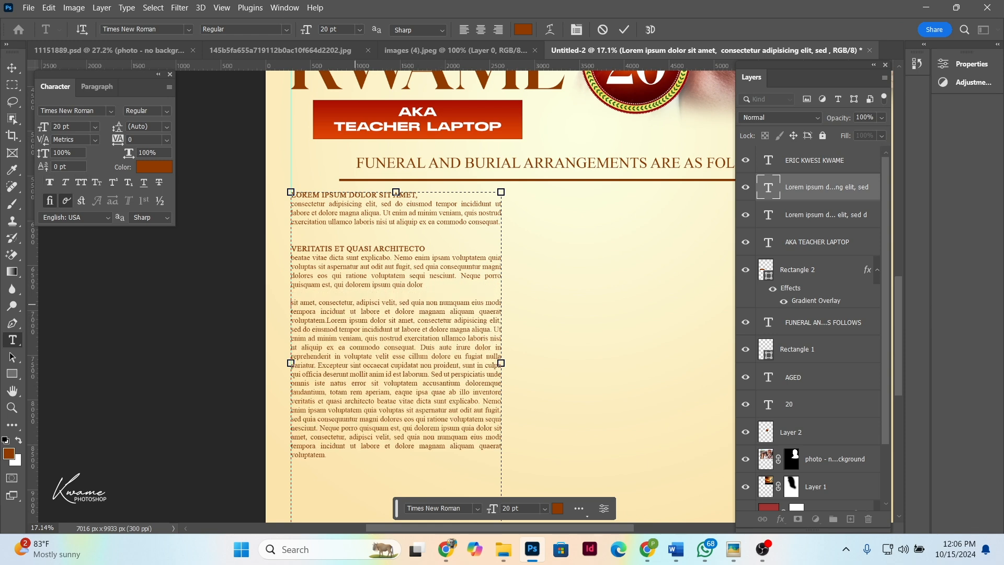
# Format "sit amet, consectetur," as a faux bold, all-caps heading on its own line with a blank line below it
pyautogui.moveTo(355, 304); pyautogui.dragTo(283, 304)
pyautogui.click(50, 182)
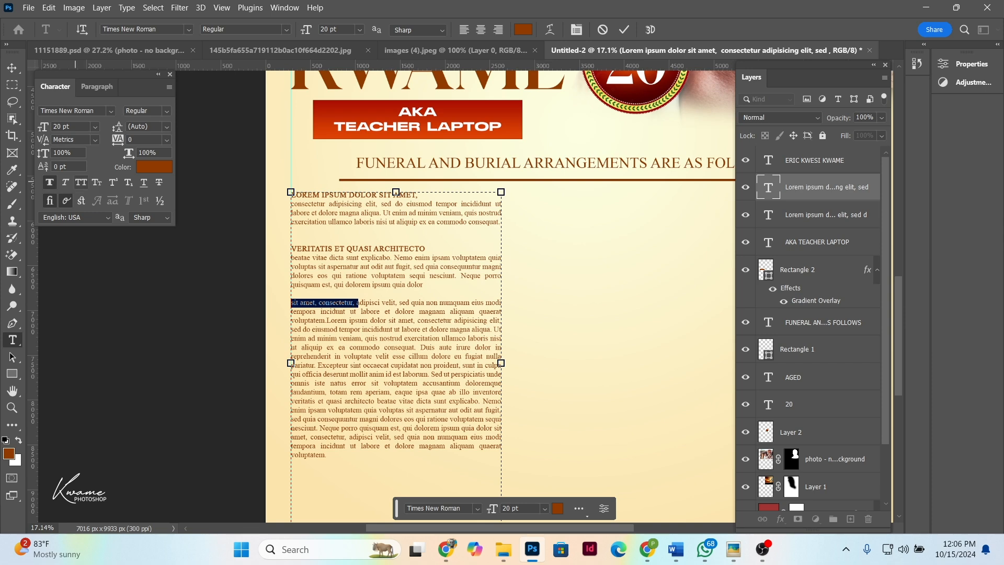
pyautogui.click(81, 182)
pyautogui.click(406, 304)
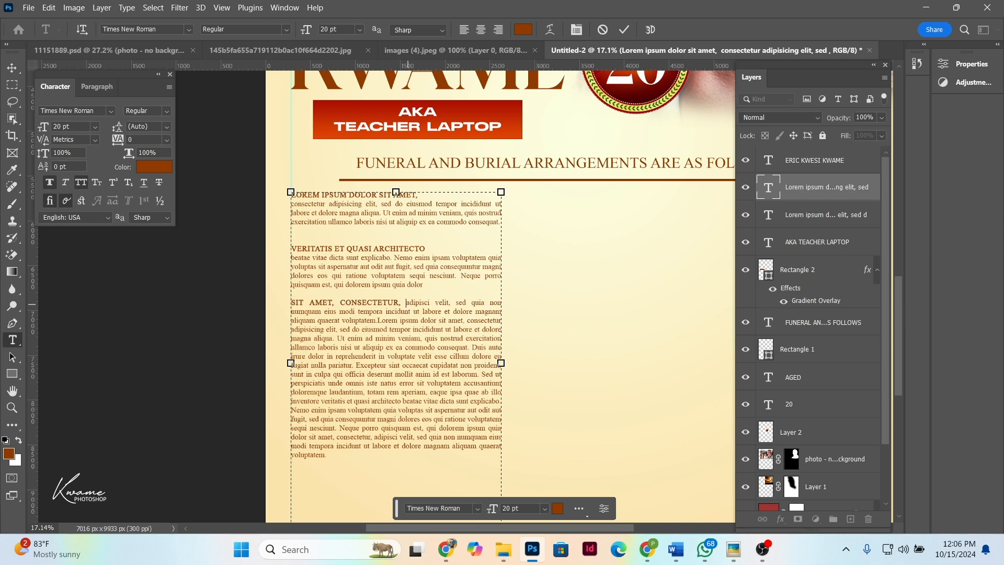
pyautogui.press('Return')
pyautogui.scroll(-3, 386, 291)
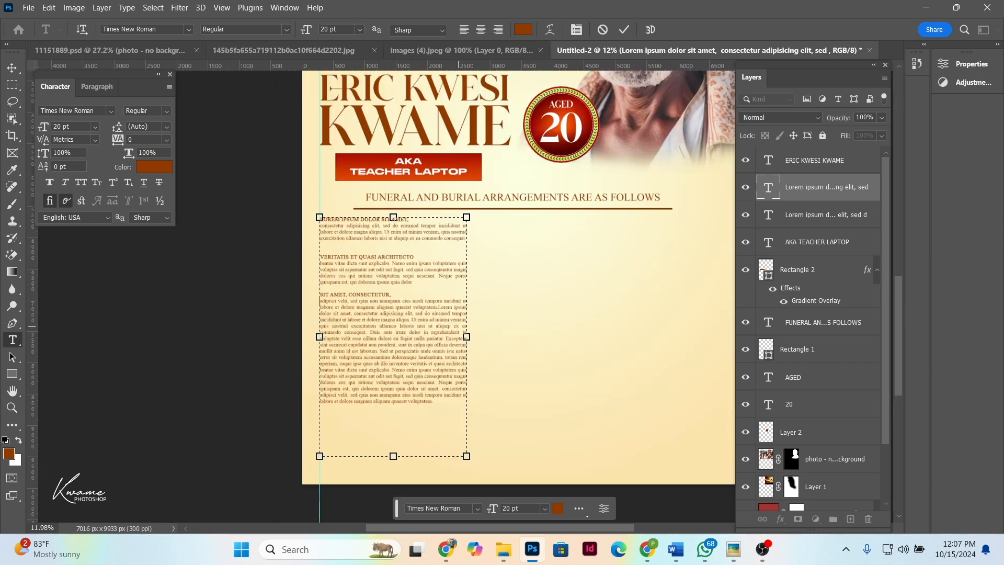
pyautogui.press('Return')
pyautogui.scroll(-2, 517, 277)
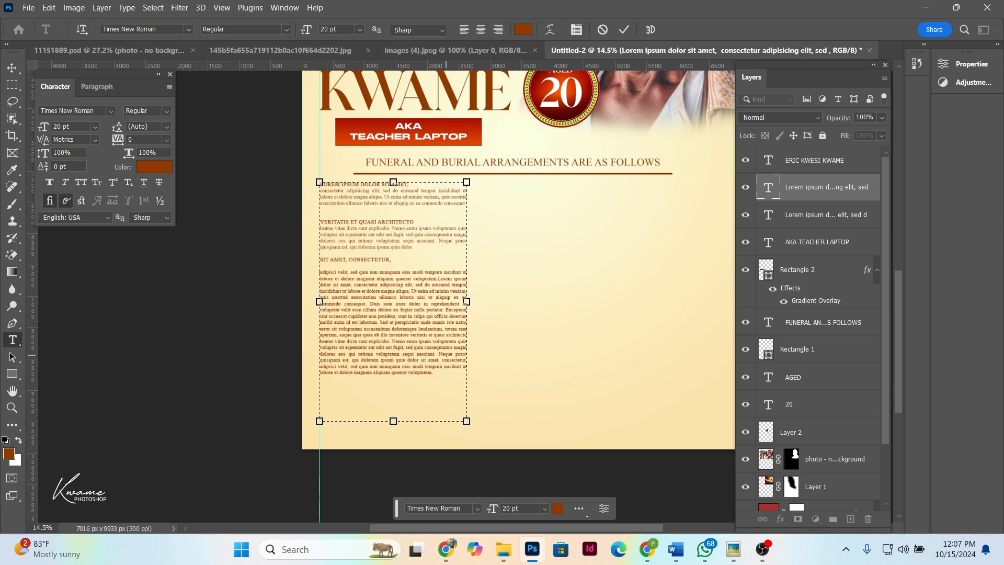
# Remove the blank line below the "SIT AMET, CONSECTETUR," heading and start a separate paragraph at "Ut enim ad minim veniam" after two blank lines
pyautogui.scroll(2, 445, 355)
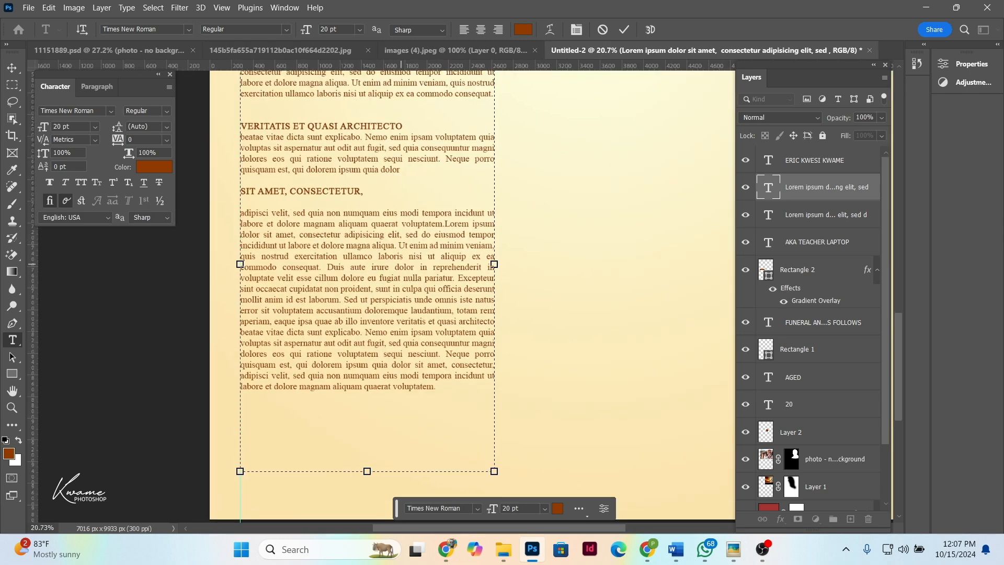
pyautogui.press('Return')
pyautogui.click(245, 205)
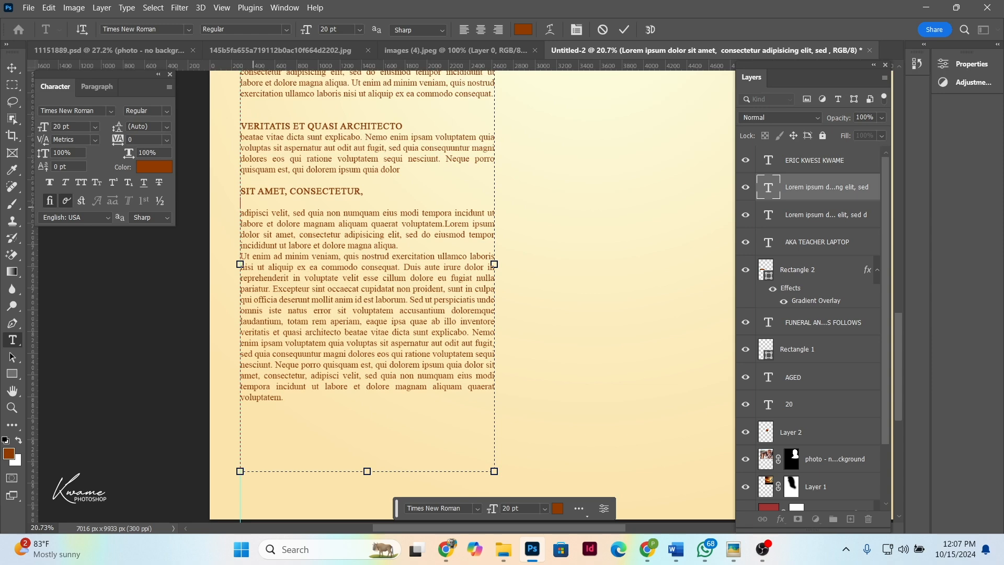
pyautogui.write('\\')
pyautogui.press('BackSpace')
pyautogui.press('BackSpace')
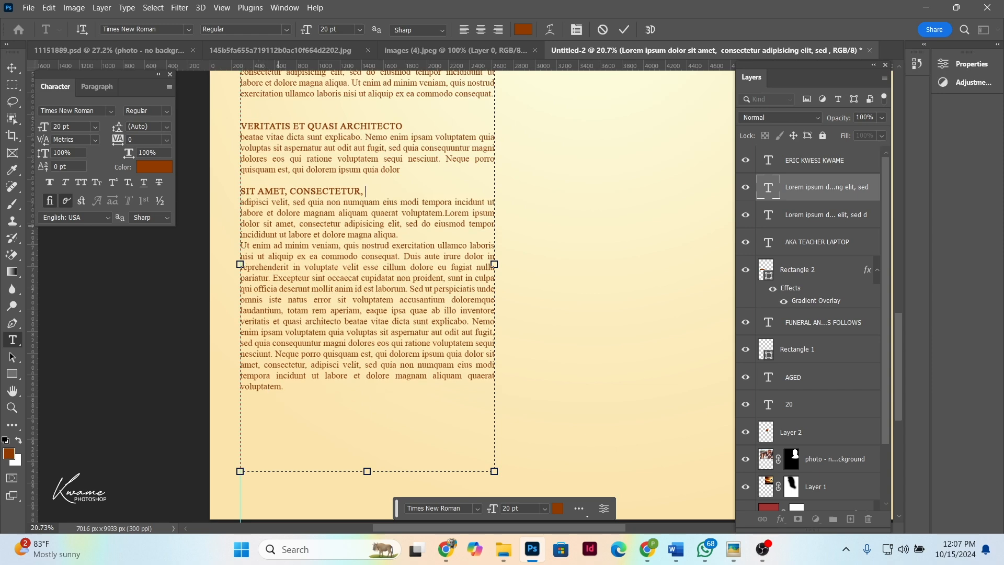
pyautogui.press('Return')
pyautogui.press('Return')
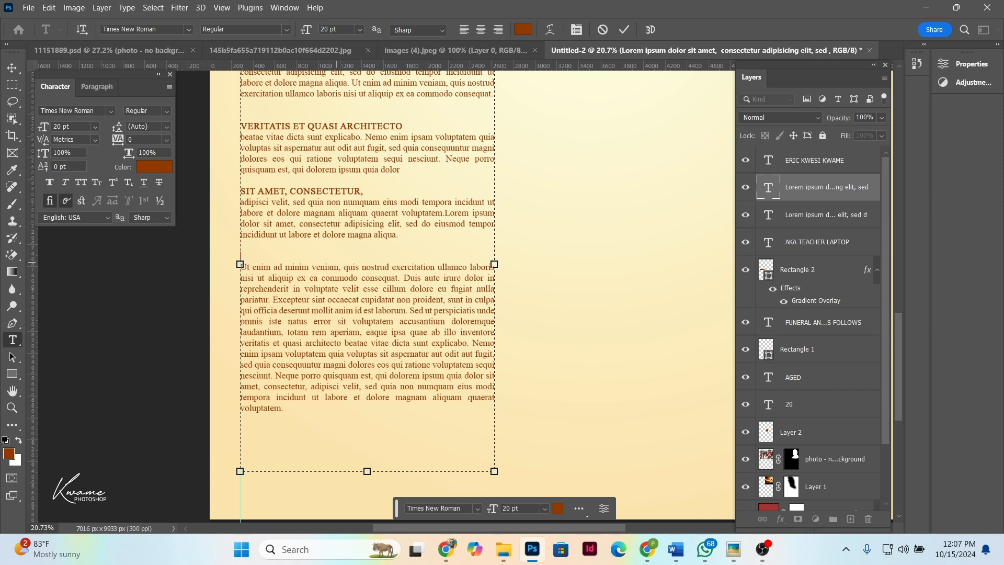
# Format "Ut enim ad minim veniam," as a faux bold, all-caps heading on its own line
pyautogui.moveTo(340, 267); pyautogui.dragTo(240, 267)
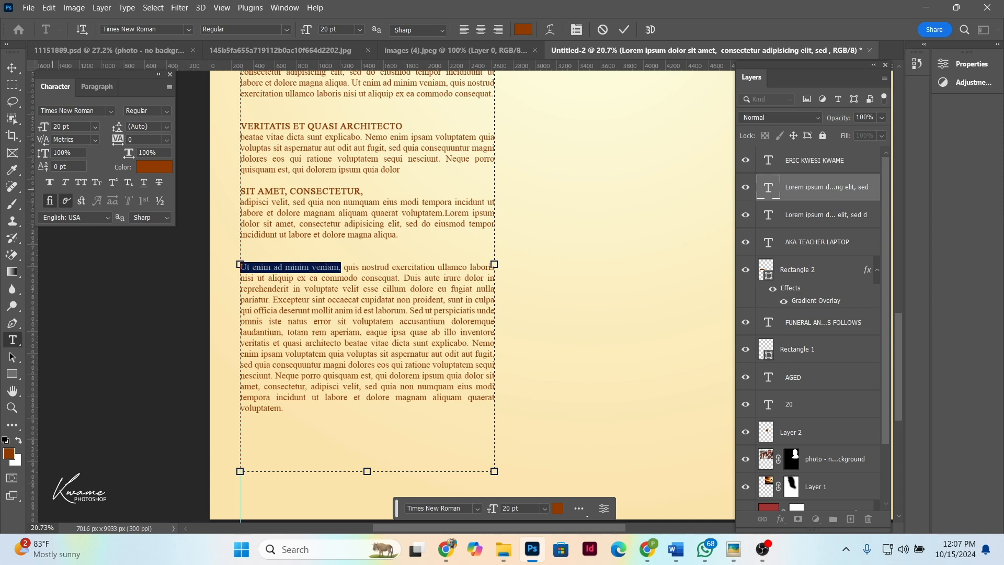
pyautogui.click(81, 182)
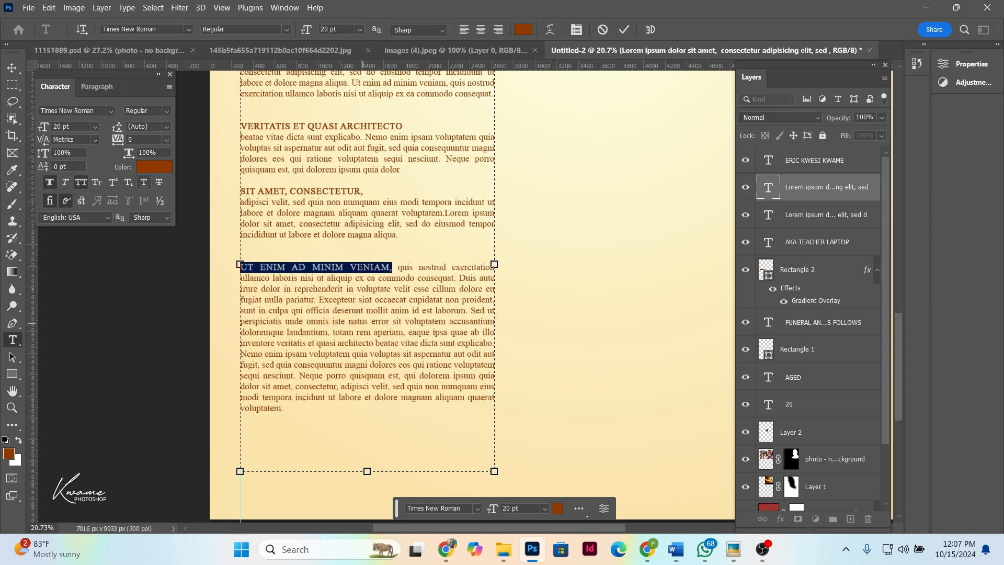
pyautogui.click(402, 271)
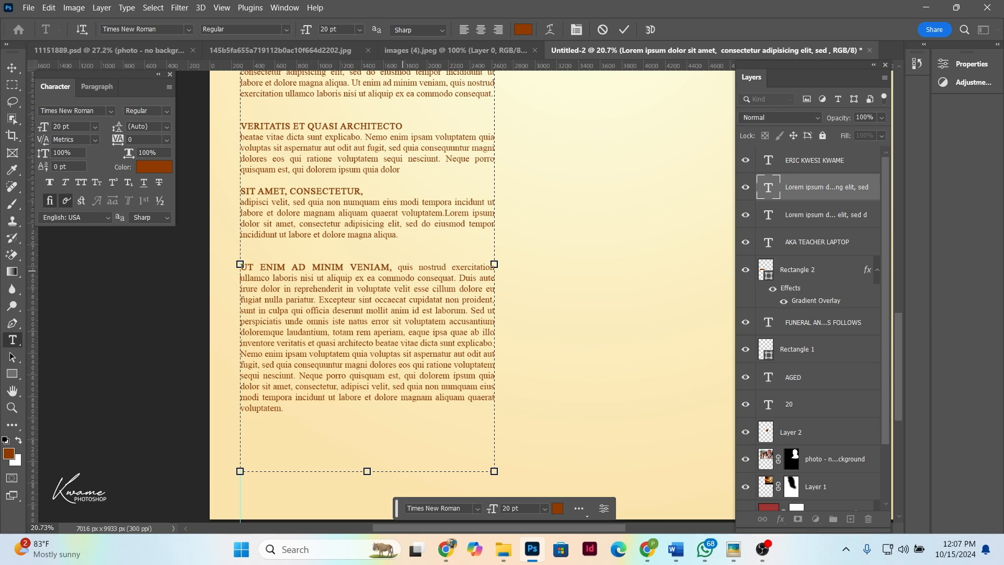
pyautogui.press('Return')
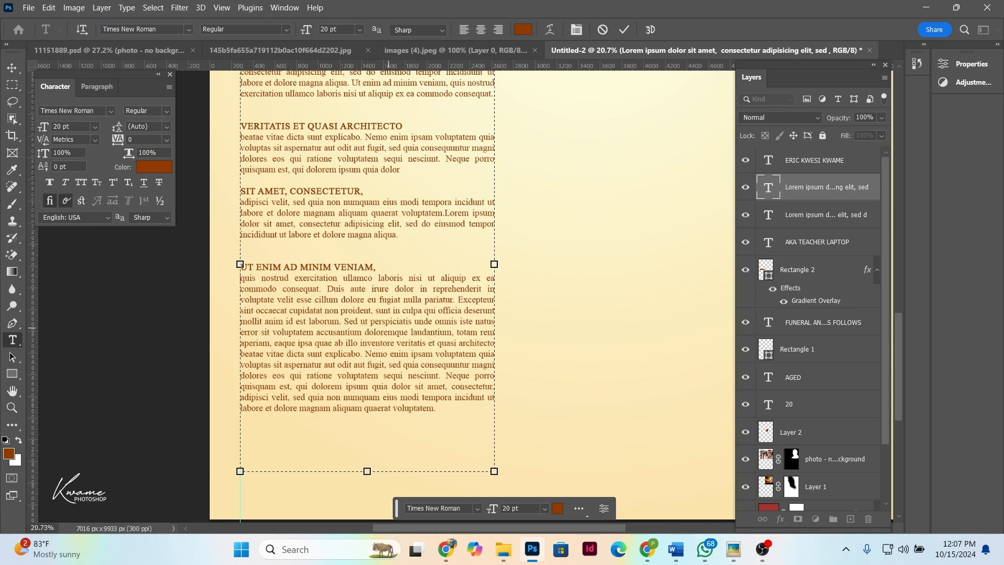
# Delete everything after "Sed ut" in the last section and shorten the column's text frame to suit
pyautogui.moveTo(370, 321); pyautogui.dragTo(445, 399)
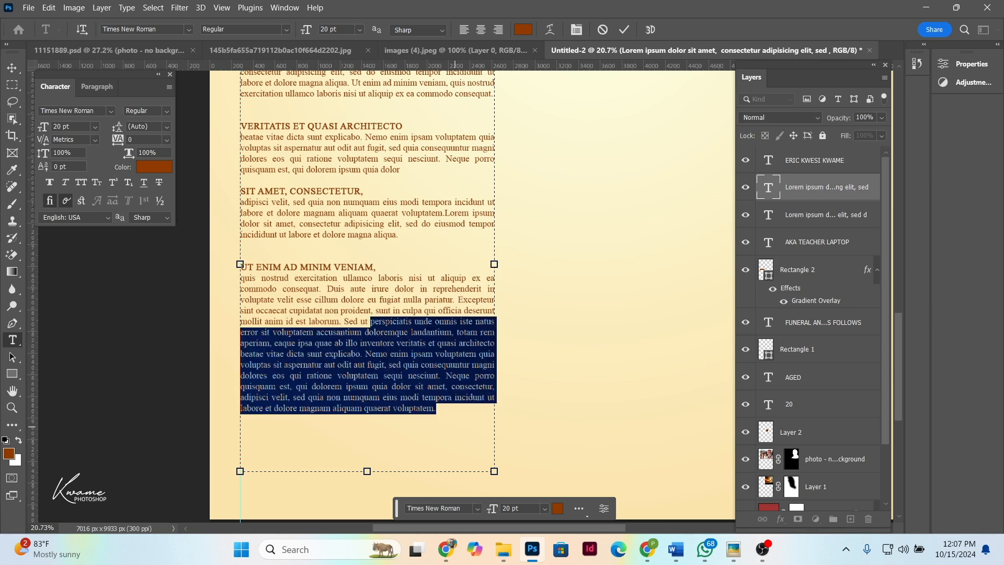
pyautogui.press('BackSpace')
pyautogui.scroll(-5, 300, 237)
pyautogui.scroll(3, 304, 240)
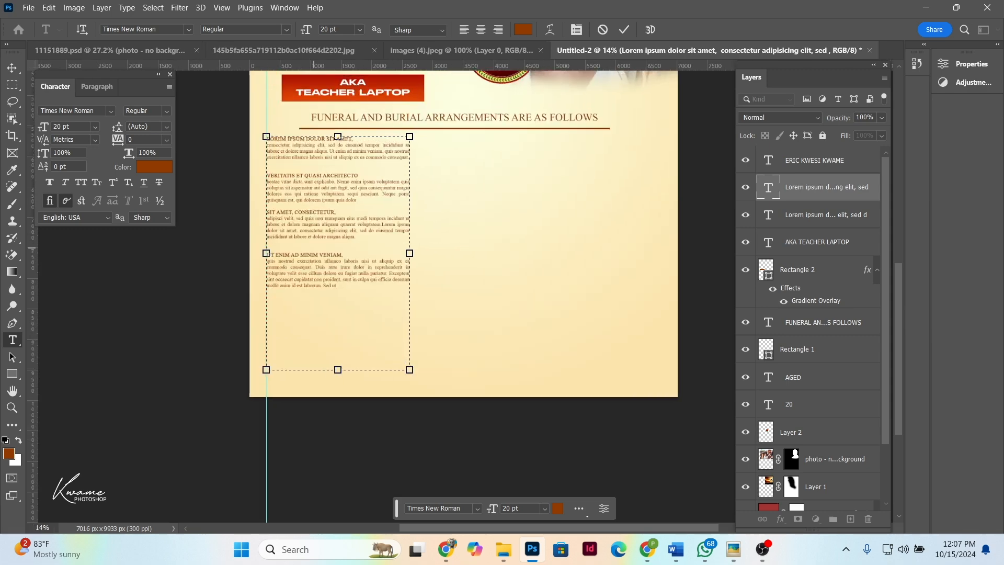
pyautogui.moveTo(346, 408); pyautogui.dragTo(346, 302)
pyautogui.click(12, 68)
# Reopen the column text and delete "qui ratione voluptatem" through "quia dolor" from the end of the second section
pyautogui.scroll(-5, 403, 208)
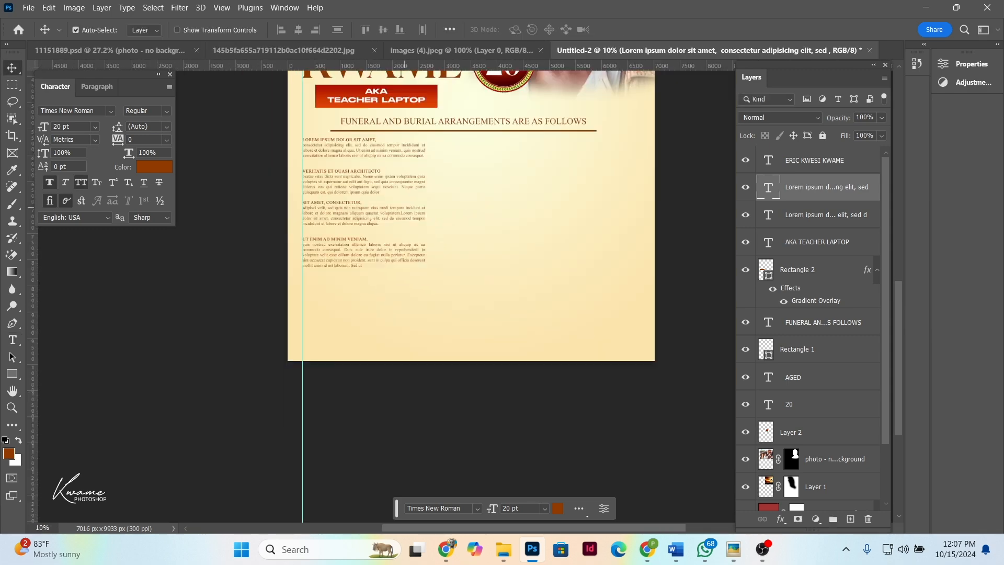
pyautogui.scroll(2, 405, 208)
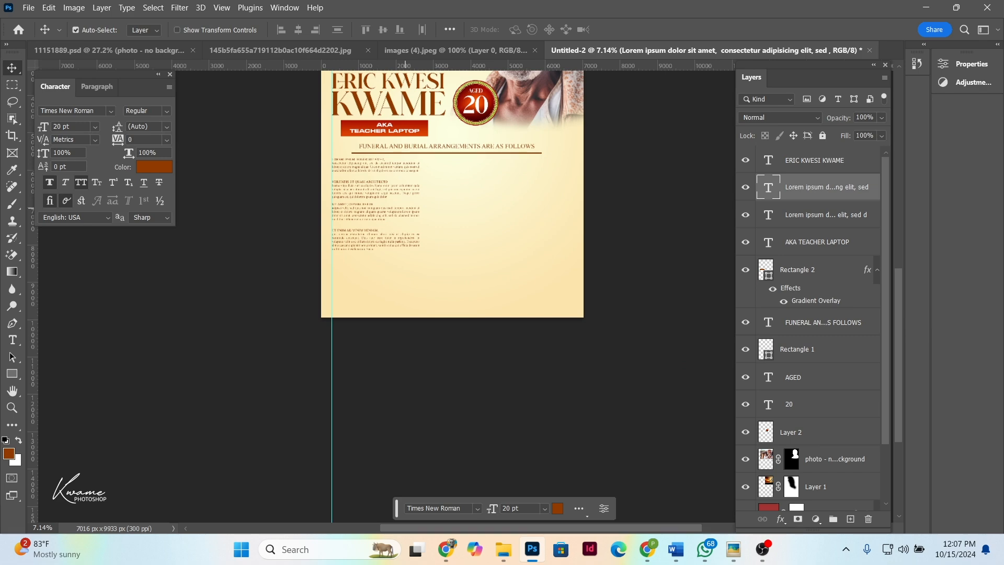
pyautogui.scroll(3, 405, 208)
pyautogui.moveTo(411, 179); pyautogui.dragTo(460, 237)
pyautogui.doubleClick(446, 212)
pyautogui.scroll(3, 367, 268)
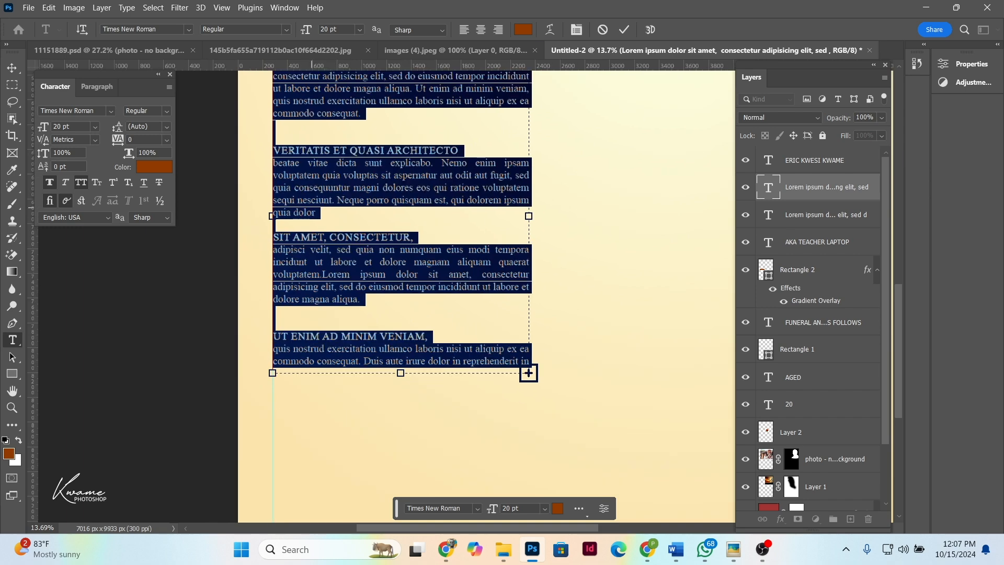
pyautogui.moveTo(318, 212); pyautogui.dragTo(427, 188)
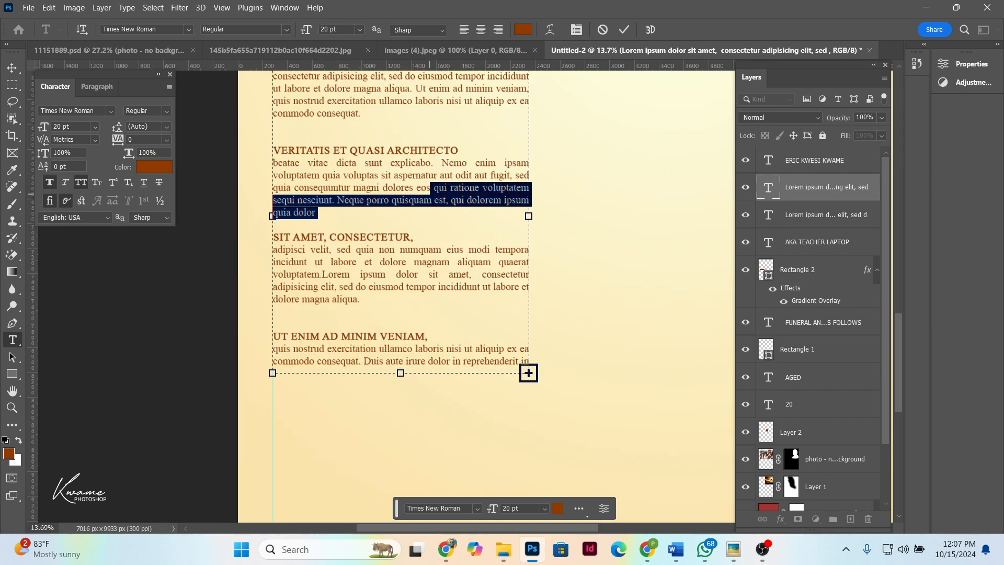
pyautogui.press('BackSpace')
# Trim the first section to end at "tempor incididunt ut" and cut the third section's ending back to "dolore mag", removing the extra blank line
pyautogui.moveTo(365, 114); pyautogui.dragTo(284, 89)
pyautogui.click(284, 89)
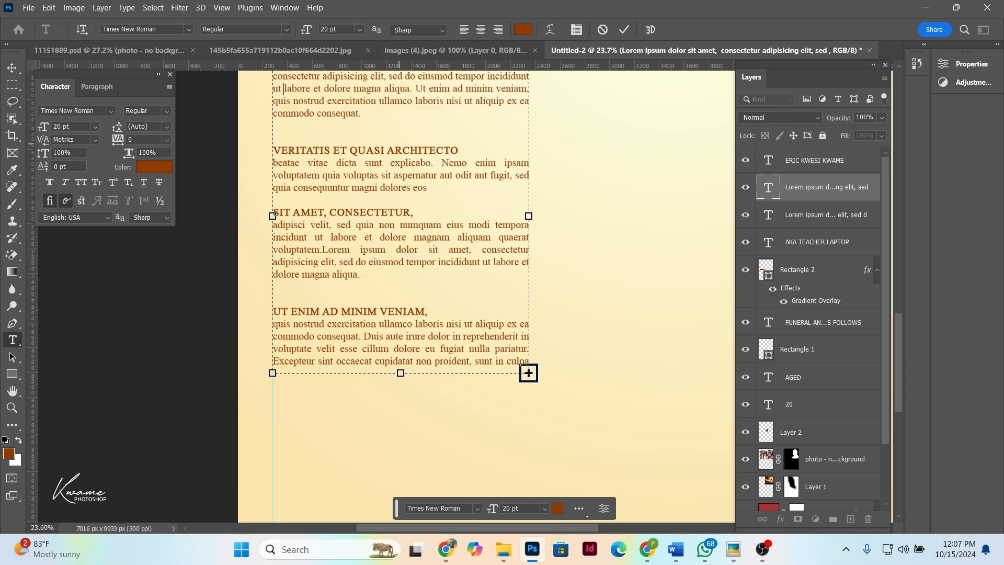
pyautogui.moveTo(321, 250)
pyautogui.mouseDown()
pyautogui.moveTo(274, 262)
pyautogui.moveTo(378, 264)
pyautogui.moveTo(274, 262)
pyautogui.moveTo(366, 251)
pyautogui.moveTo(334, 262)
pyautogui.moveTo(320, 250)
pyautogui.mouseUp()
pyautogui.press('BackSpace')
# Delete the last section's text from "cillum dolore" onward and the third section's text after "voluptatem."
pyautogui.click(350, 299)
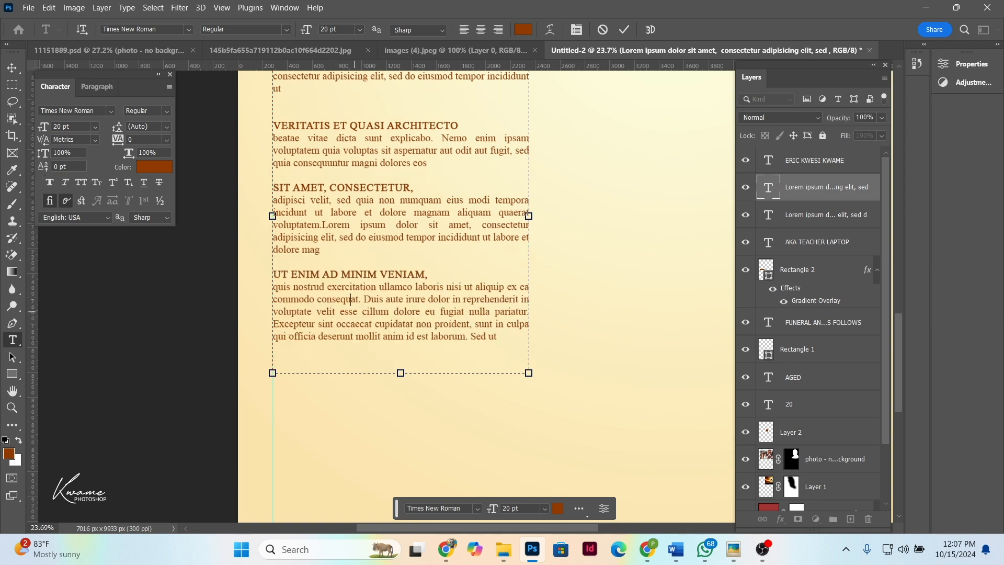
pyautogui.moveTo(362, 312); pyautogui.dragTo(493, 336)
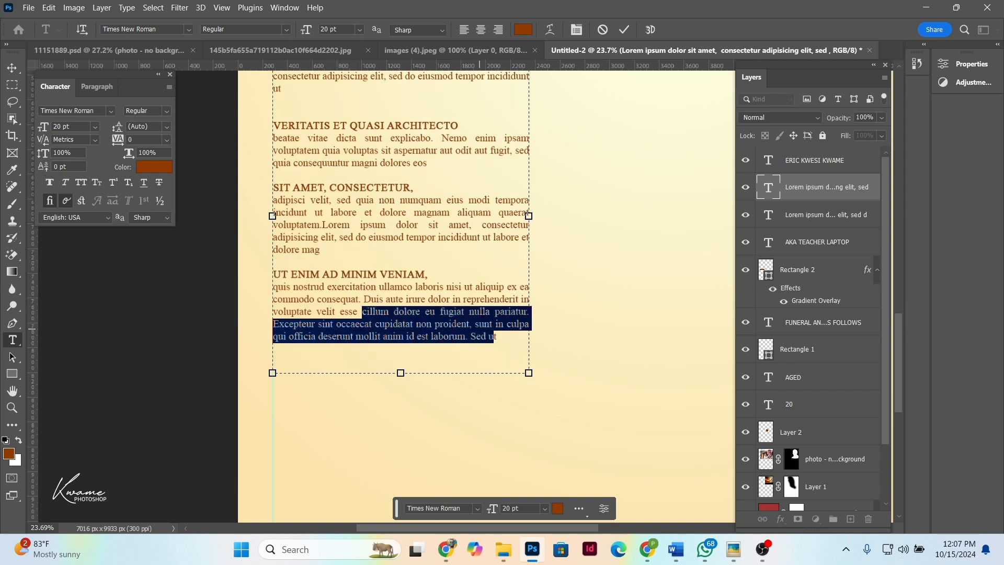
pyautogui.press('BackSpace')
pyautogui.moveTo(322, 224); pyautogui.dragTo(340, 251)
pyautogui.press('BackSpace')
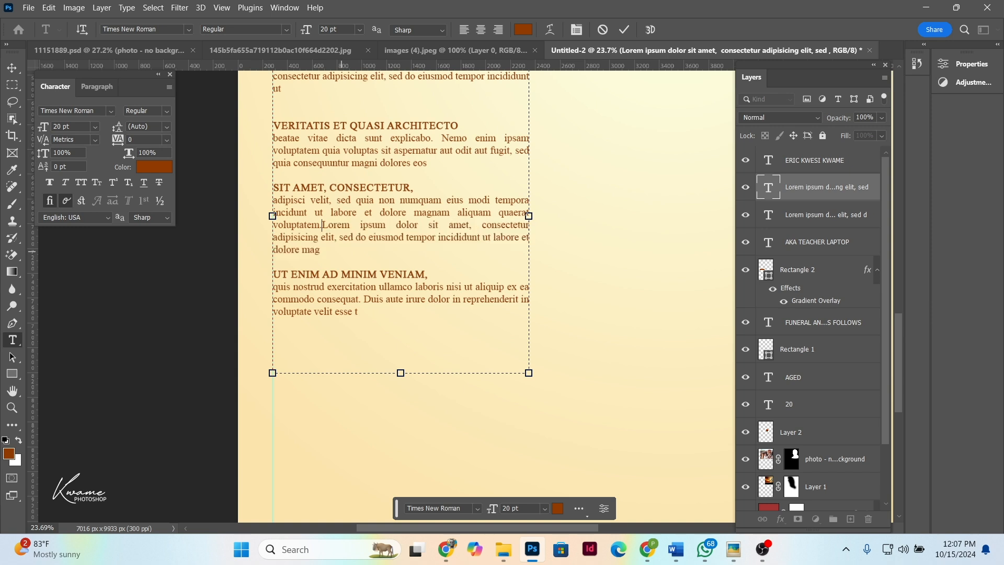
# Remove the extra blank line above the "VERITATIS ET QUASI ARCHITECTO" heading and commit the text
pyautogui.scroll(1, 344, 165)
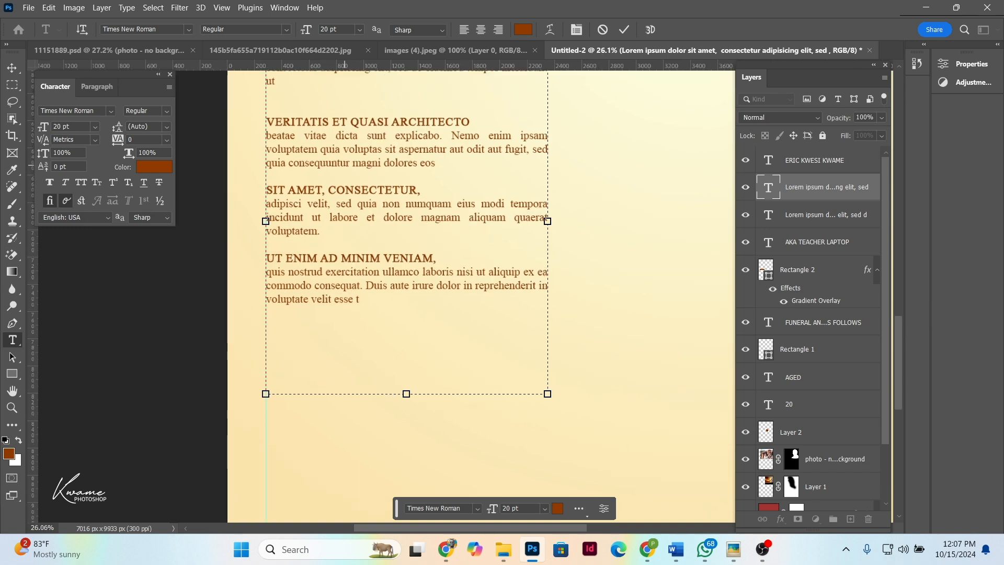
pyautogui.press('BackSpace')
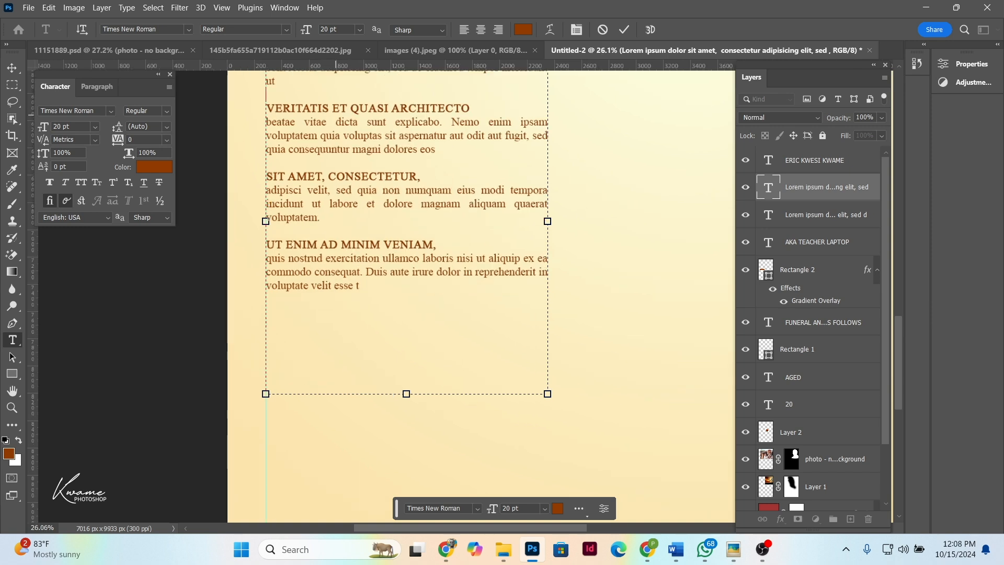
pyautogui.click(12, 67)
pyautogui.scroll(2, 449, 181)
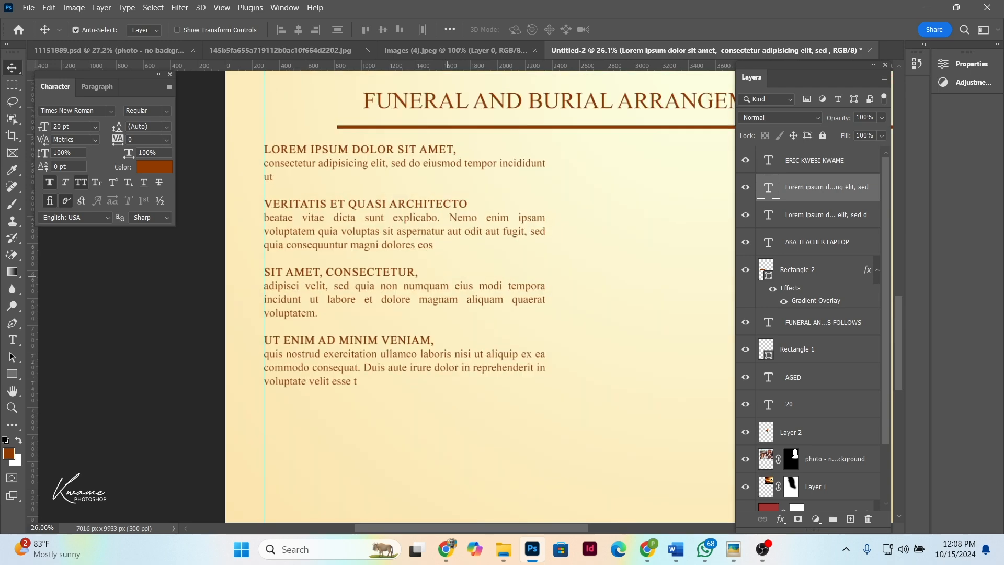
# Narrow the column's text frame slightly and shorten it to just below the last line of text
pyautogui.scroll(-8, 449, 262)
pyautogui.scroll(2, 376, 235)
pyautogui.doubleClick(366, 221)
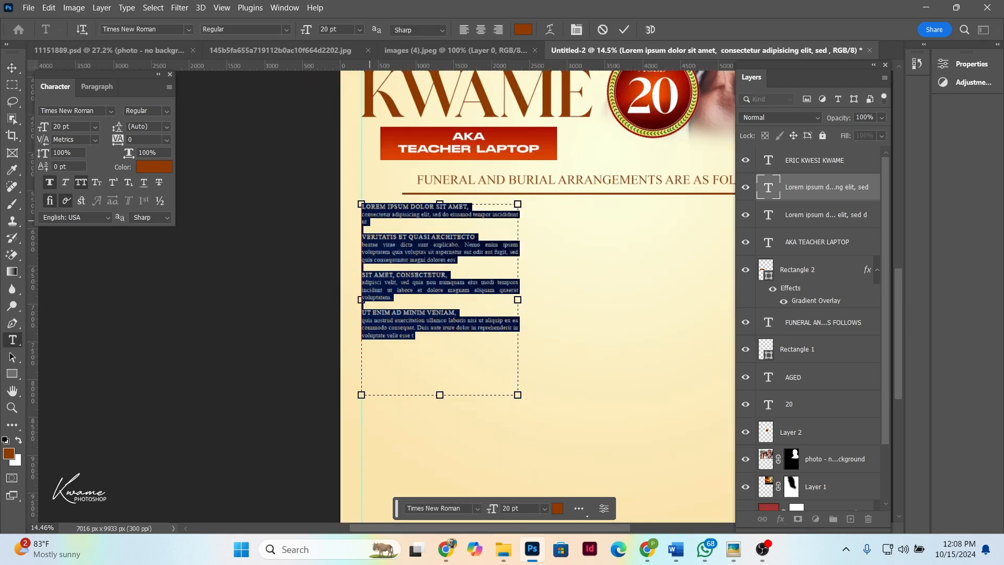
pyautogui.click(366, 222)
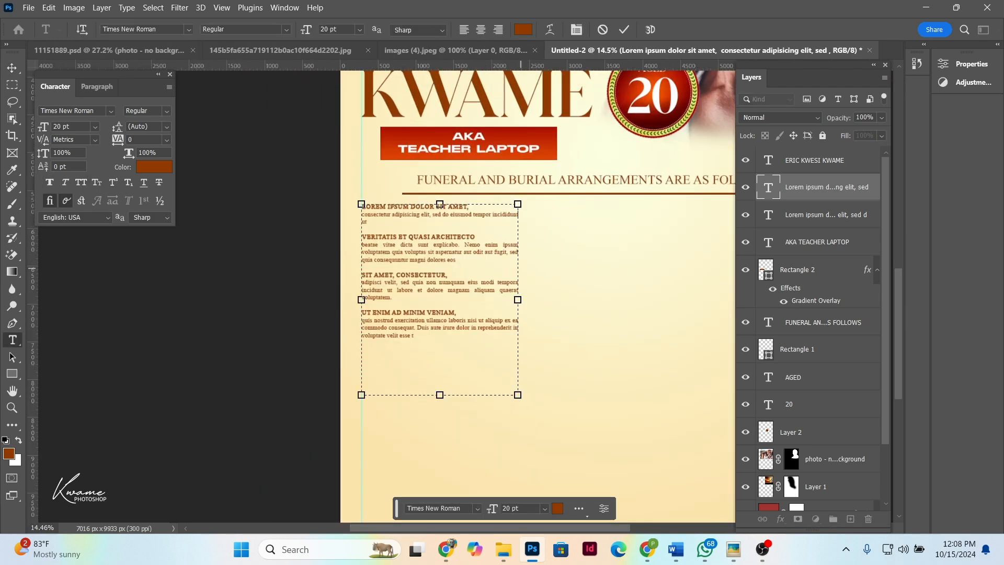
pyautogui.moveTo(517, 300); pyautogui.dragTo(499, 299)
pyautogui.moveTo(432, 396); pyautogui.dragTo(432, 345)
pyautogui.click(11, 69)
# Duplicate the long paragraph above the name into the lower right of the poster, against a new vertical guide at the right margin
pyautogui.scroll(-8, 445, 260)
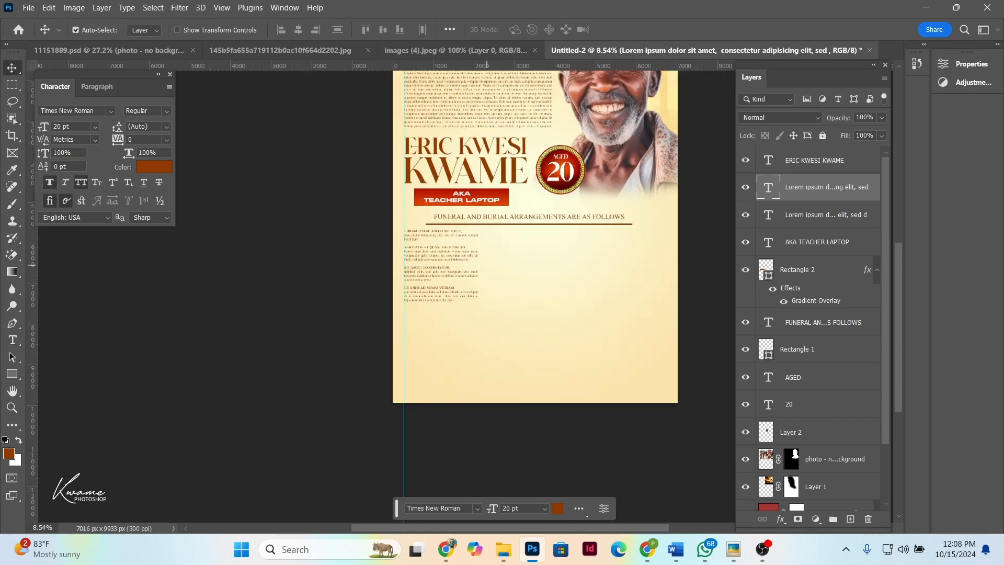
pyautogui.scroll(3, 542, 255)
pyautogui.moveTo(443, 72); pyautogui.dragTo(556, 244)
pyautogui.moveTo(32, 333); pyautogui.dragTo(632, 324)
pyautogui.moveTo(616, 252); pyautogui.dragTo(606, 250)
pyautogui.moveTo(599, 284); pyautogui.dragTo(604, 279)
# Add a horizontal guide at the top of the left column text and align the duplicated paragraph to it
pyautogui.scroll(6, 596, 273)
pyautogui.moveTo(328, 64); pyautogui.dragTo(327, 181)
pyautogui.moveTo(496, 268); pyautogui.dragTo(519, 265)
# Resize the duplicated paragraph's text frame into a tall, narrow column against the right margin guide, extending below all its text
pyautogui.doubleClick(686, 341)
pyautogui.moveTo(352, 262); pyautogui.dragTo(482, 262)
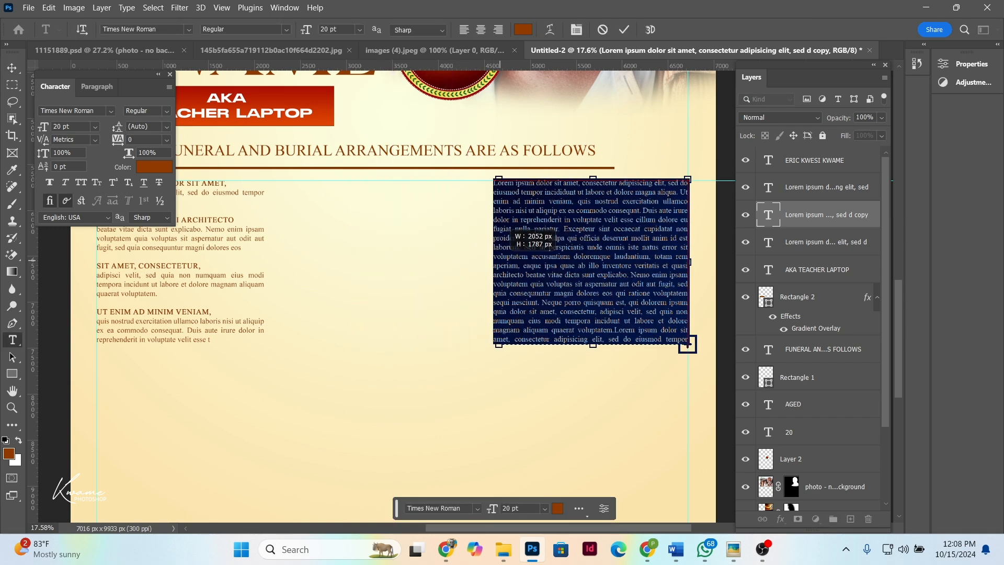
pyautogui.moveTo(687, 344)
pyautogui.mouseDown()
pyautogui.moveTo(687, 496)
pyautogui.moveTo(687, 306)
pyautogui.moveTo(688, 340)
pyautogui.mouseUp()
pyautogui.moveTo(496, 169); pyautogui.dragTo(485, 169)
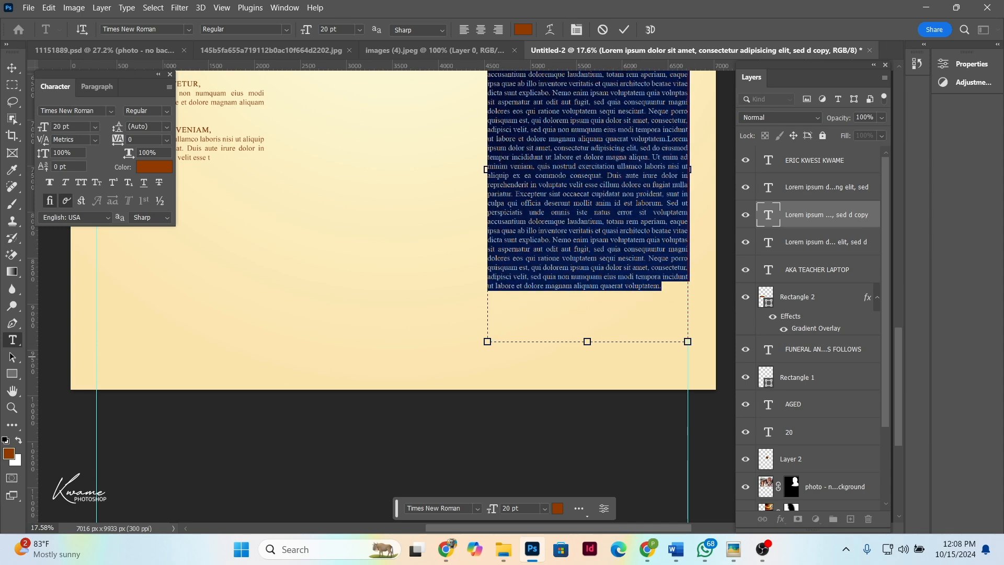
# Split the right column text into paragraphs, adding a blank line before "totam rem aperiam" and before "Neque porro quisquam est"
pyautogui.scroll(3, 386, 292)
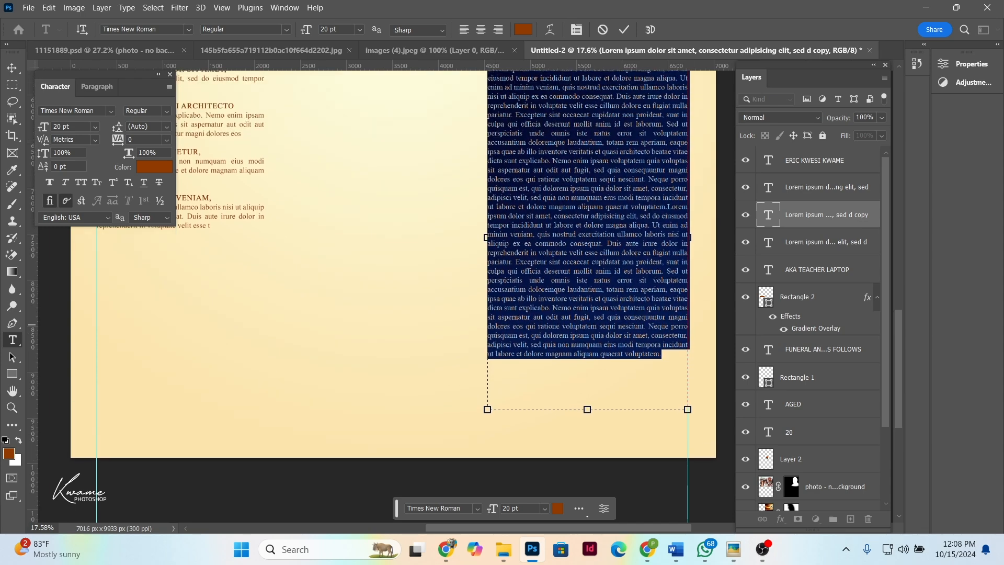
pyautogui.scroll(3, 387, 292)
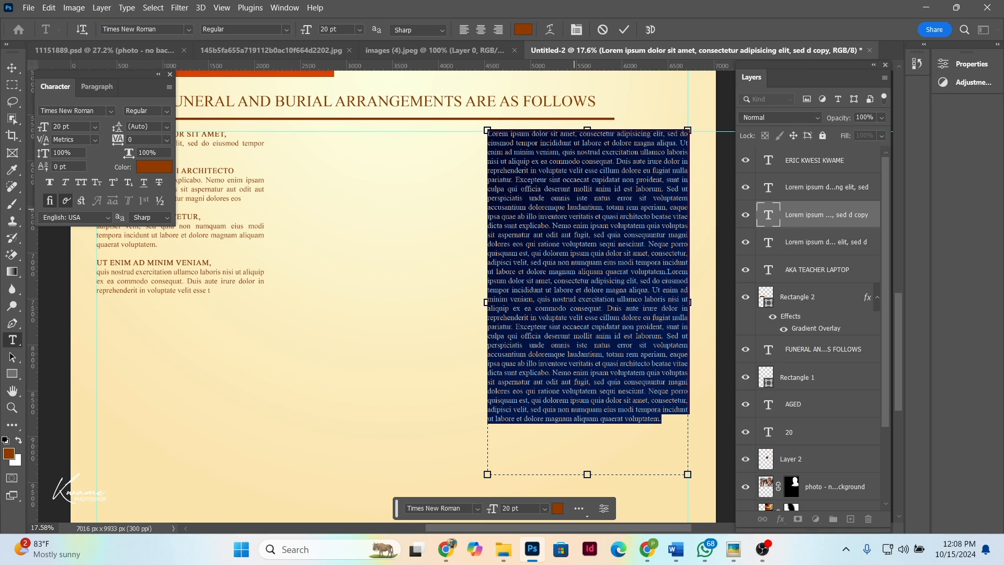
pyautogui.click(607, 207)
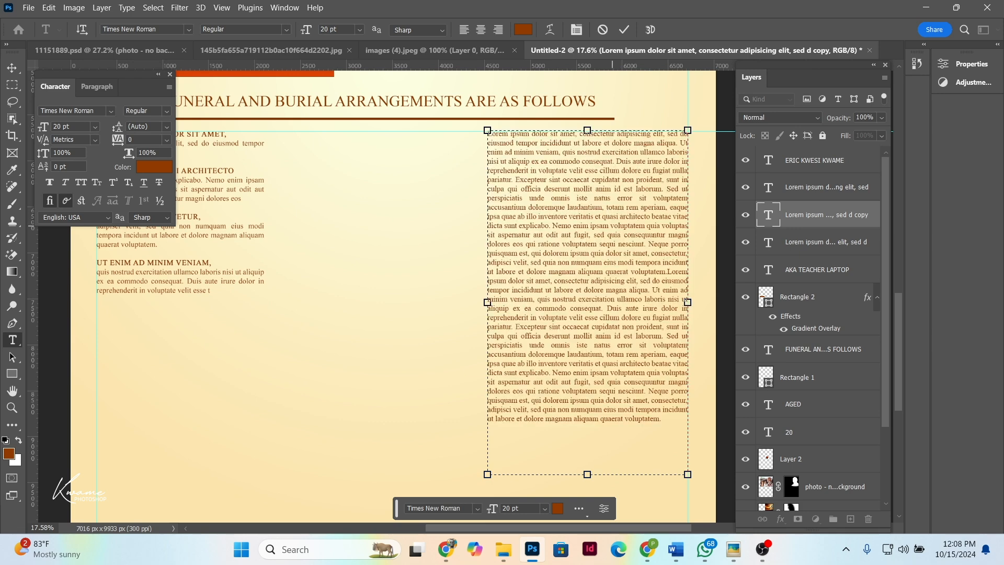
pyautogui.press('Return')
pyautogui.press('Return')
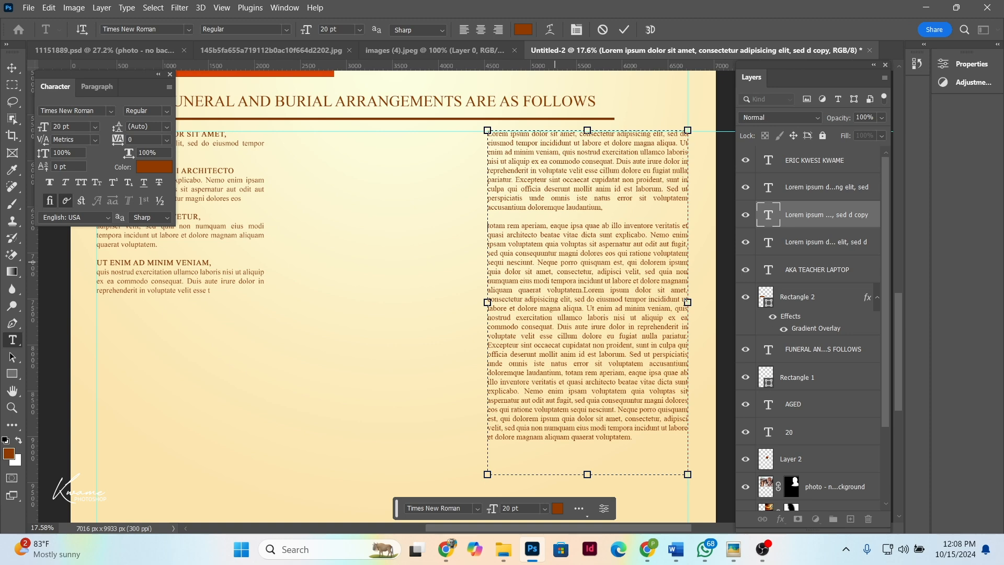
pyautogui.click(537, 262)
pyautogui.press('Return')
pyautogui.press('Return')
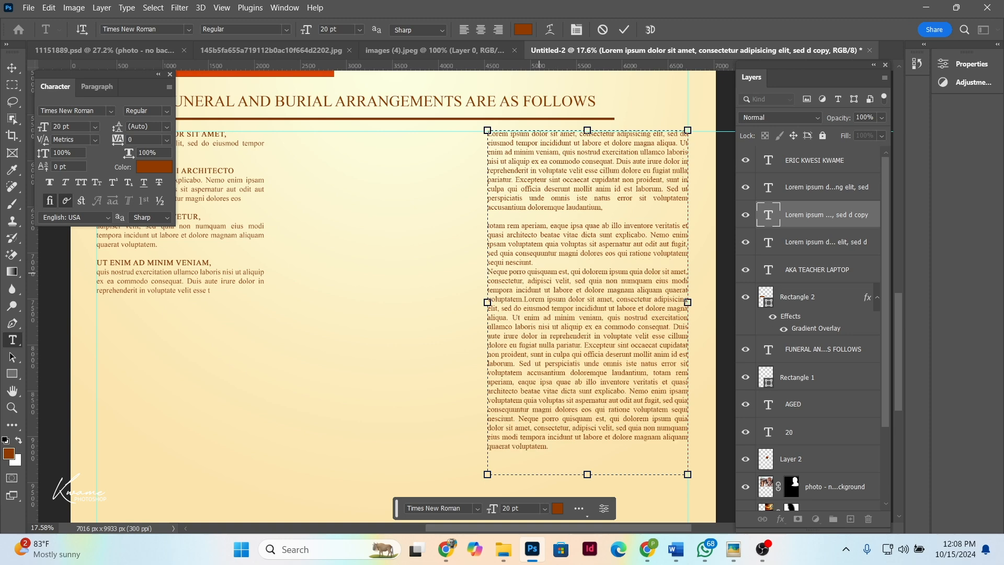
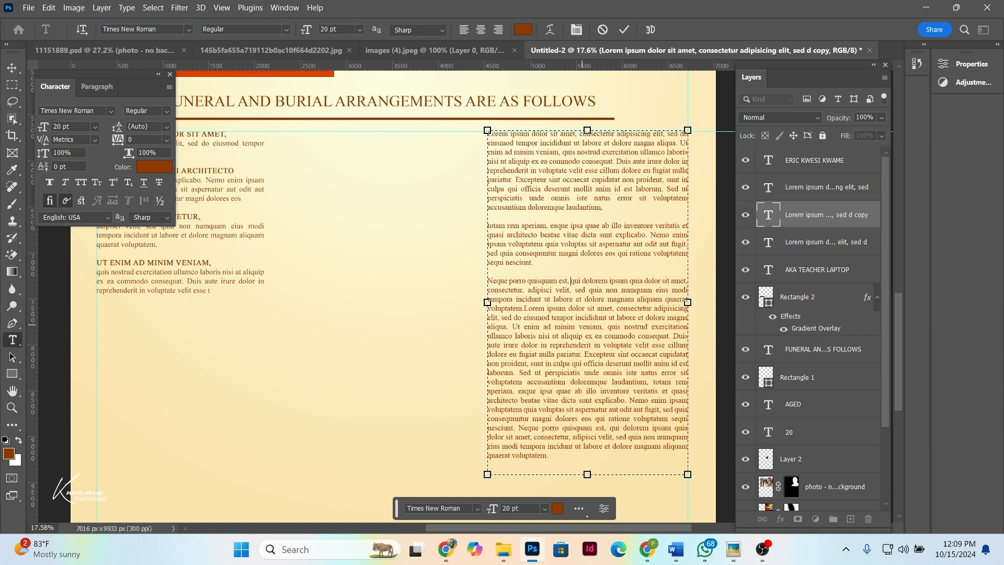
# Make "Neque porro quisquam est," a faux bold, all-caps heading on its own line in the right column
pyautogui.press('Return')
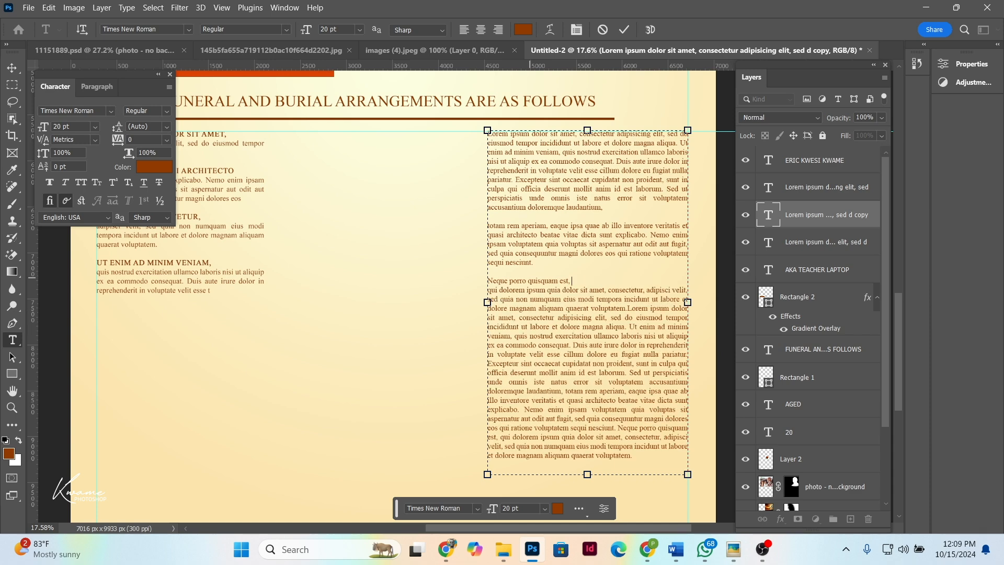
pyautogui.moveTo(572, 281); pyautogui.dragTo(459, 273)
pyautogui.click(49, 182)
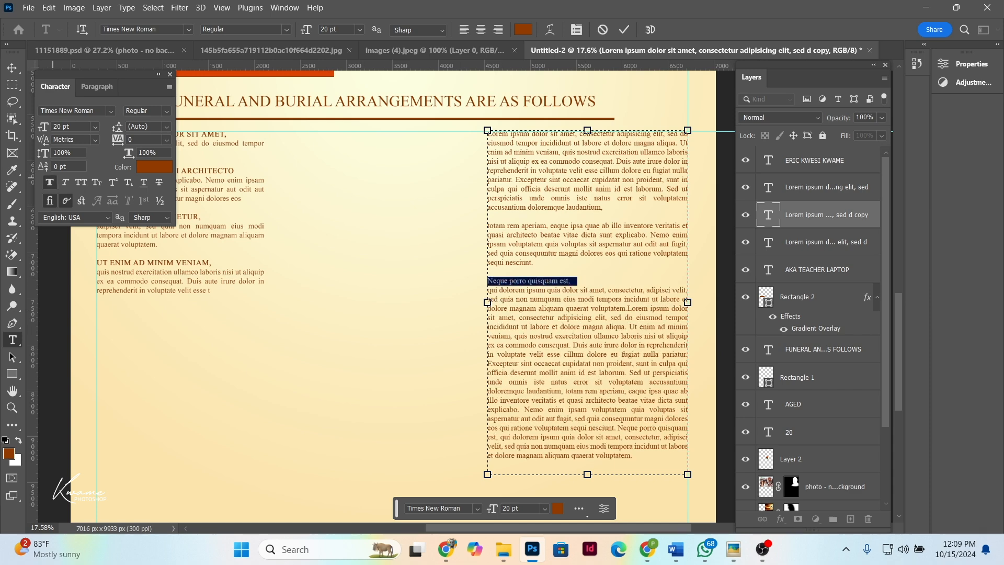
pyautogui.click(81, 182)
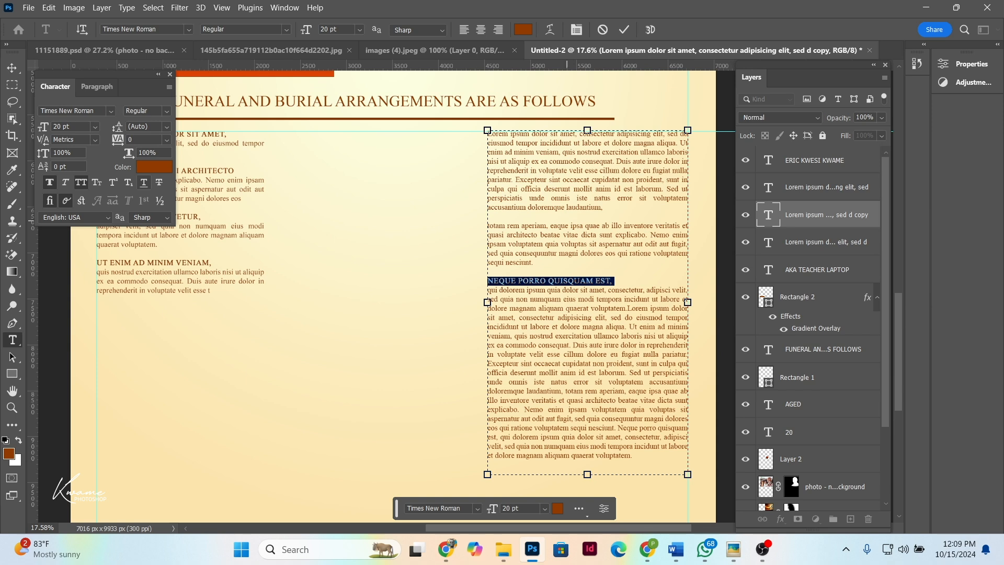
# Put "totam rem aperiam, eaque" on its own line as a faux bold, all-caps heading
pyautogui.click(568, 225)
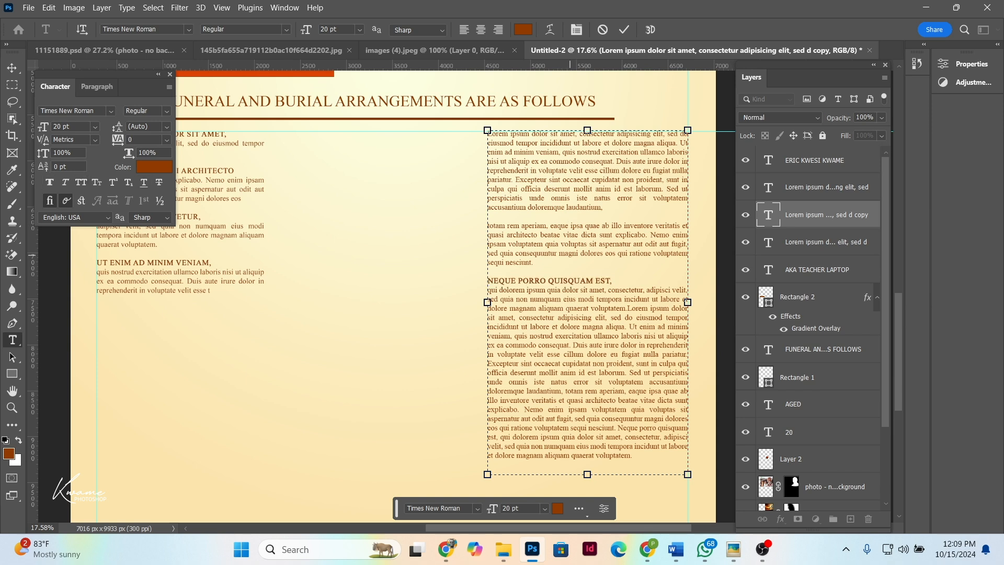
pyautogui.press('Return')
pyautogui.moveTo(567, 225); pyautogui.dragTo(89, 228)
pyautogui.click(80, 182)
pyautogui.click(49, 182)
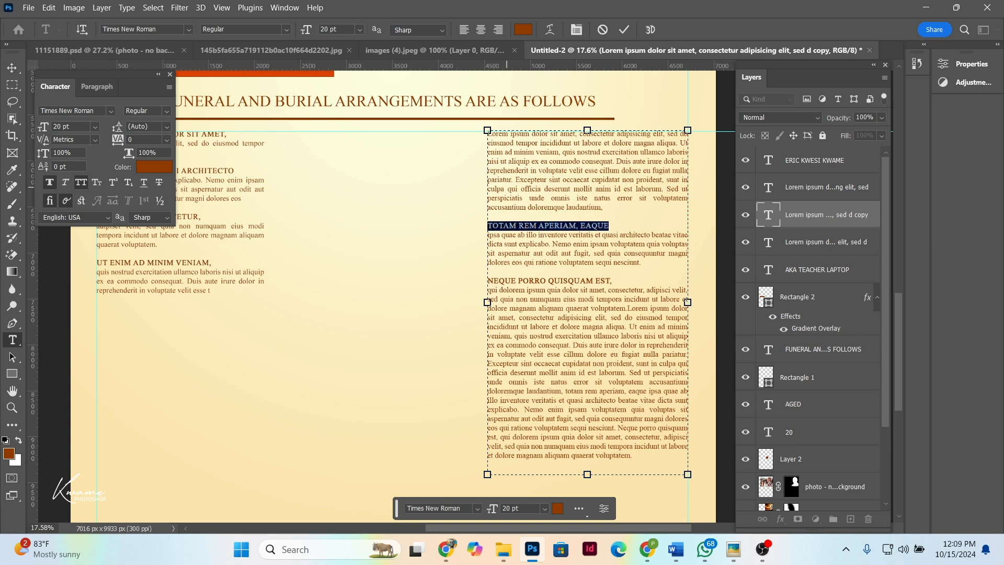
# Put "Lorem ipsum dolor sit amet," on its own line at the top of the right column as a faux bold, all-caps heading
pyautogui.click(579, 134)
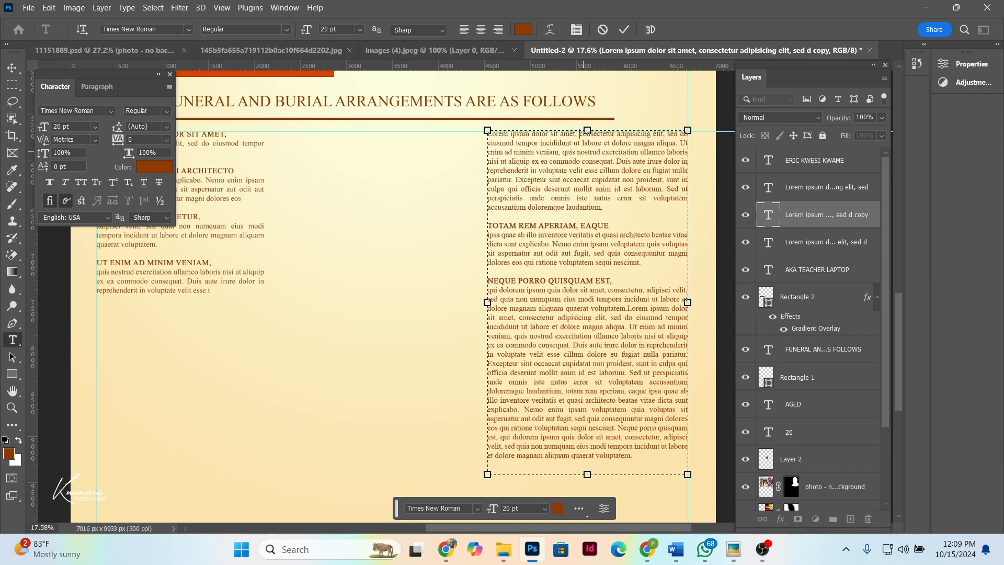
pyautogui.press('Return')
pyautogui.moveTo(578, 134); pyautogui.dragTo(468, 134)
pyautogui.click(81, 182)
pyautogui.click(50, 182)
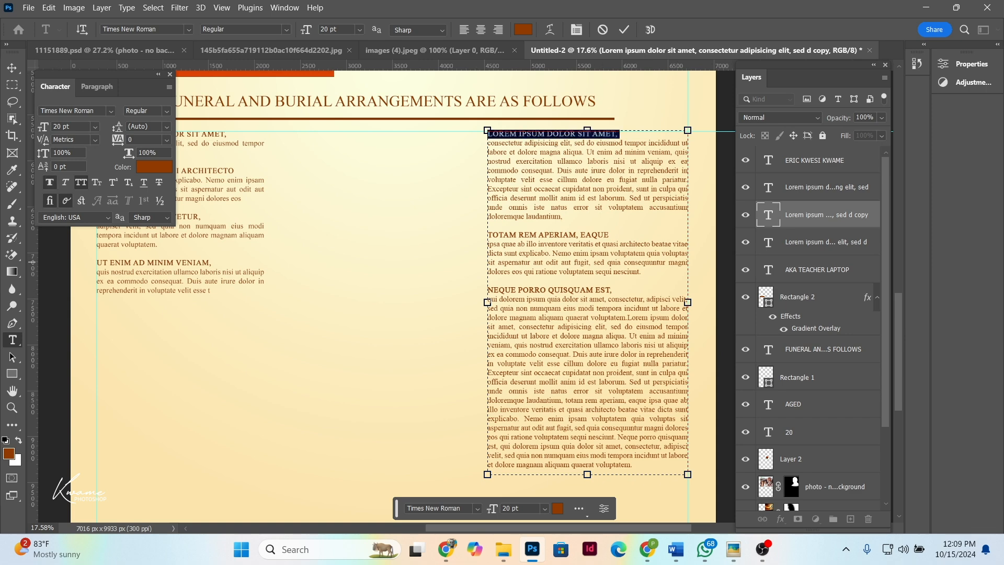
pyautogui.click(762, 549)
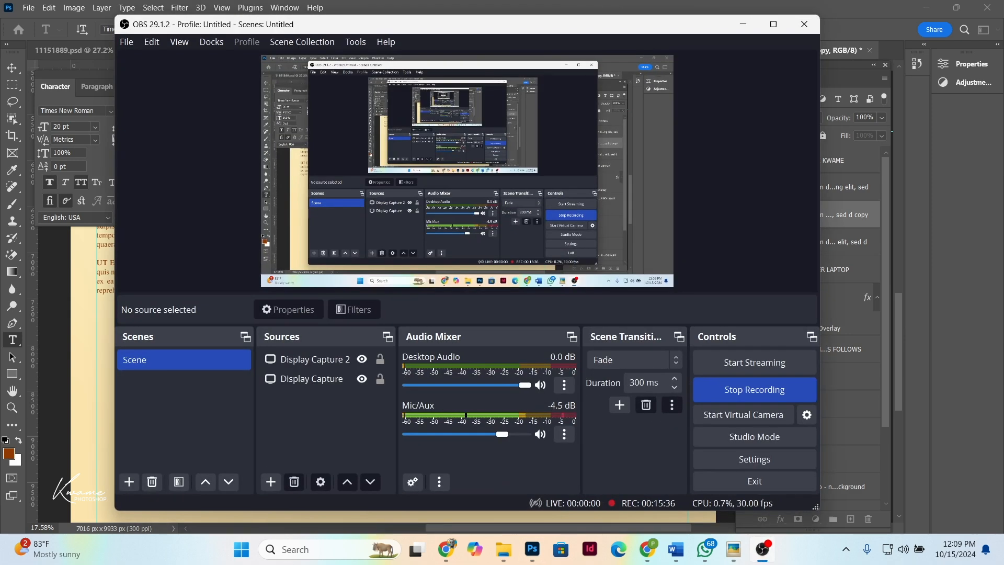
pyautogui.click(762, 549)
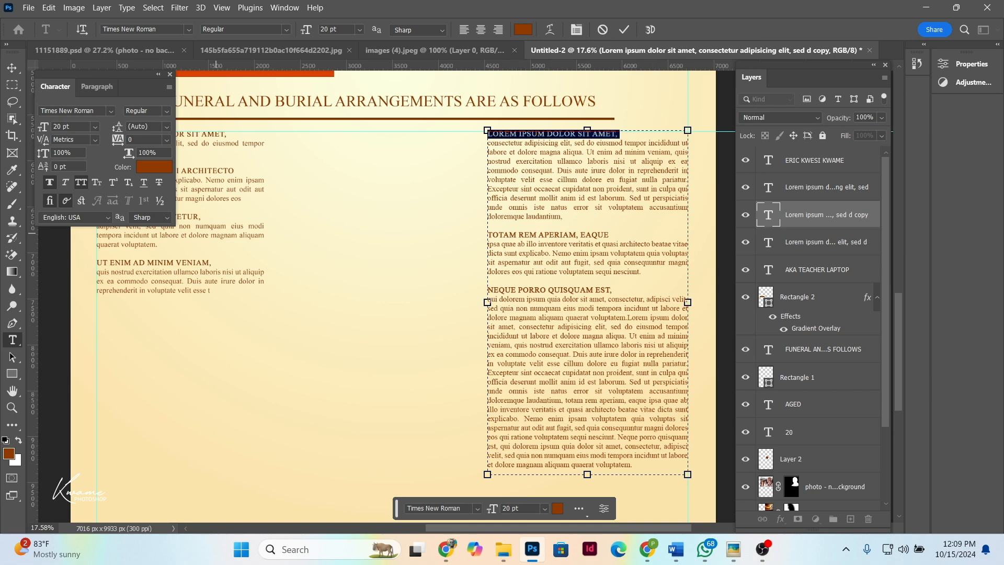
# Duplicate the right text column and place the copy in the gap between the left and right columns
pyautogui.click(12, 68)
pyautogui.scroll(-6, 351, 230)
pyautogui.scroll(3, 361, 246)
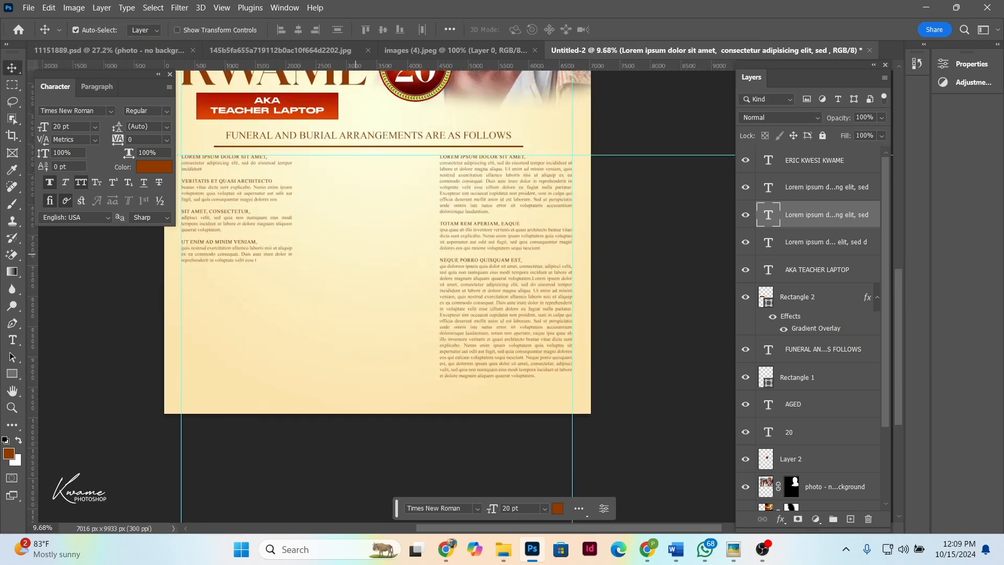
pyautogui.hscroll(-3, 372, 235)
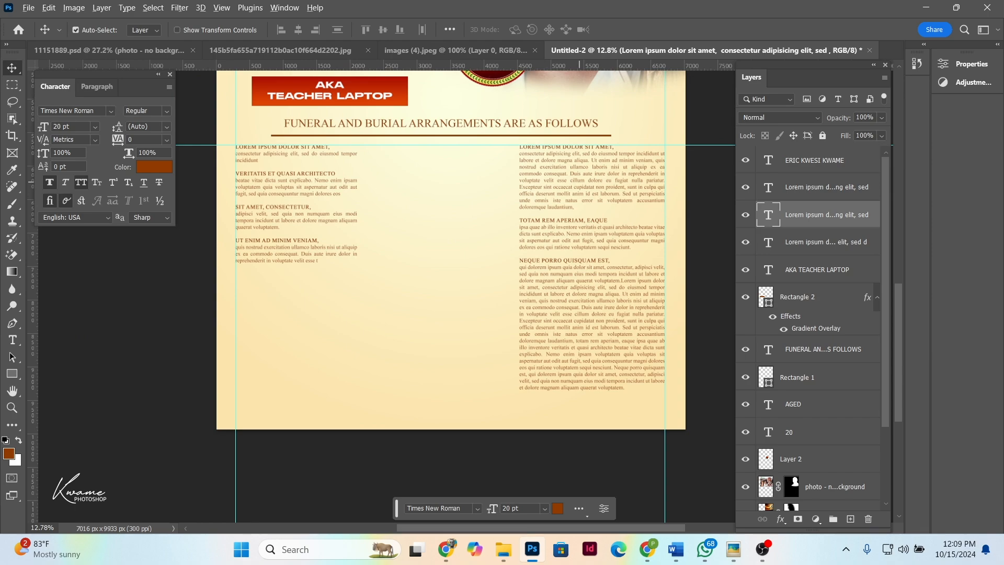
pyautogui.moveTo(569, 153); pyautogui.dragTo(421, 152)
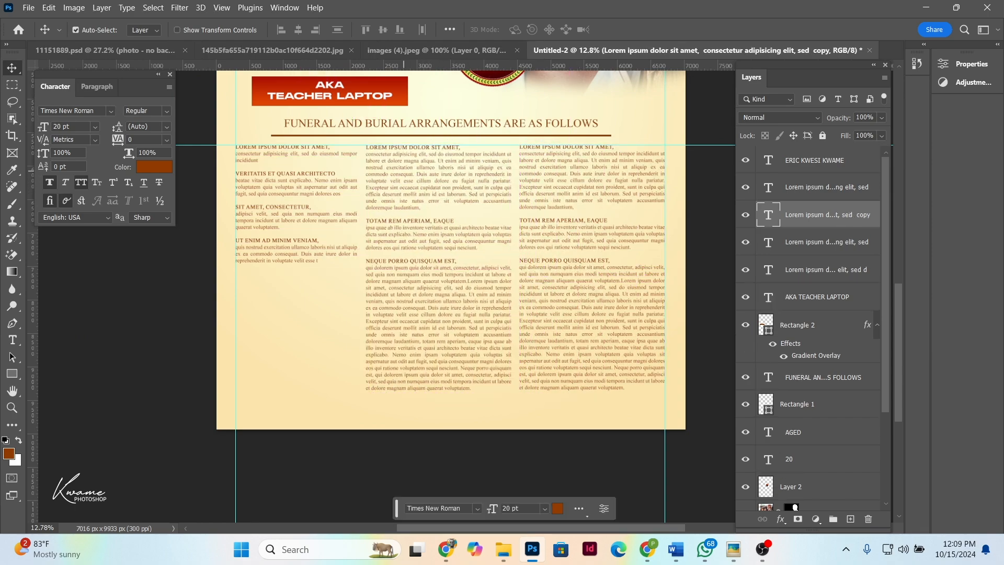
pyautogui.scroll(8, 404, 164)
pyautogui.scroll(-8, 425, 149)
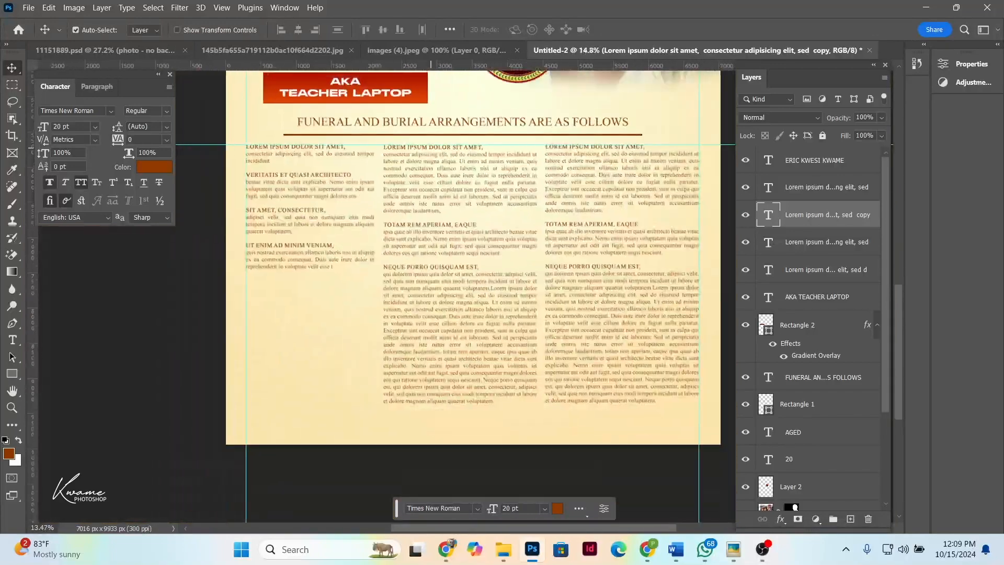
# Move the passage from "Excepteur sint" to "doloremque laudantium," out of the middle column's first paragraph to the end of that column
pyautogui.doubleClick(431, 151)
pyautogui.moveTo(441, 211); pyautogui.dragTo(381, 189)
pyautogui.hotkey('ctrl', 'c')
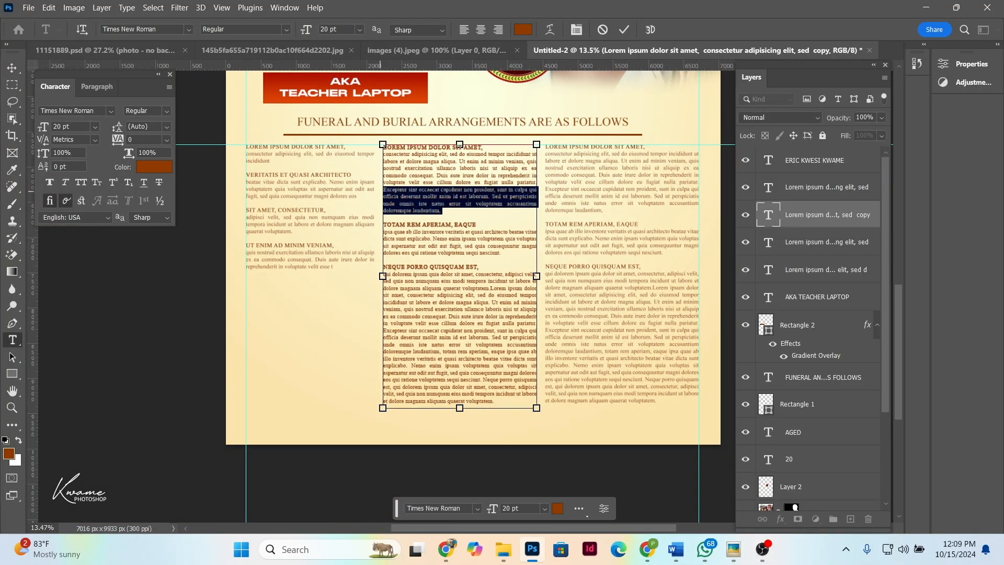
pyautogui.press('BackSpace')
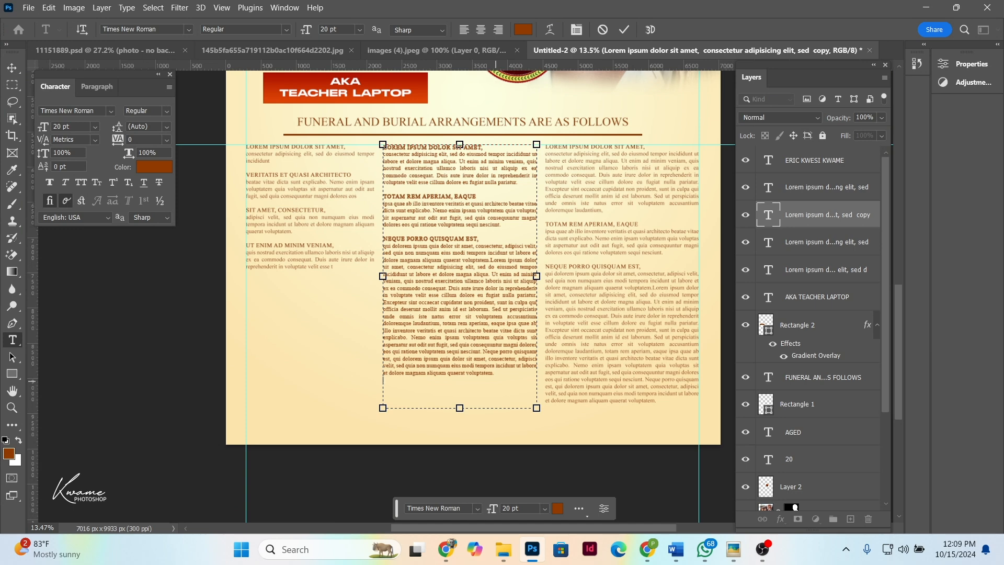
pyautogui.hotkey('ctrl', 'v')
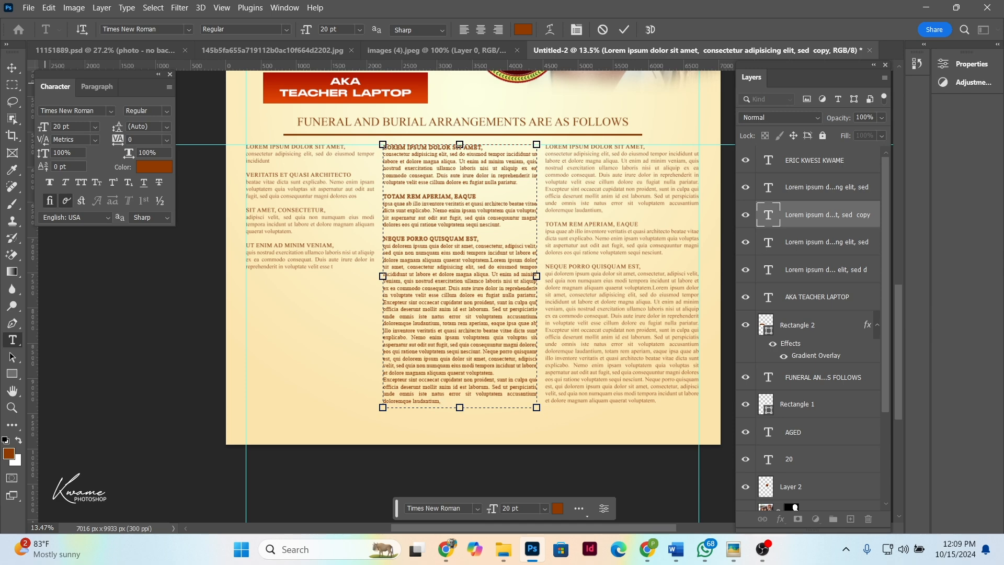
pyautogui.click(11, 68)
# Lengthen the left column's text box and append a copy of its "SIT AMET, CONSECTETUR," and "UT ENIM AD MINIM VENIAM," sections after a blank line
pyautogui.doubleClick(282, 259)
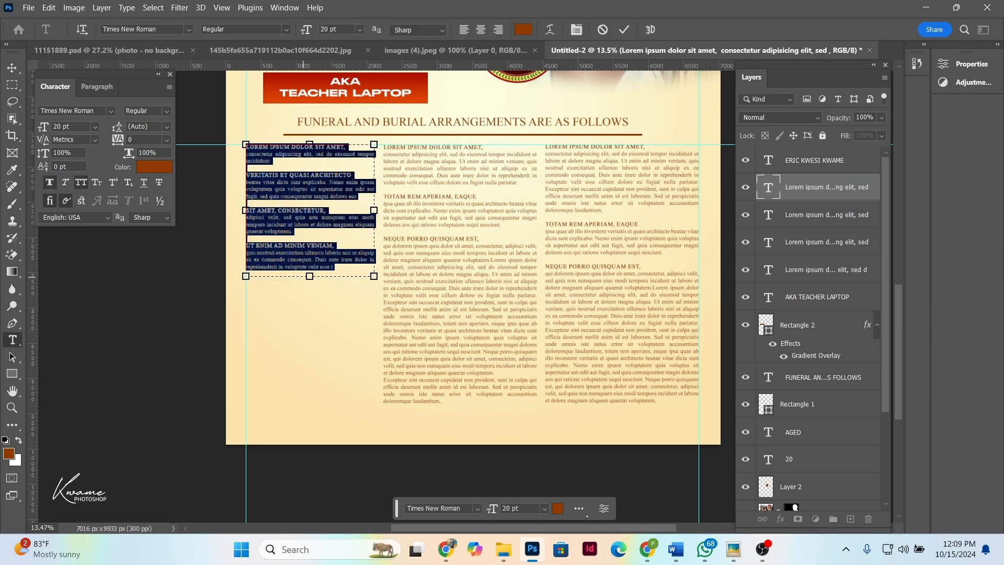
pyautogui.moveTo(309, 276); pyautogui.dragTo(246, 206)
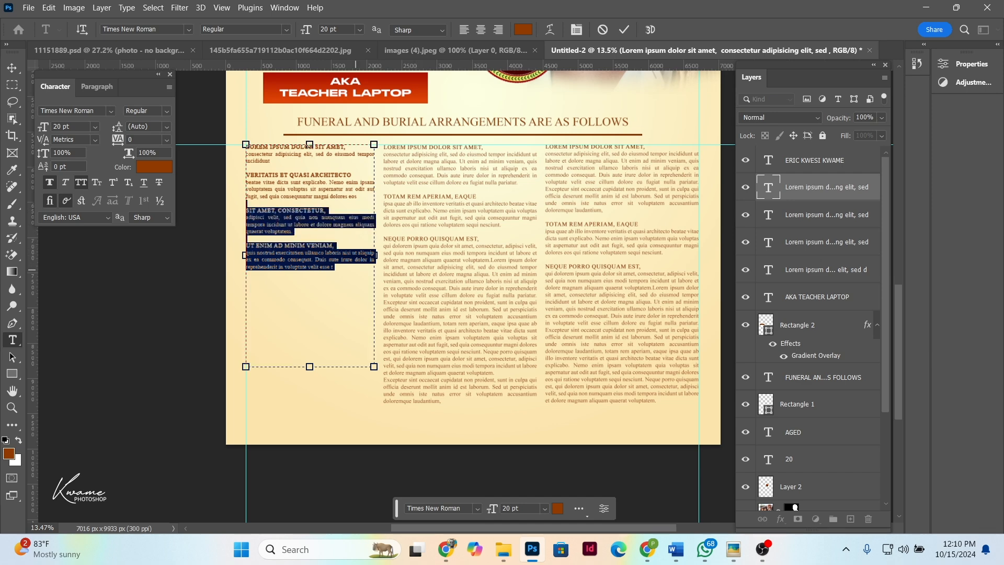
pyautogui.click(356, 270)
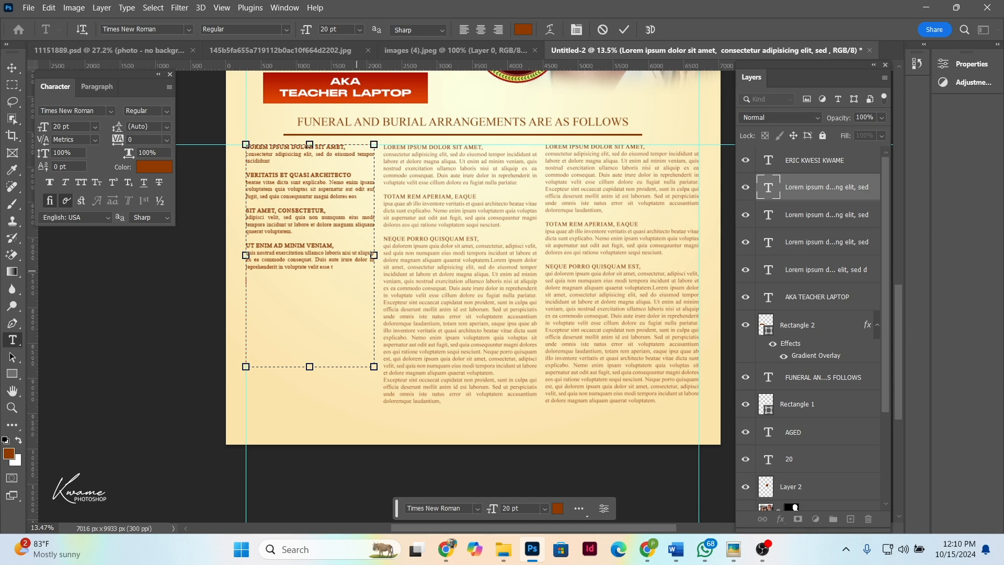
pyautogui.press('Return')
pyautogui.press('Return')
pyautogui.write('SIT AMET, CONSECTETUR, adipisci velit, sed quia non numquam eius modi tempora incidunt ut labore et dolore magnam aliquam quaerat voluptatem.  UT ENIM AD MINIM VENIAM, quis nostrud exercitation ullamco laboris nisi ut aliquip ex ea commodo consequat. Duis aute irure dolor in reprehenderit in voluptate velit esse t')
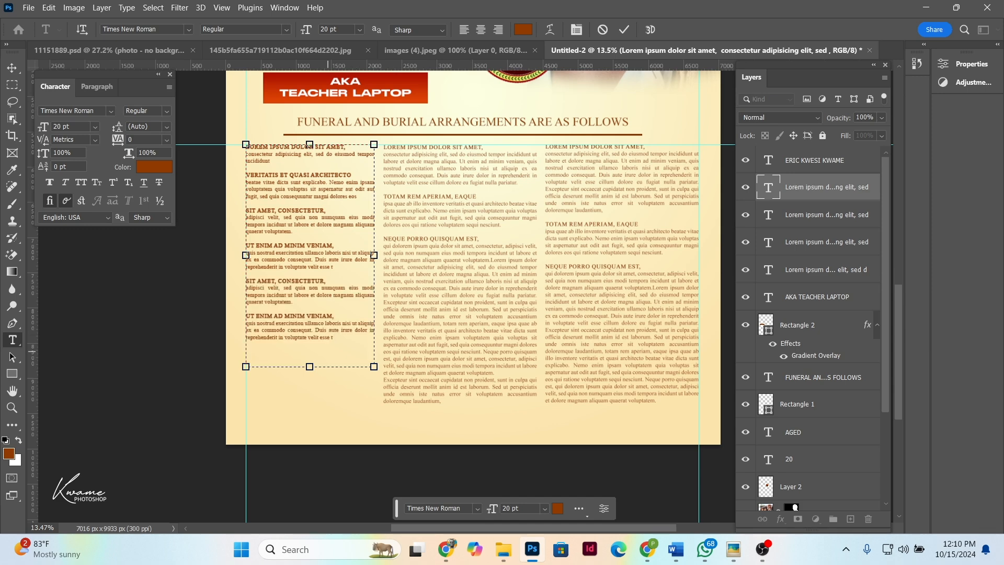
# Append one more copy of the "UT ENIM AD MINIM VENIAM," section to the left column and extend its text box to fit
pyautogui.moveTo(289, 334); pyautogui.dragTo(230, 316)
pyautogui.hotkey('ctrl', 'c')
pyautogui.click(343, 340)
pyautogui.hotkey('ctrl', 'v')
pyautogui.moveTo(309, 366); pyautogui.dragTo(309, 374)
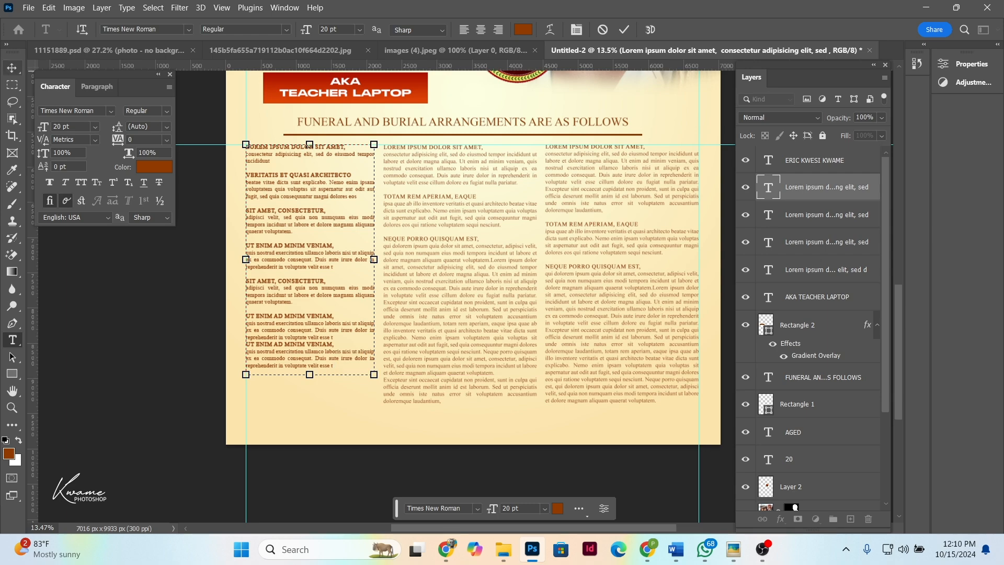
pyautogui.click(11, 68)
# Draw a brown rectangle about 1812 by 359 px below the left column's text, aligned with the left guide at about Y 8980 px
pyautogui.scroll(7, 246, 309)
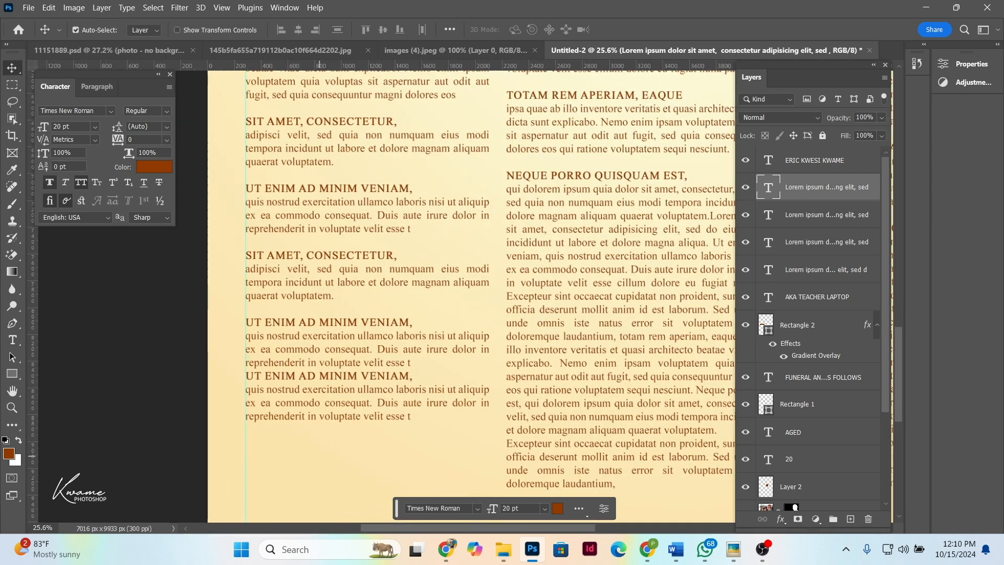
pyautogui.moveTo(319, 455); pyautogui.dragTo(340, 363)
pyautogui.click(11, 373)
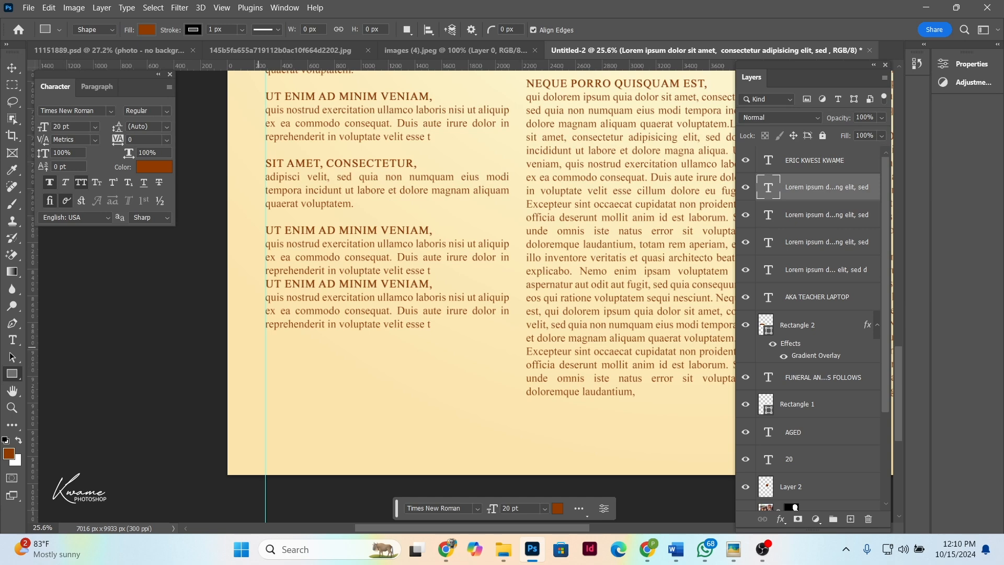
pyautogui.moveTo(265, 338); pyautogui.dragTo(508, 386)
pyautogui.press('v')
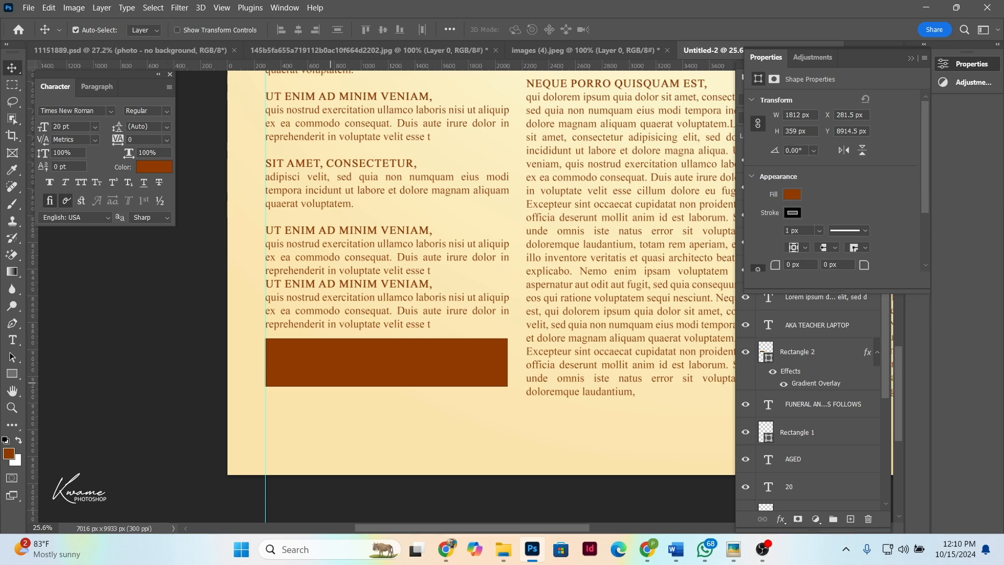
pyautogui.moveTo(366, 356); pyautogui.dragTo(339, 380)
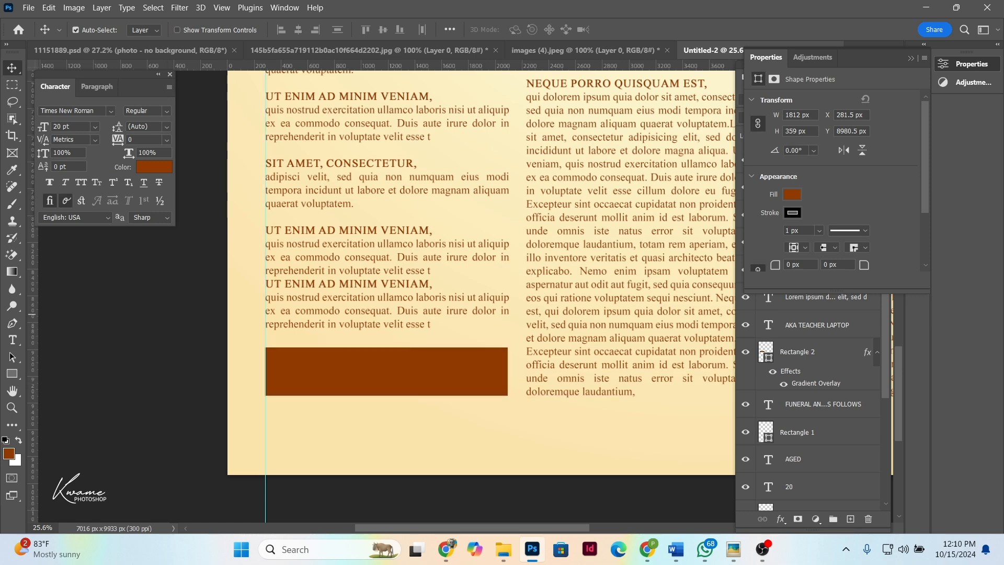
# Add a gradient overlay to the new rectangle below the left column
pyautogui.scroll(-12, 580, 304)
pyautogui.scroll(4, 535, 241)
pyautogui.moveTo(536, 241); pyautogui.dragTo(424, 331)
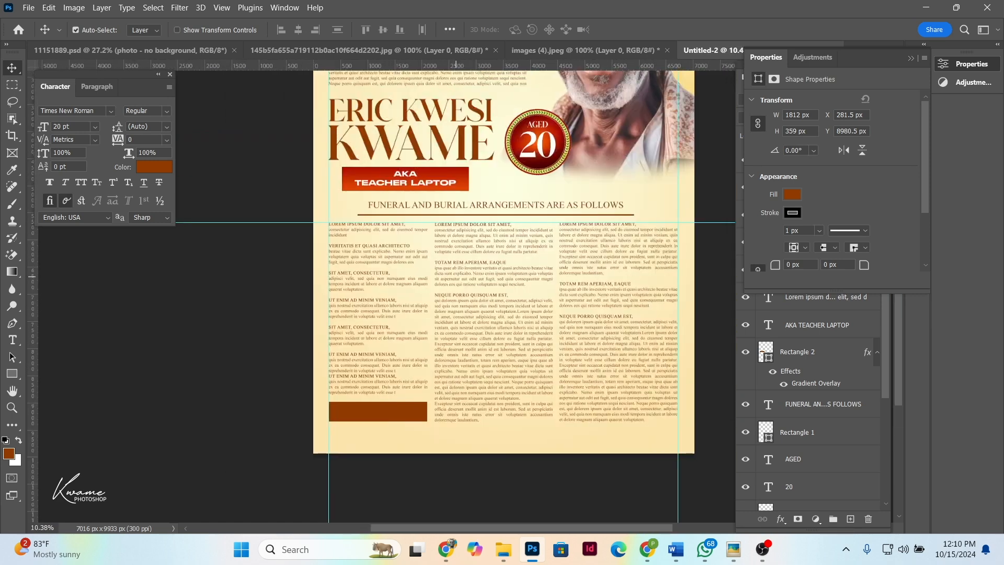
pyautogui.scroll(-3, 423, 318)
pyautogui.click(910, 57)
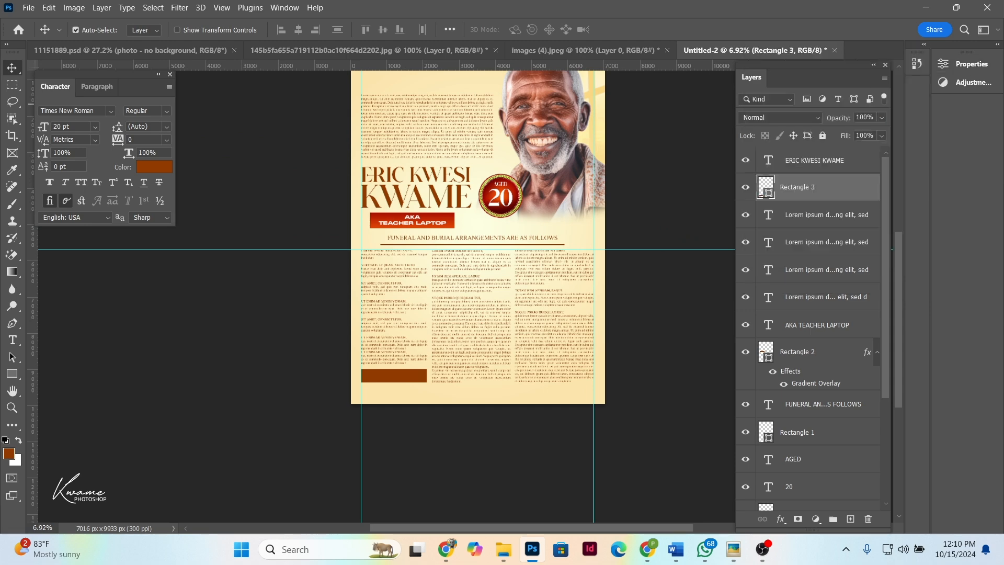
pyautogui.doubleClick(829, 187)
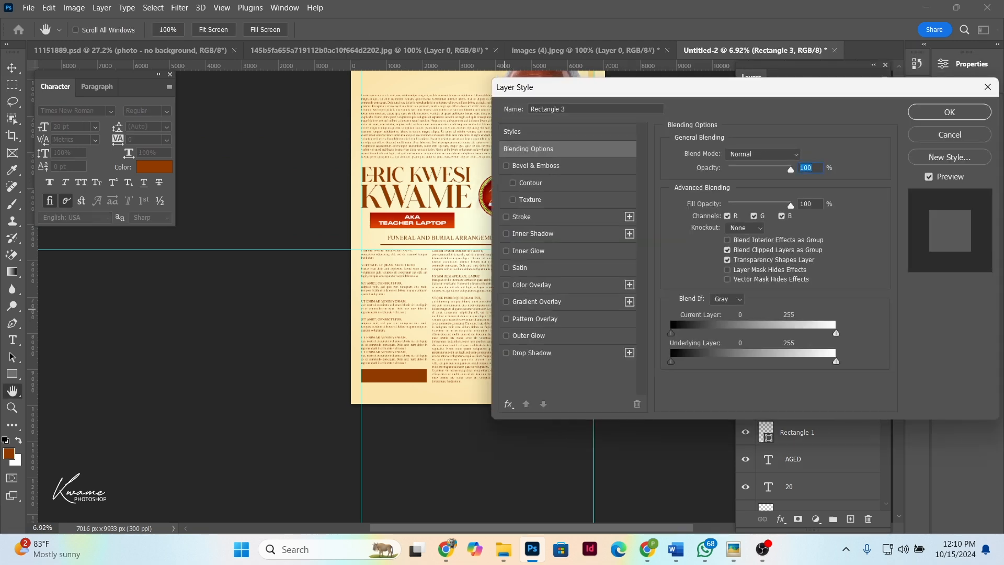
pyautogui.click(536, 301)
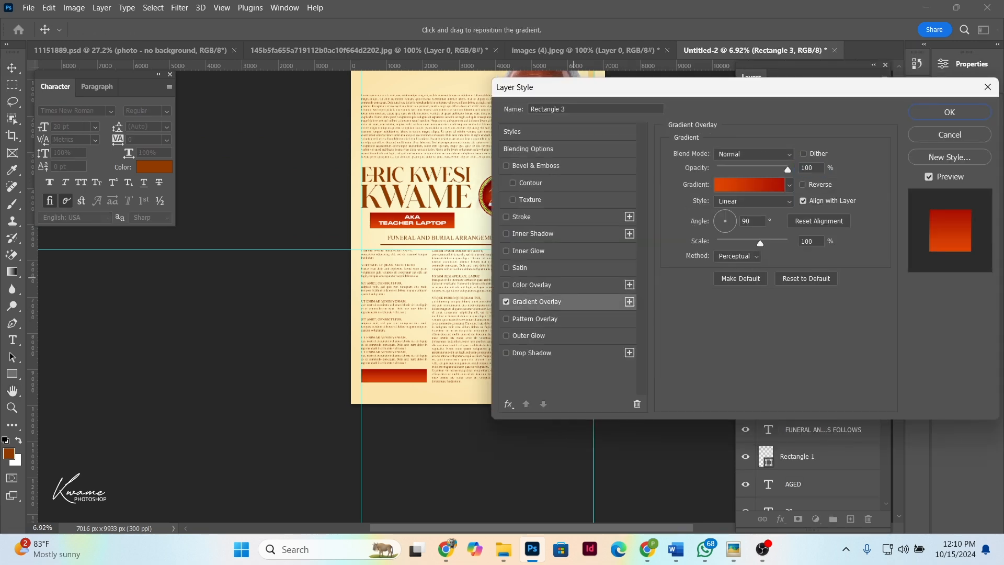
# Set the gradient's start stop to the brown of the large name title, its end stop to #c8611b, and its angle to -1°
pyautogui.click(749, 184)
pyautogui.click(550, 303)
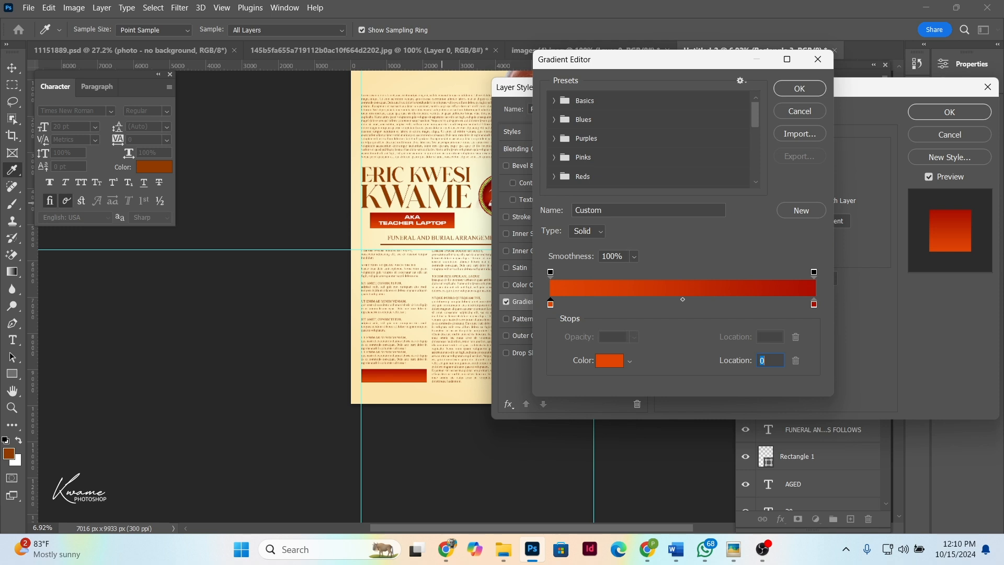
pyautogui.click(439, 201)
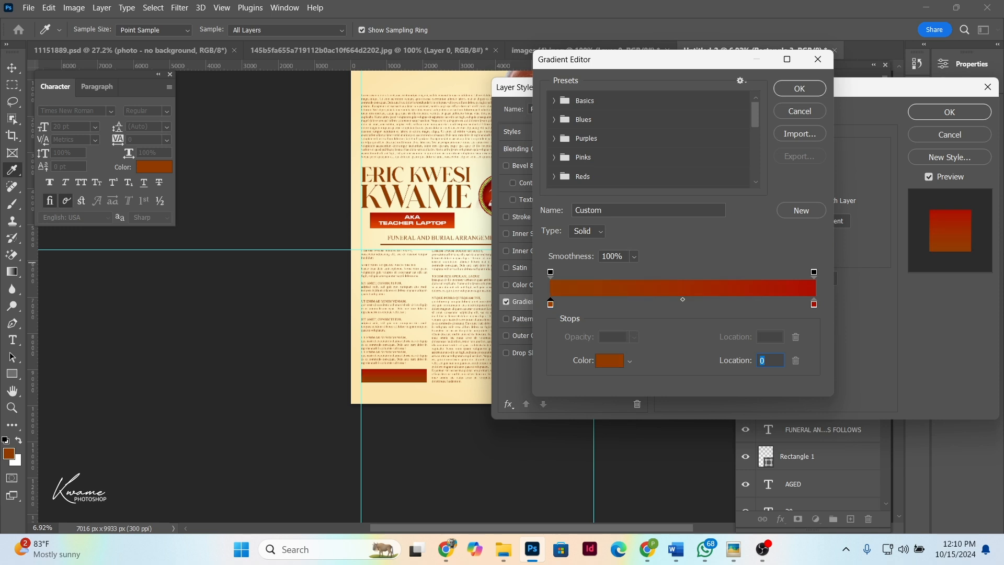
pyautogui.click(814, 303)
pyautogui.doubleClick(814, 304)
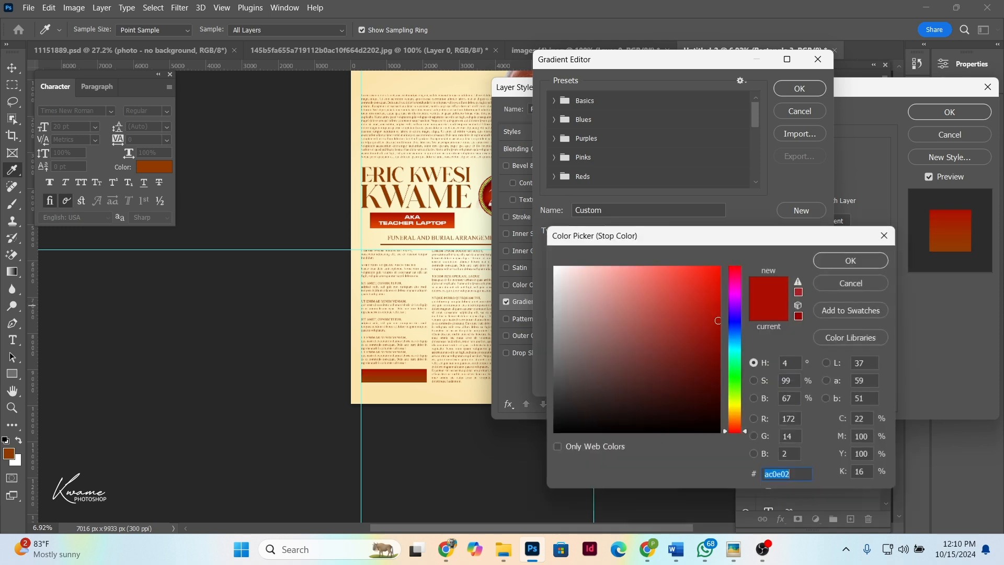
pyautogui.click(457, 192)
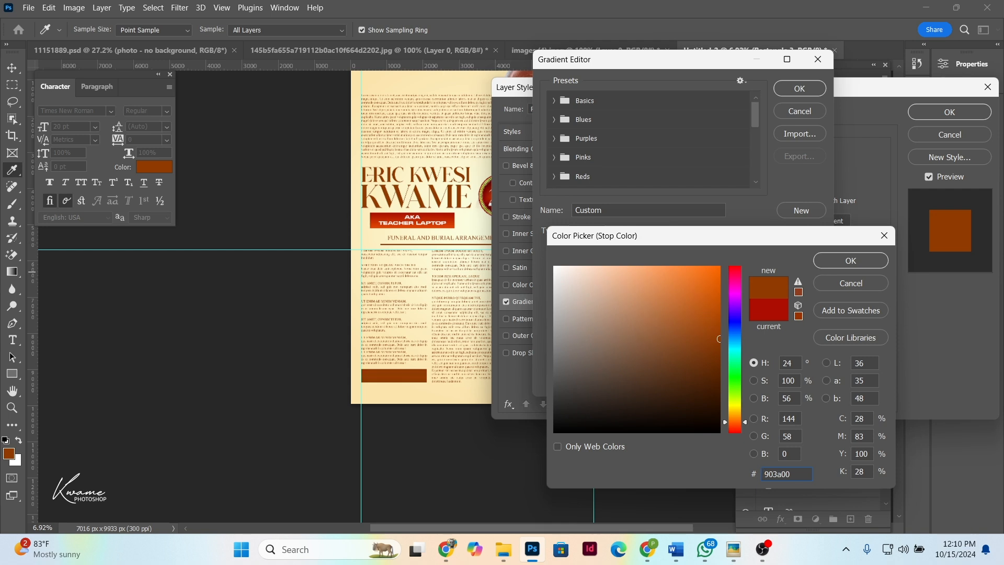
pyautogui.click(698, 302)
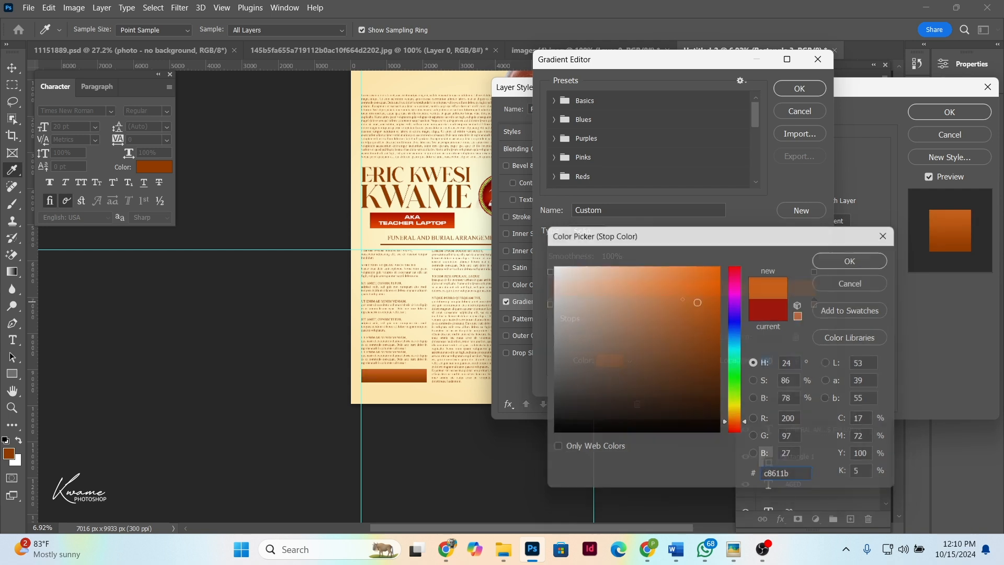
pyautogui.press('Return')
pyautogui.press('Return')
pyautogui.click(734, 221)
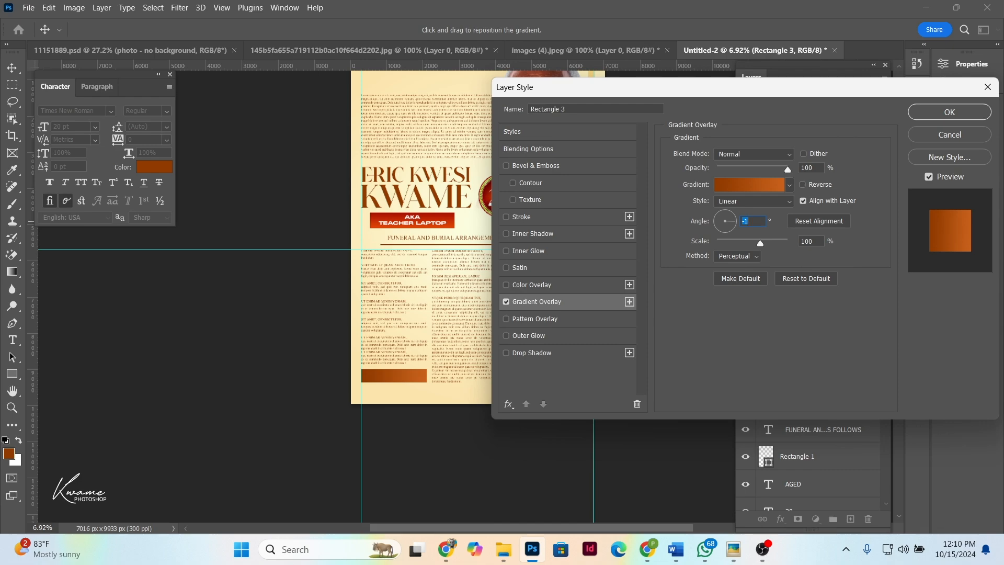
pyautogui.press('Return')
# Add a three-line text below the gradient rectangle reading "DRESS CODE", "SATURDAY: BLACK" and "SUNDAY: BLACK AND WHITE"
pyautogui.scroll(5, 403, 374)
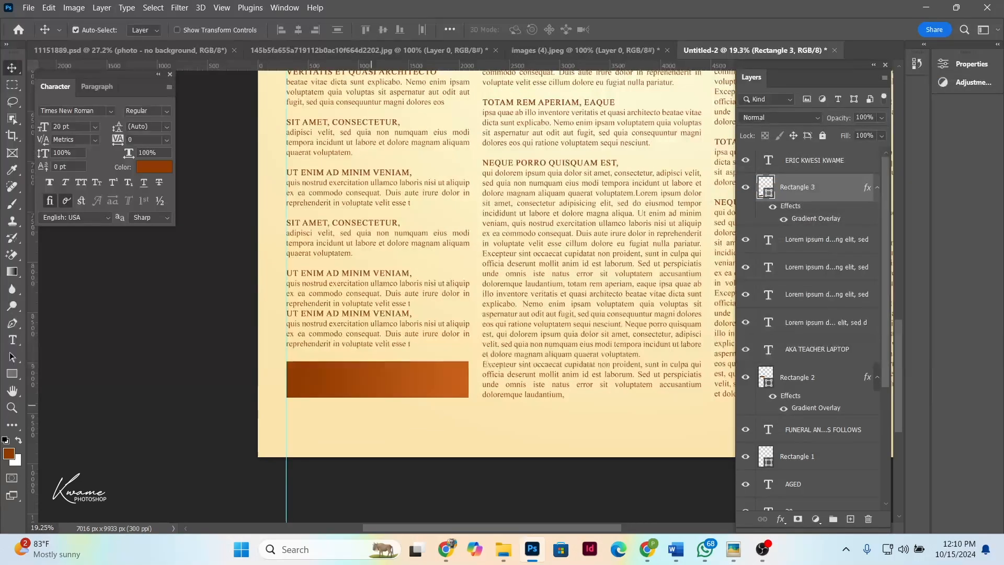
pyautogui.press('t')
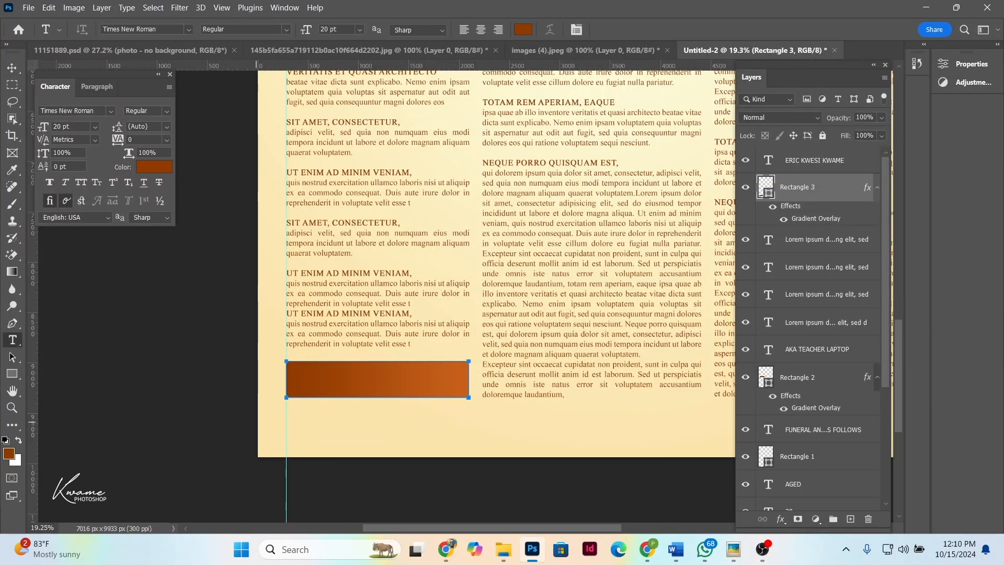
pyautogui.scroll(2, 306, 449)
pyautogui.click(291, 418)
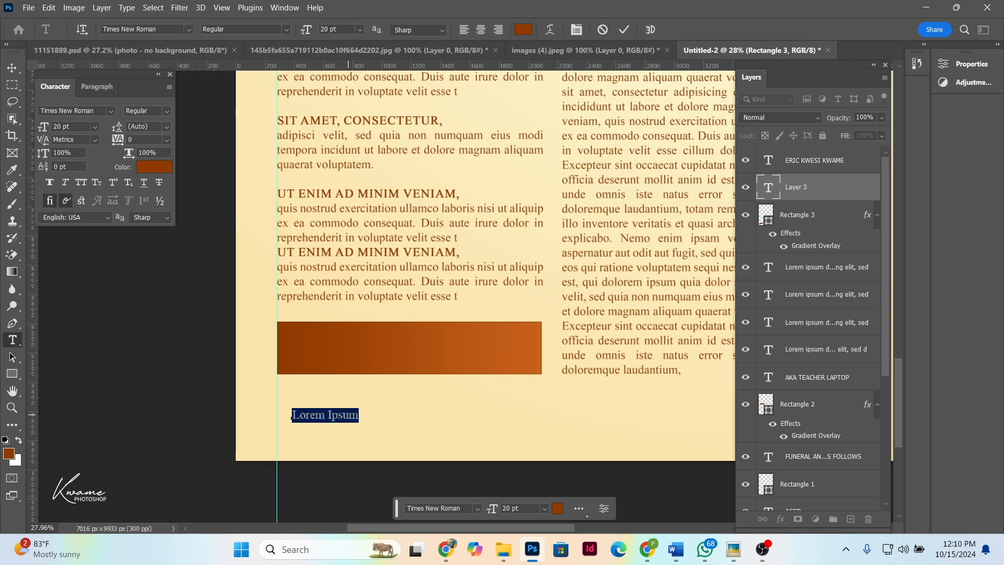
pyautogui.write('D')
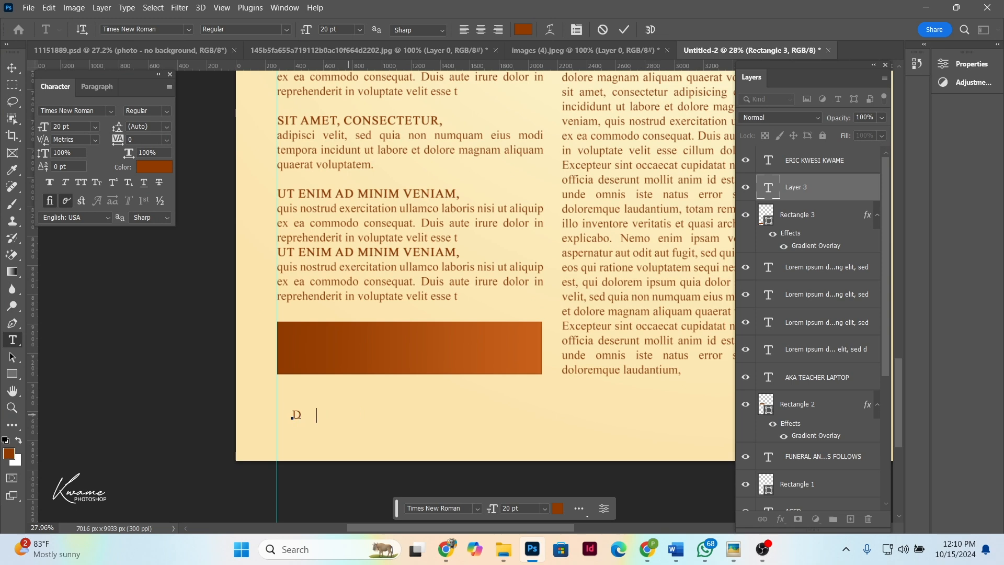
pyautogui.write('RESS C')
pyautogui.write('ODE')
pyautogui.write('SA')
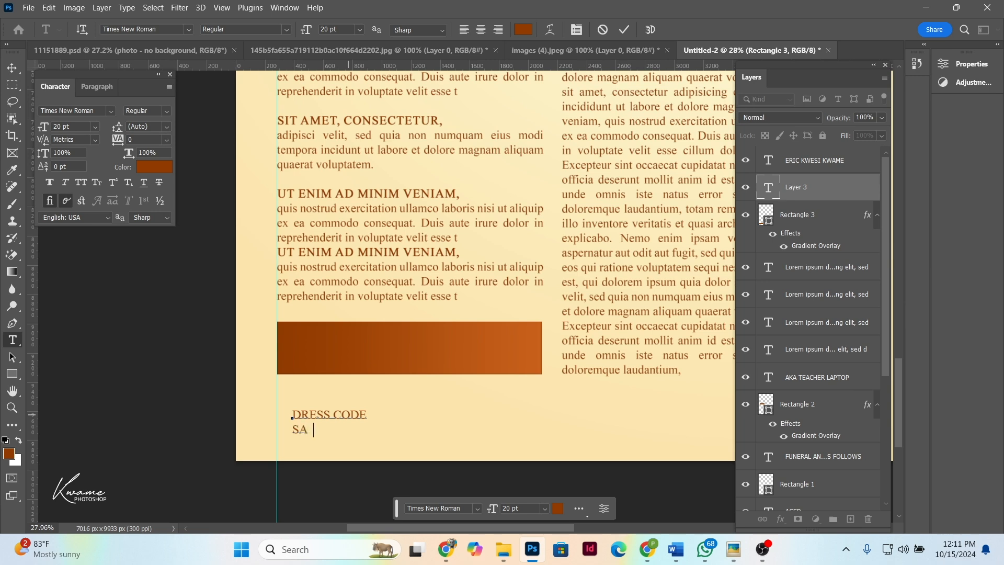
pyautogui.write('TURDAY BLACK')
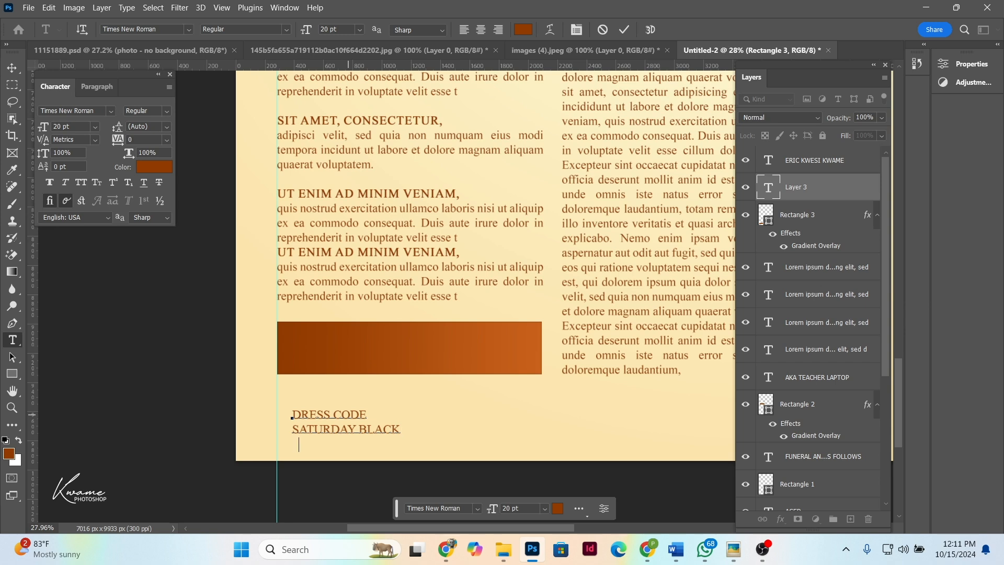
pyautogui.write('SUNDAY: BLACK AND WHITRE')
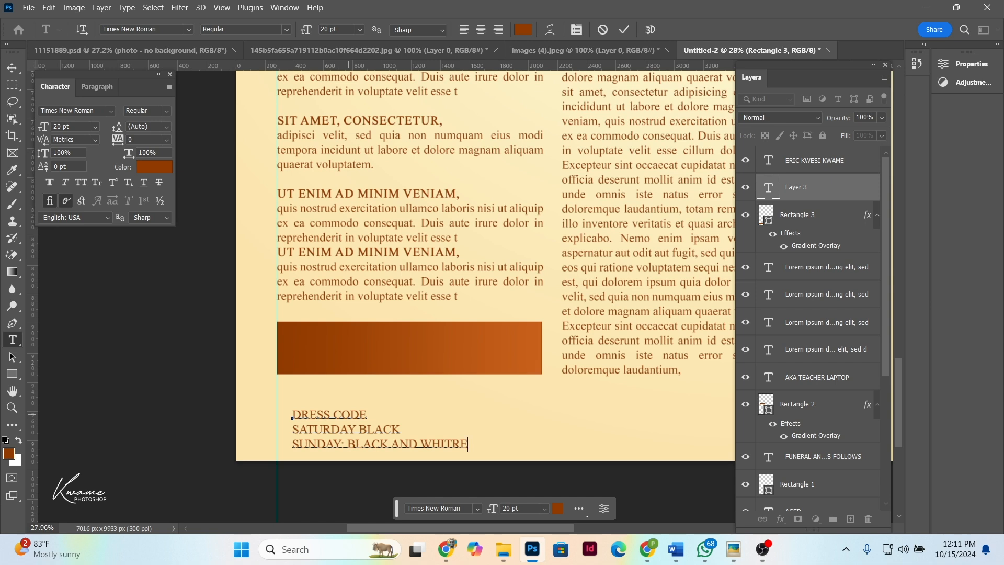
pyautogui.press('BackSpace')
pyautogui.press('BackSpace')
pyautogui.write('E')
pyautogui.click(356, 429)
pyautogui.write(':')
# Set the font of the whole dress code text to Gotham Bold
pyautogui.hotkey('ctrl', 'a')
pyautogui.click(144, 29)
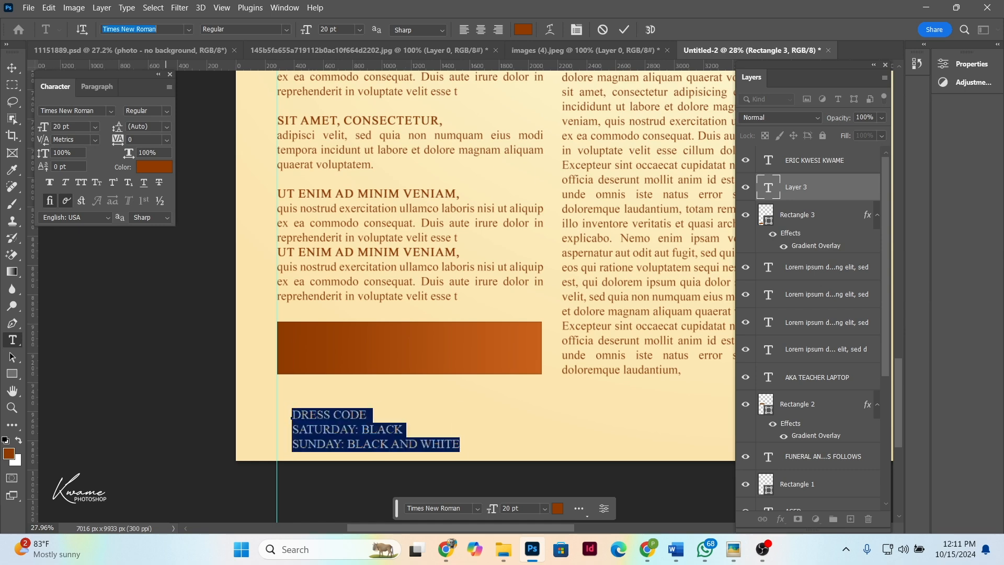
pyautogui.write('GOTH')
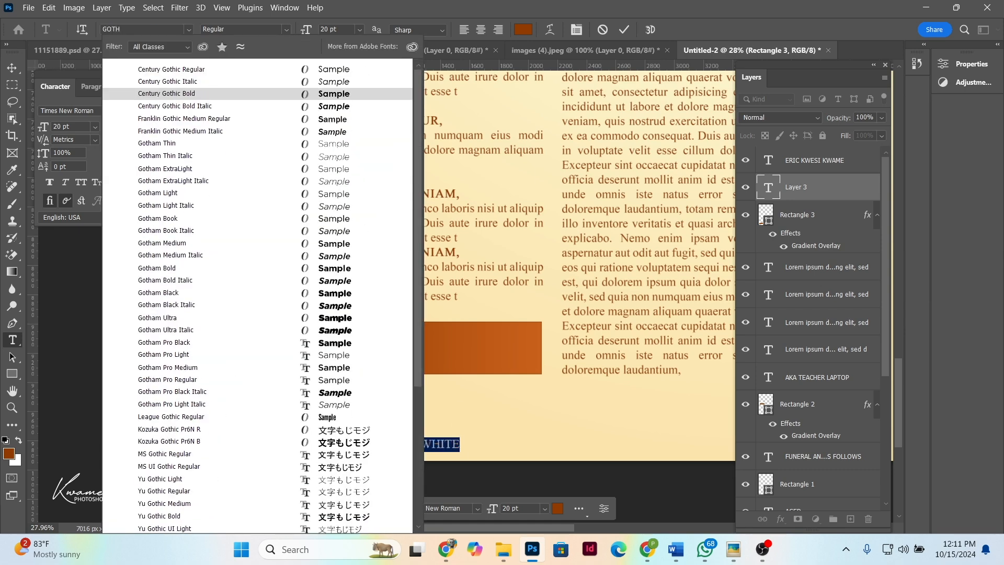
pyautogui.write('AM')
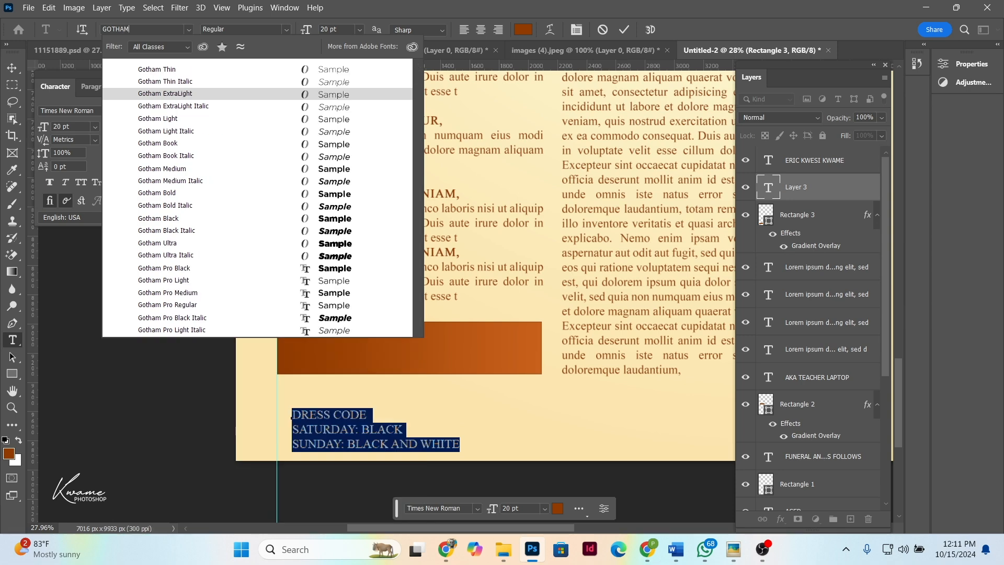
pyautogui.press('Down')
pyautogui.press('Down')
pyautogui.press('Down')
pyautogui.press('Down')
pyautogui.press('Down')
pyautogui.press('Down')
pyautogui.press('Down')
pyautogui.press('Down')
pyautogui.press('Up')
pyautogui.press('Up')
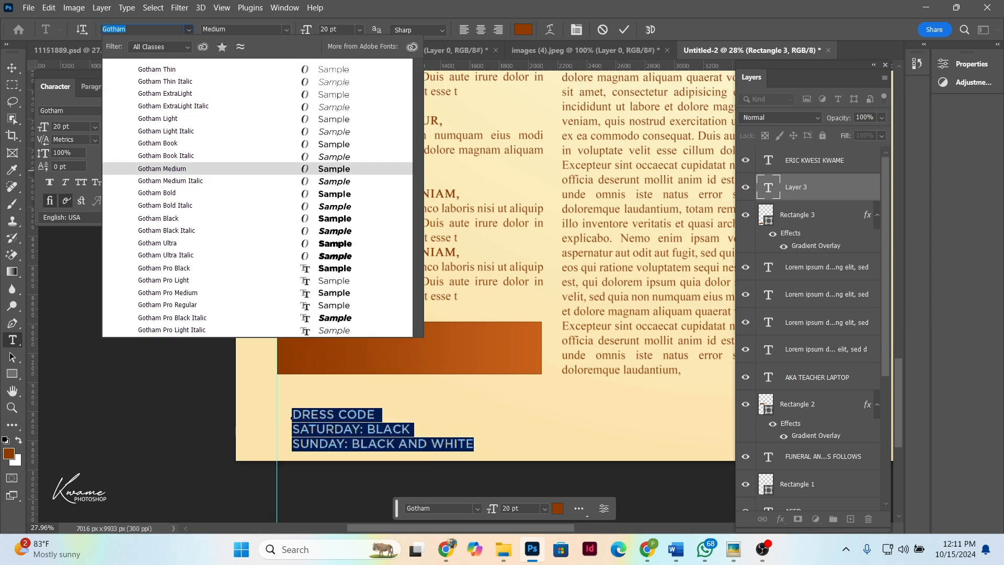
pyautogui.press('Down')
pyautogui.press('Down')
pyautogui.press('Return')
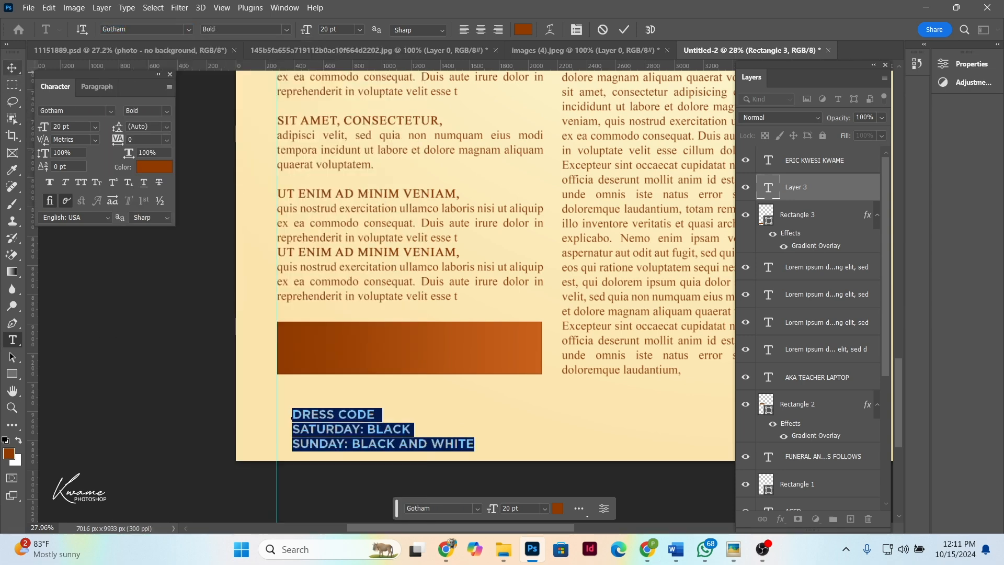
# Colour the dress code text white and reduce its font size to 11 pt
pyautogui.click(522, 30)
pyautogui.moveTo(575, 272); pyautogui.dragTo(554, 266)
pyautogui.click(849, 260)
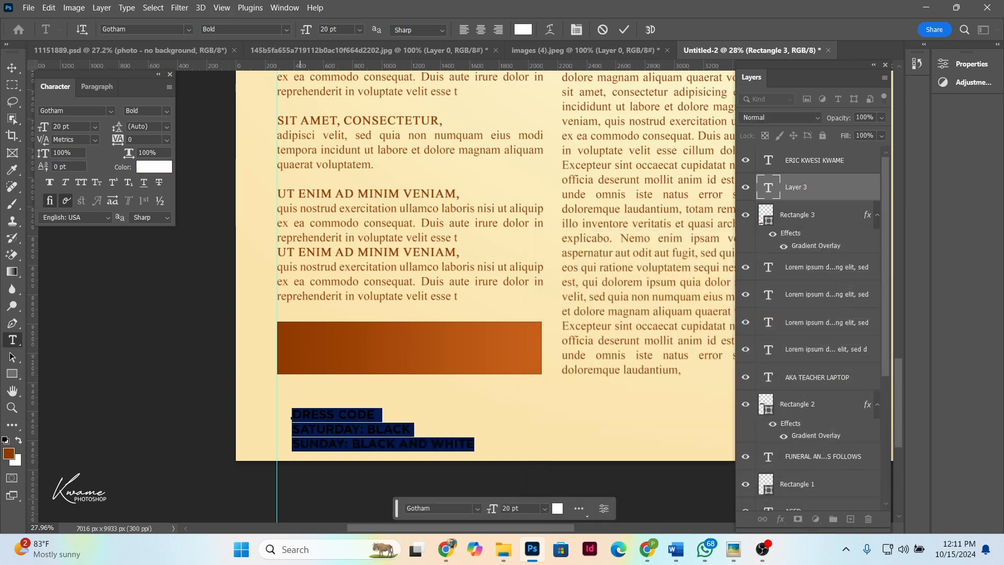
pyautogui.moveTo(310, 29); pyautogui.dragTo(305, 29)
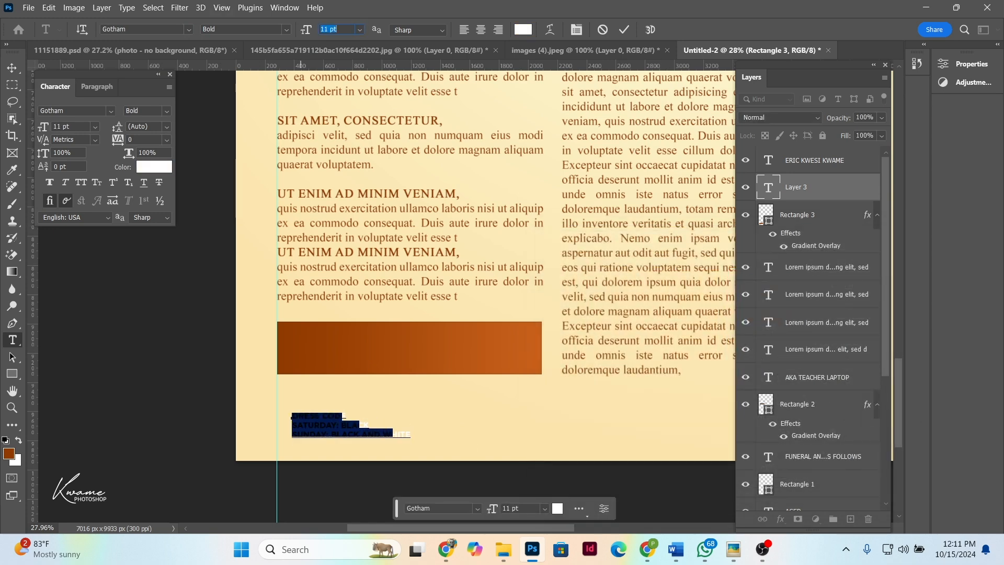
# Move the dress code text onto the left part of the gradient rectangle and scale it up to about 16.73 pt
pyautogui.click(12, 68)
pyautogui.moveTo(361, 431); pyautogui.dragTo(438, 368)
pyautogui.hotkey('ctrl', 't')
pyautogui.press('Return')
pyautogui.moveTo(381, 353); pyautogui.dragTo(381, 349)
pyautogui.scroll(5, 488, 334)
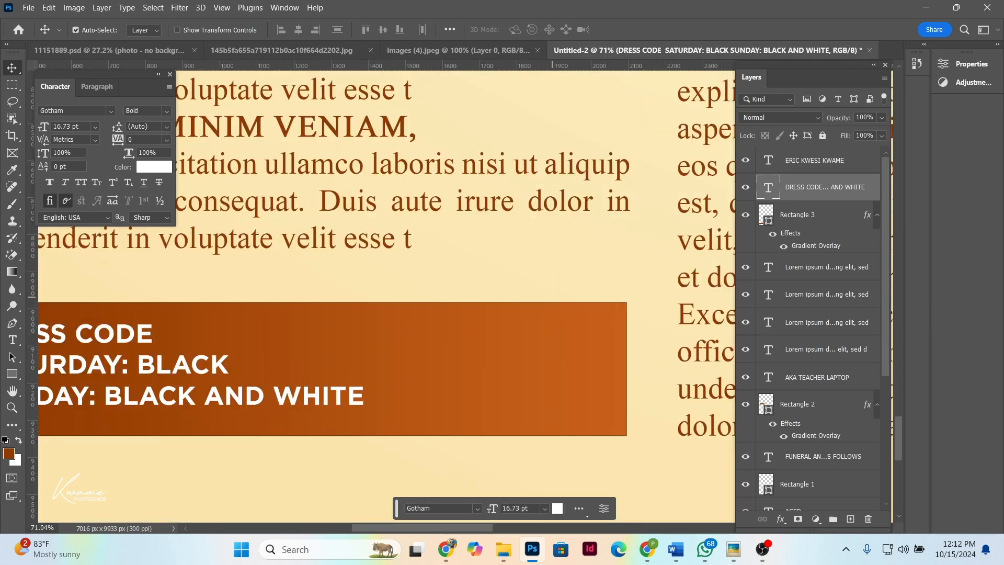
pyautogui.click(564, 353)
pyautogui.click(12, 374)
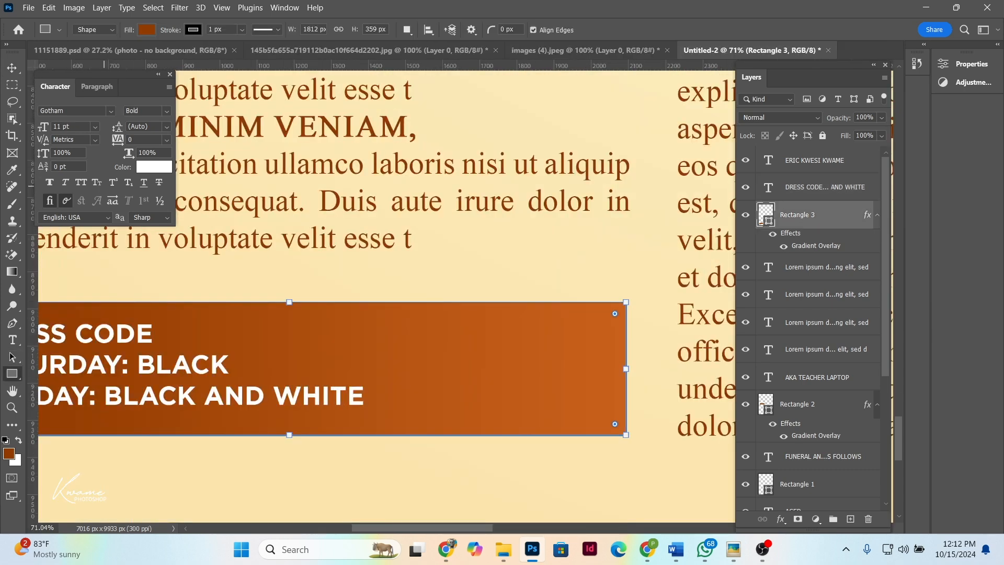
pyautogui.press('v')
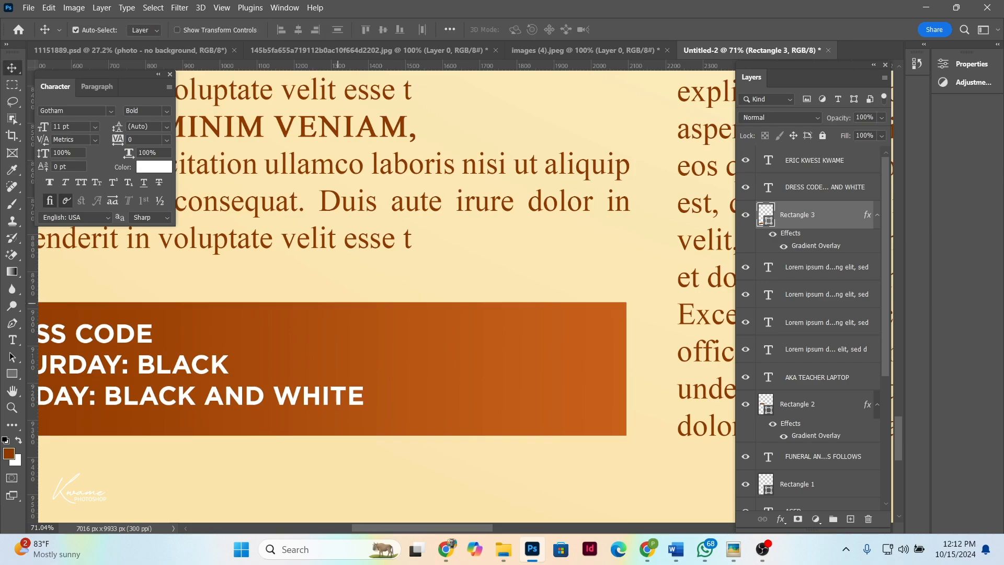
pyautogui.scroll(-5, 425, 302)
pyautogui.scroll(-4, 438, 293)
pyautogui.moveTo(425, 184); pyautogui.dragTo(418, 251)
pyautogui.scroll(2, 425, 258)
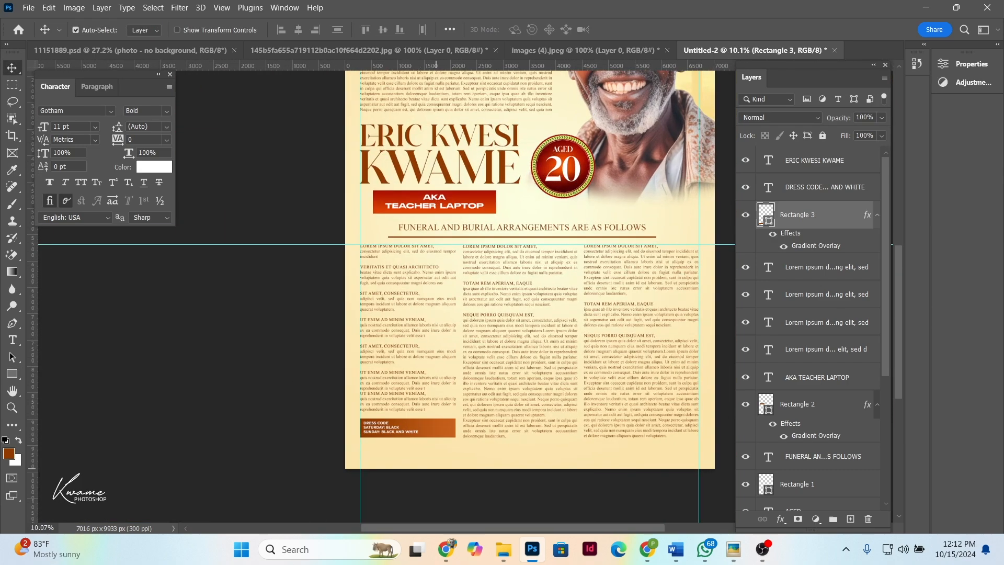
# Set the start stop of the dress code rectangle's gradient overlay to #712e00
pyautogui.click(418, 427)
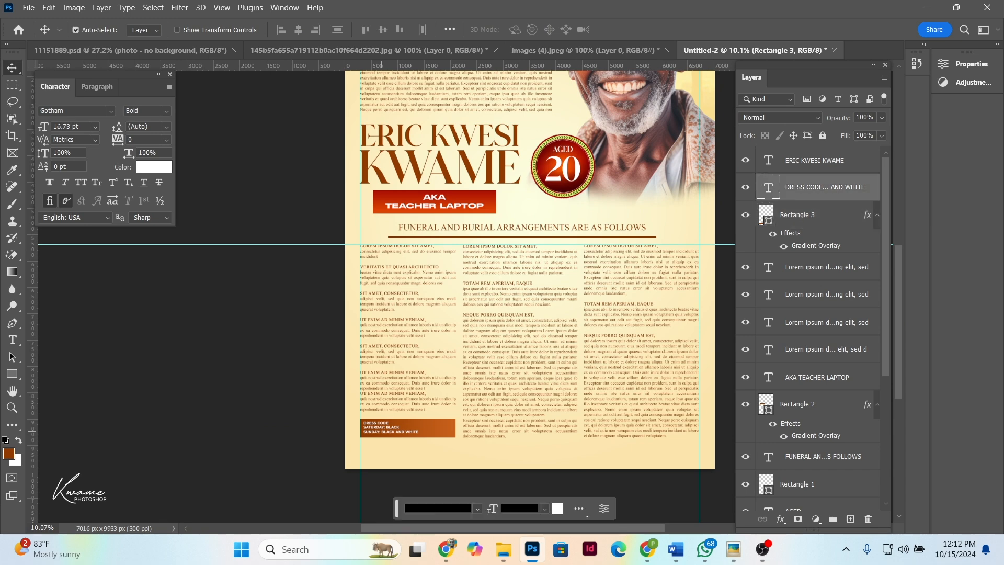
pyautogui.click(443, 428)
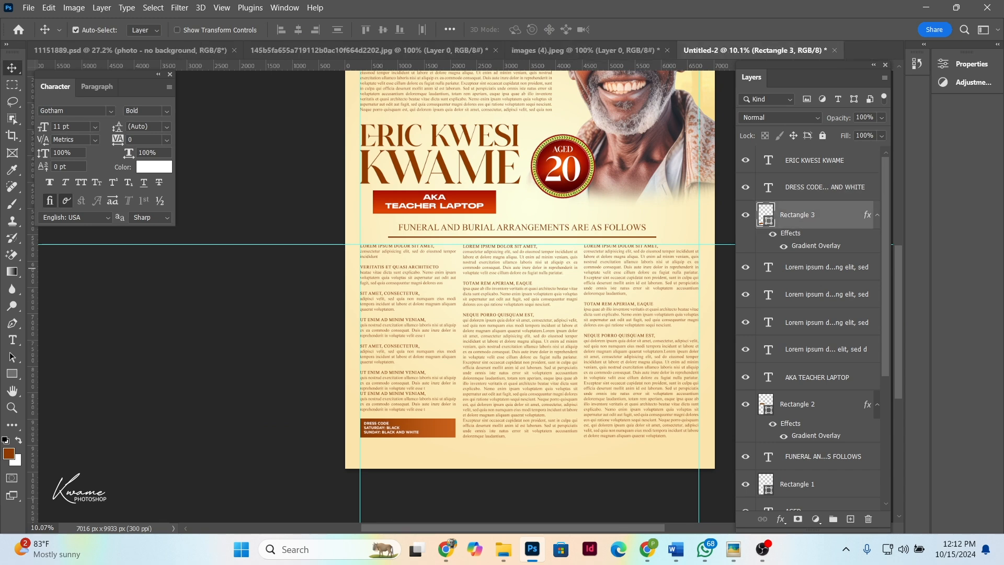
pyautogui.doubleClick(826, 219)
pyautogui.click(544, 302)
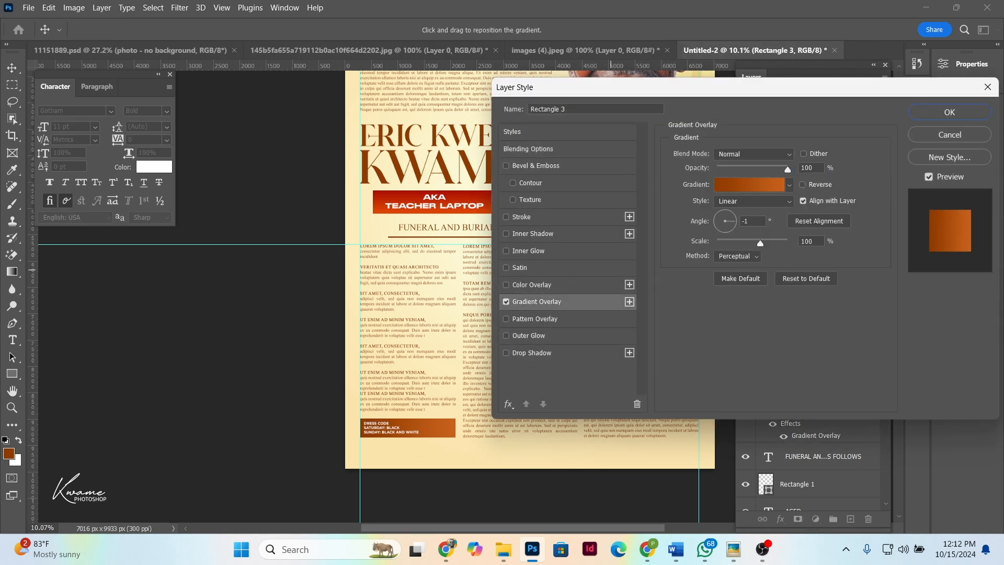
pyautogui.click(746, 184)
pyautogui.doubleClick(552, 302)
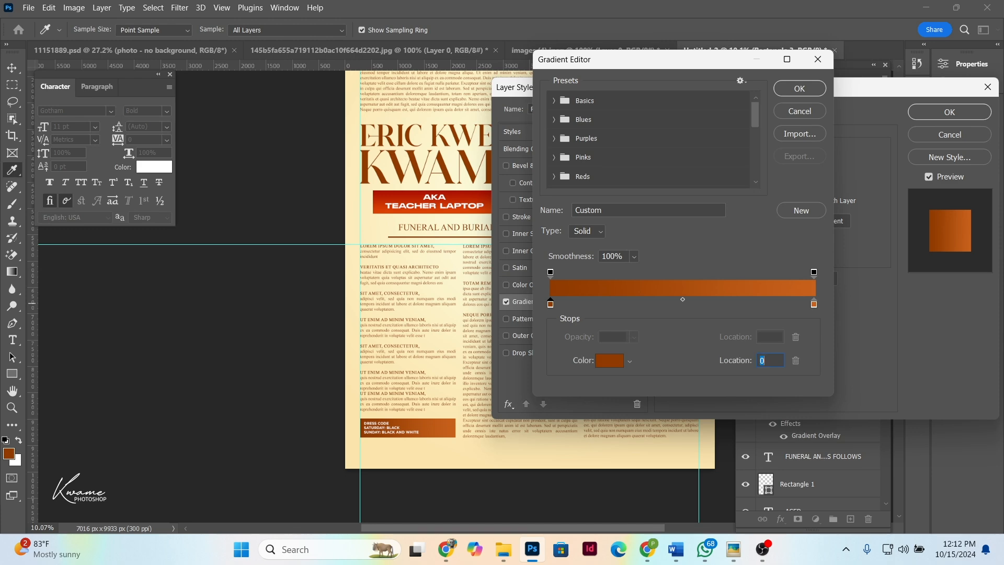
pyautogui.write('712e00')
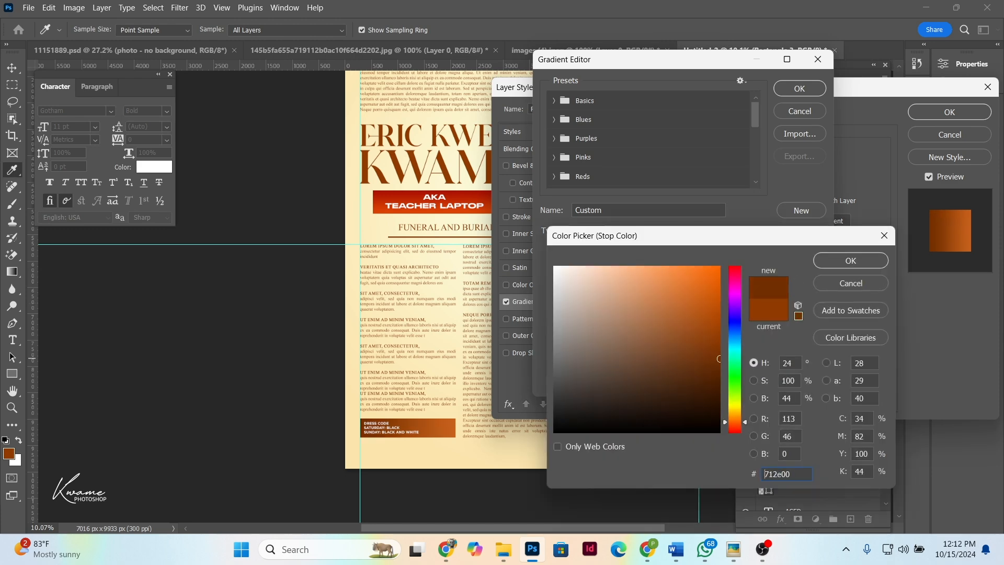
pyautogui.press('Return')
pyautogui.press('Return')
pyautogui.press('Return')
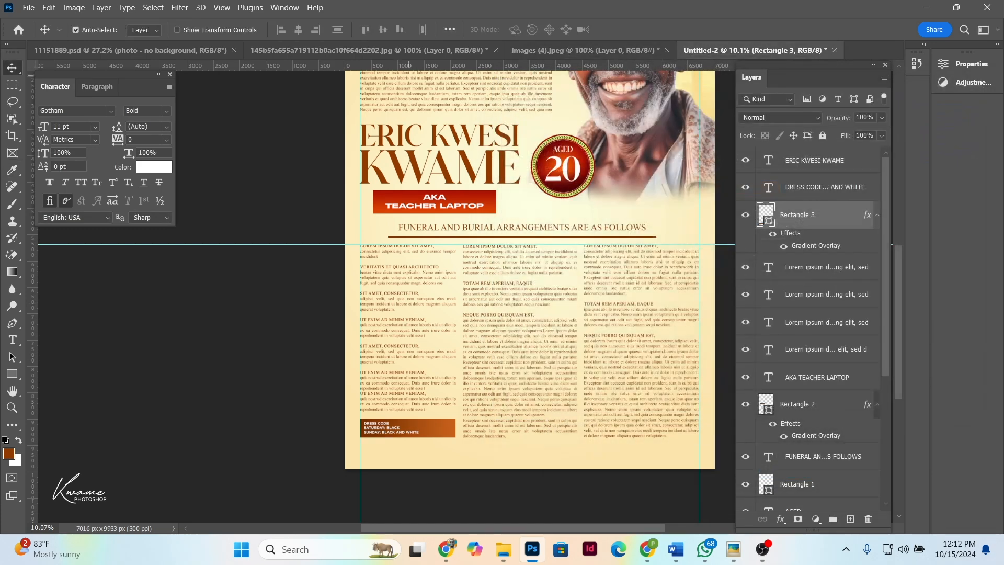
# Add a linear gradient overlay from dark brown to orange-brown at -1° to the large name title
pyautogui.click(447, 147)
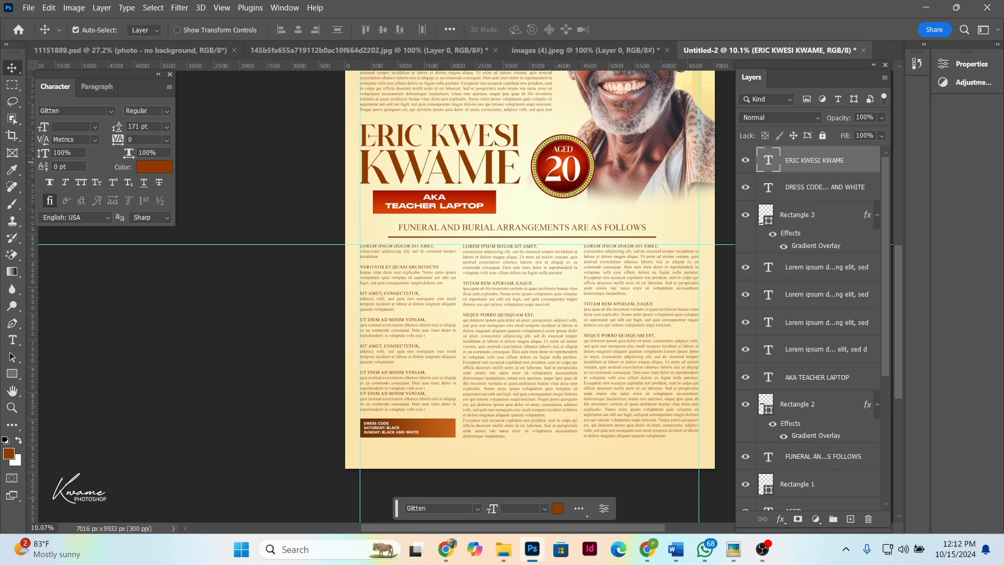
pyautogui.doubleClick(862, 160)
pyautogui.click(536, 301)
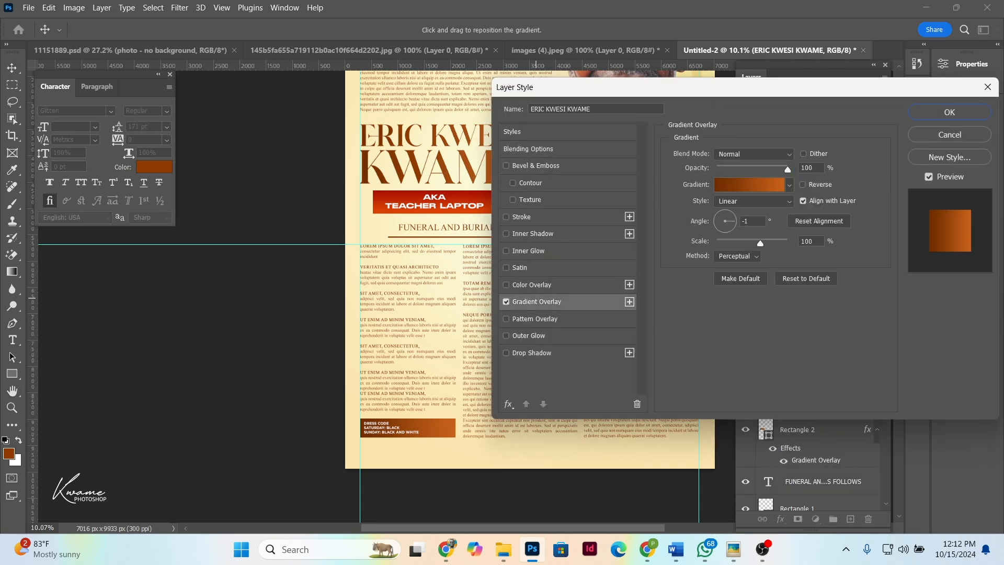
pyautogui.press('Return')
# Recolour the gradient of the rectangle behind "AKA TEACHER LAPTOP" with the dark brown and orange-brown sampled from the dress code banner's ends
pyautogui.click(493, 199)
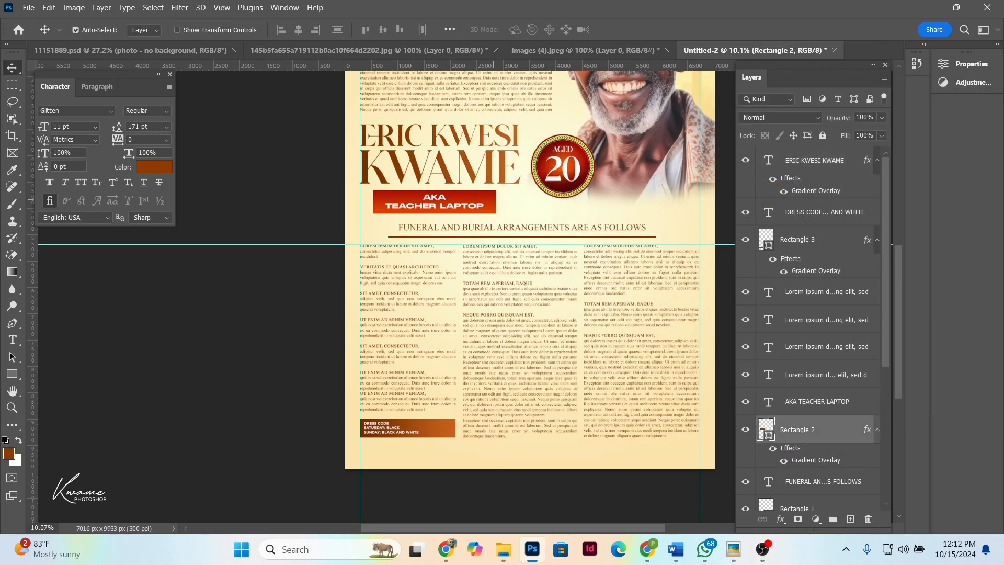
pyautogui.doubleClick(838, 428)
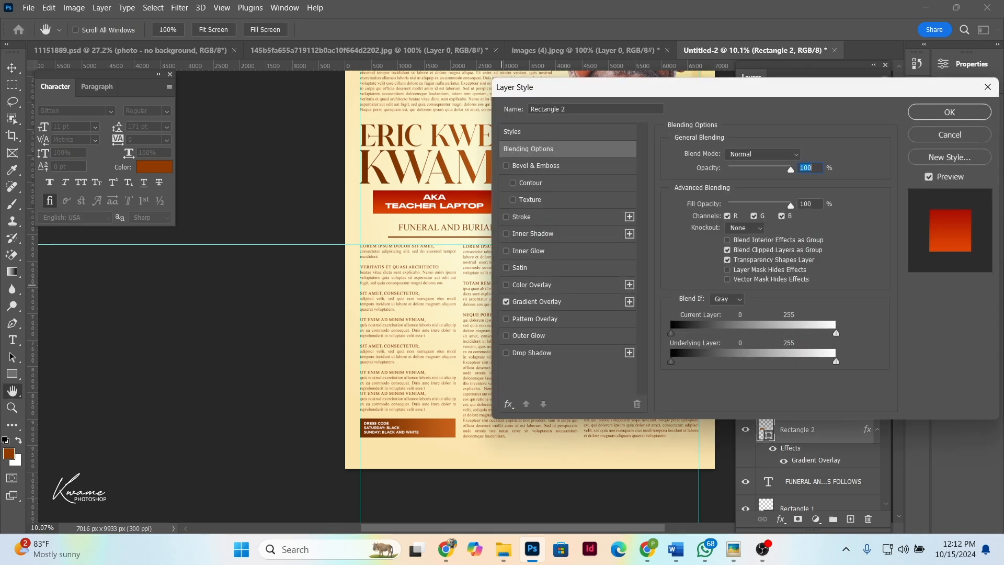
pyautogui.click(536, 301)
pyautogui.click(749, 184)
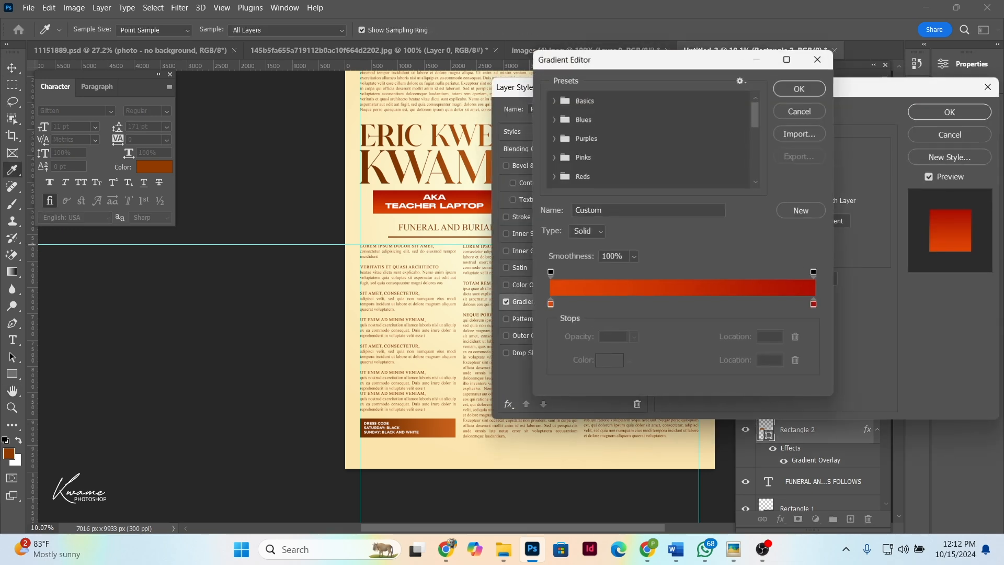
pyautogui.click(550, 303)
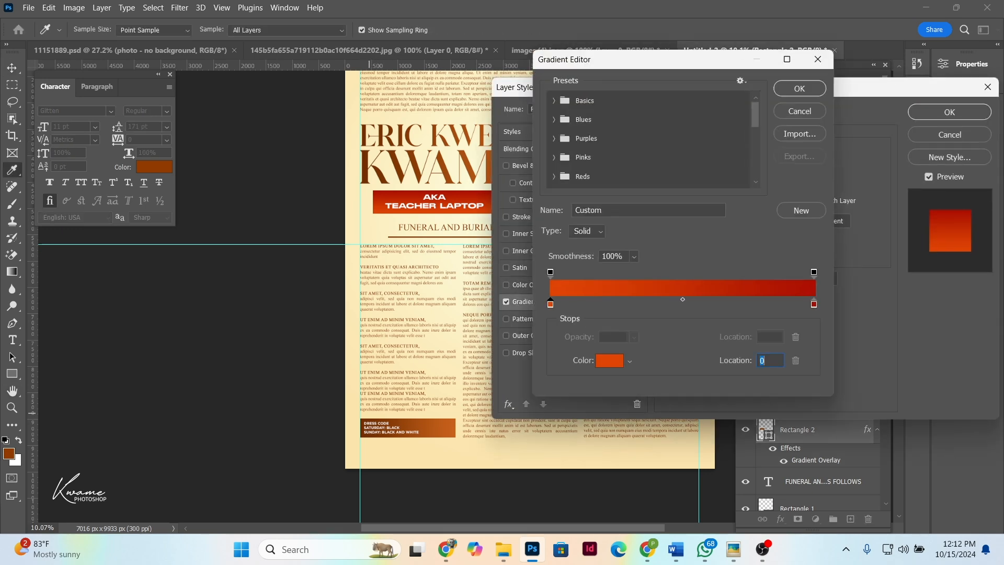
pyautogui.click(362, 426)
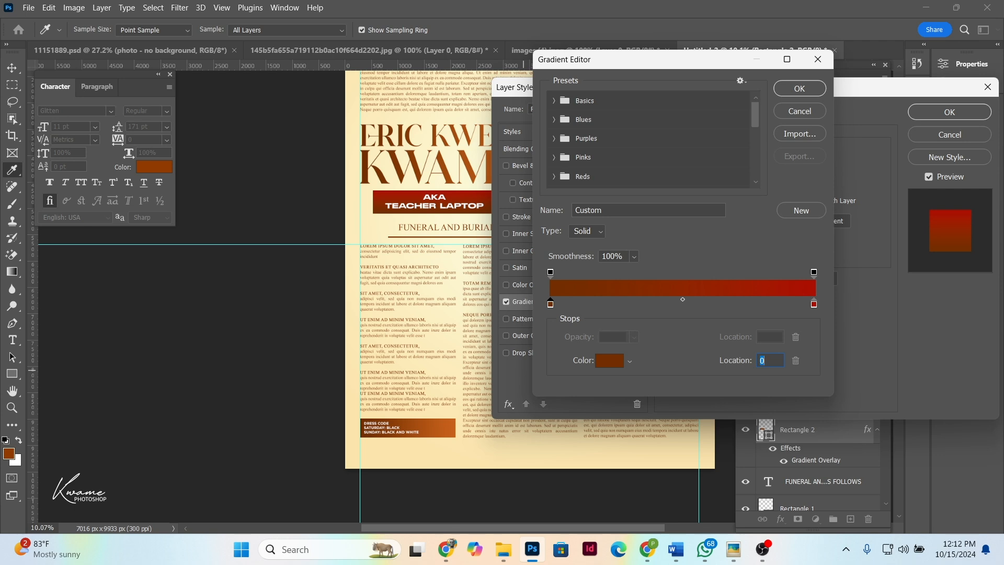
pyautogui.click(813, 305)
pyautogui.click(453, 426)
pyautogui.press('Return')
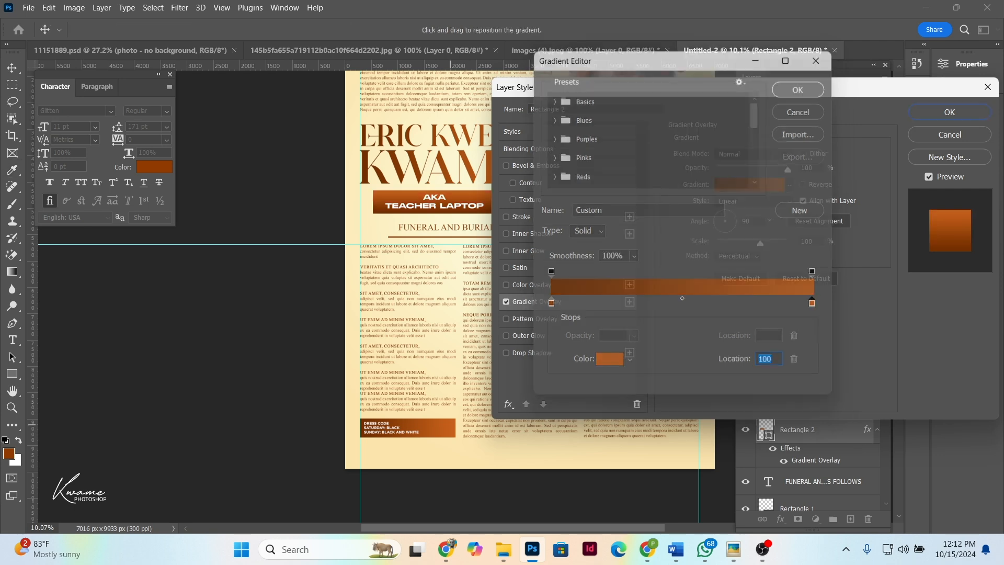
# Set the "AKA TEACHER LAPTOP" rectangle's gradient angle to 33° and increase the gradient's scale
pyautogui.click(733, 215)
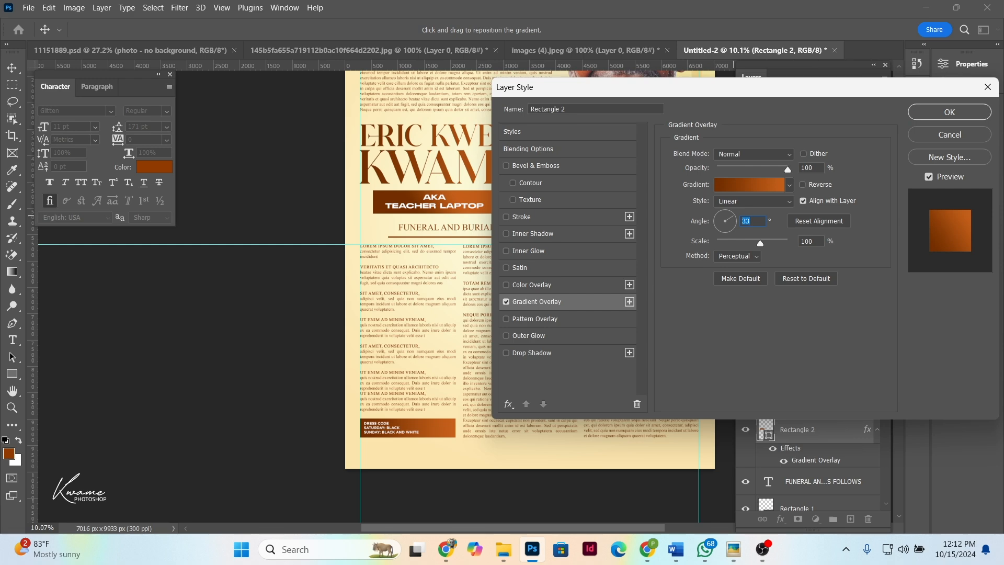
pyautogui.moveTo(760, 243); pyautogui.dragTo(787, 243)
pyautogui.press('Return')
pyautogui.scroll(-8, 418, 190)
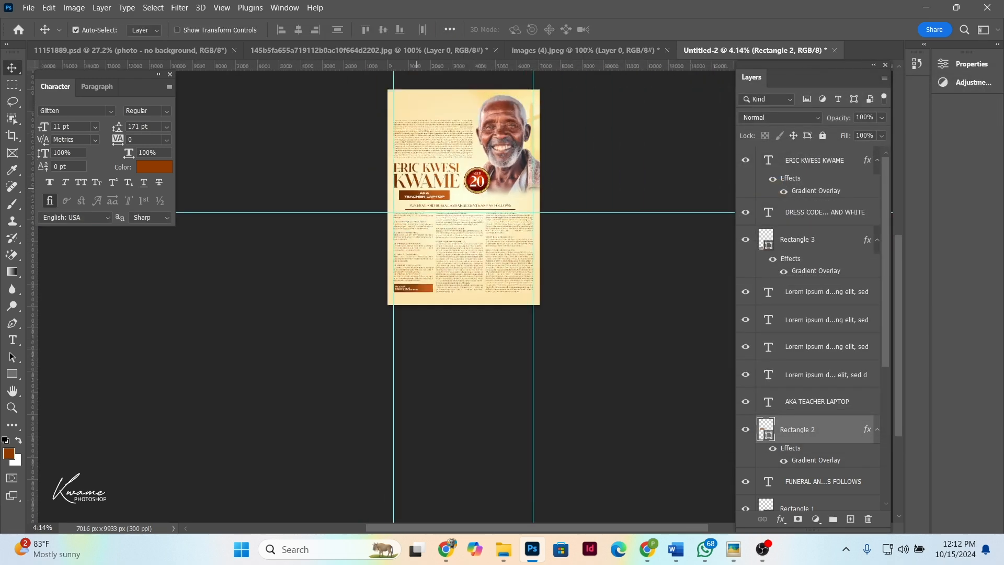
pyautogui.scroll(3, 478, 177)
pyautogui.scroll(4, 486, 183)
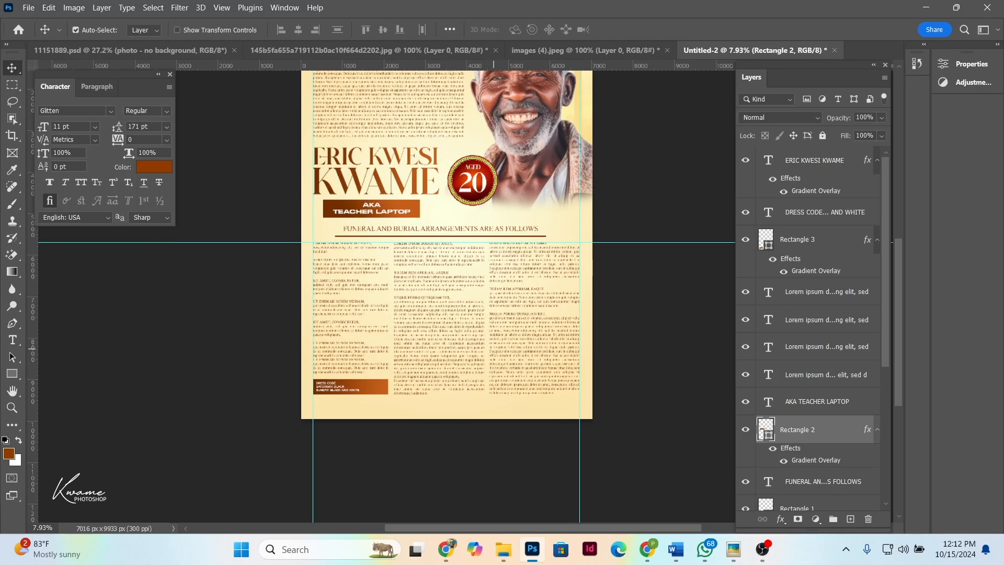
pyautogui.scroll(-2, 483, 242)
pyautogui.press('u')
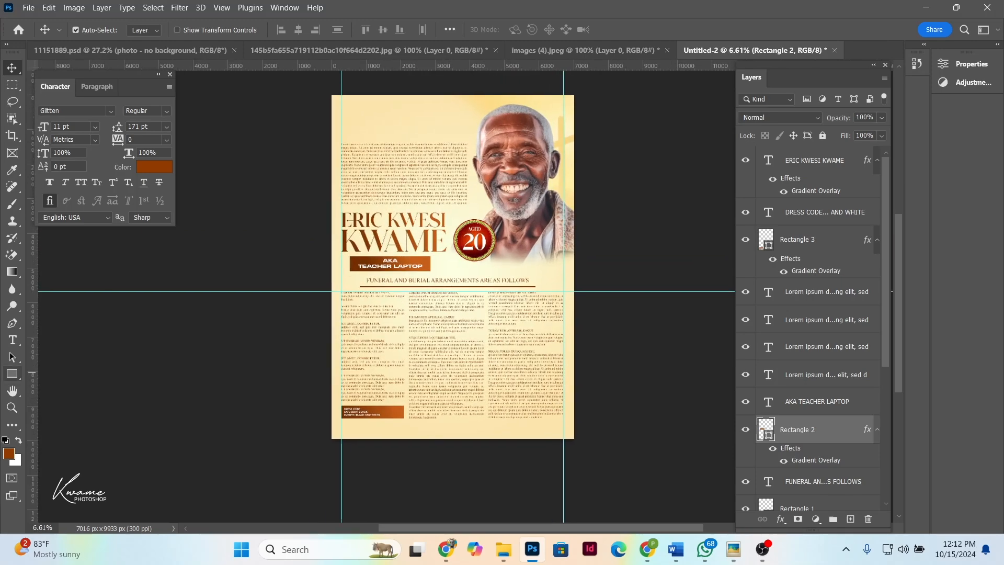
pyautogui.moveTo(327, 430); pyautogui.dragTo(582, 442)
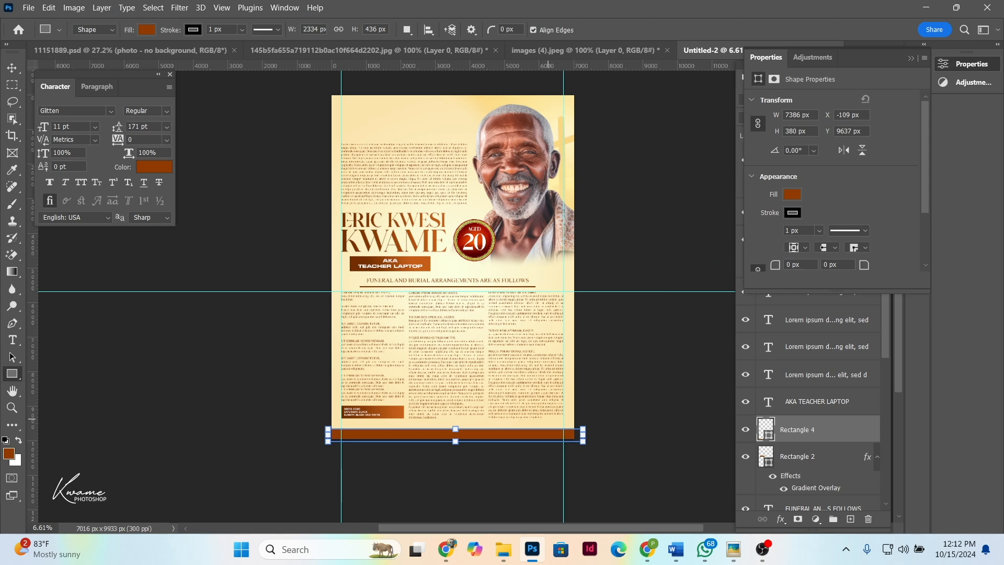
pyautogui.hotkey('ctrl', 'z')
pyautogui.press('v')
# Duplicate the dress code rectangle and stretch the copy across the poster's bottom edge as a footer banner about 7275 by 359 px
pyautogui.scroll(3, 453, 293)
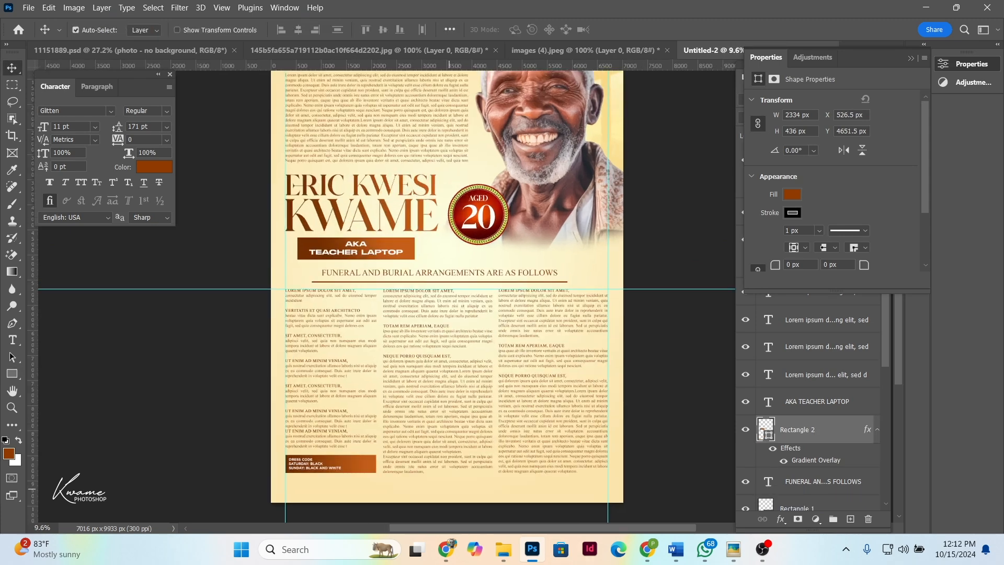
pyautogui.scroll(-5, 453, 293)
pyautogui.keyDown('alt'); pyautogui.moveTo(355, 347); pyautogui.dragTo(693, 386); pyautogui.keyUp('alt')
pyautogui.hotkey('ctrl', 't')
pyautogui.press('Return')
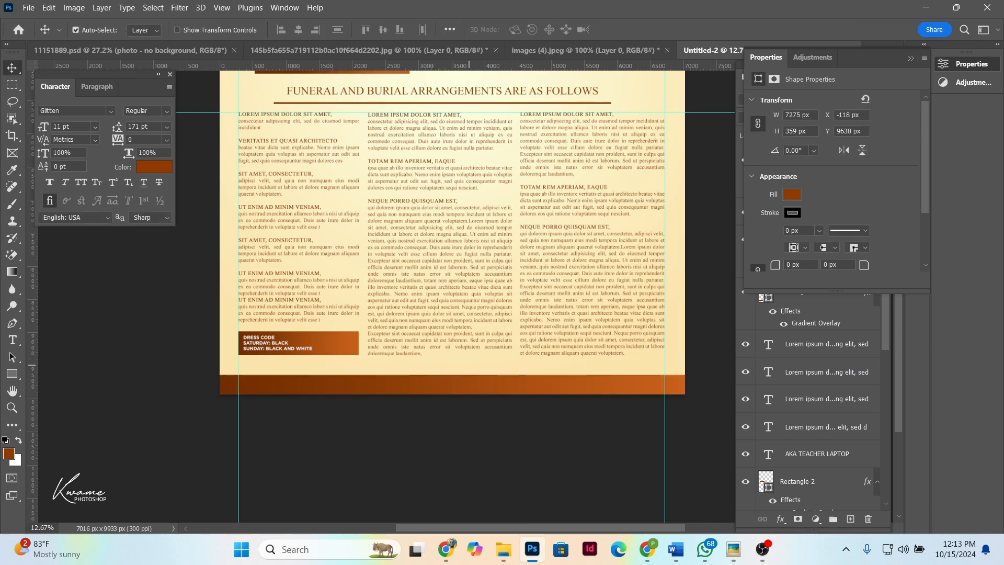
pyautogui.scroll(-5, 498, 368)
pyautogui.scroll(5, 497, 369)
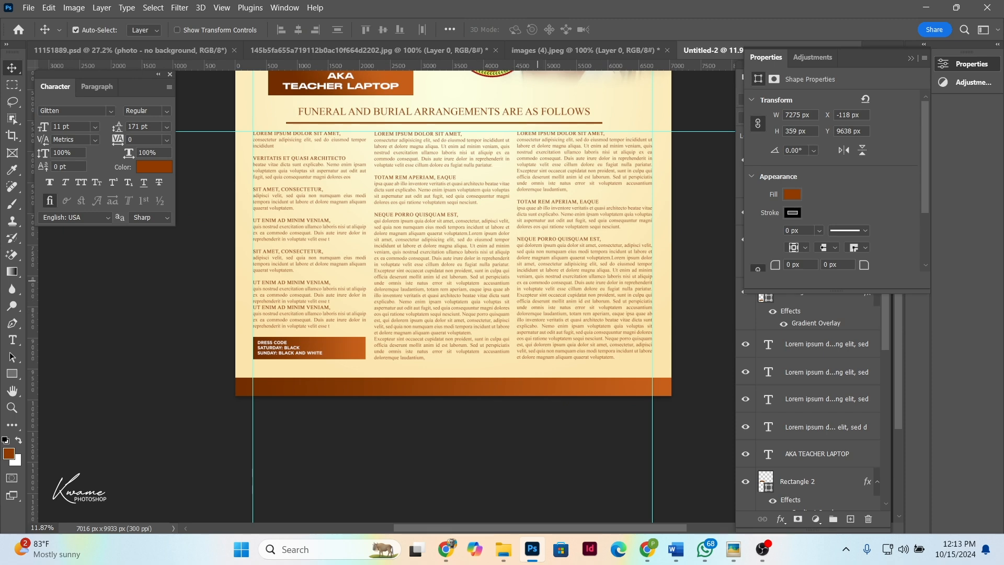
# Copy the dress code text onto the footer banner and replace its wording with "ALL FRIENDS AND SYMPATHIZERS ARE CORDIALY INVITED"
pyautogui.scroll(4, 436, 347)
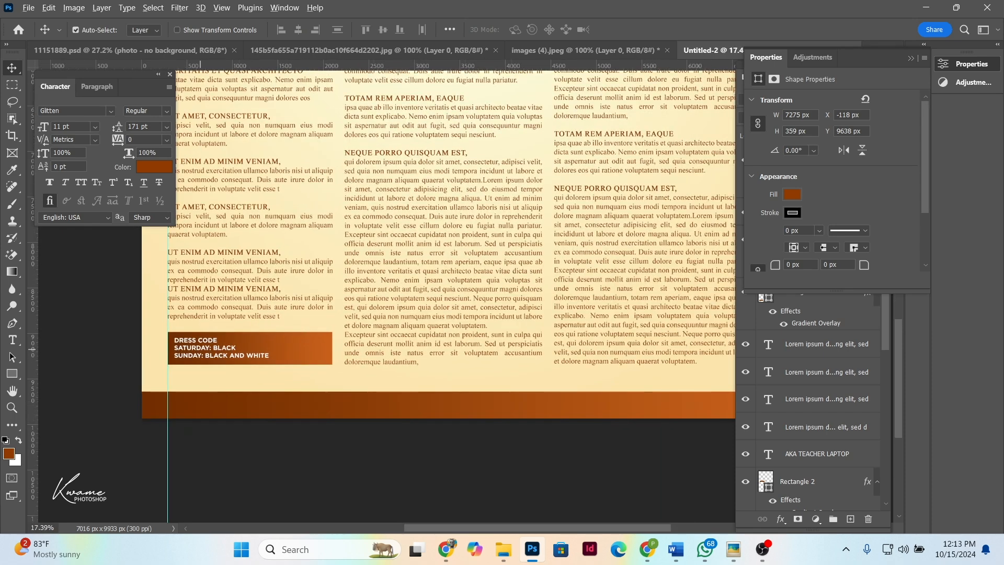
pyautogui.moveTo(206, 351); pyautogui.dragTo(364, 411)
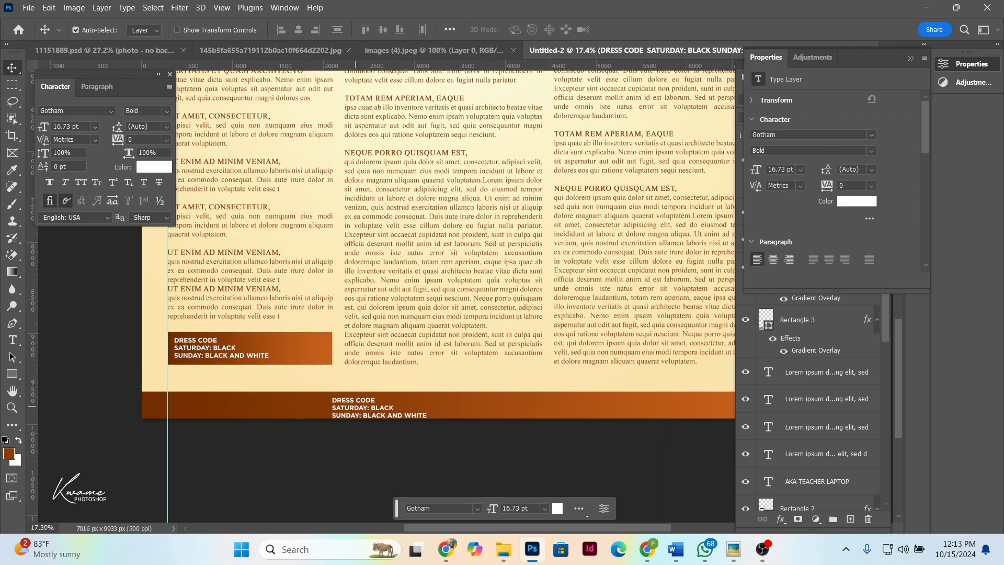
pyautogui.doubleClick(350, 403)
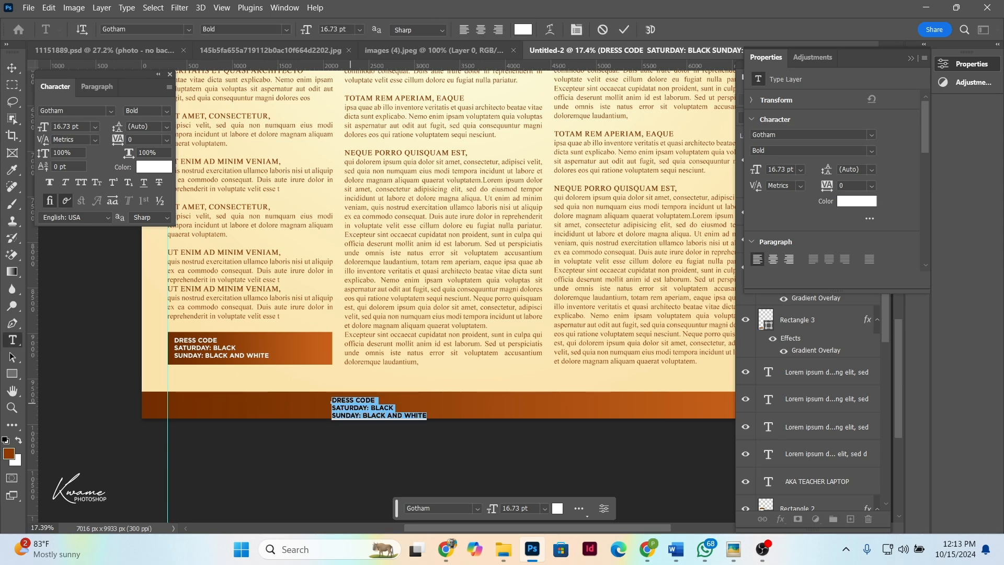
pyautogui.press('BackSpace')
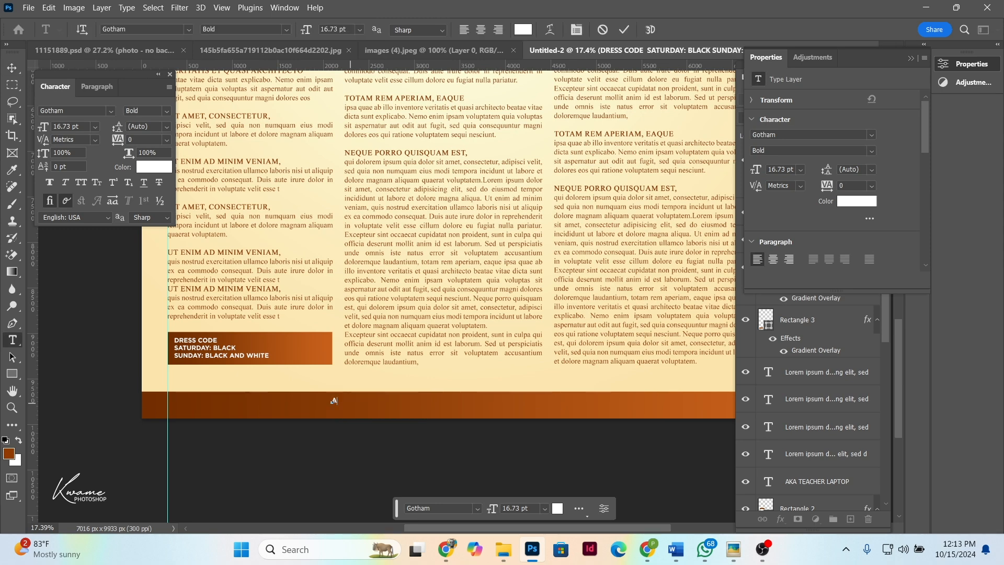
pyautogui.write('ALL FRIENDS AND SYMPATHI')
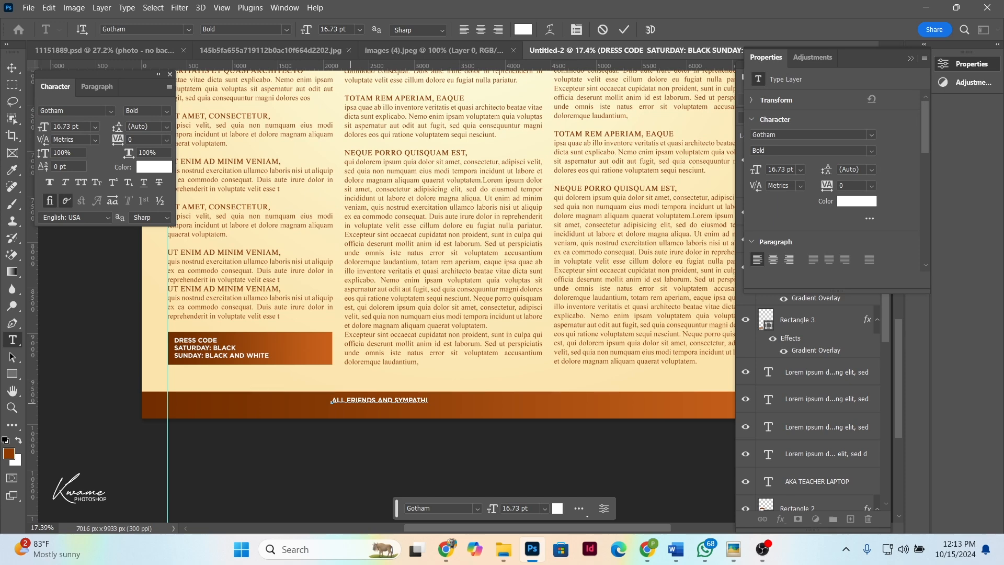
pyautogui.write('ZE RS ARE CORDIALY INVITED')
# Set the footer invitation text to 30 pt and centre it on the banner
pyautogui.hotkey('ctrl', 'a')
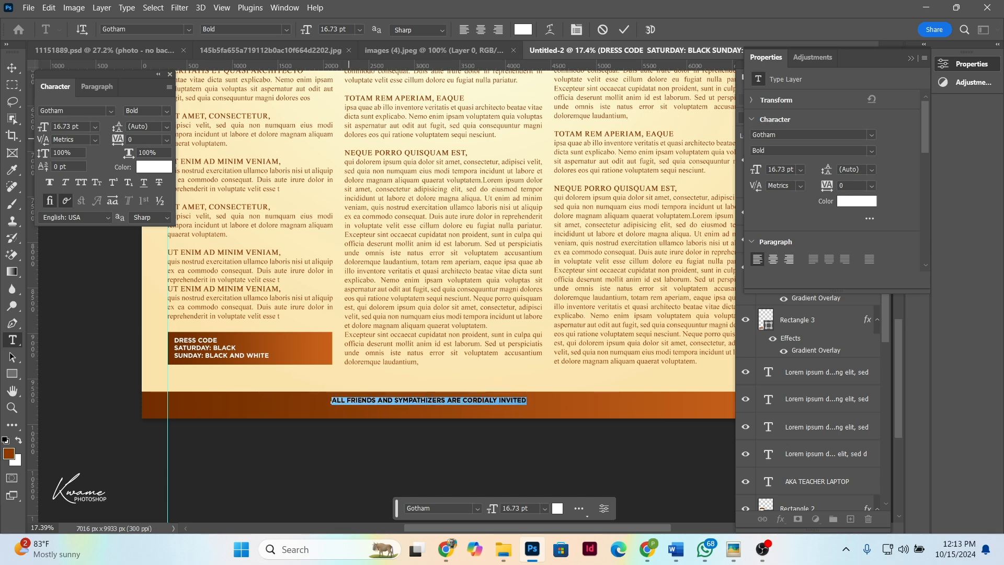
pyautogui.moveTo(308, 29); pyautogui.dragTo(319, 30)
pyautogui.click(12, 68)
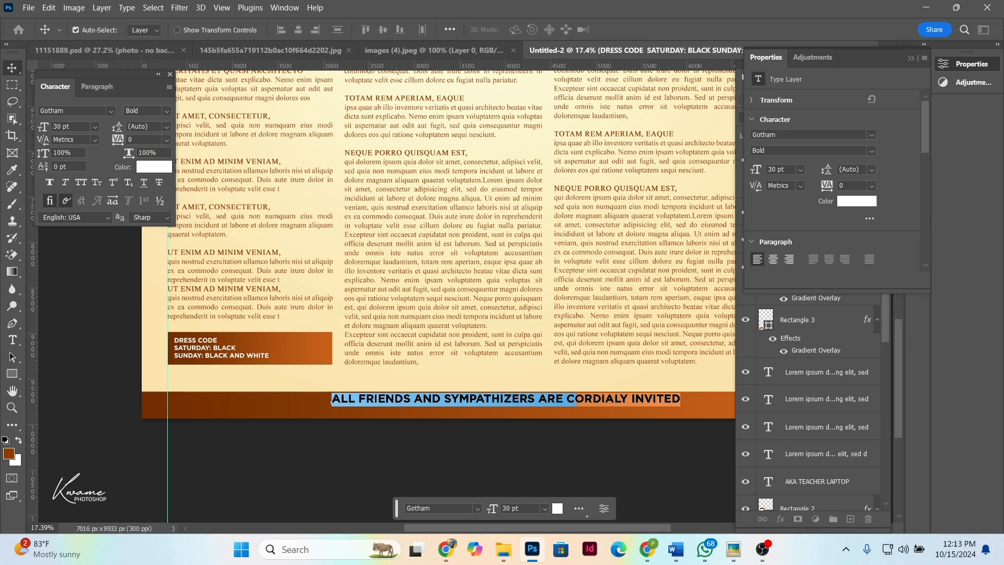
pyautogui.scroll(-3, 411, 207)
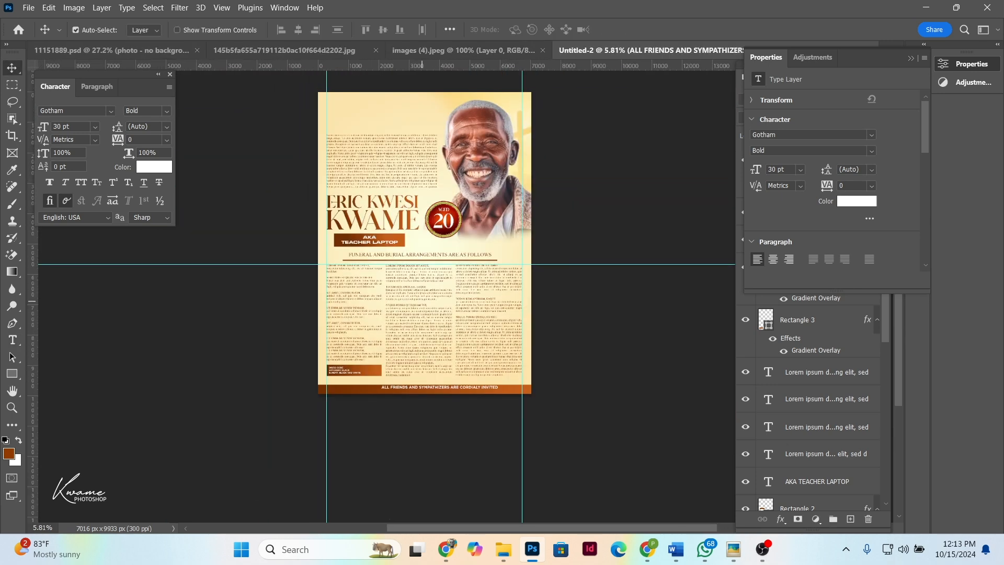
pyautogui.moveTo(455, 386); pyautogui.dragTo(438, 387)
pyautogui.moveTo(380, 353); pyautogui.dragTo(425, 399)
pyautogui.scroll(3, 425, 399)
pyautogui.scroll(2, 499, 414)
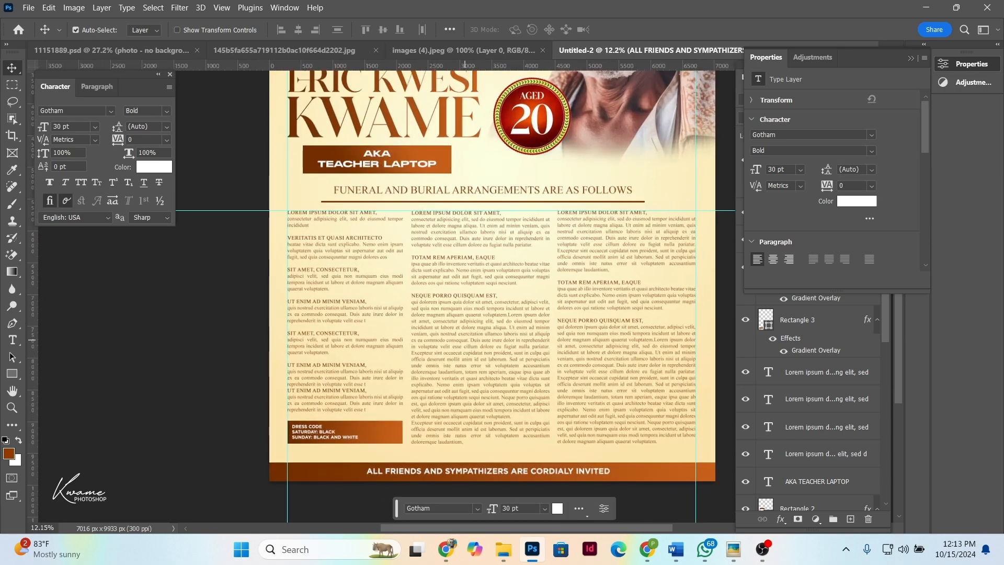
# Duplicate the large name title above the biography paragraph and replace the copy's wording with "GONE TO"
pyautogui.scroll(-4, 494, 407)
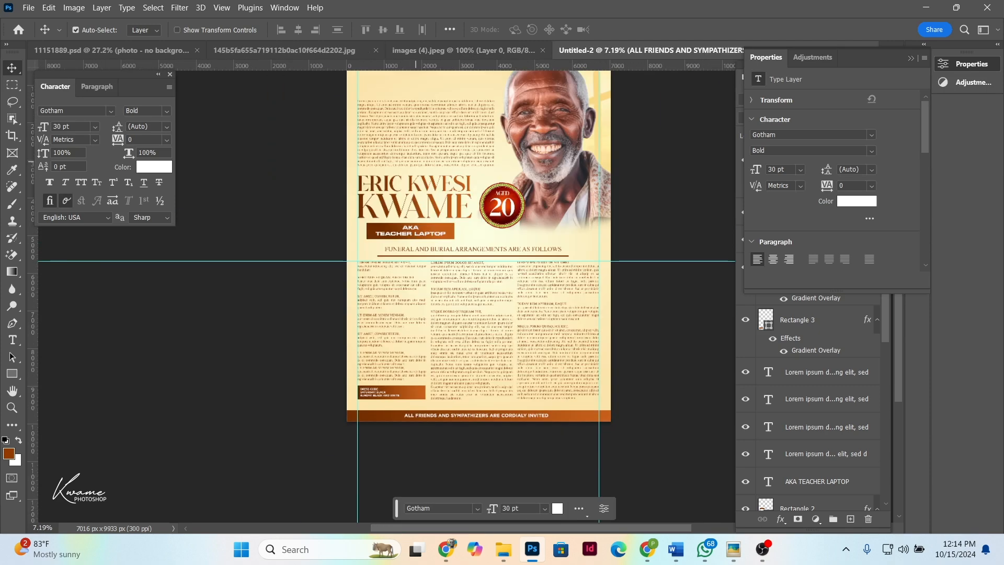
pyautogui.keyDown('alt'); pyautogui.moveTo(407, 226); pyautogui.dragTo(411, 107); pyautogui.keyUp('alt')
pyautogui.doubleClick(411, 108)
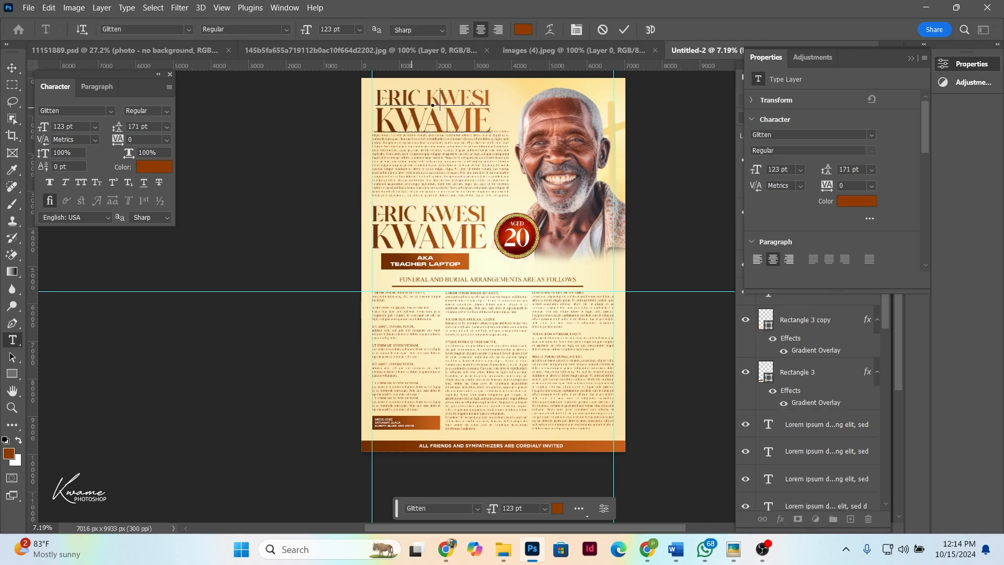
pyautogui.write('GO')
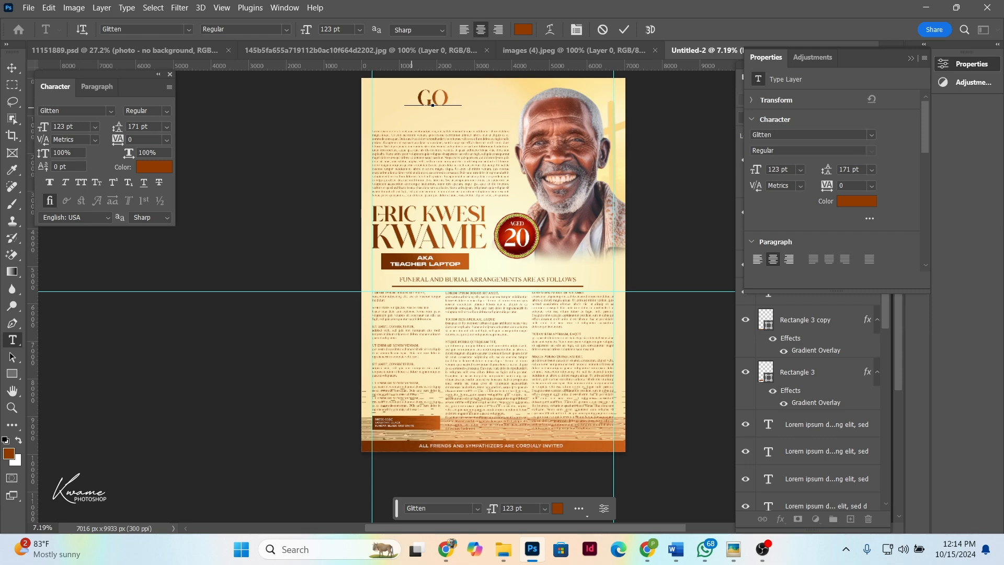
pyautogui.write('NE')
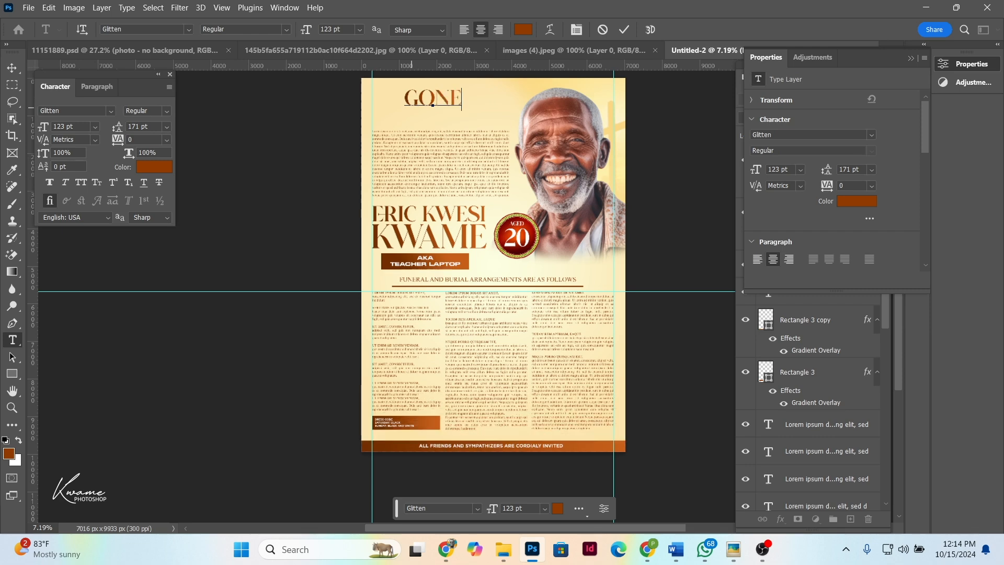
pyautogui.write(' TO')
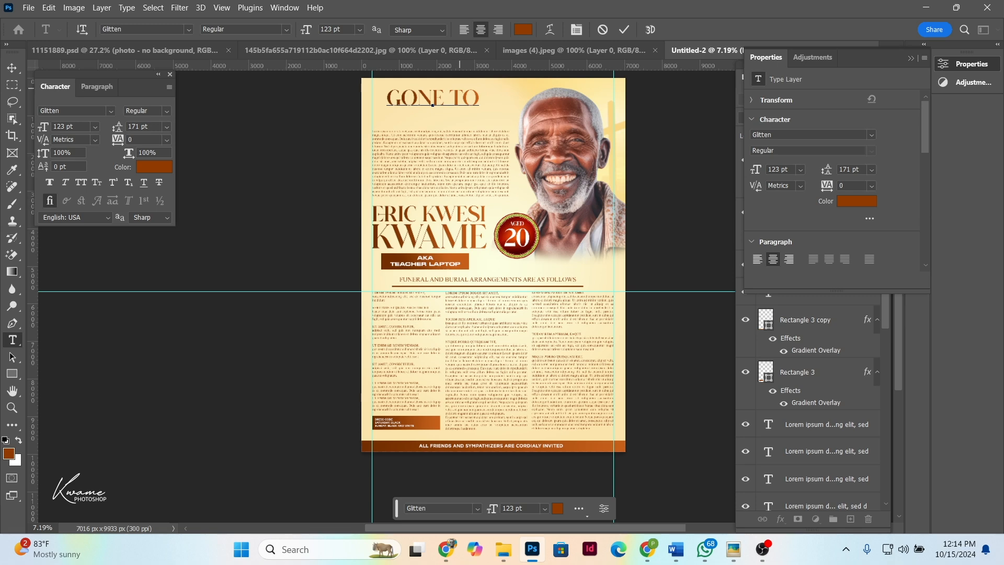
# Change the font of the "GONE TO" heading to Cabolafe
pyautogui.click(449, 100)
pyautogui.moveTo(416, 102); pyautogui.dragTo(451, 106)
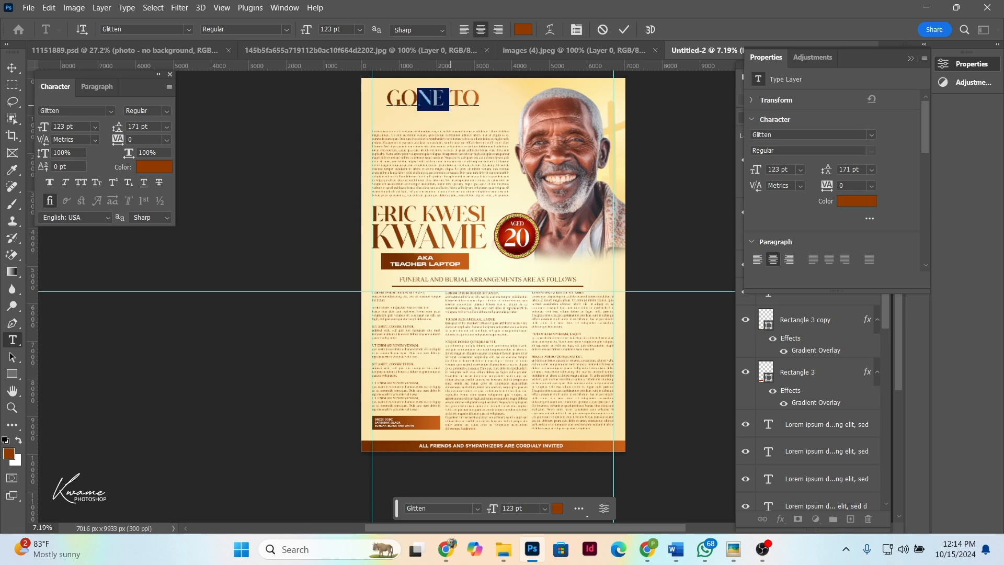
pyautogui.hotkey('ctrl', 'a')
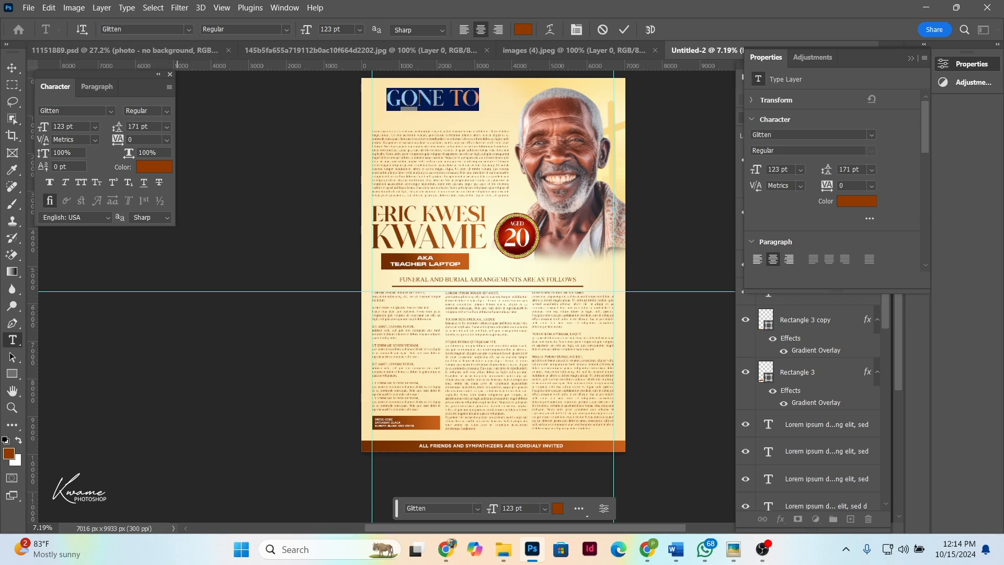
pyautogui.click(142, 29)
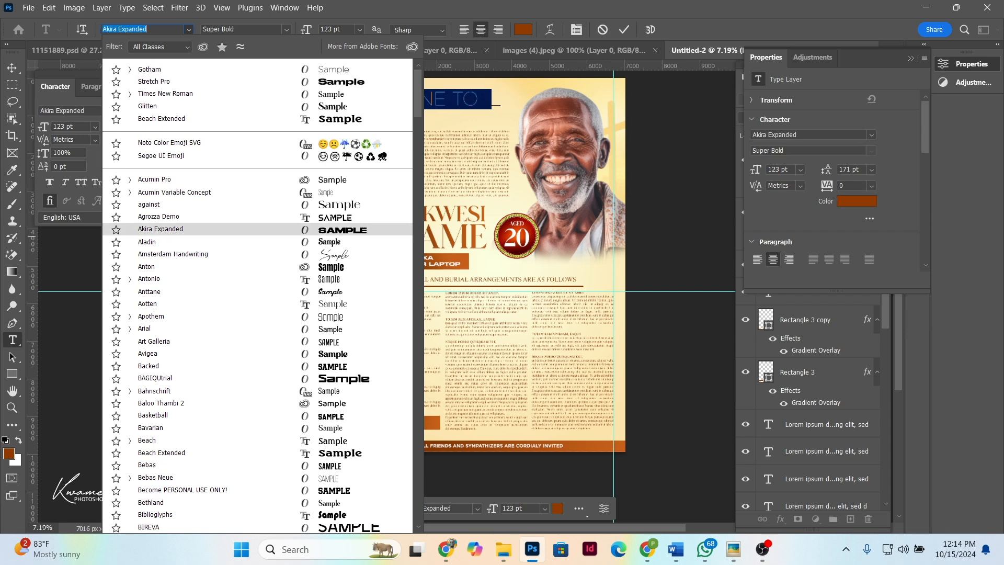
pyautogui.press('Down')
pyautogui.scroll(-7, 257, 295)
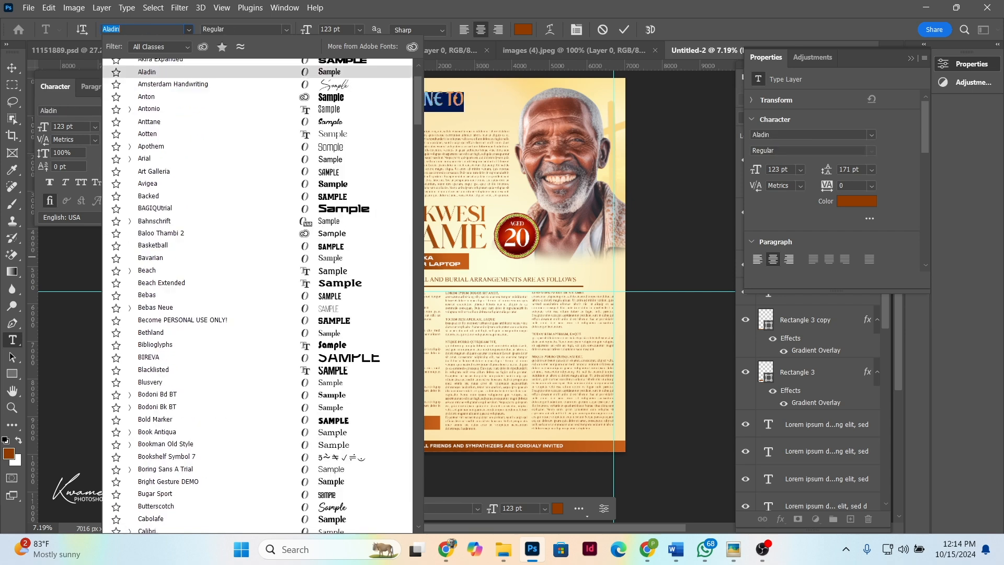
pyautogui.scroll(-2, 258, 295)
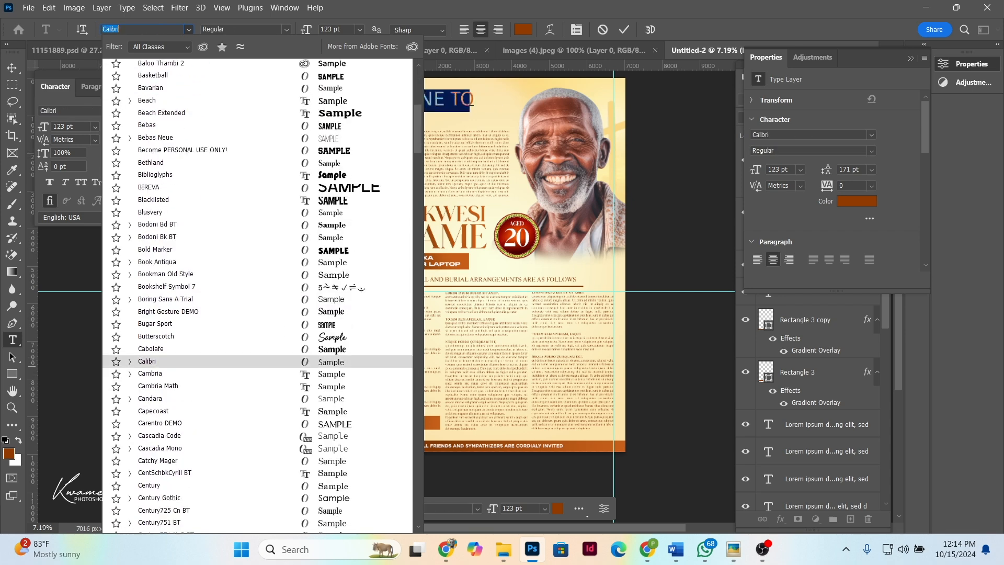
pyautogui.press('Return')
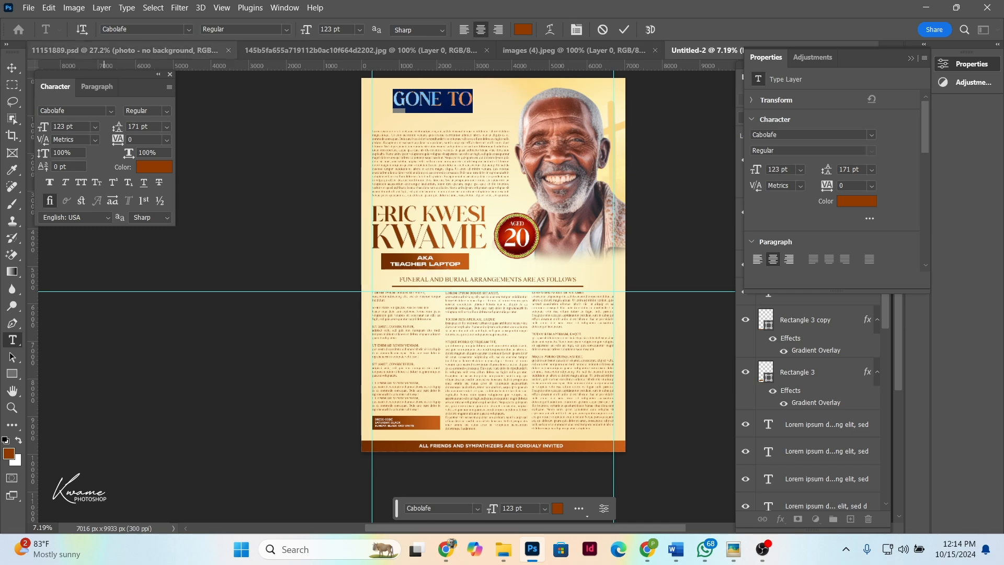
pyautogui.click(12, 68)
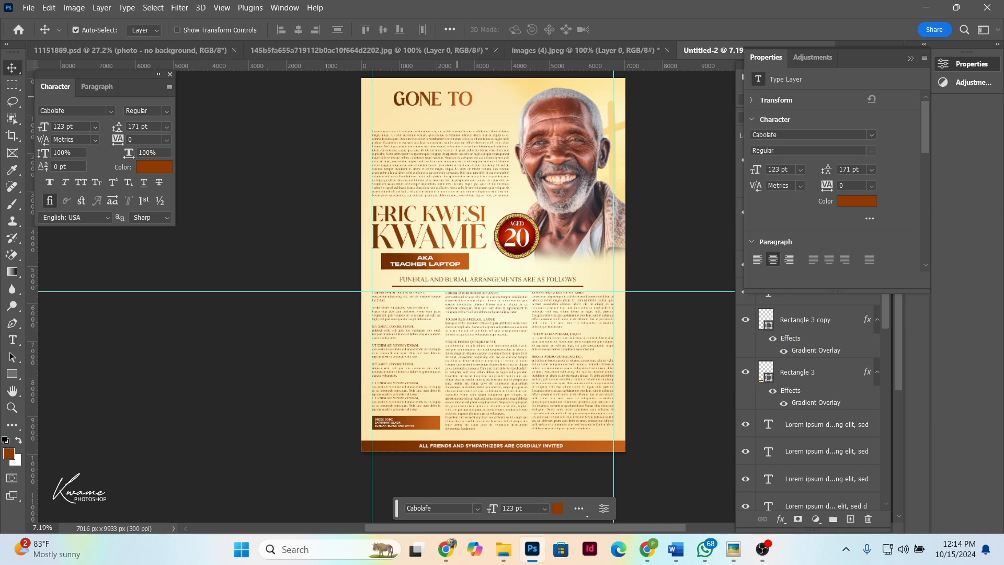
# Scale the "GONE TO" heading down to about 72.6% above the biography paragraph
pyautogui.scroll(4, 455, 96)
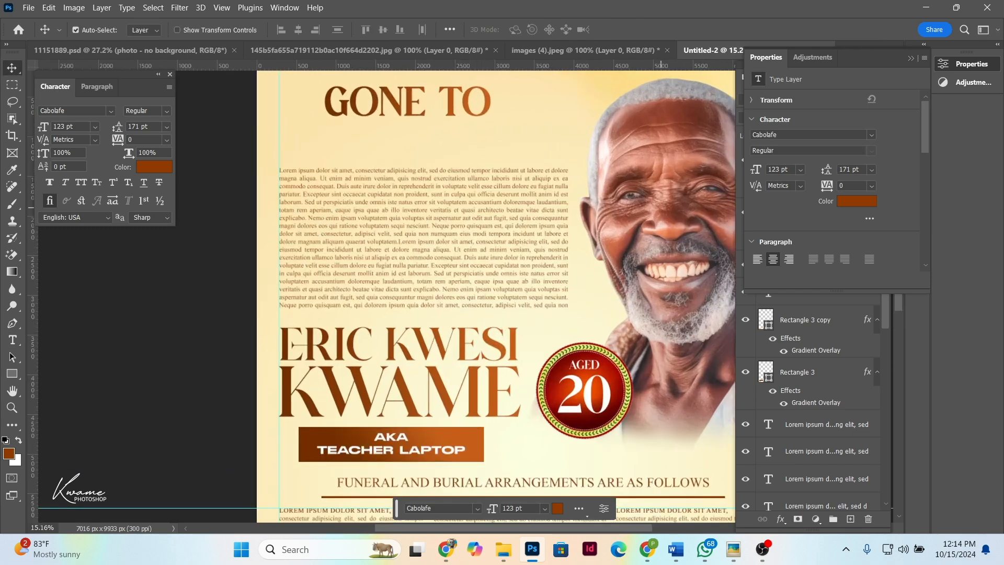
pyautogui.scroll(3, 387, 292)
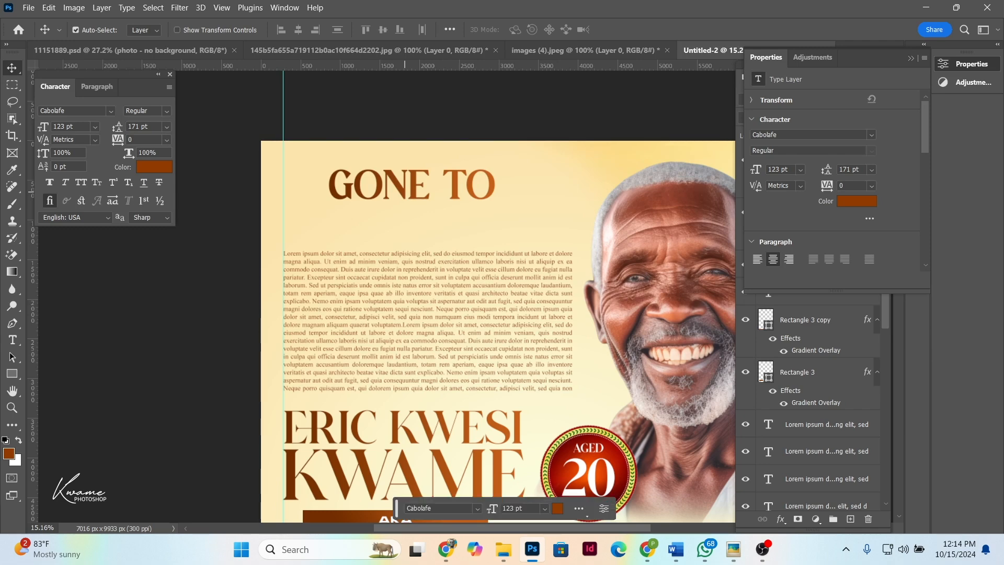
pyautogui.hotkey('ctrl', 't')
pyautogui.moveTo(411, 213); pyautogui.dragTo(412, 199)
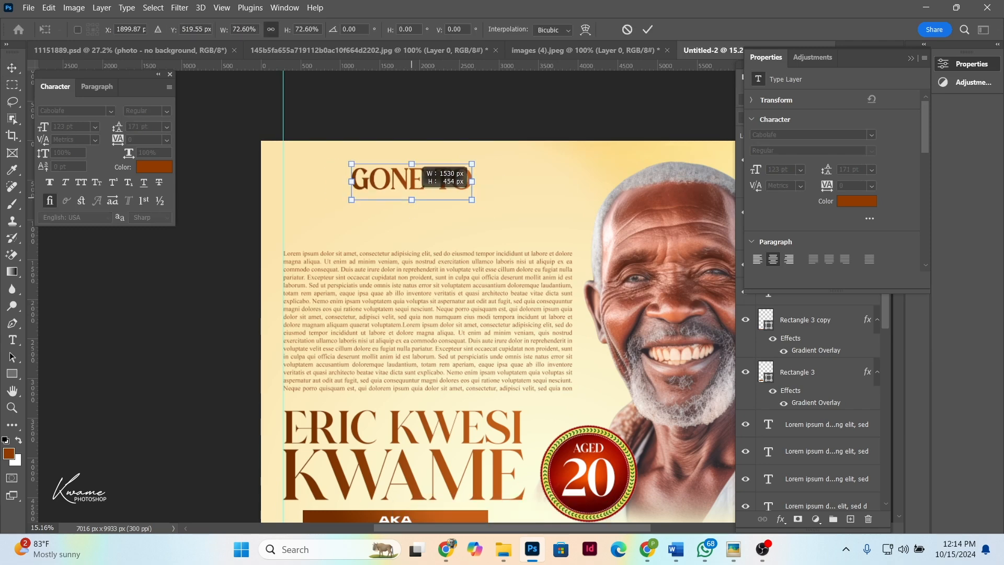
pyautogui.press('Return')
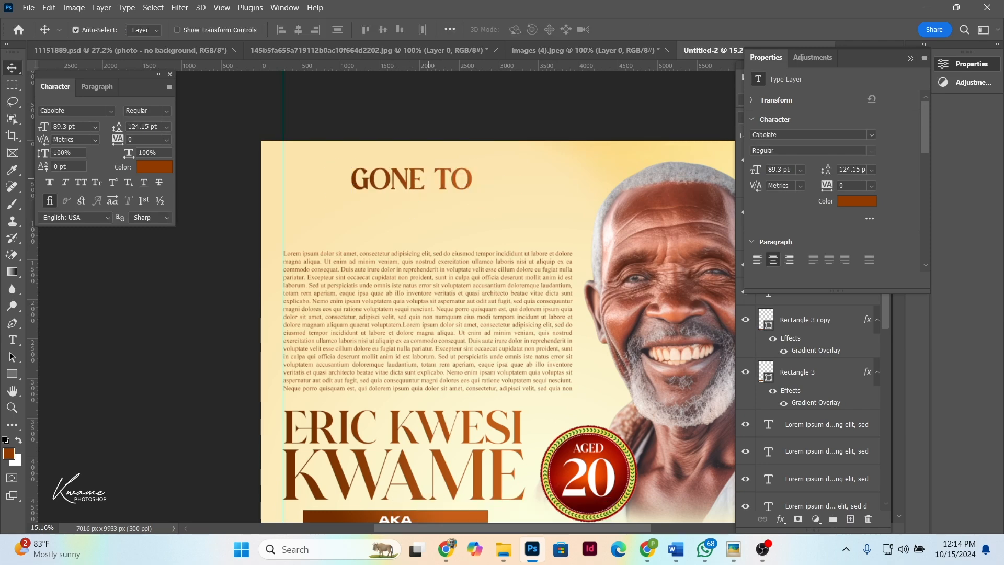
# Add "ETERNAL" and "REST" as two further lines below "GONE TO" and select the whole heading text
pyautogui.doubleClick(472, 182)
pyautogui.click(472, 178)
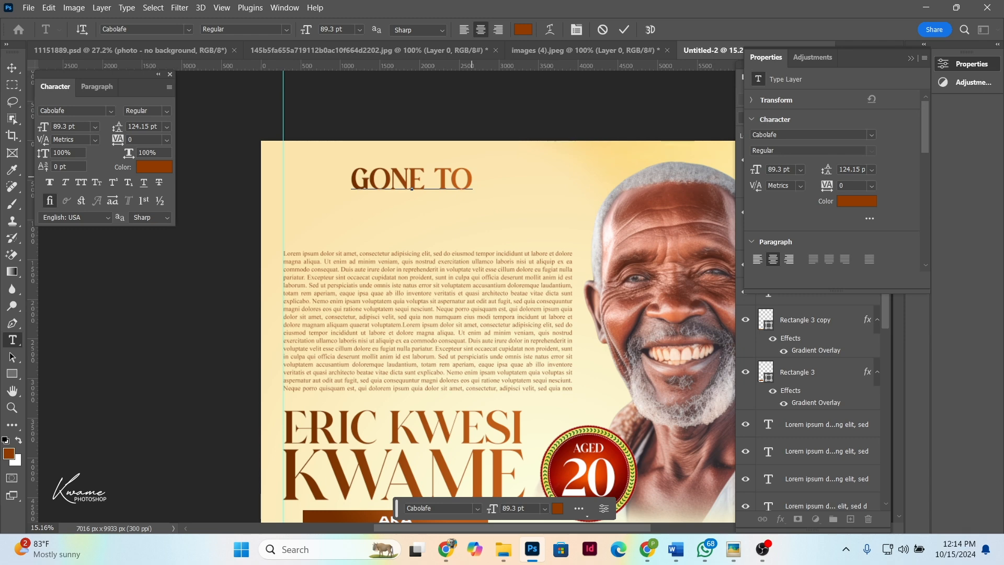
pyautogui.click(412, 230)
pyautogui.write('ETE')
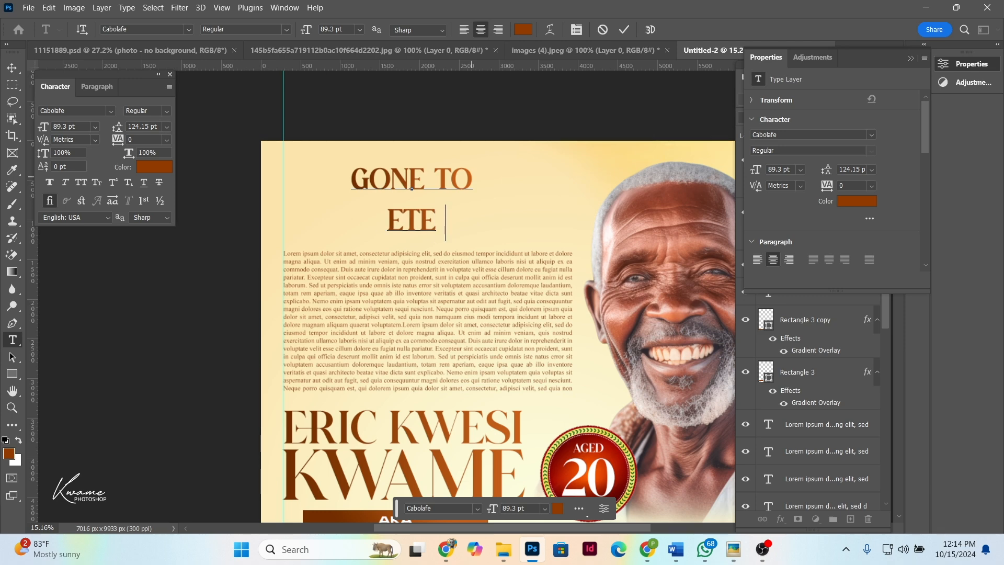
pyautogui.write('RNAL ')
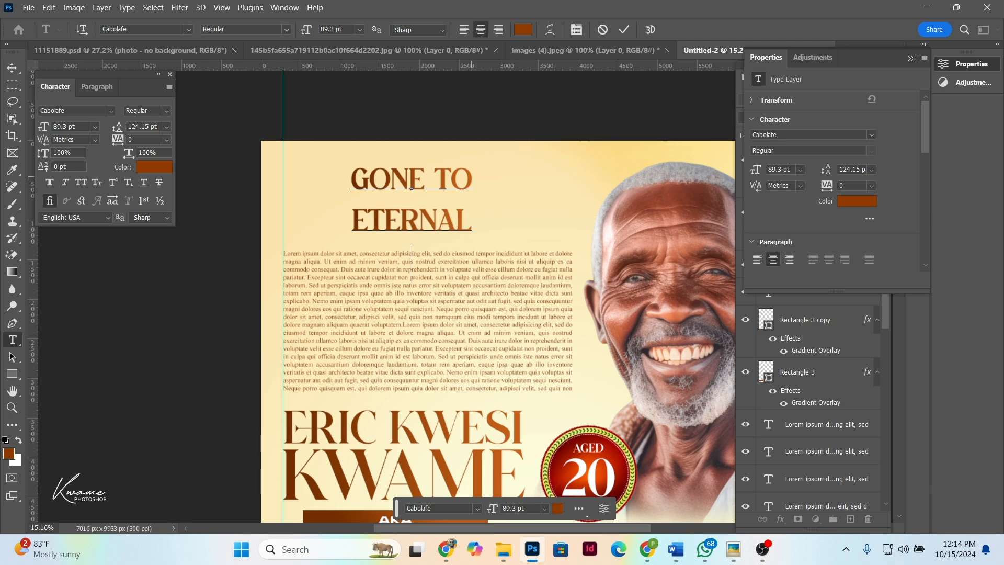
pyautogui.write('RES')
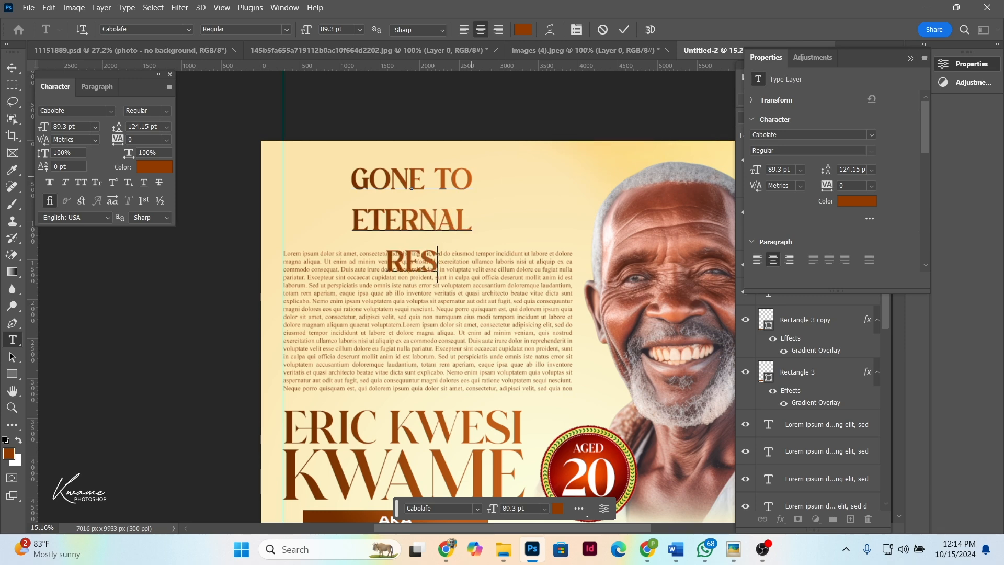
pyautogui.write('T')
pyautogui.hotkey('ctrl', 'a')
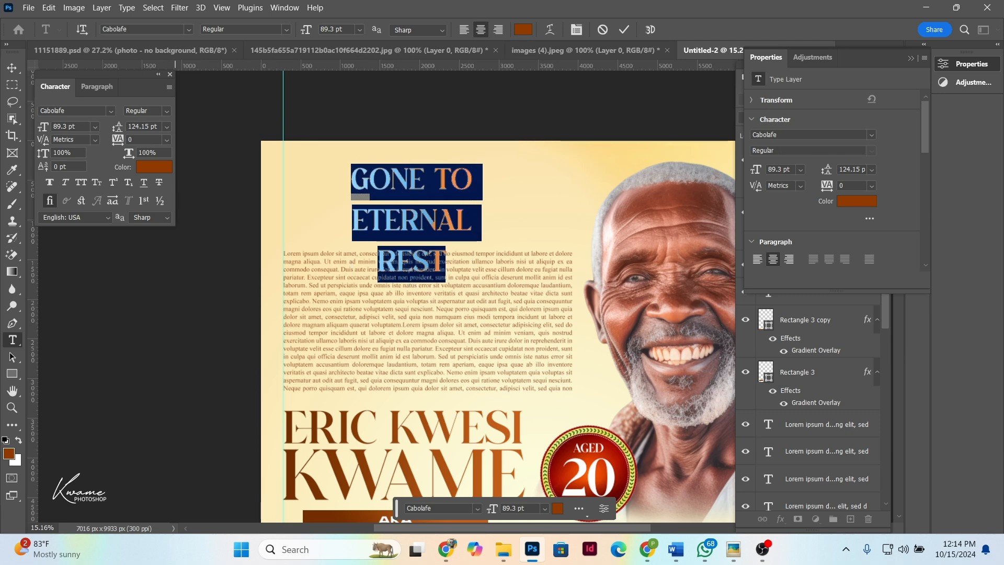
# Set the heading's leading to 65 pt and move it slightly lower, closer to the biography paragraph
pyautogui.moveTo(119, 127); pyautogui.dragTo(80, 123)
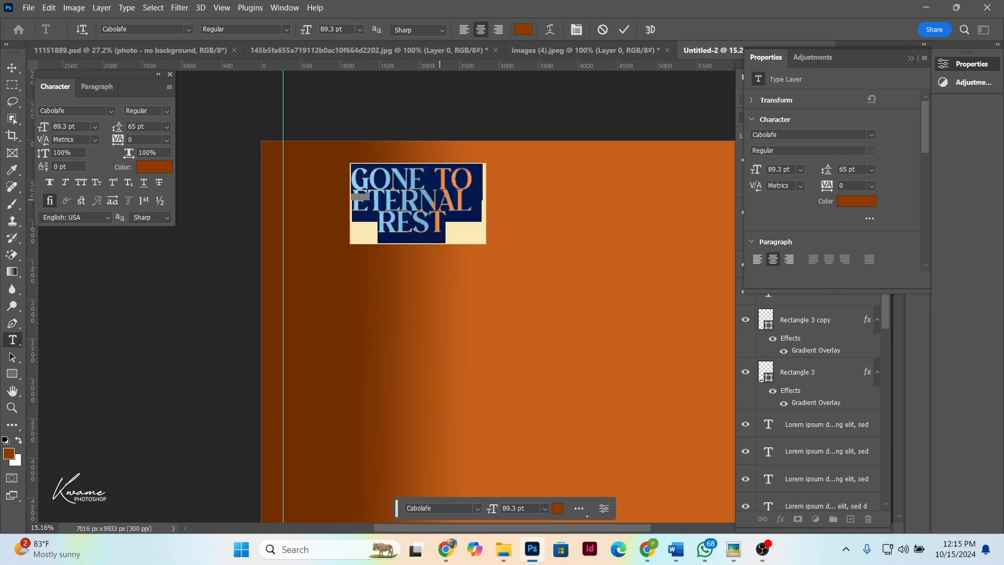
pyautogui.click(439, 199)
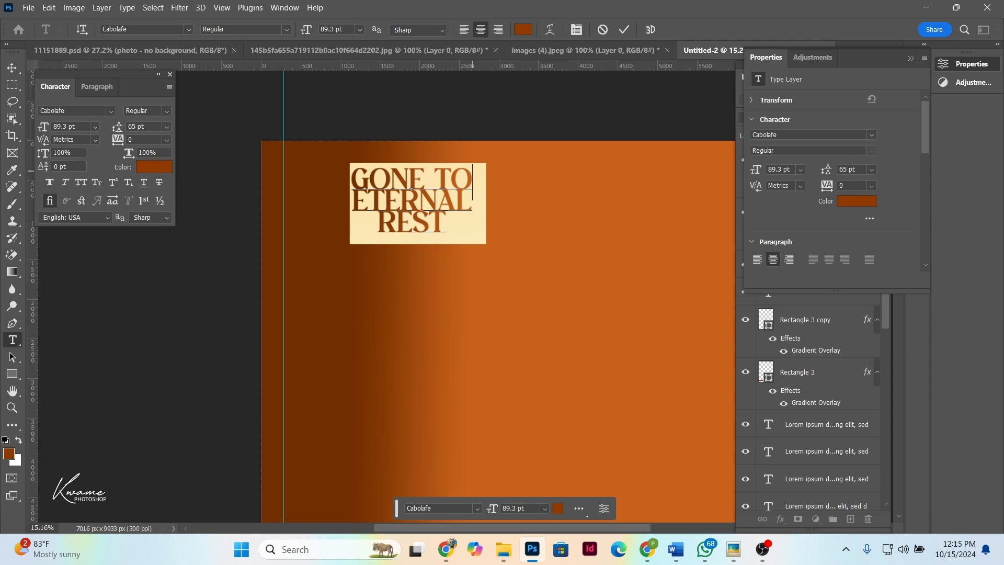
pyautogui.click(12, 68)
pyautogui.scroll(2, 382, 261)
pyautogui.scroll(-1, 361, 263)
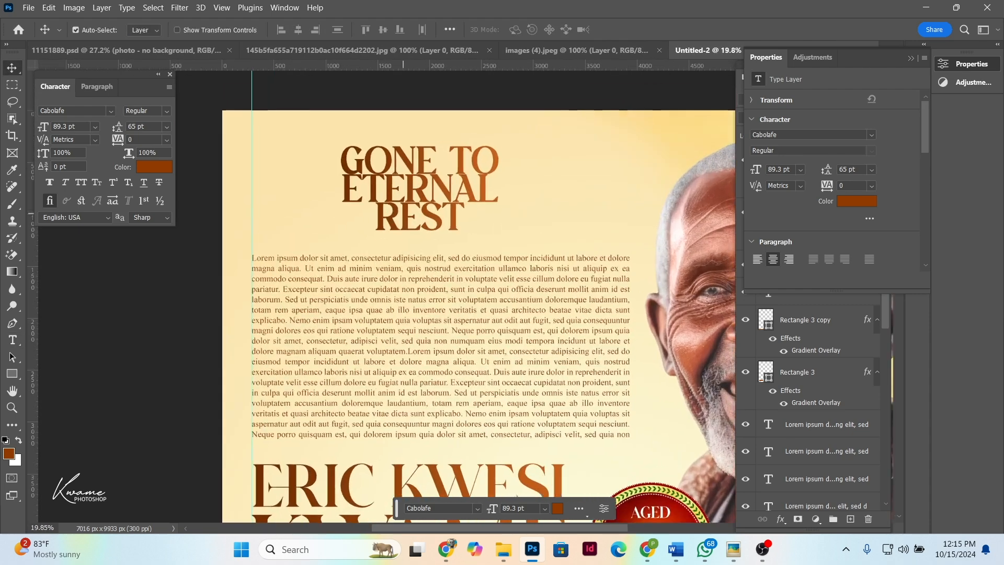
pyautogui.scroll(3, 408, 211)
pyautogui.moveTo(433, 181); pyautogui.dragTo(432, 194)
# Retype the heading in title case as "Gone to", "Eternal" and "Rest" on three lines
pyautogui.doubleClick(433, 194)
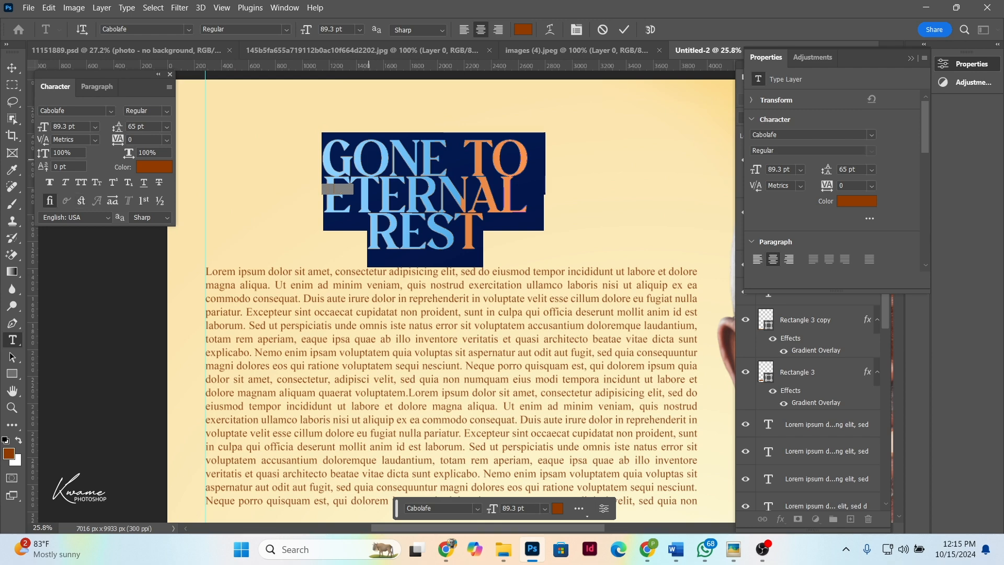
pyautogui.moveTo(362, 152); pyautogui.dragTo(572, 248)
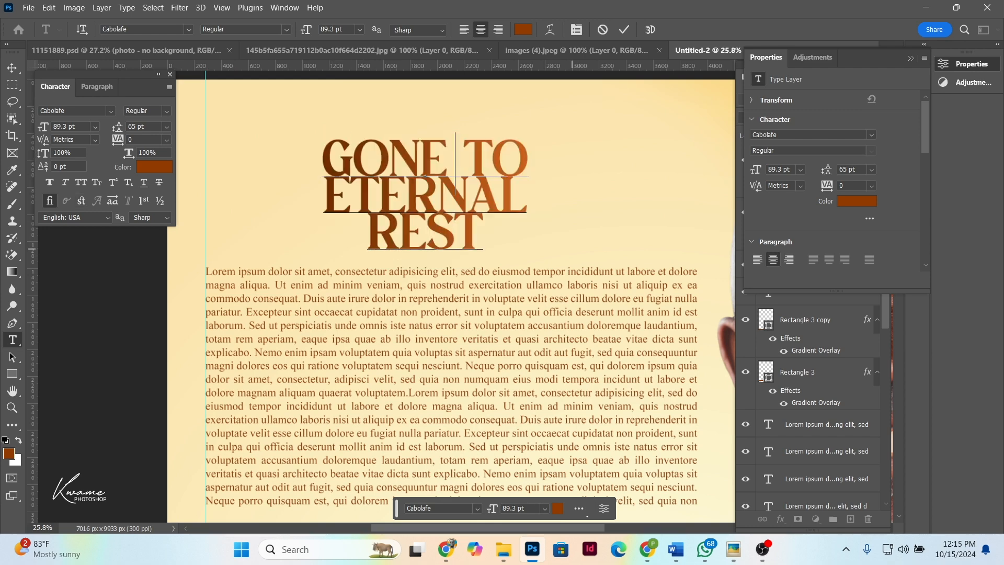
pyautogui.write('one t')
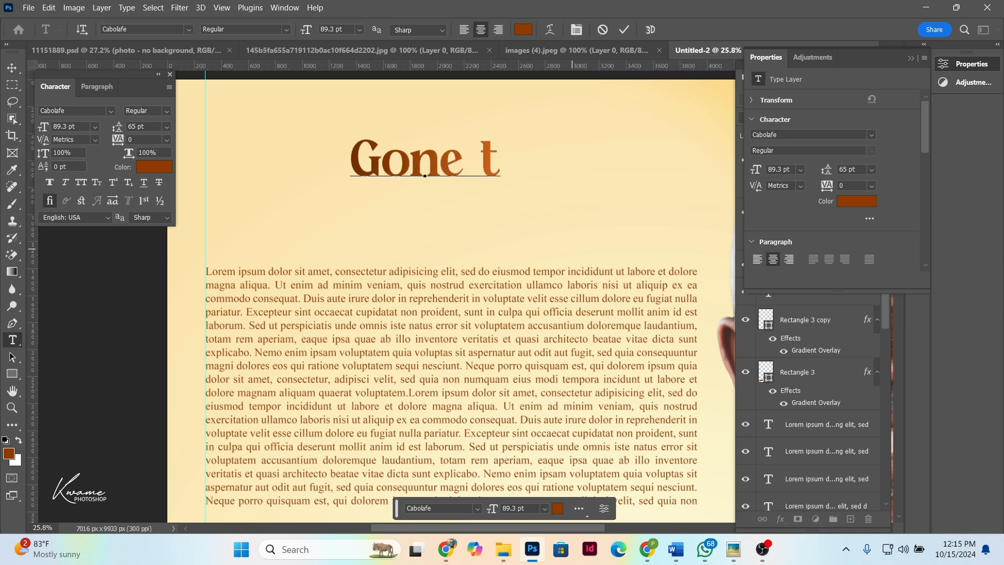
pyautogui.write('o ')
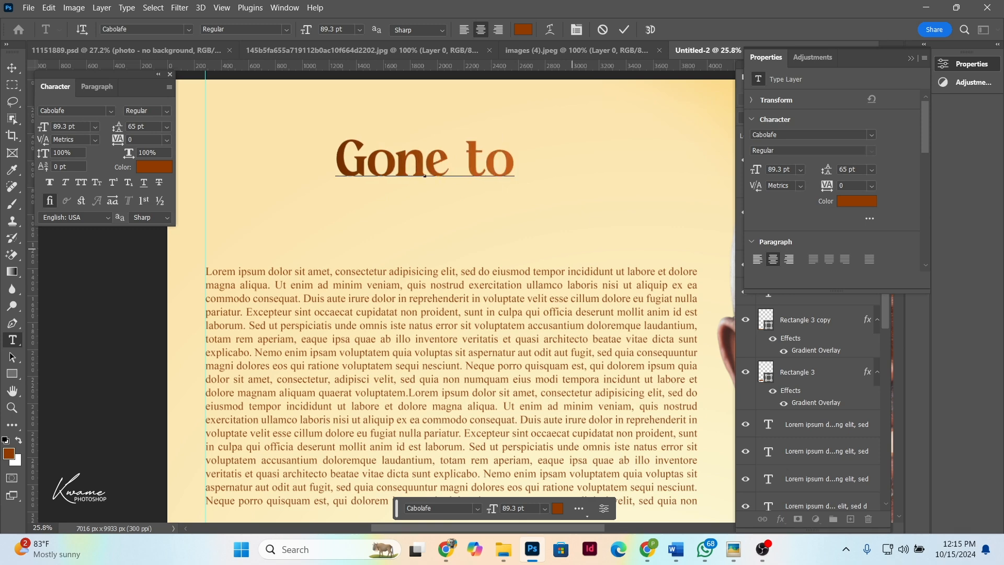
pyautogui.write('Eterna')
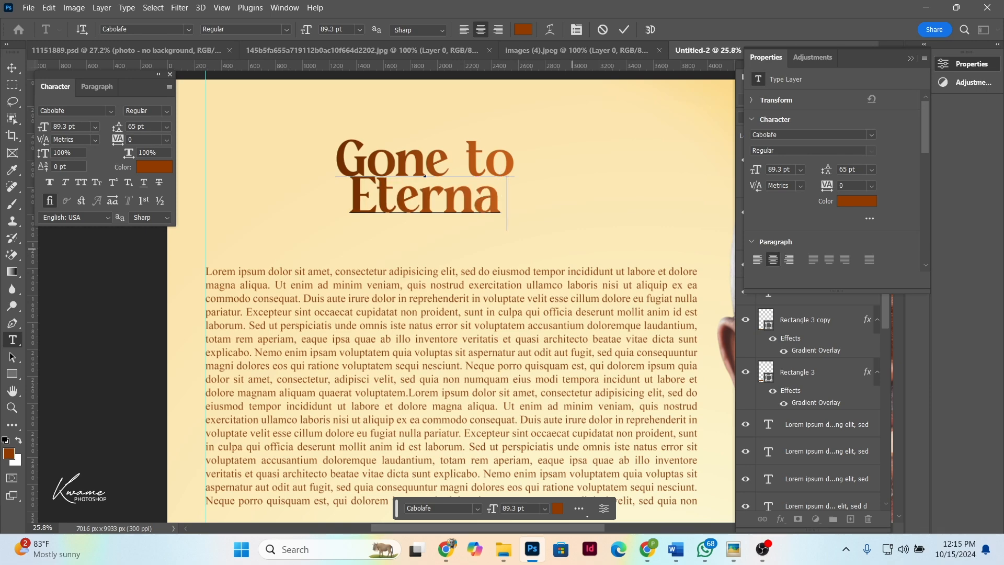
pyautogui.write('l')
pyautogui.press('Return')
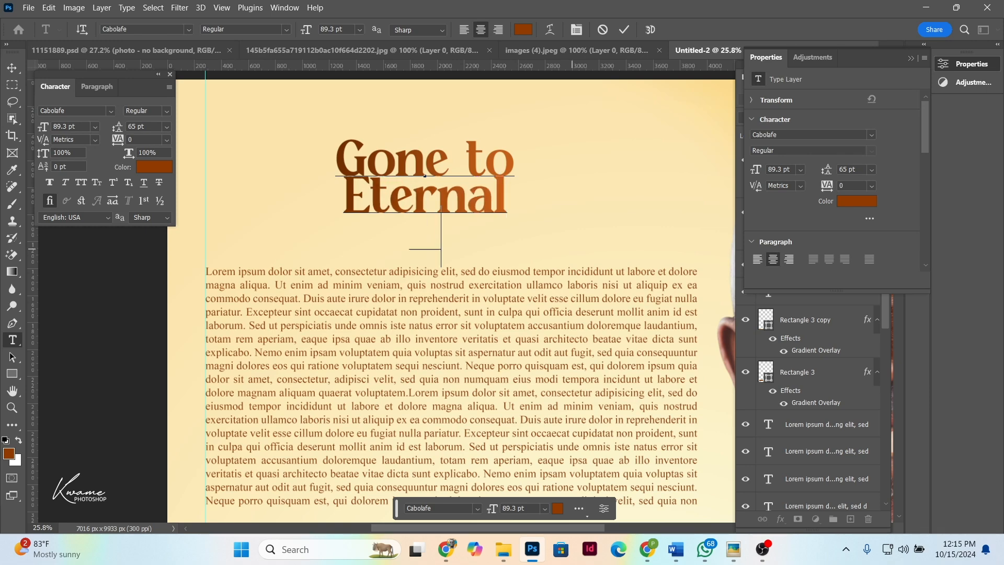
pyautogui.write('Rest')
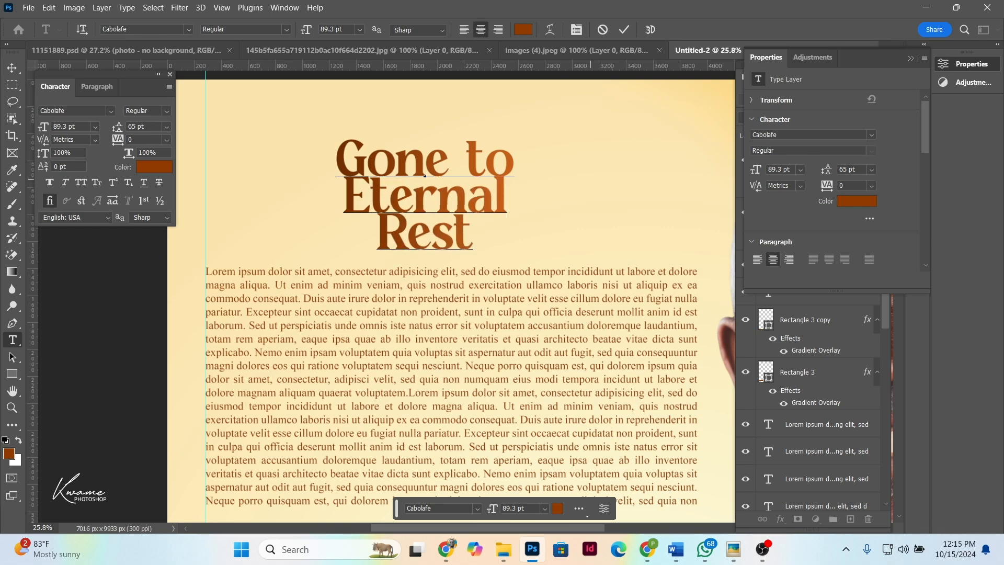
# Apply stylistic alternates to the "R" of "Rest" in the heading, keeping the standard letterforms for "est"
pyautogui.hotkey('shift', 'Home')
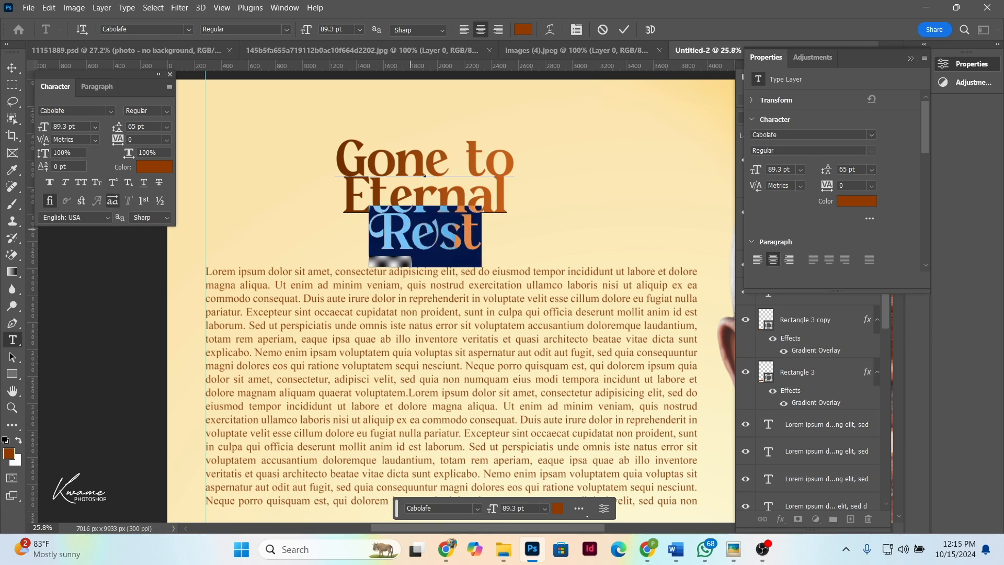
pyautogui.moveTo(411, 230); pyautogui.dragTo(494, 230)
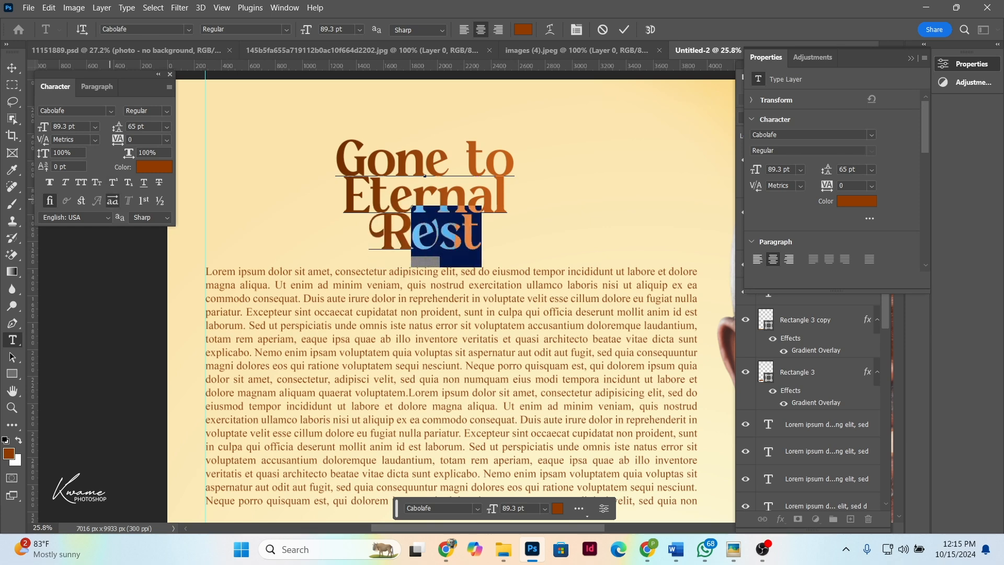
pyautogui.click(113, 200)
pyautogui.click(353, 192)
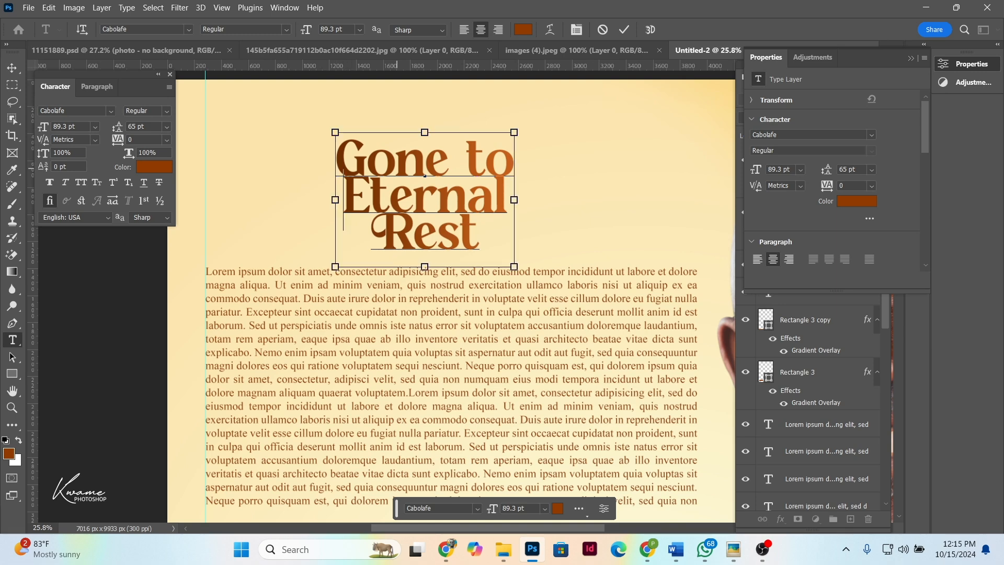
# Set the heading's leading to 75 pt and bring "Rest" up onto the "Eternal" line
pyautogui.hotkey('ctrl', 'a')
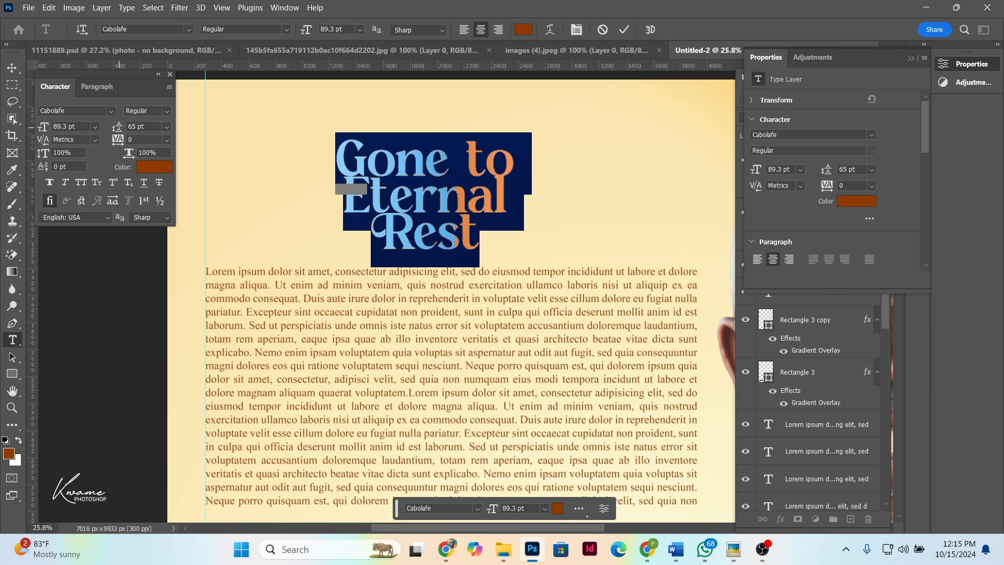
pyautogui.moveTo(119, 127); pyautogui.dragTo(126, 127)
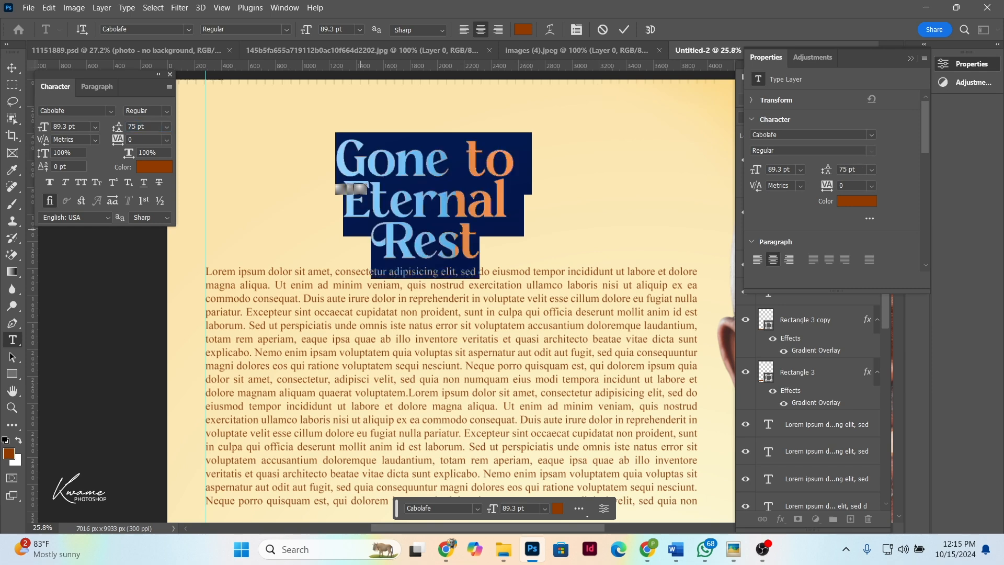
pyautogui.click(369, 244)
pyautogui.press('BackSpace')
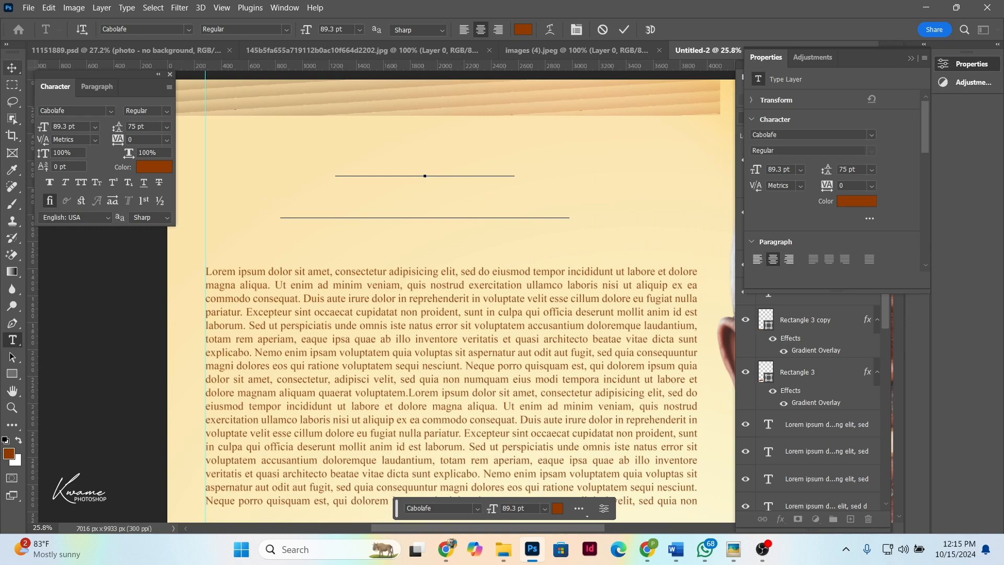
pyautogui.click(11, 68)
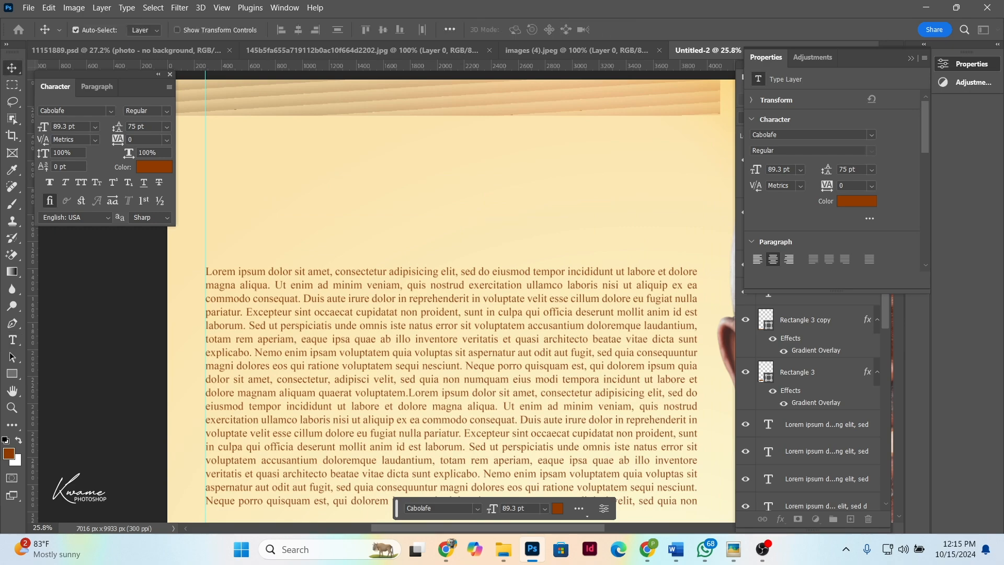
pyautogui.moveTo(403, 186); pyautogui.dragTo(398, 197)
# Scale the "Gone to Eternal Rest" heading up to 107.17 pt and centre it above the biography paragraph
pyautogui.scroll(-6, 406, 185)
pyautogui.scroll(3, 406, 185)
pyautogui.scroll(-6, 405, 180)
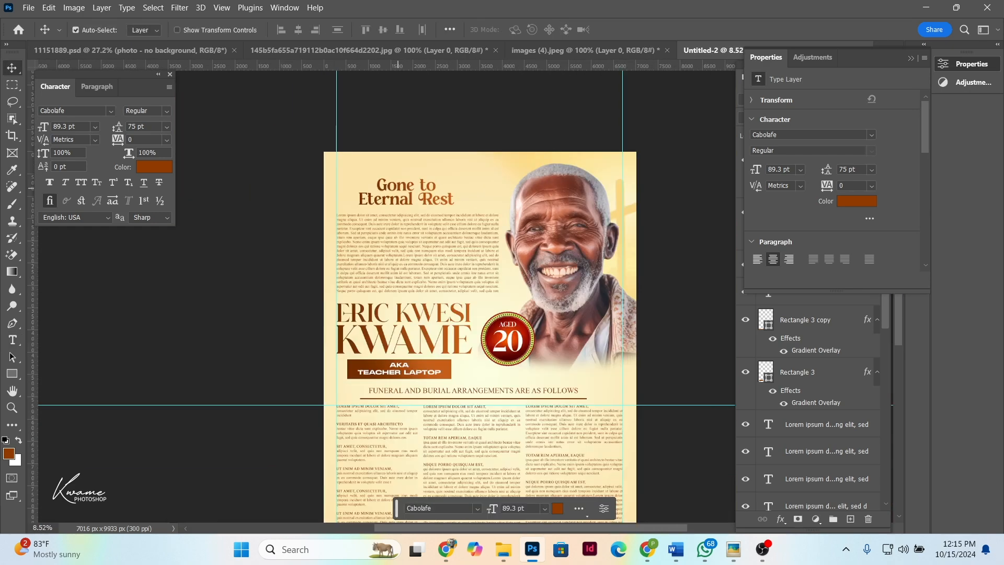
pyautogui.scroll(4, 405, 180)
pyautogui.hotkey('ctrl', 't')
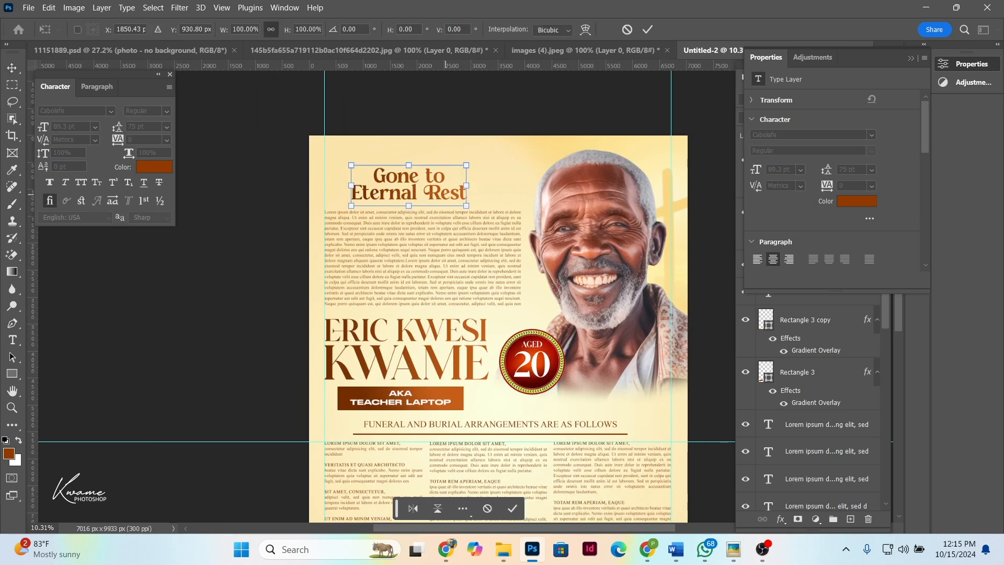
pyautogui.moveTo(465, 204); pyautogui.dragTo(489, 214)
pyautogui.moveTo(446, 197); pyautogui.dragTo(433, 184)
pyautogui.press('Return')
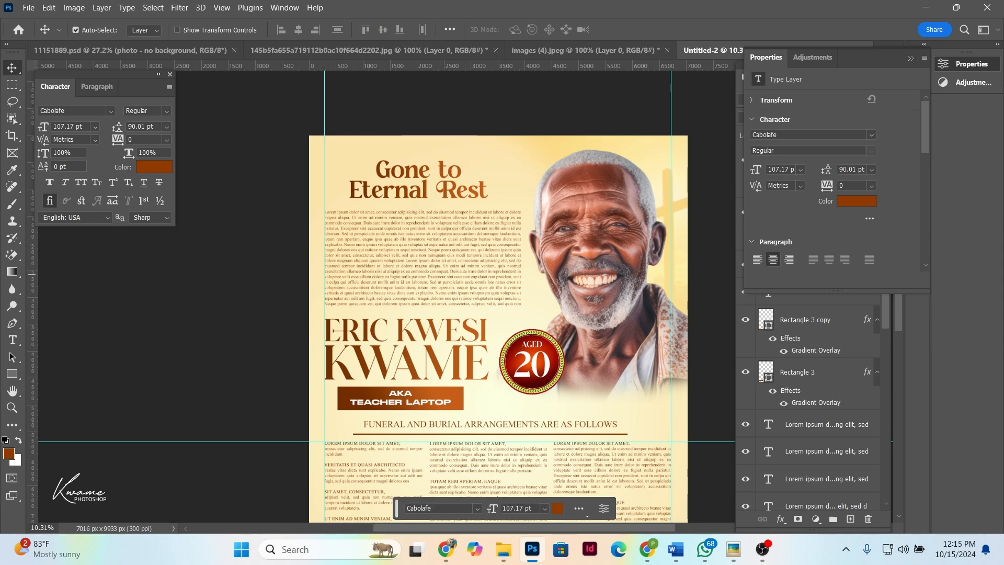
# Hide the layer effects on the "Gone to Eternal Rest" heading layer
pyautogui.click(910, 58)
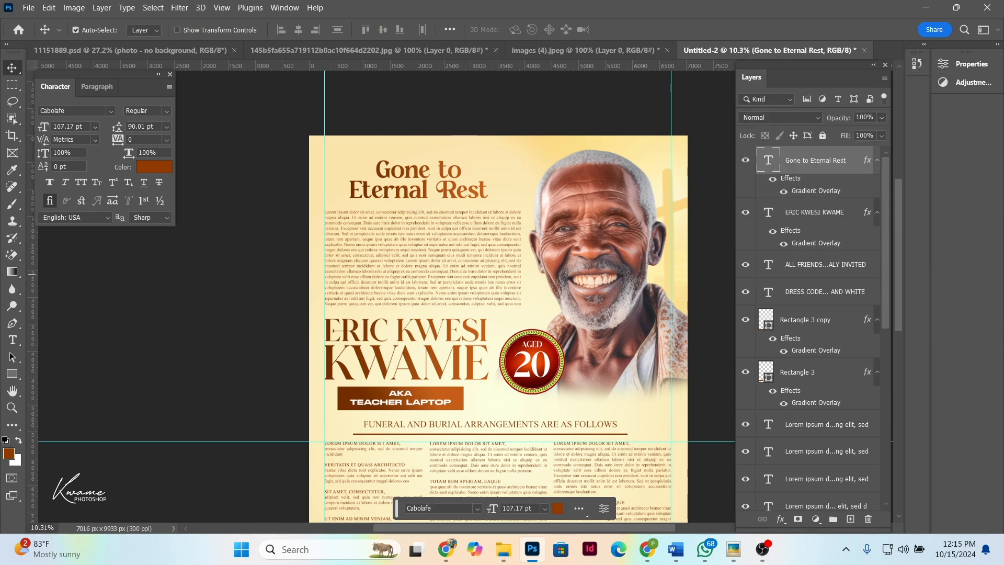
pyautogui.click(772, 179)
# Examine the poster's overall layout at full-page and closer views
pyautogui.scroll(-9, 419, 225)
pyautogui.scroll(5, 419, 277)
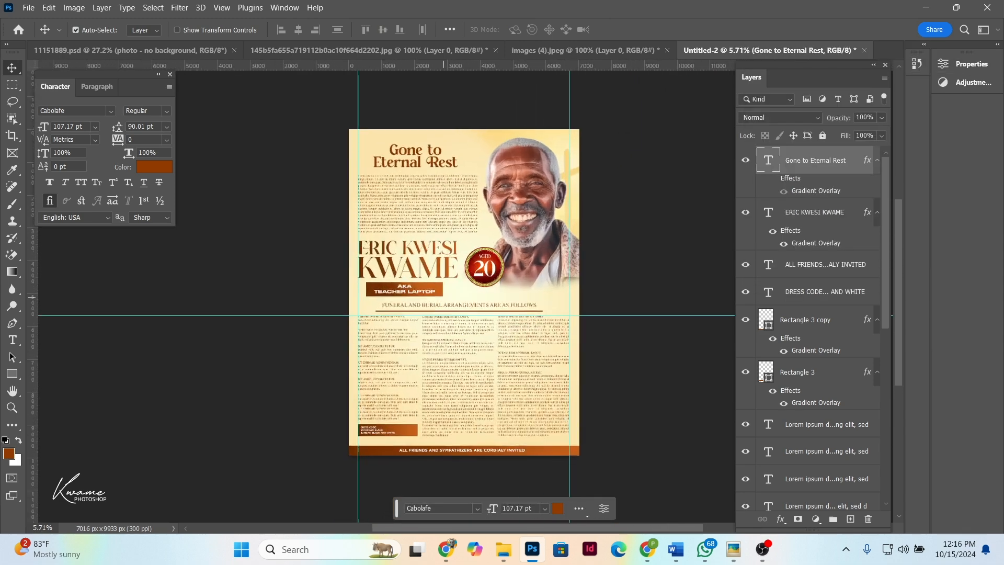
pyautogui.moveTo(508, 330); pyautogui.dragTo(528, 293)
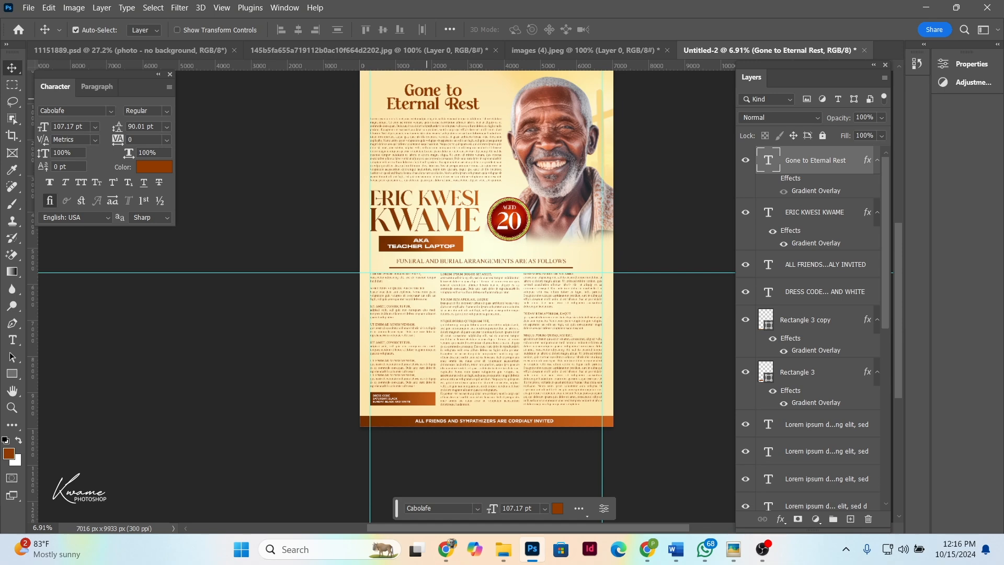
pyautogui.scroll(-4, 423, 104)
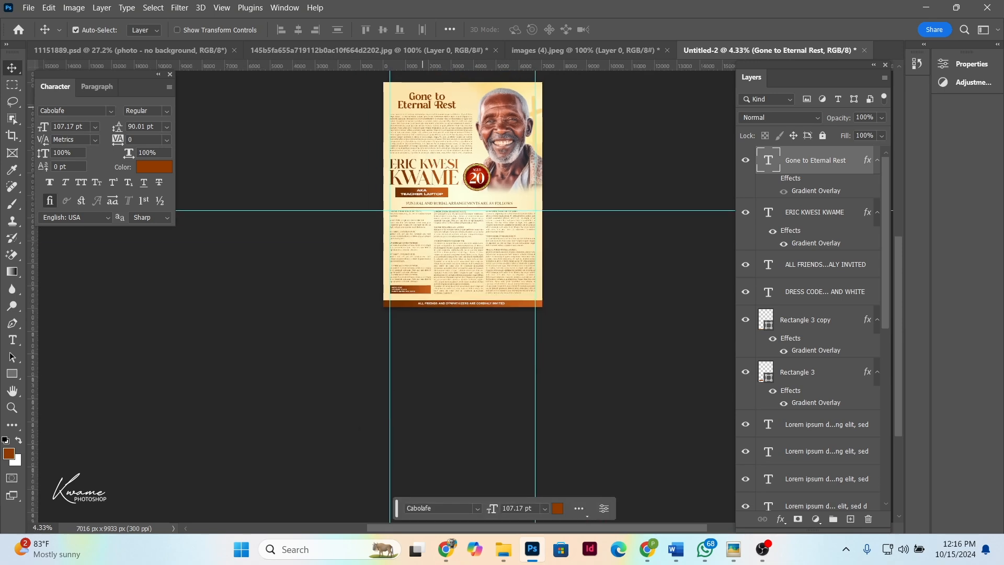
pyautogui.scroll(-1, 422, 110)
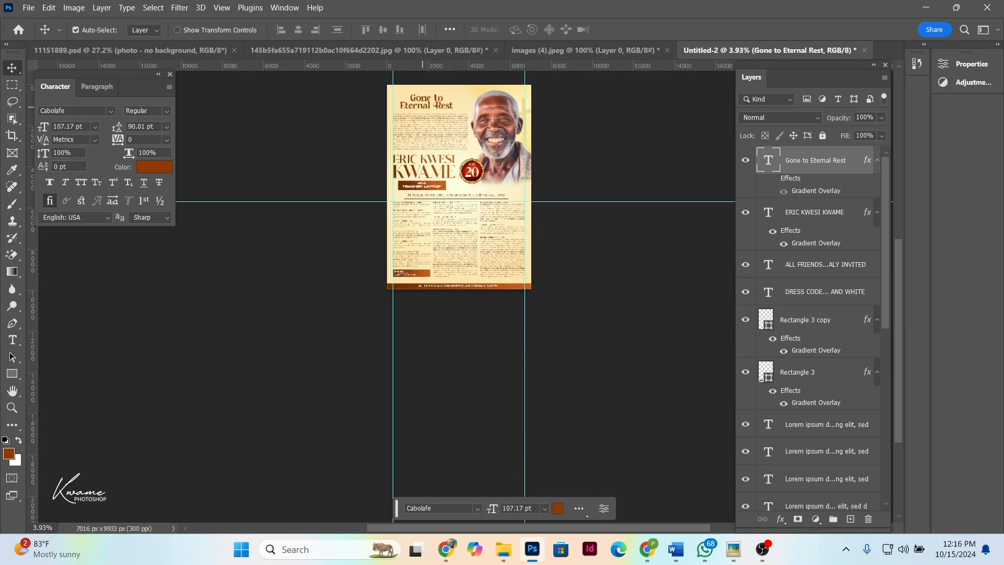
pyautogui.scroll(-1, 444, 133)
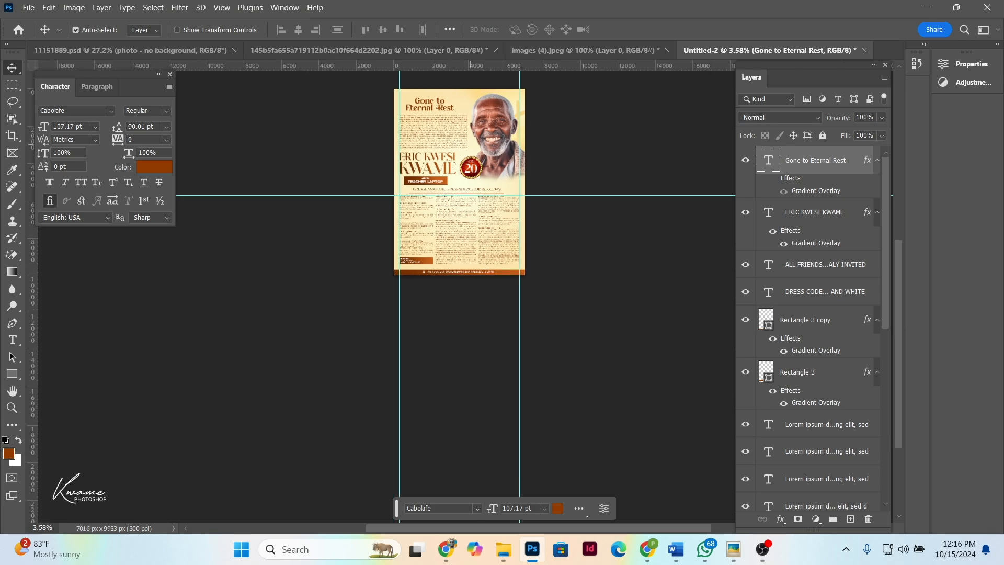
pyautogui.scroll(13, 460, 181)
pyautogui.scroll(-10, 452, 183)
# Add a new blank layer directly above the Color Fill 1 background layer
pyautogui.scroll(-10, 815, 444)
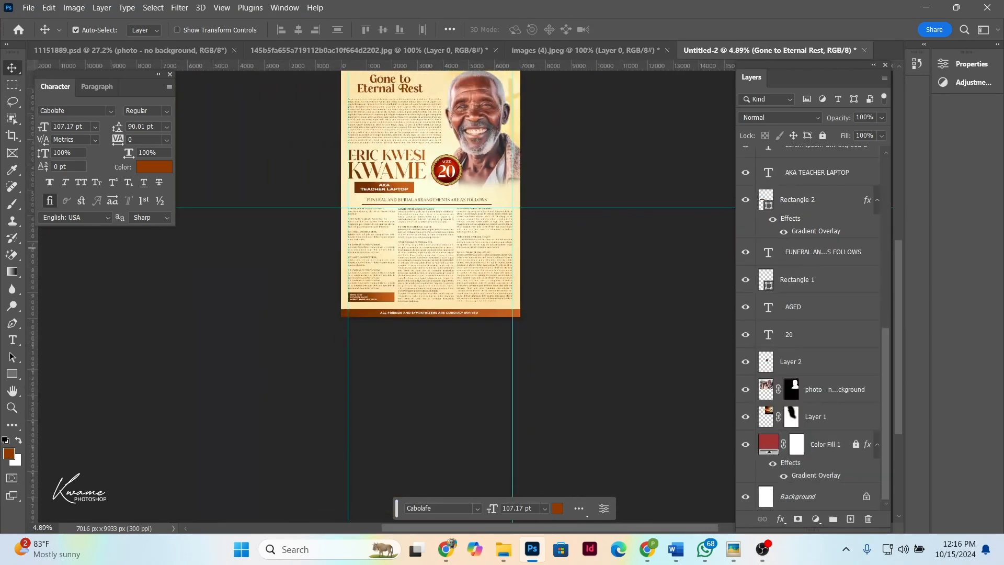
pyautogui.click(831, 444)
pyautogui.click(850, 519)
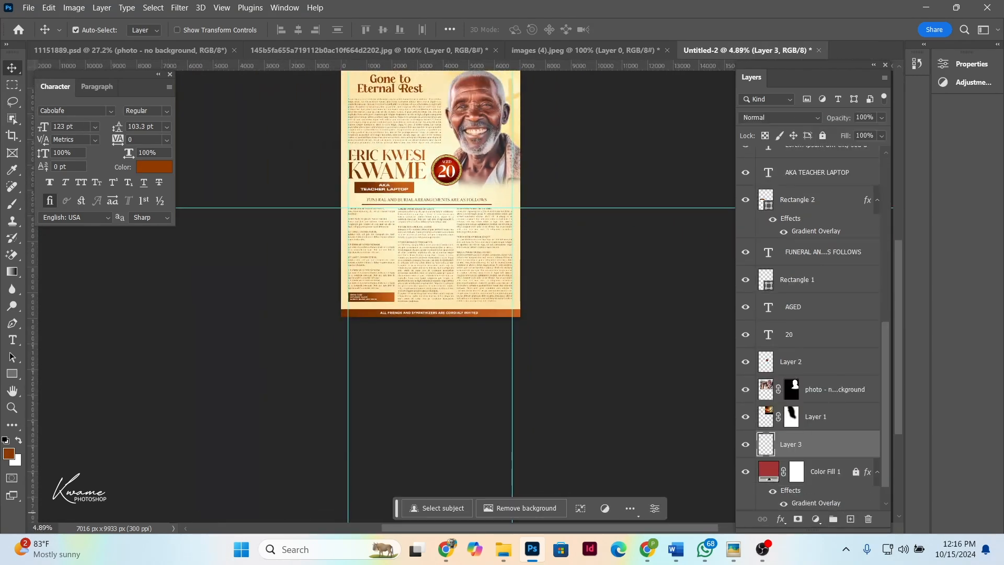
# Enlarge the Brush tool's tip to 5000 px
pyautogui.press('b')
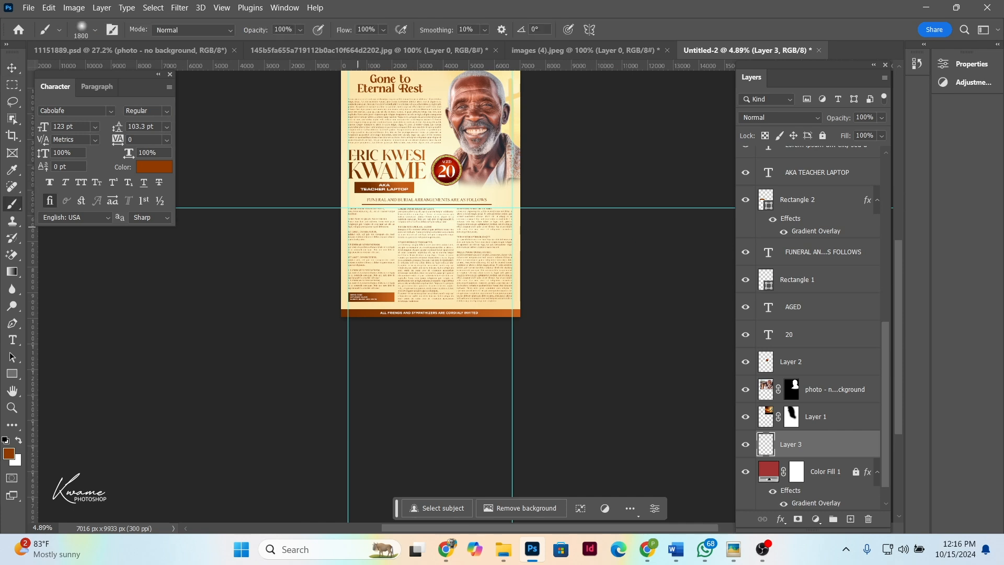
pyautogui.press(']')
pyautogui.press(']')
pyautogui.press(']')
pyautogui.press(']')
pyautogui.press(']')
pyautogui.press(']')
pyautogui.press(']')
pyautogui.press(']')
pyautogui.press(']')
pyautogui.press(']')
pyautogui.press(']')
pyautogui.press(']')
pyautogui.press(']')
pyautogui.press(']')
pyautogui.press(']')
pyautogui.press(']')
pyautogui.press(']')
pyautogui.press(']')
pyautogui.press(']')
pyautogui.press(']')
pyautogui.press(']')
pyautogui.press(']')
pyautogui.press(']')
pyautogui.press(']')
pyautogui.press(']')
pyautogui.press(']')
pyautogui.press(']')
pyautogui.press(']')
pyautogui.press(']')
# Set the foreground colour to near-white #fffff8 and paint one large soft glow over the poster's middle on the new layer
pyautogui.click(8, 453)
pyautogui.click(474, 198)
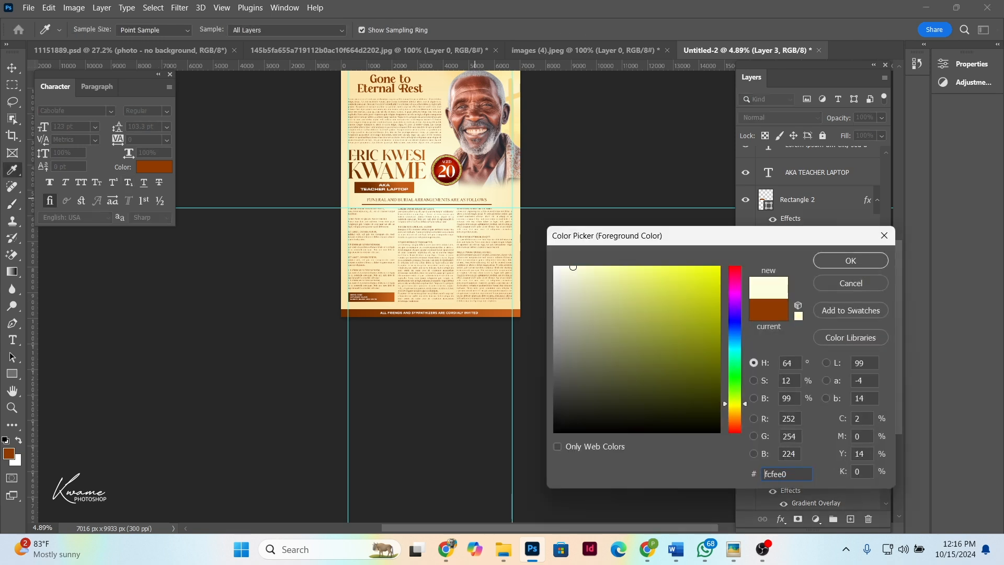
pyautogui.moveTo(573, 267); pyautogui.dragTo(558, 267)
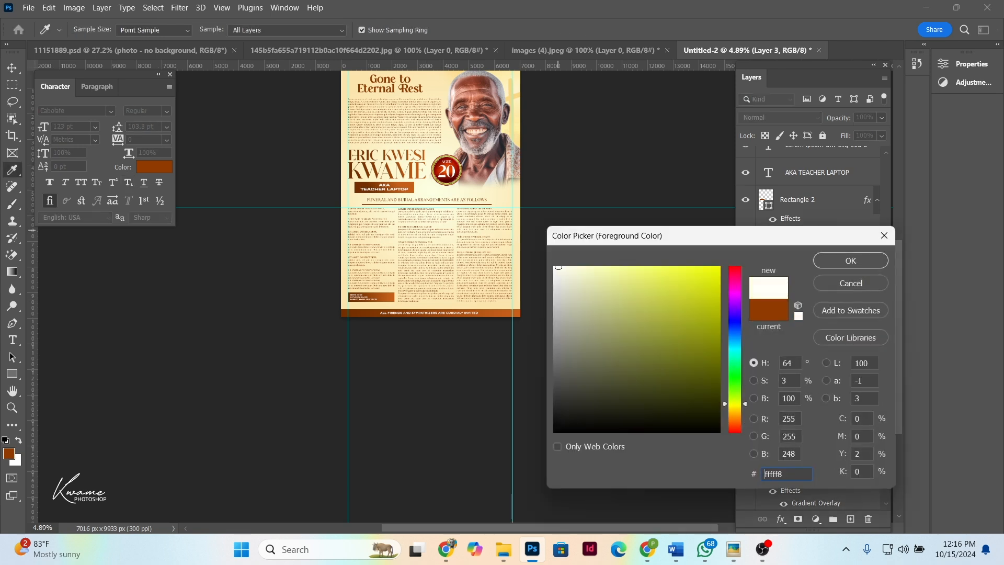
pyautogui.press('Return')
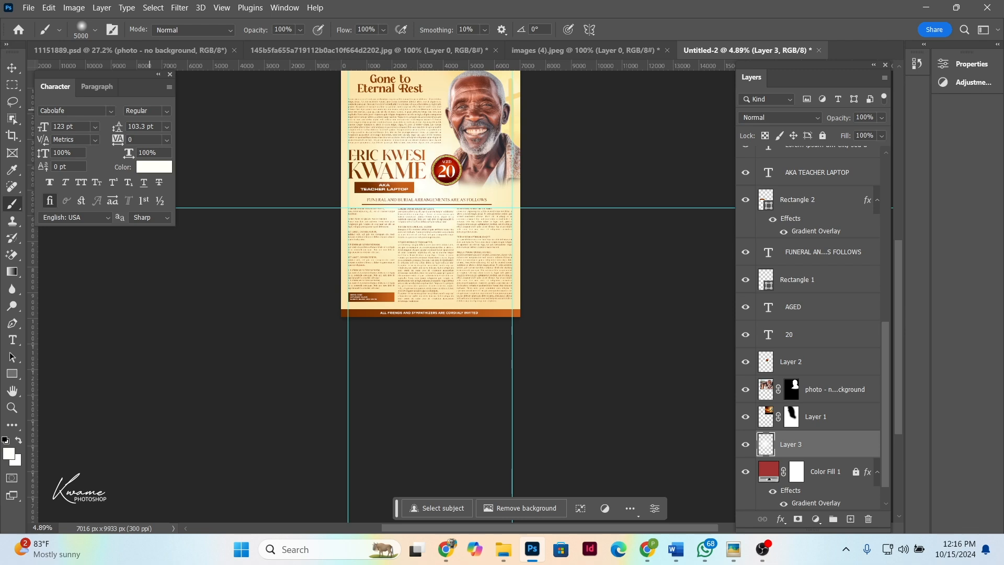
# Stretch the glow layer taller and shift it upward so it covers most of the poster's height
pyautogui.hotkey('ctrl', 't')
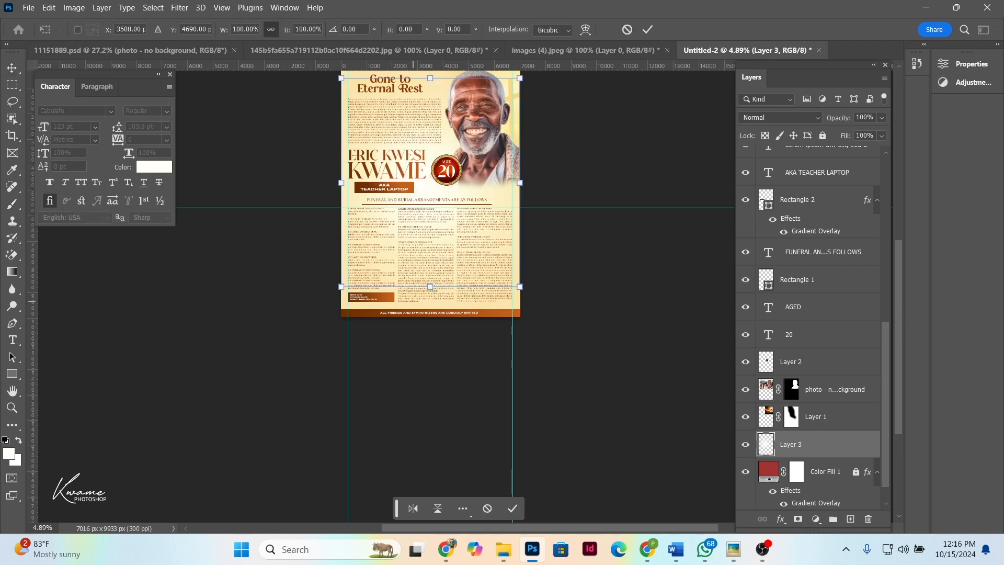
pyautogui.moveTo(430, 286); pyautogui.dragTo(430, 370)
pyautogui.moveTo(450, 266); pyautogui.dragTo(452, 234)
pyautogui.press('Return')
pyautogui.scroll(5, 382, 115)
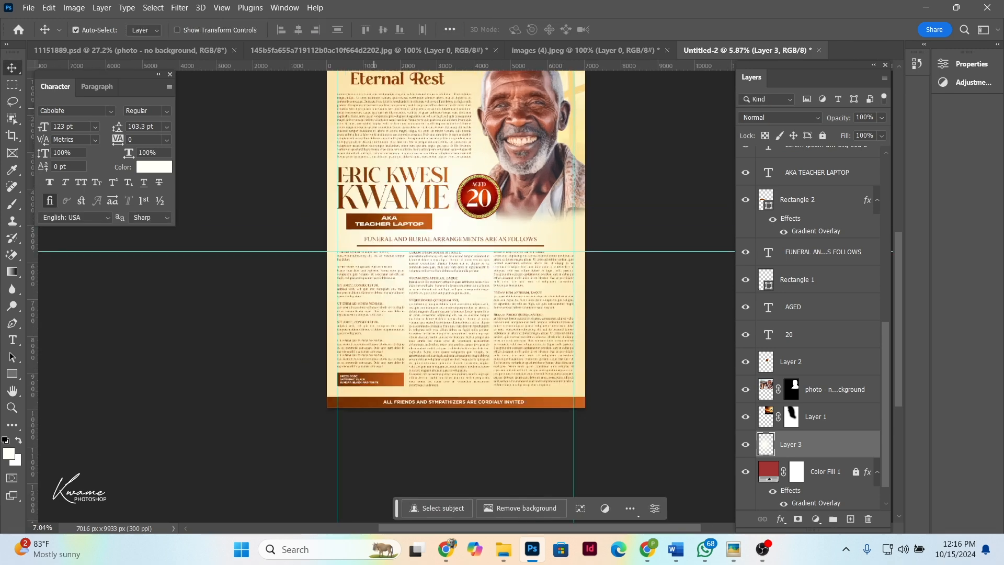
pyautogui.moveTo(434, 101); pyautogui.dragTo(410, 187)
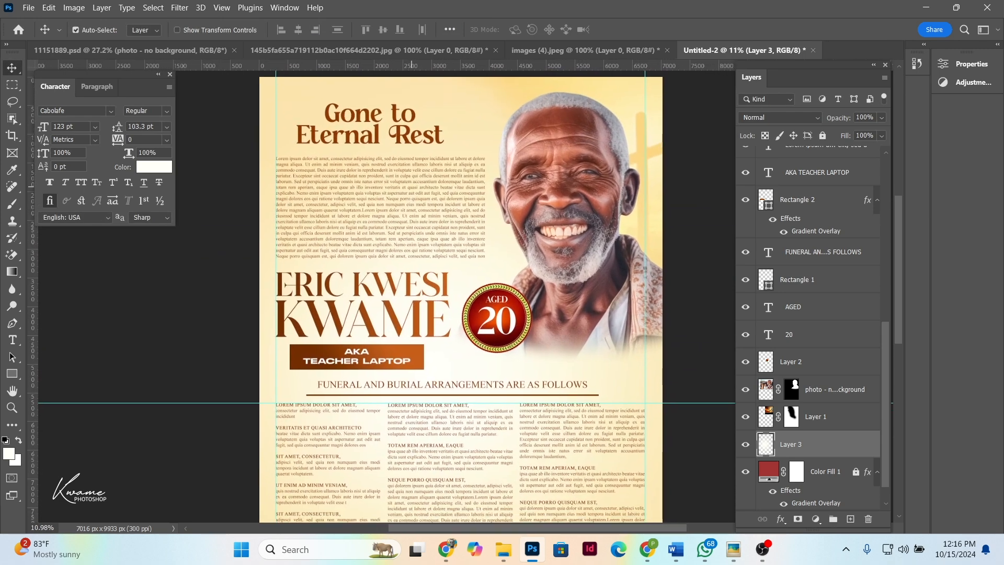
pyautogui.scroll(-4, 412, 187)
pyautogui.scroll(2, 427, 254)
pyautogui.scroll(-1, 427, 253)
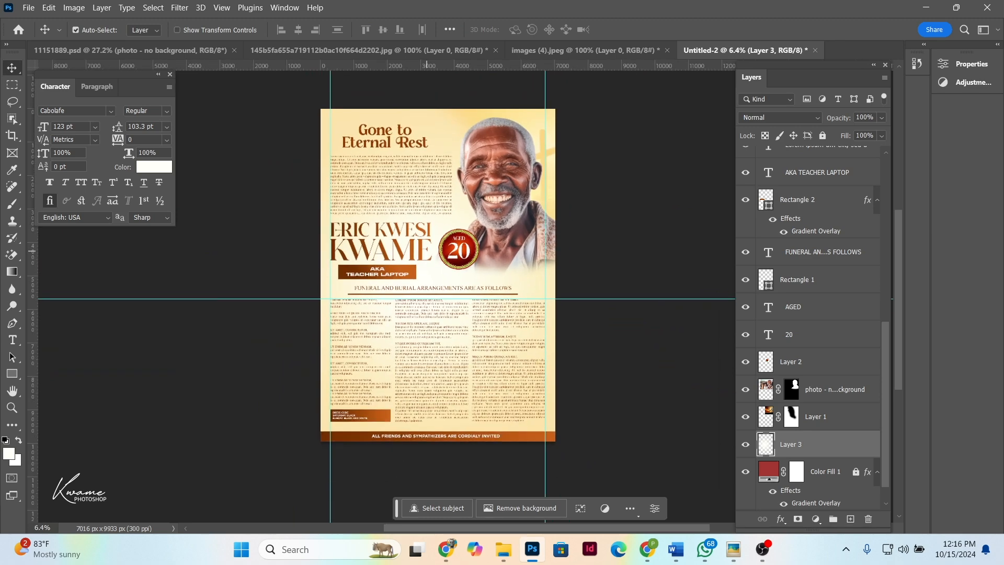